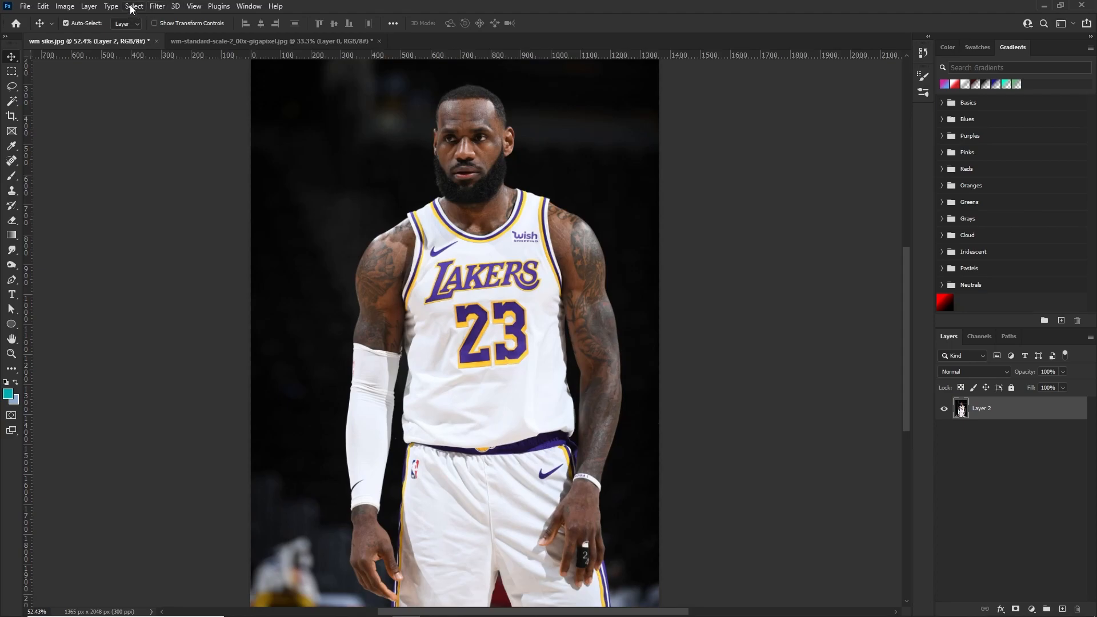
click(131, 6)
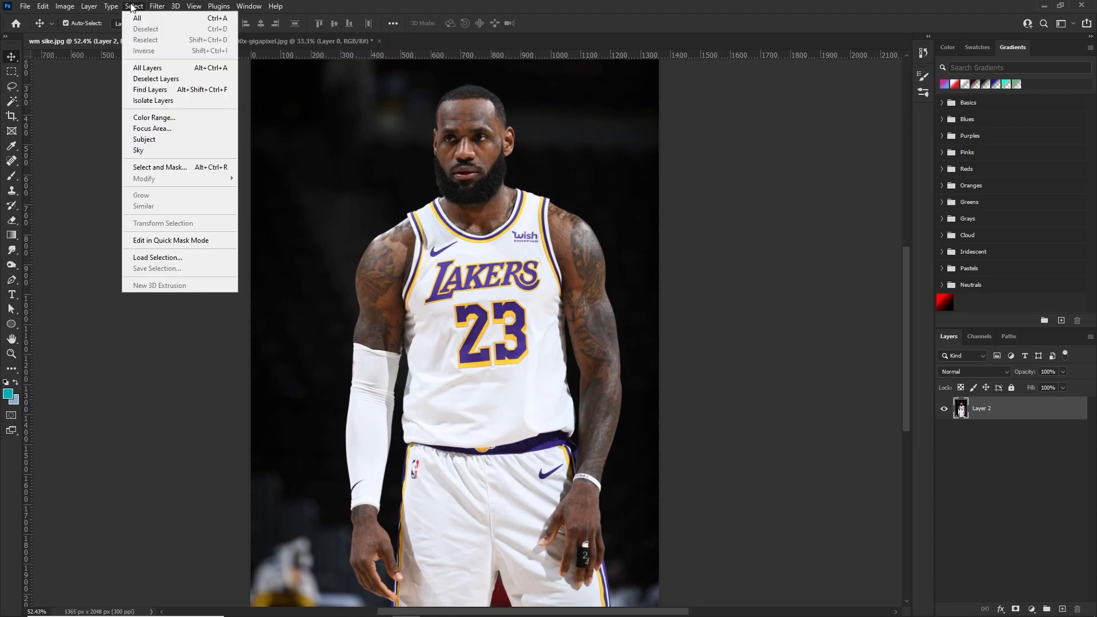
click(132, 7)
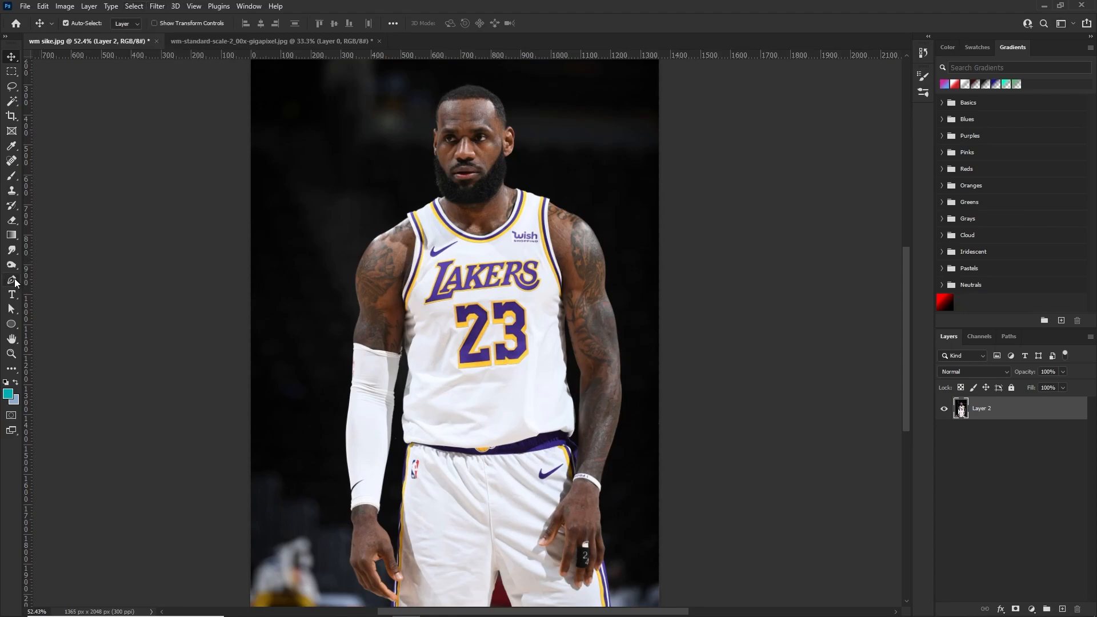
Start a Pen tool path around the basketball player, tracing the outer edge of his white arm sleeve
click(14, 281)
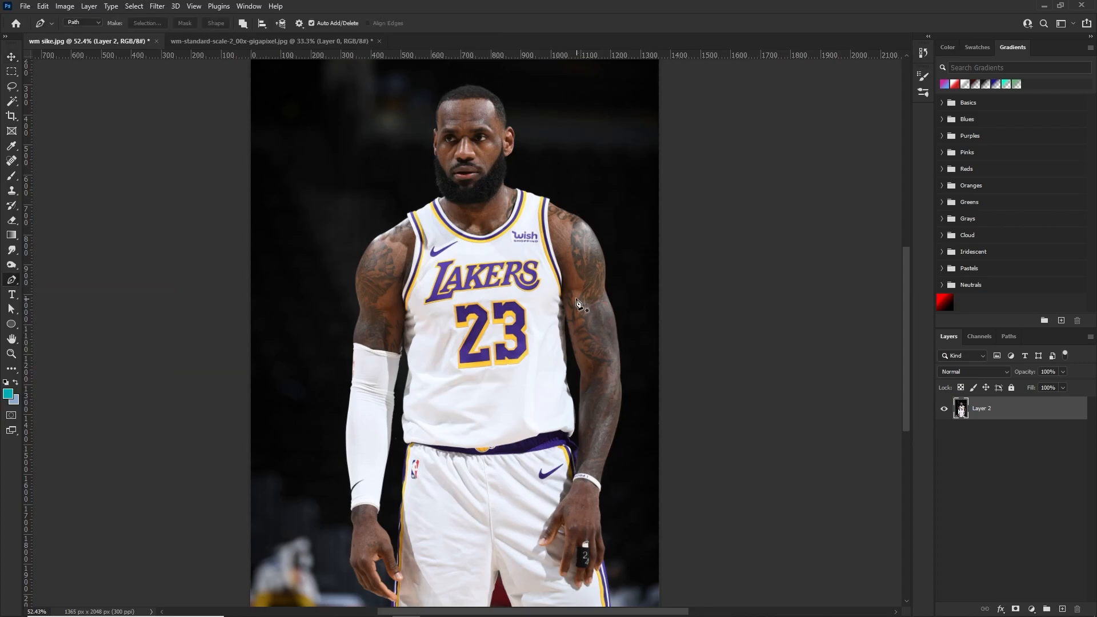
scroll(528, 234, up, 2)
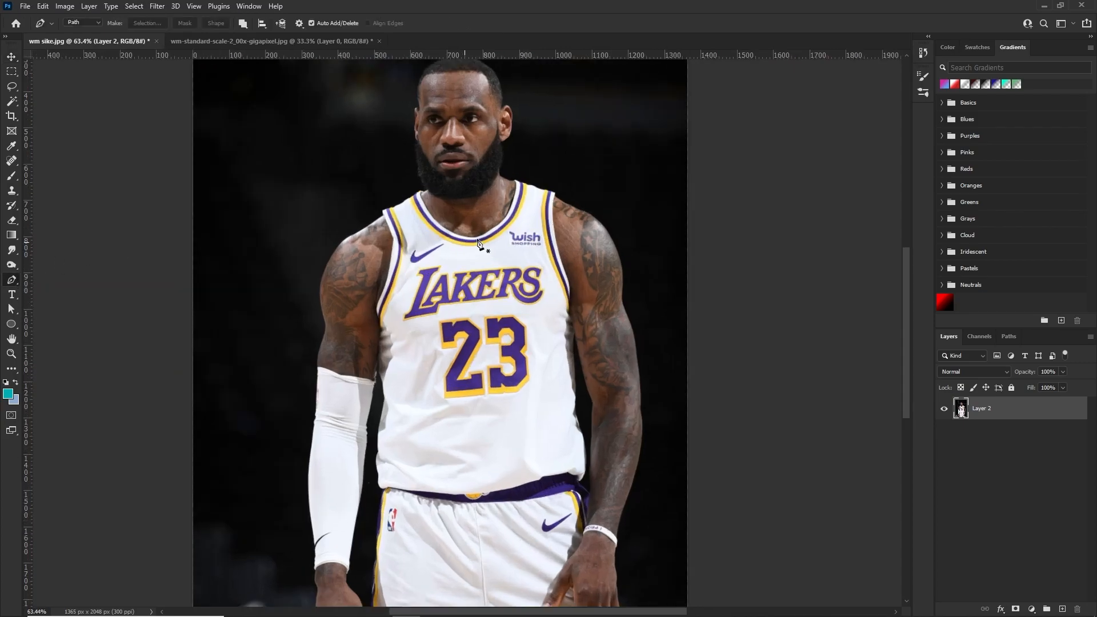
scroll(498, 249, down, 1)
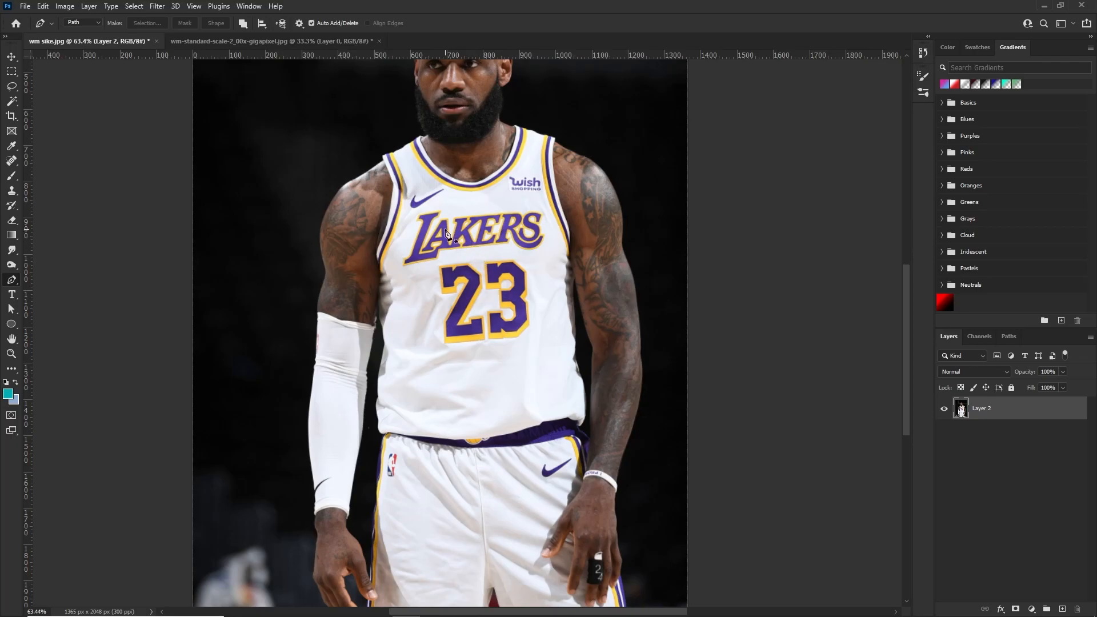
scroll(312, 517, up, 10)
click(333, 496)
click(327, 484)
click(328, 338)
scroll(302, 312, down, 4)
scroll(302, 196, up, 1)
drag(298, 181, 301, 140)
drag(308, 87, 311, 75)
Extend the pen path up the outer edge of the player's sleeved arm onto the bare upper arm
scroll(311, 79, up, 8)
click(457, 329)
click(465, 235)
scroll(558, 184, down, 8)
scroll(509, 208, up, 5)
scroll(514, 177, up, 5)
click(591, 498)
drag(610, 360, 619, 333)
Trace the rounded shoulder of the sleeved arm with curved anchor points up to the jersey strap
scroll(634, 320, down, 5)
drag(644, 414, 639, 397)
drag(617, 220, 624, 154)
drag(643, 108, 587, 362)
drag(629, 288, 650, 255)
drag(775, 168, 785, 161)
click(863, 109)
drag(863, 109, 545, 327)
scroll(560, 343, up, 3)
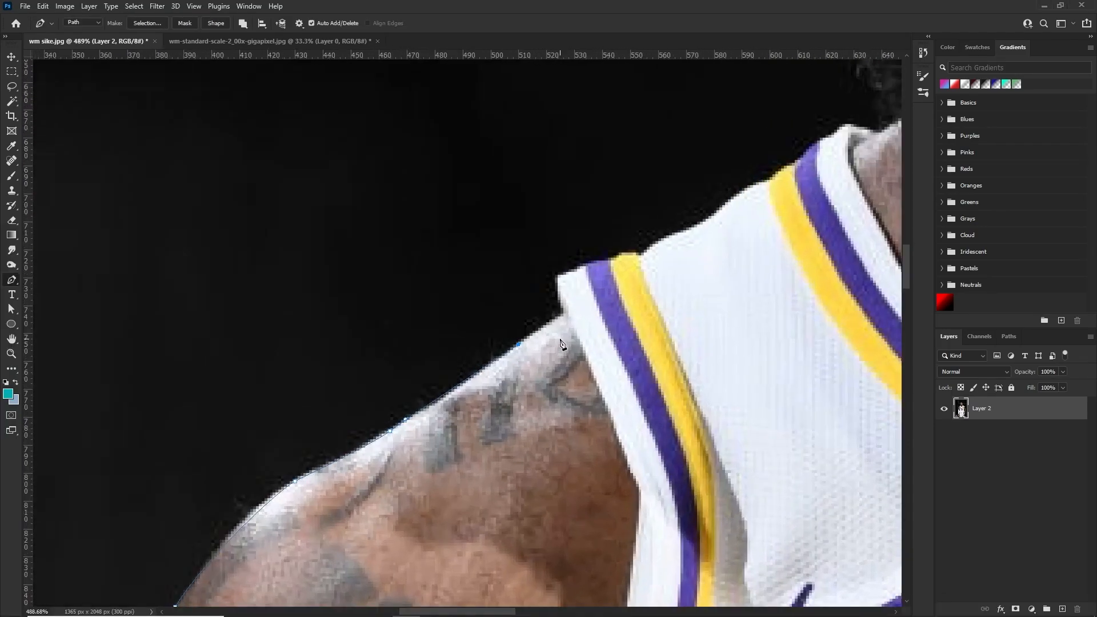
scroll(546, 321, up, 3)
click(554, 318)
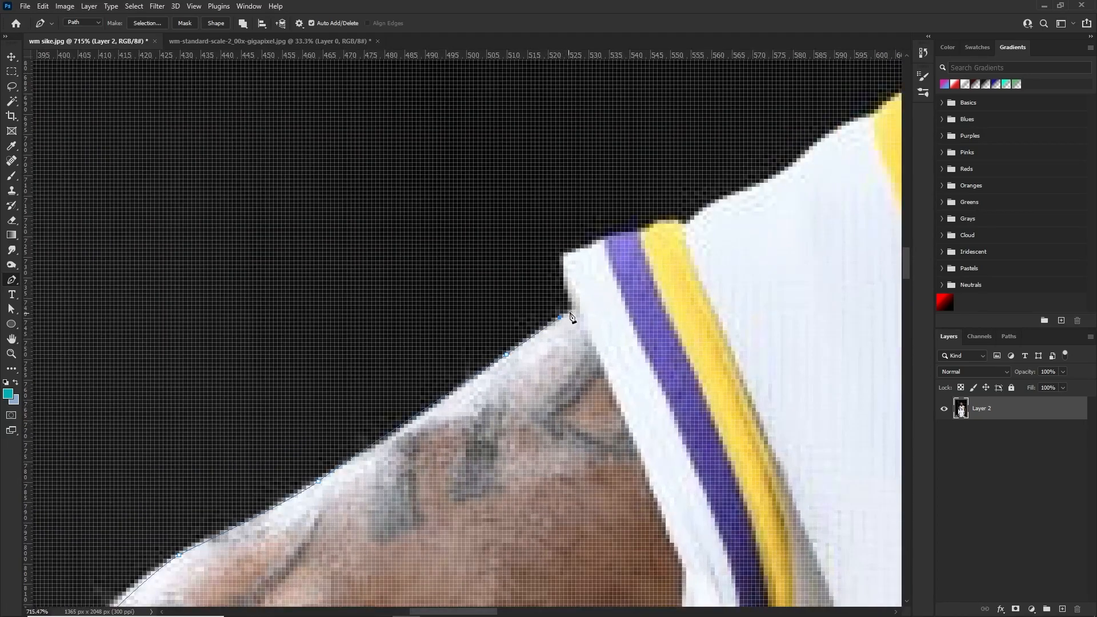
mouse_move(559, 268)
mouse_down()
mouse_move(573, 252)
mouse_move(744, 207)
mouse_move(670, 212)
mouse_move(784, 240)
mouse_move(795, 191)
mouse_up()
key(ctrl+z)
key(ctrl+z)
Trace the top edge of the jersey's white shoulder fabric up to the yellow collar stripe, undoing the misplaced last point
drag(717, 220, 744, 194)
click(764, 183)
click(801, 158)
drag(846, 122, 851, 150)
scroll(816, 135, down, 2)
scroll(811, 141, up, 2)
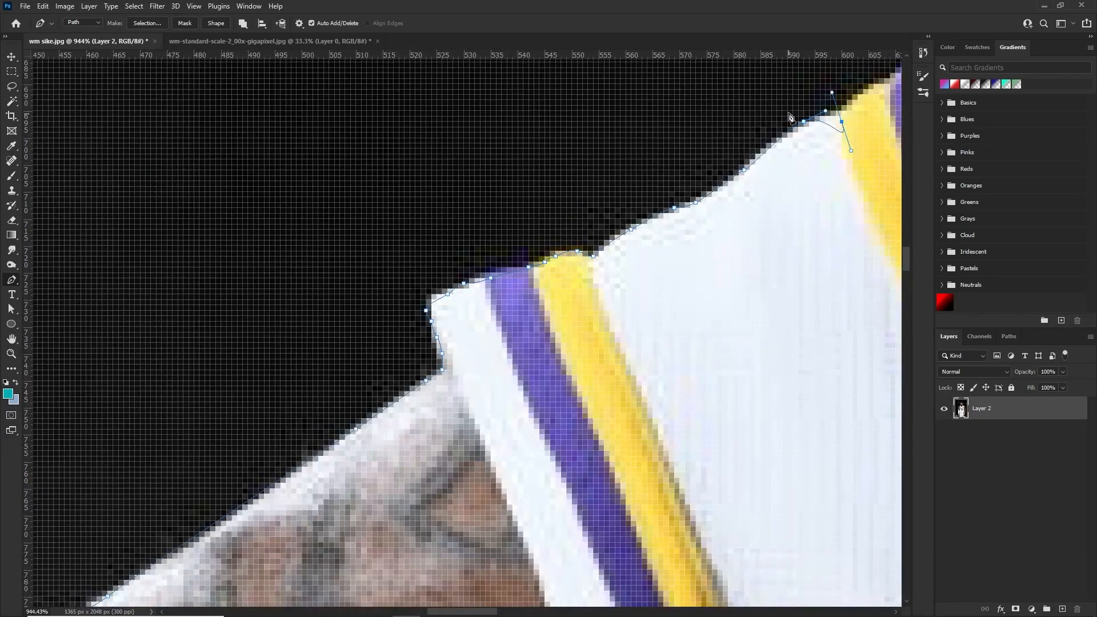
key(ctrl+z)
Continue the path over the yellow and purple collar stripes on the sleeved-arm side
key(space)
drag(828, 147, 575, 279)
mouse_move(463, 329)
mouse_down()
mouse_move(534, 193)
mouse_move(462, 327)
mouse_up()
click(380, 321)
click(423, 289)
click(450, 273)
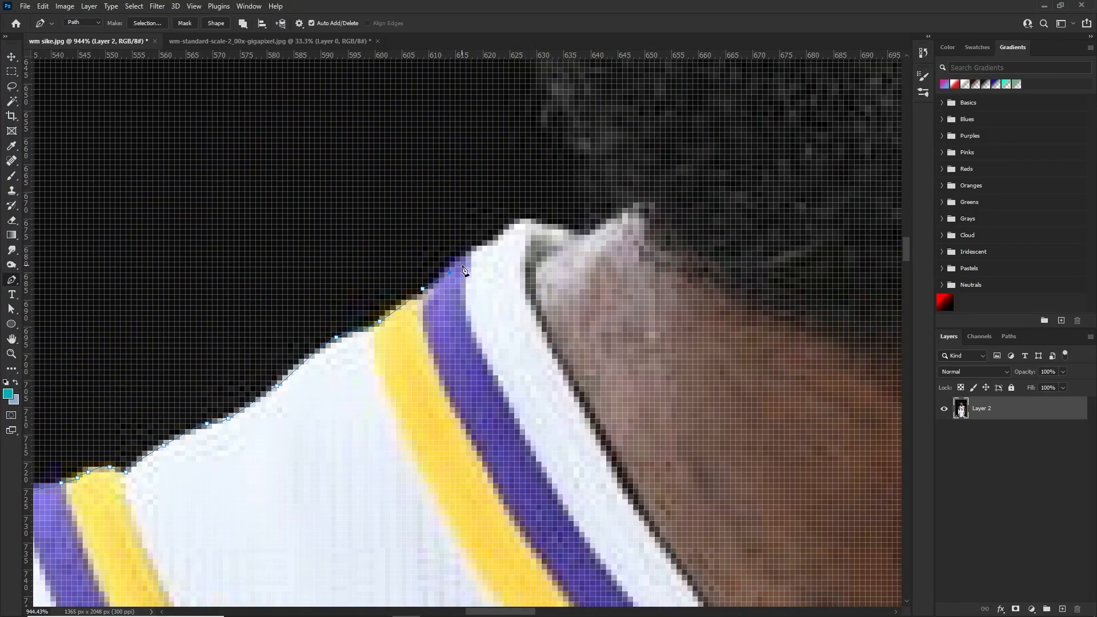
Trace the white collar edge with closely spaced anchor points up to the skin of the neck
click(493, 240)
click(509, 230)
click(514, 224)
click(520, 224)
click(530, 219)
click(546, 219)
click(562, 219)
click(574, 235)
click(588, 228)
Trace the lower outer edge of the beard on the sleeved-arm side, starting from the neck
drag(627, 220, 466, 484)
click(461, 495)
click(470, 485)
click(454, 464)
click(444, 458)
click(428, 443)
click(405, 410)
click(400, 394)
scroll(330, 285, down, 7)
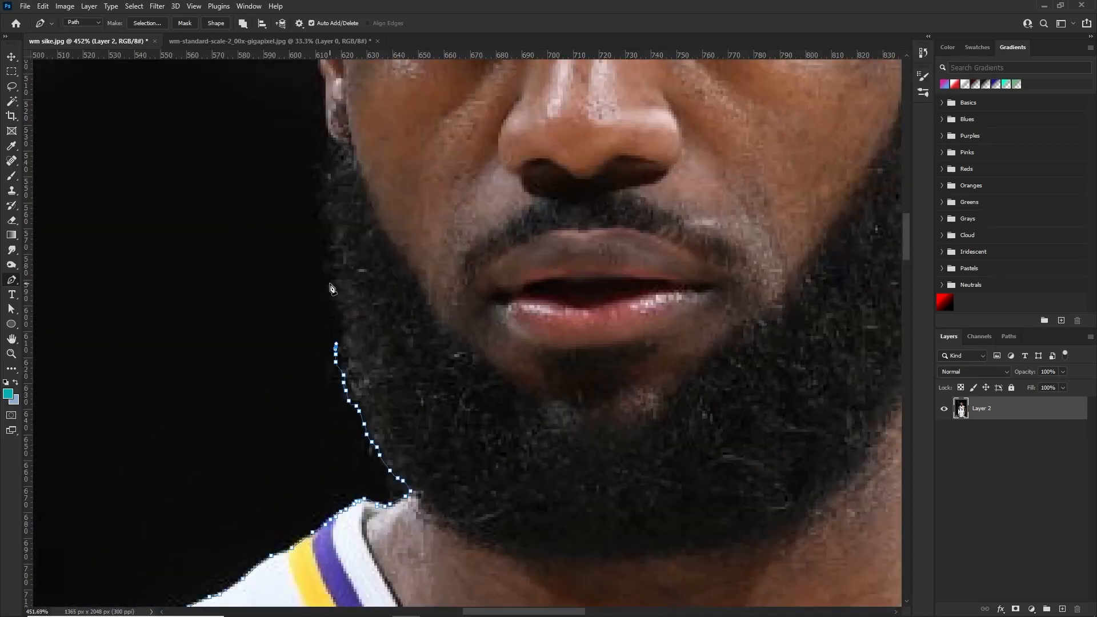
Continue the path up the rest of the beard and around the ear on the sleeved-arm side
click(336, 307)
click(335, 300)
click(332, 284)
click(330, 268)
click(327, 253)
click(320, 242)
scroll(320, 189, up, 2)
scroll(445, 185, down, 7)
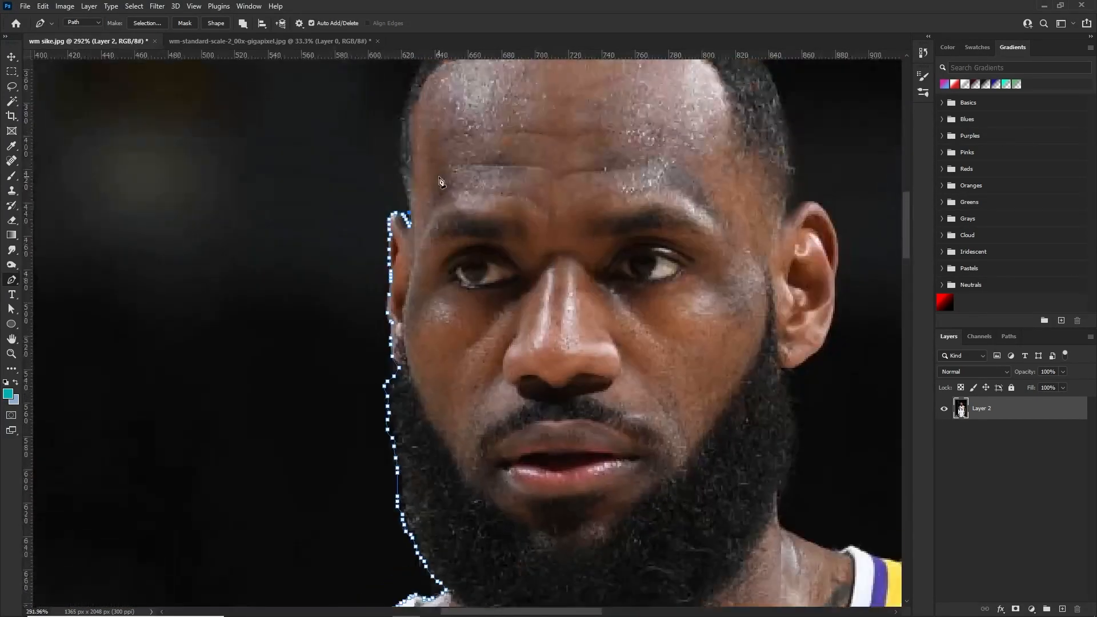
Trace the hairline over the top of the head and down to the top of the opposite ear
scroll(445, 184, up, 4)
drag(445, 184, 477, 414)
click(426, 236)
click(468, 154)
click(516, 117)
drag(567, 170, 441, 132)
click(673, 249)
click(690, 344)
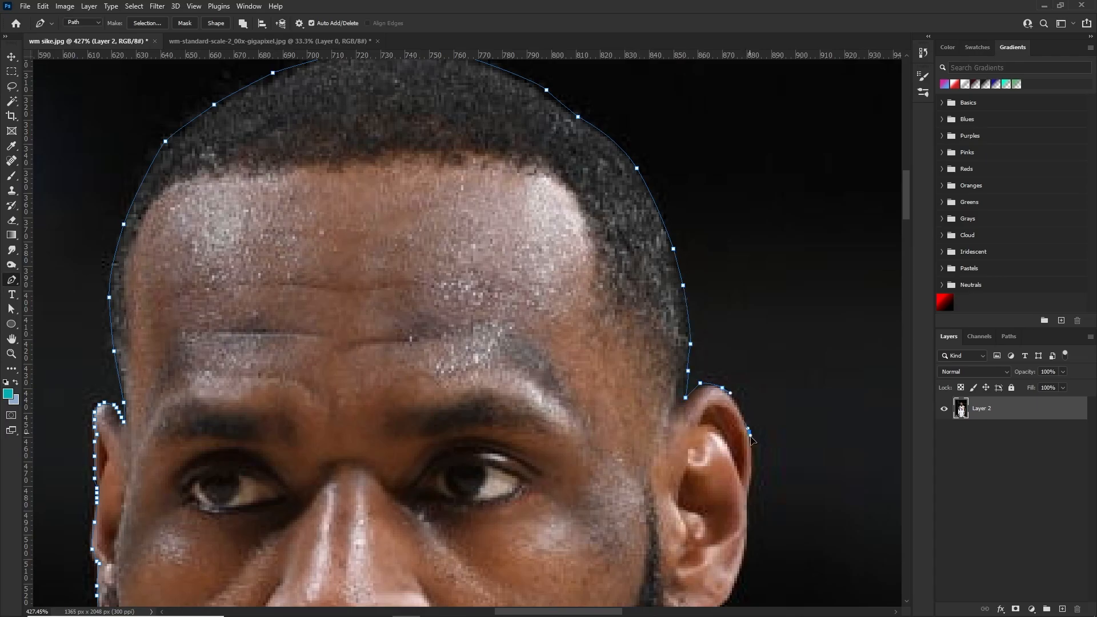
Trace the outer edge of the fully visible ear down around the earlobe to the beard
click(749, 433)
scroll(749, 433, down, 3)
click(747, 413)
click(748, 459)
scroll(731, 508, up, 8)
click(656, 575)
scroll(655, 576, down, 5)
click(626, 432)
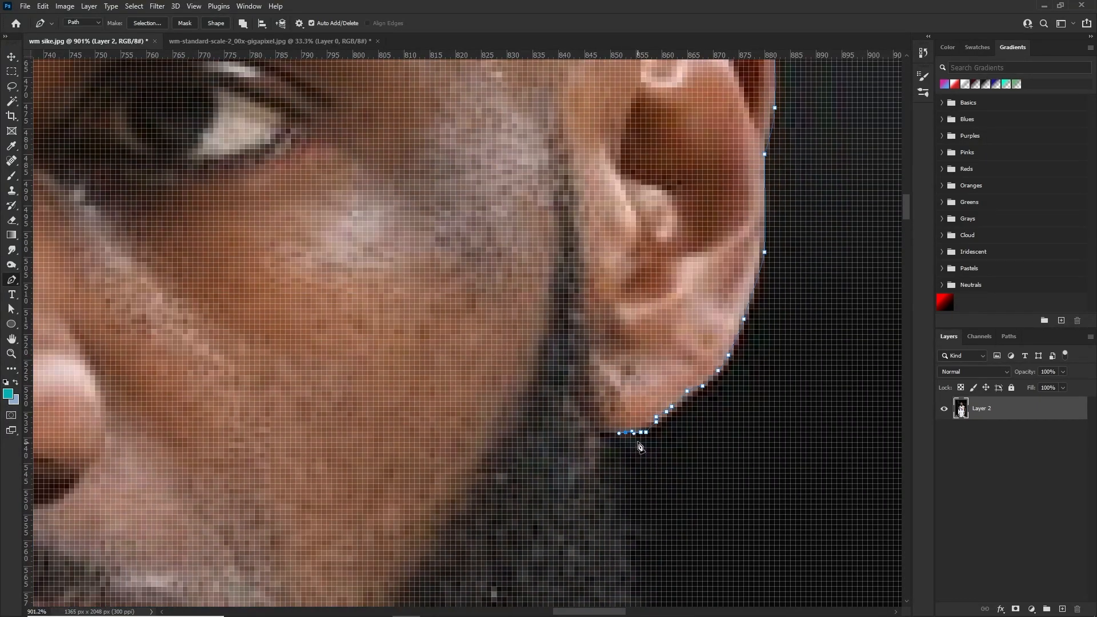
scroll(640, 447, down, 2)
click(602, 370)
scroll(606, 395, up, 2)
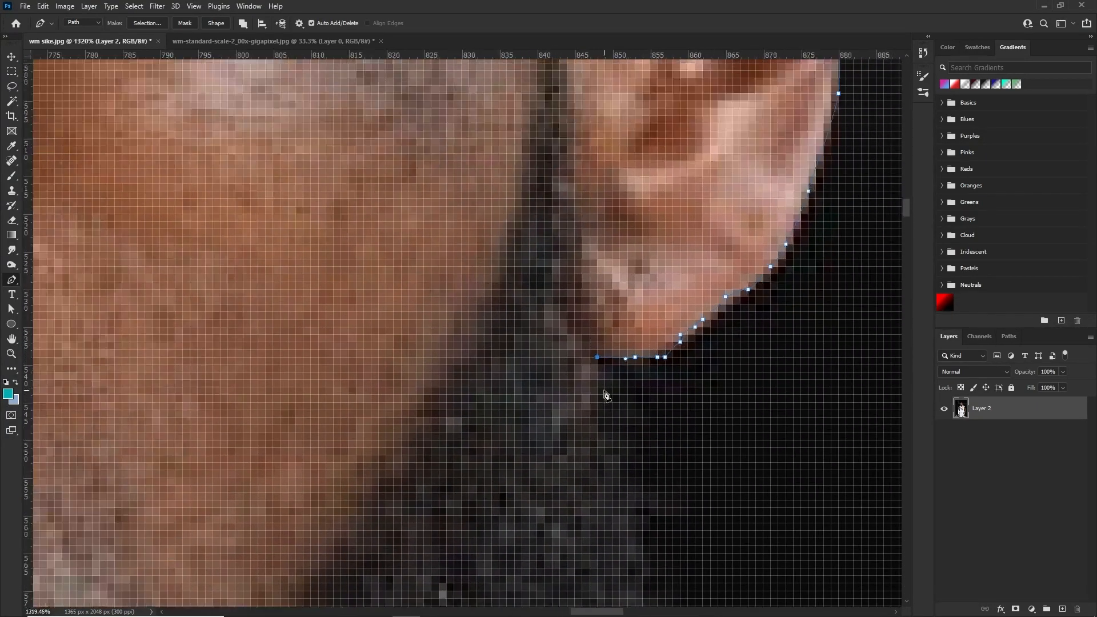
Trace the upper beard edge directly below the earlobe with closely spaced anchor points
click(598, 387)
click(605, 402)
click(620, 425)
click(635, 447)
click(635, 471)
click(635, 478)
click(650, 493)
click(665, 508)
click(642, 545)
drag(649, 561, 653, 566)
drag(650, 568, 652, 576)
scroll(650, 509, down, 4)
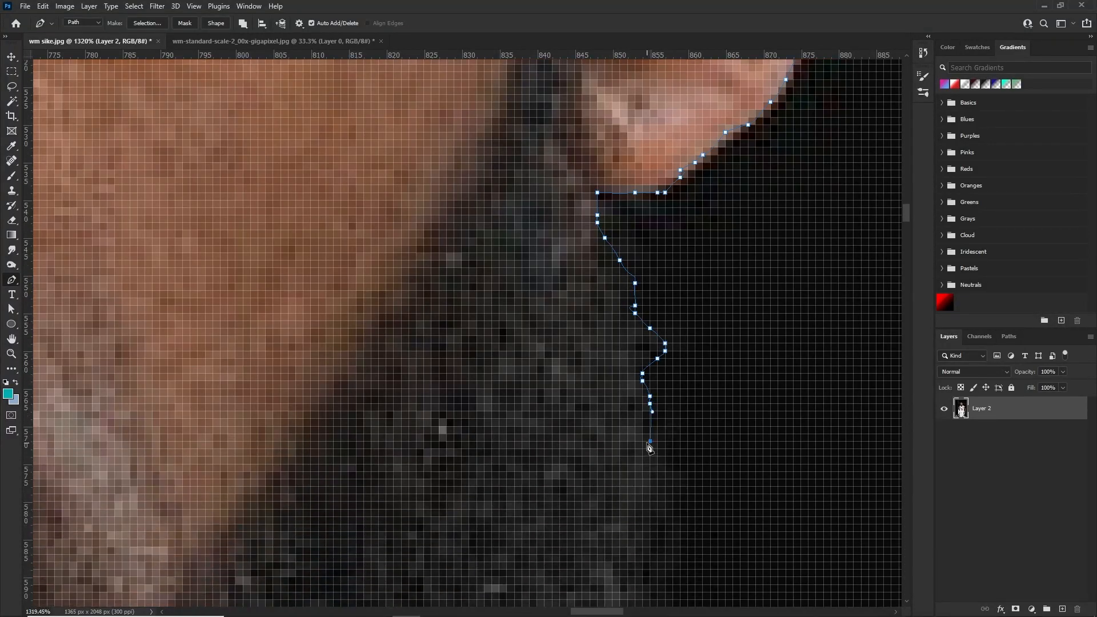
Extend the path down the middle stretch of the beard's edge below the traced ear
click(658, 442)
click(658, 457)
click(658, 471)
click(650, 494)
click(650, 510)
click(648, 525)
click(640, 546)
scroll(640, 546, down, 3)
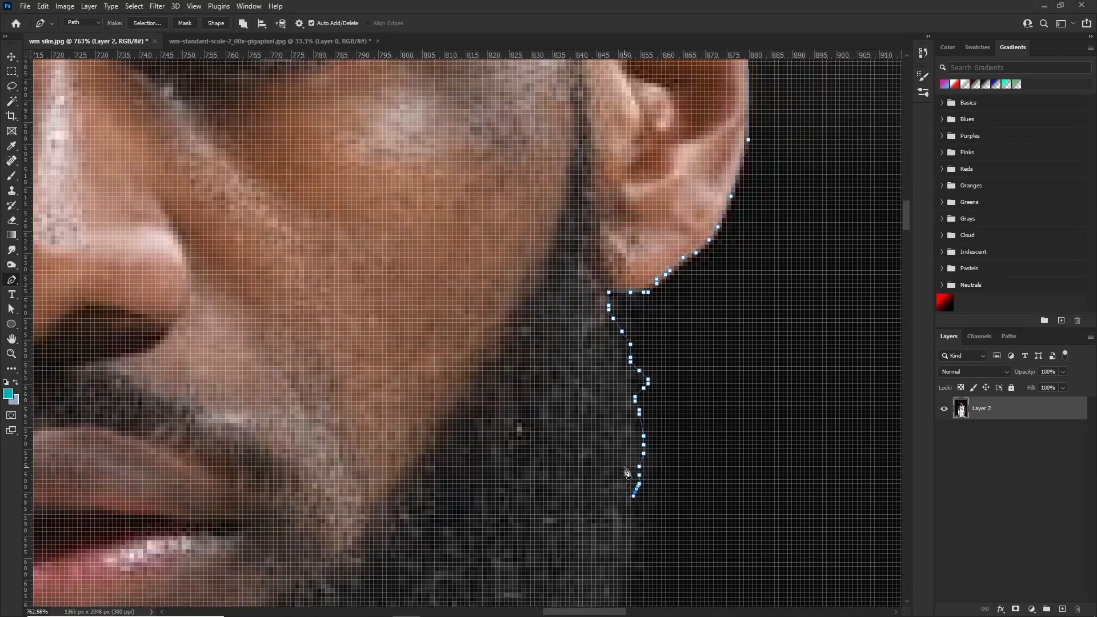
Trace the outward bulge of the beard and follow it back in toward the jaw
click(648, 389)
click(661, 406)
click(664, 419)
click(657, 441)
click(652, 454)
click(652, 480)
click(654, 489)
click(648, 502)
click(630, 511)
Trace the bottom of the beard, the side of the neck and the start of the shoulder slope toward the collar
click(622, 519)
click(617, 532)
click(613, 533)
click(609, 540)
click(604, 545)
click(602, 554)
scroll(603, 571, down, 2)
click(600, 485)
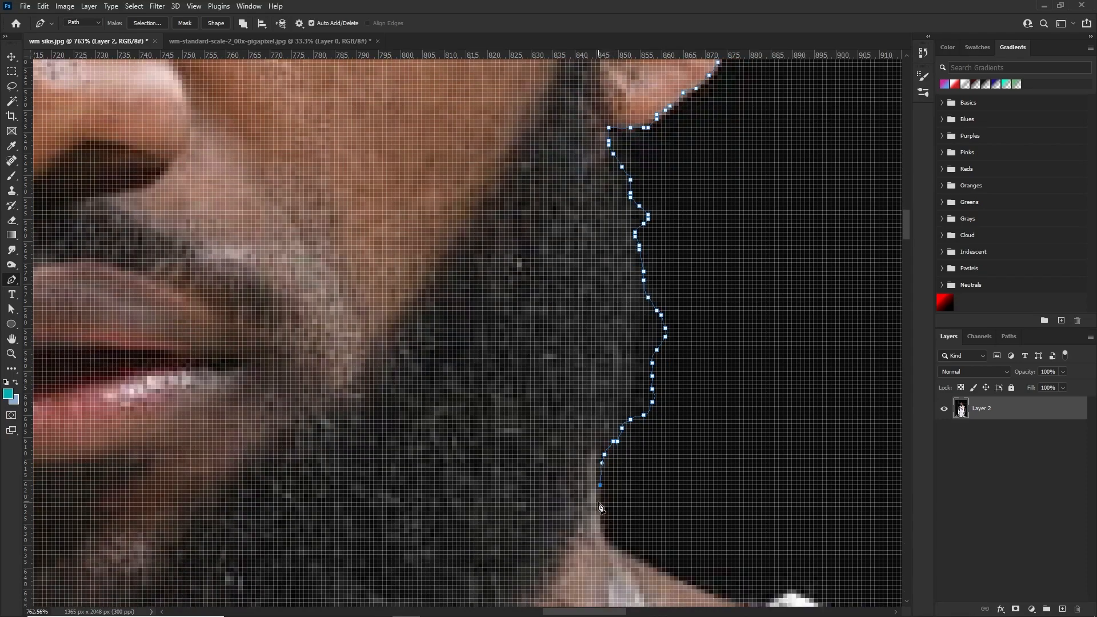
click(663, 576)
scroll(664, 575, down, 2)
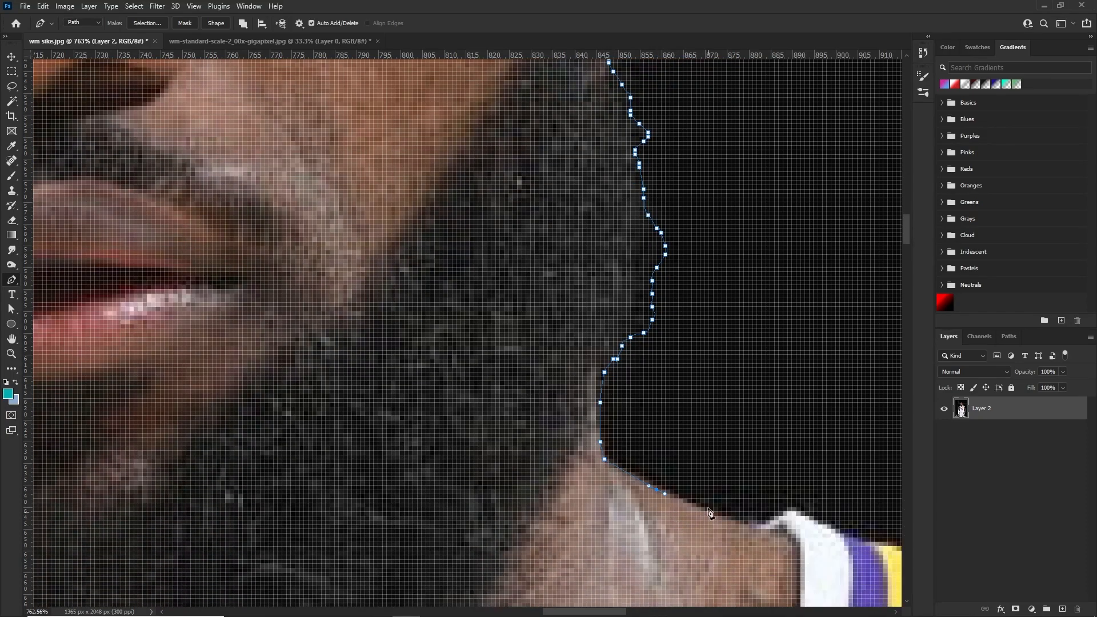
Close the path around the whole player and convert it to a new anti-aliased selection with 0 px feather
scroll(766, 529, down, 3)
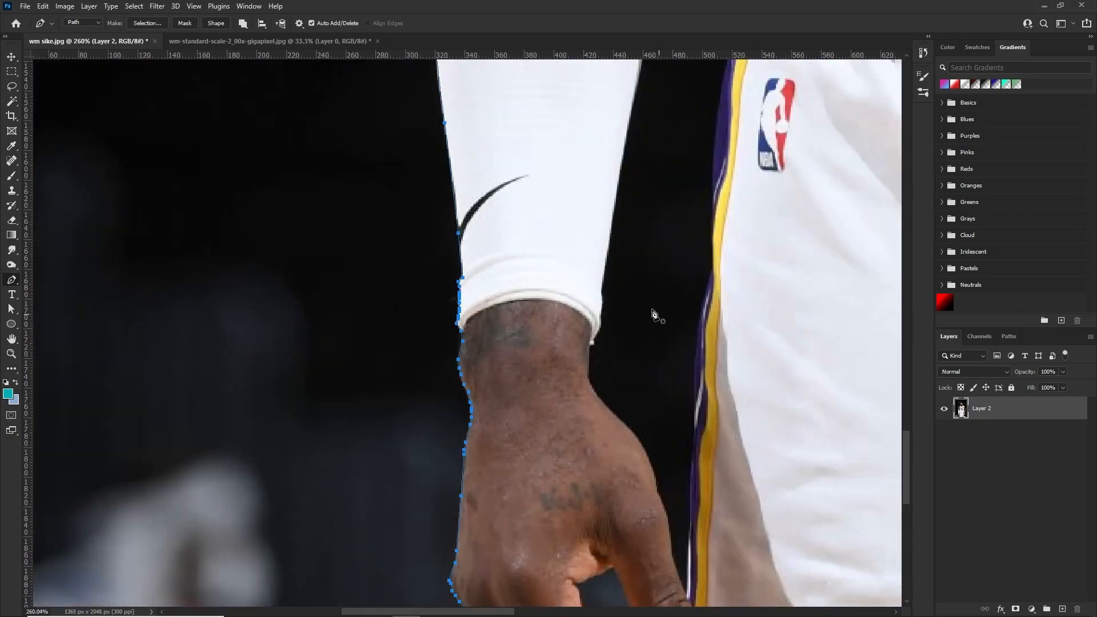
scroll(657, 317, down, 6)
scroll(509, 353, up, 2)
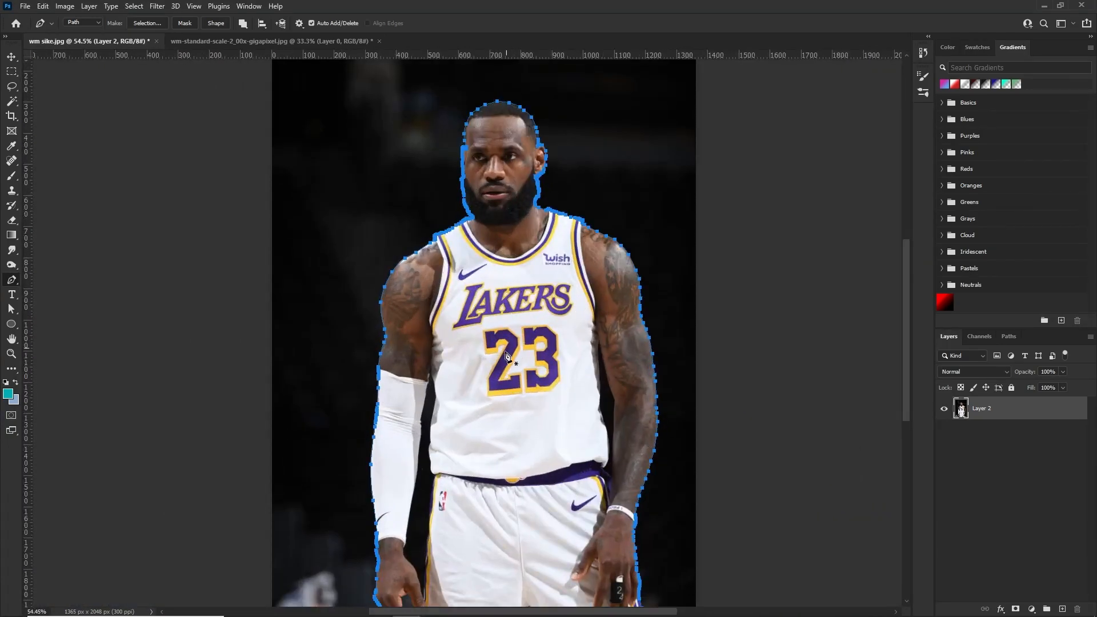
scroll(507, 351, down, 2)
right_click(560, 306)
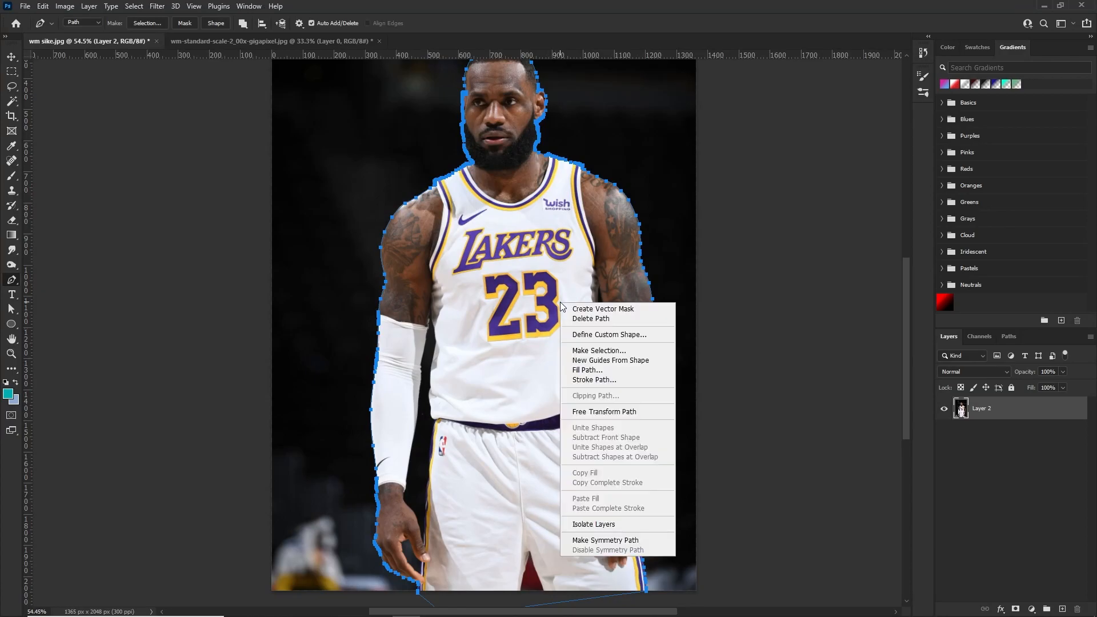
click(610, 357)
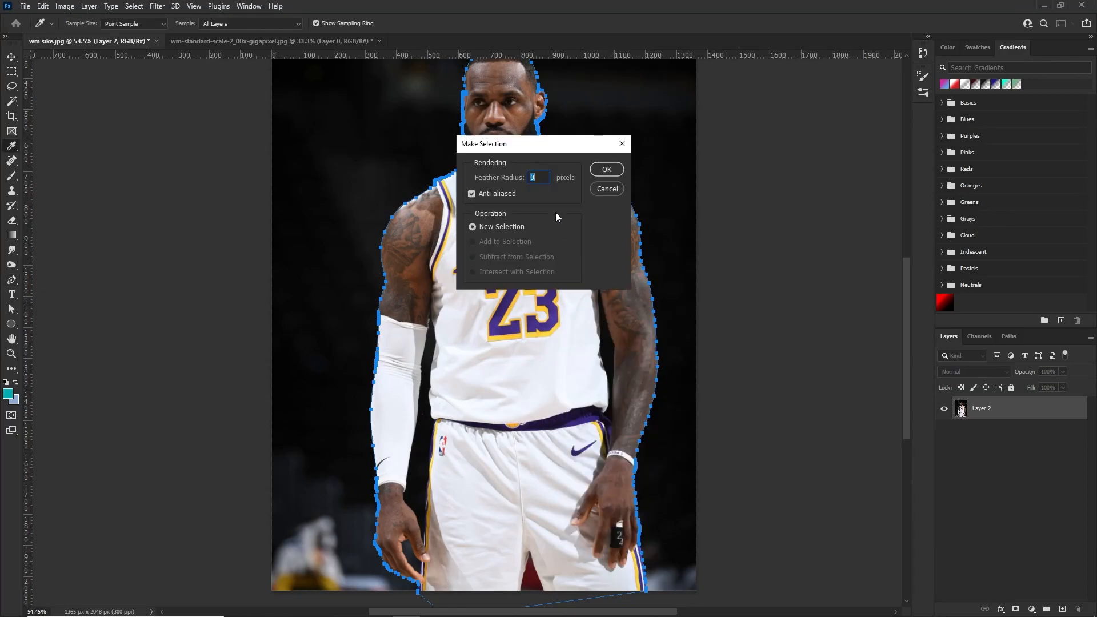
click(606, 169)
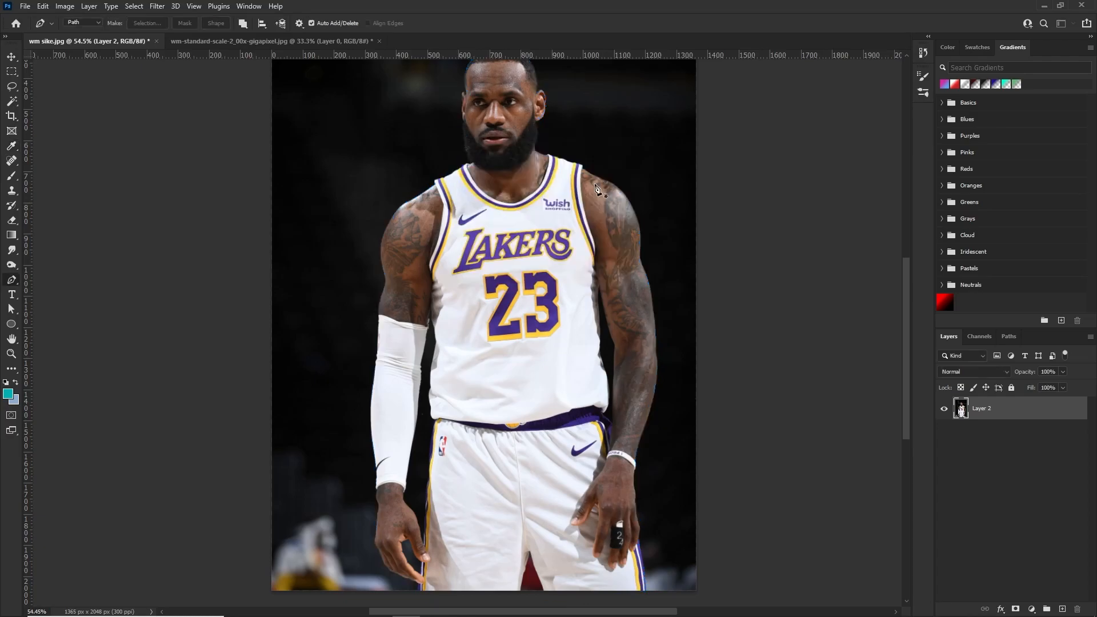
Inspect the selection around the arms and torso, previewing it in Quick Mask mode
scroll(514, 389, up, 4)
scroll(514, 389, down, 3)
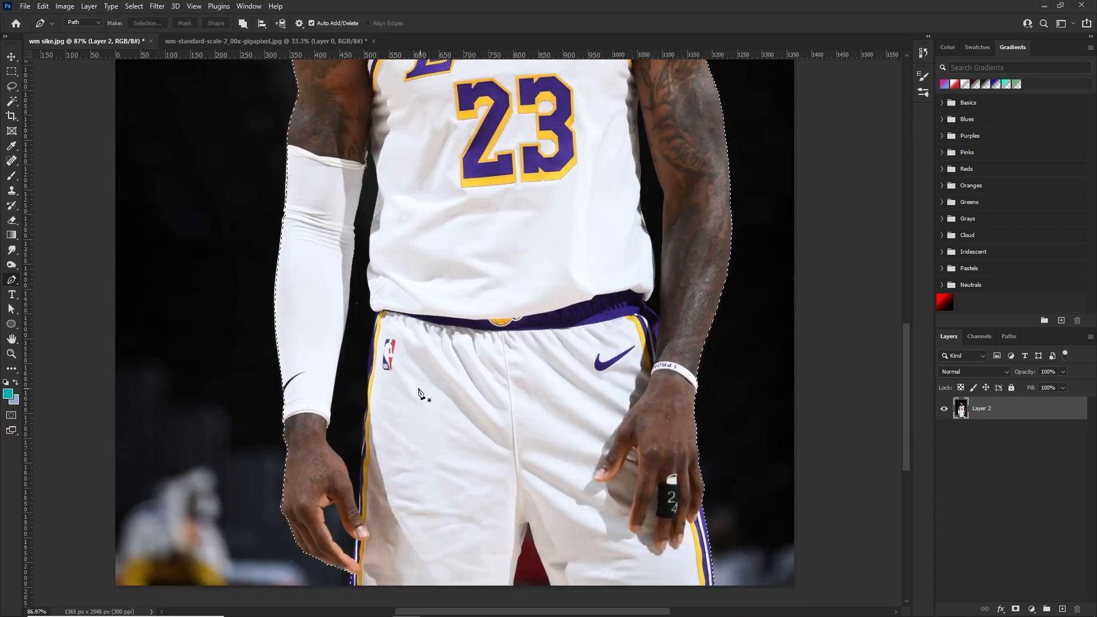
scroll(403, 189, up, 2)
click(243, 23)
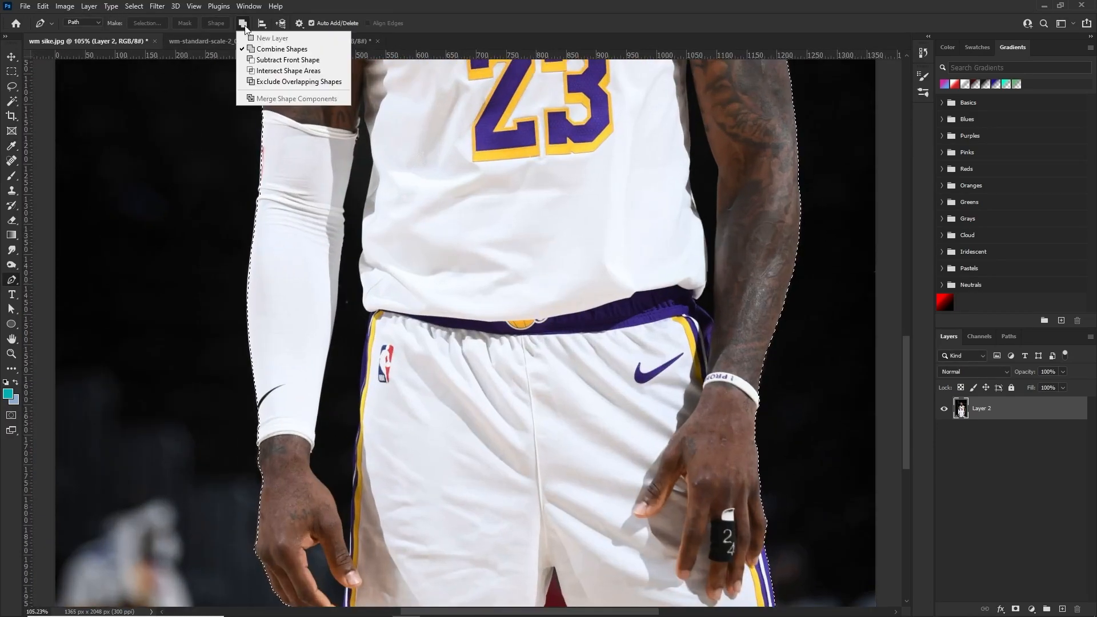
click(257, 43)
scroll(354, 354, down, 3)
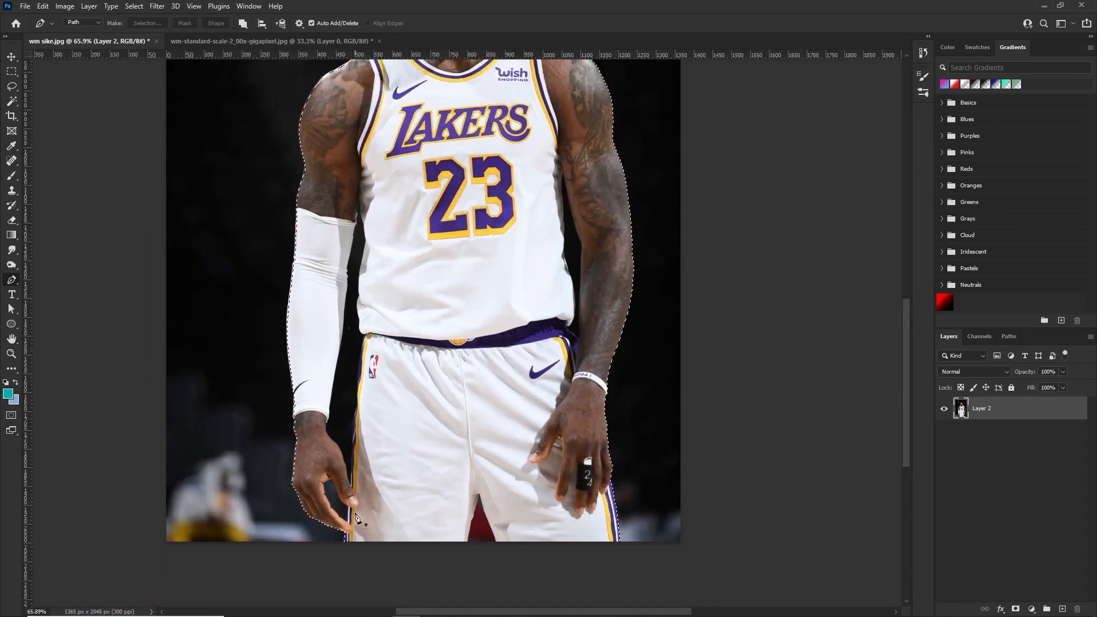
scroll(354, 514, up, 2)
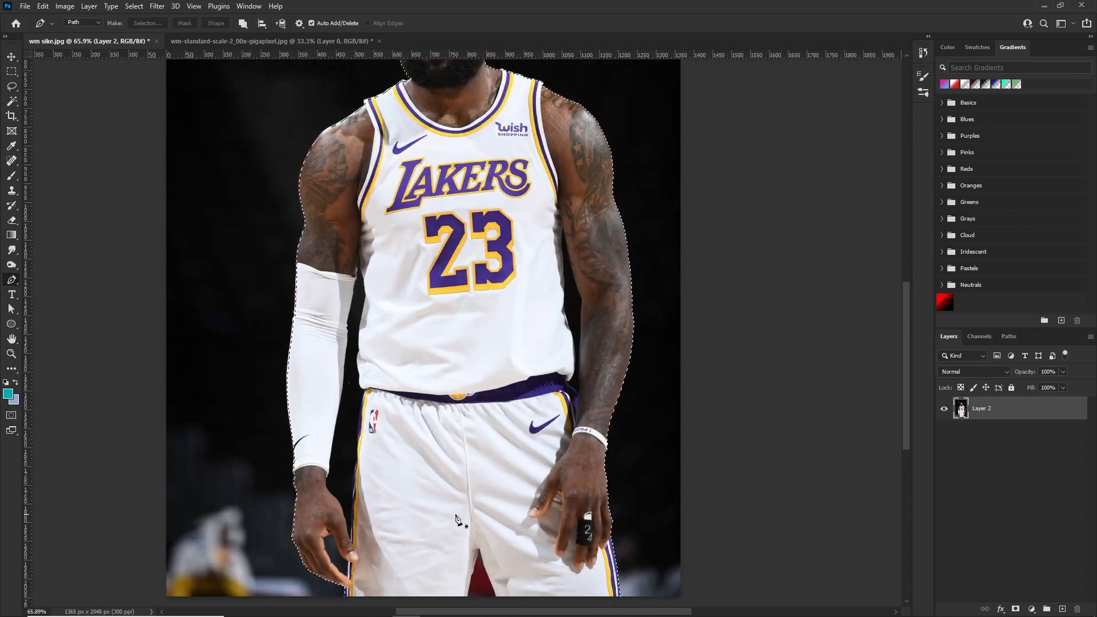
key(q)
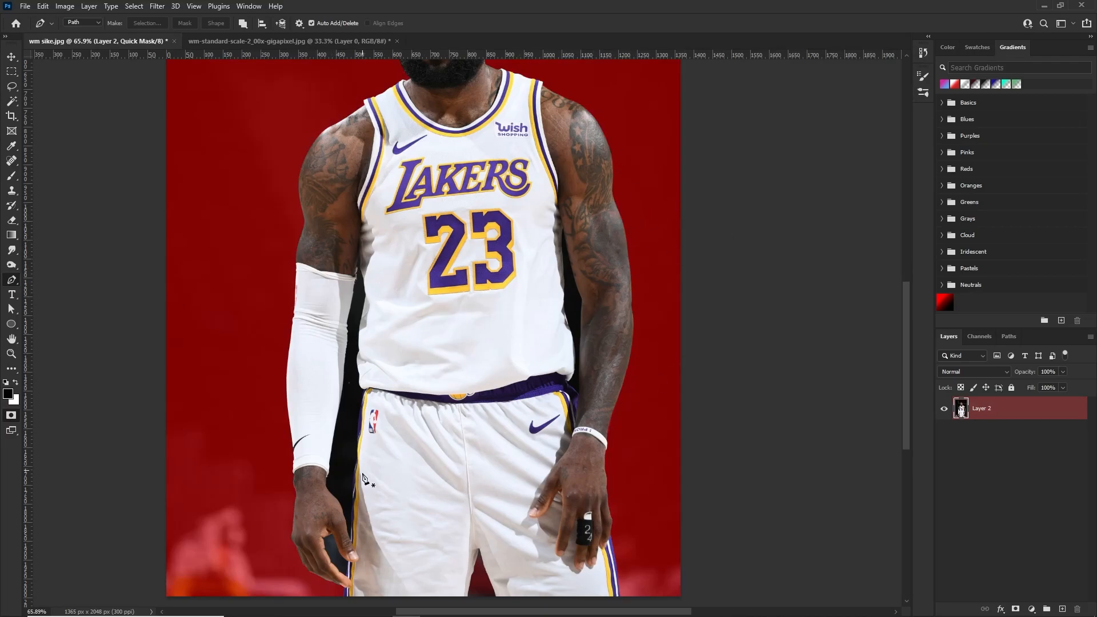
key(q)
Trace the background gap between the sleeved arm and the body, and subtract it from the selection with 0 px feather
scroll(419, 474, up, 5)
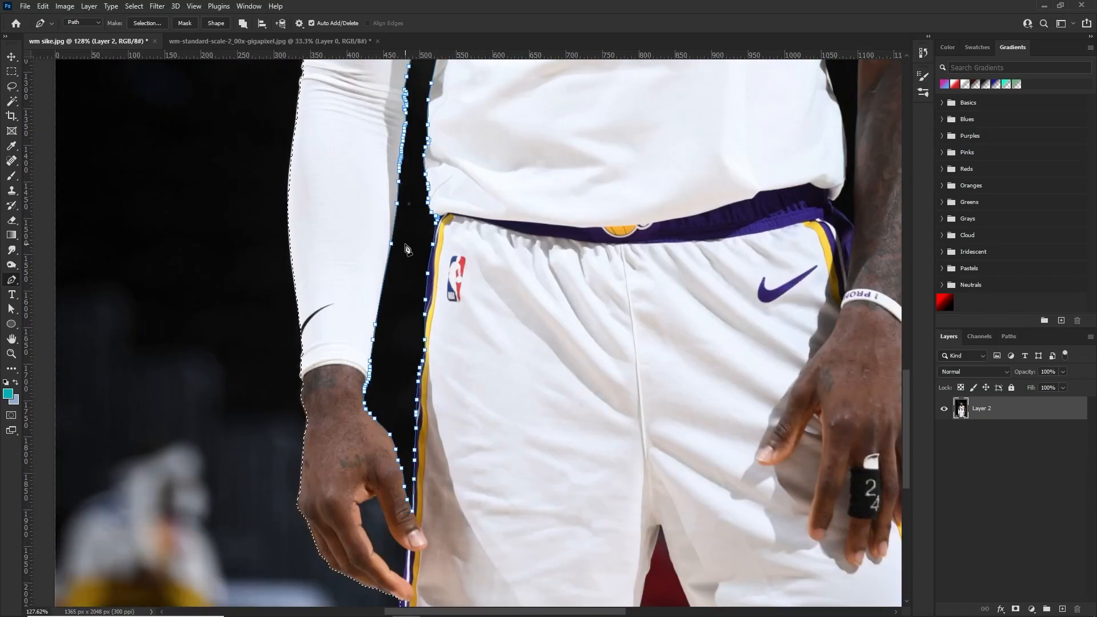
scroll(407, 223, down, 4)
scroll(407, 235, up, 4)
scroll(405, 271, up, 3)
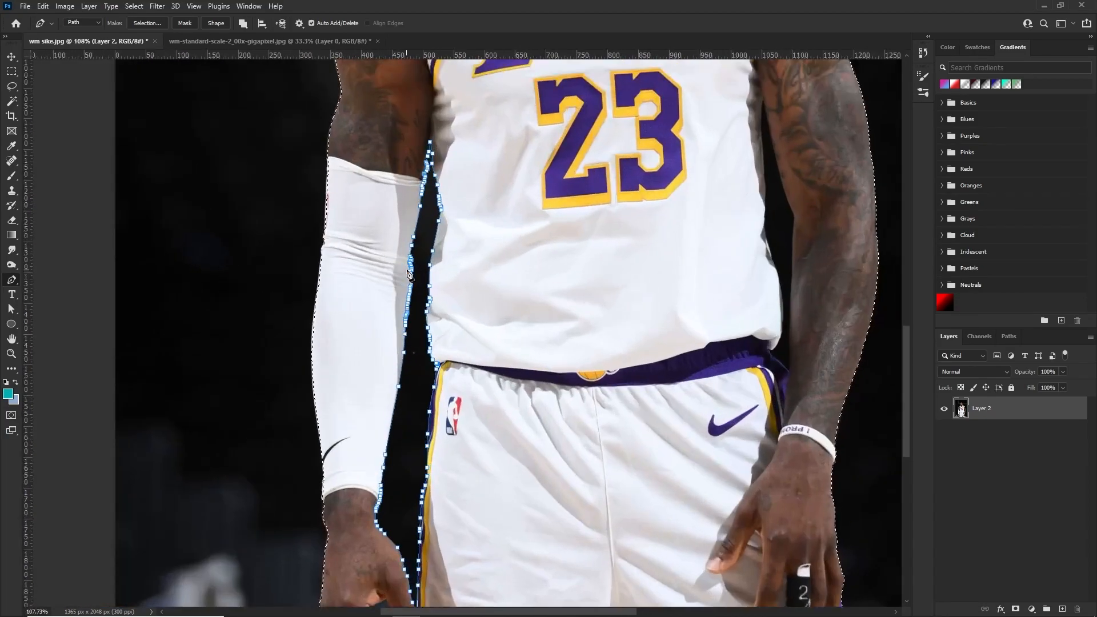
right_click(434, 255)
click(480, 315)
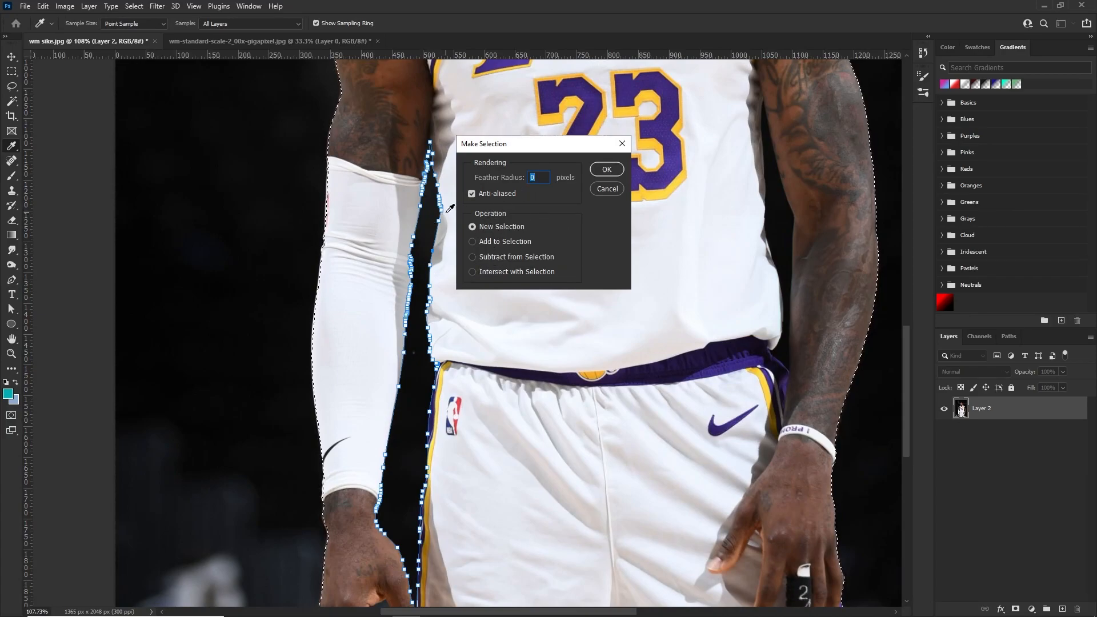
click(512, 257)
click(601, 171)
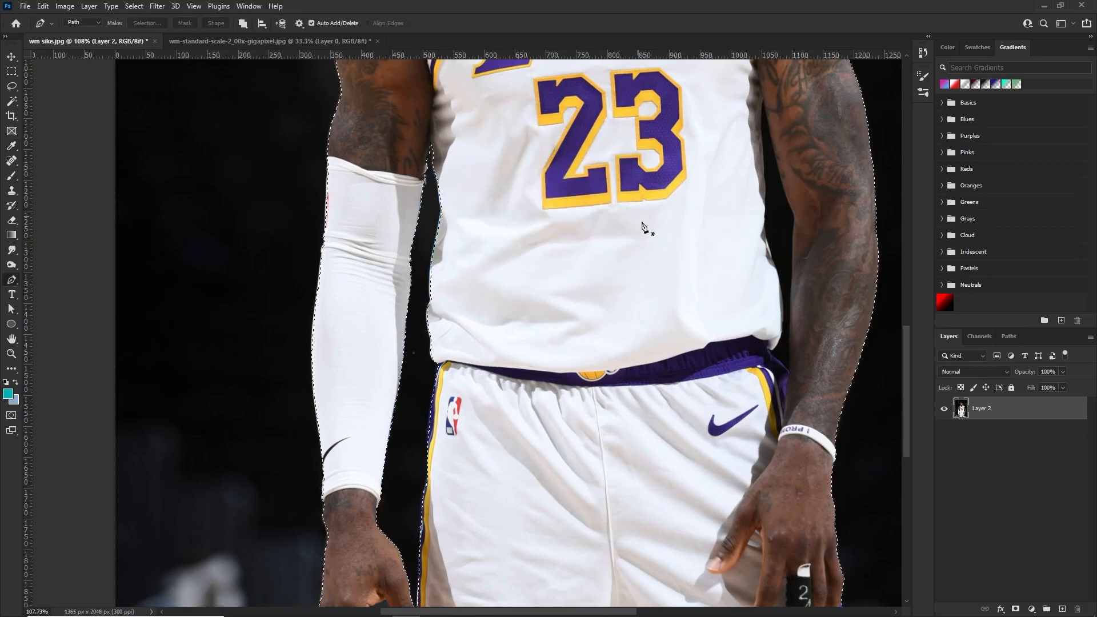
Examine the selection around the torso, arms and arm gaps, switching the Quick Mask preview on and off
scroll(714, 206, down, 5)
scroll(783, 234, up, 5)
scroll(786, 267, down, 5)
scroll(711, 460, up, 7)
scroll(736, 459, up, 1)
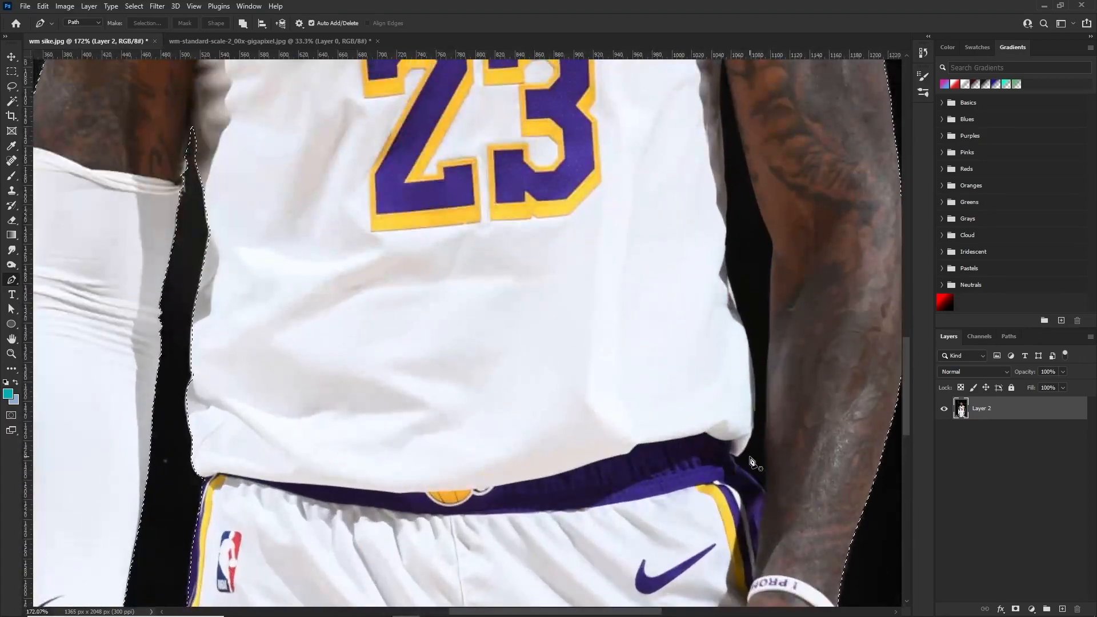
scroll(741, 459, up, 2)
scroll(737, 454, down, 8)
key(q)
key(q)
key(q)
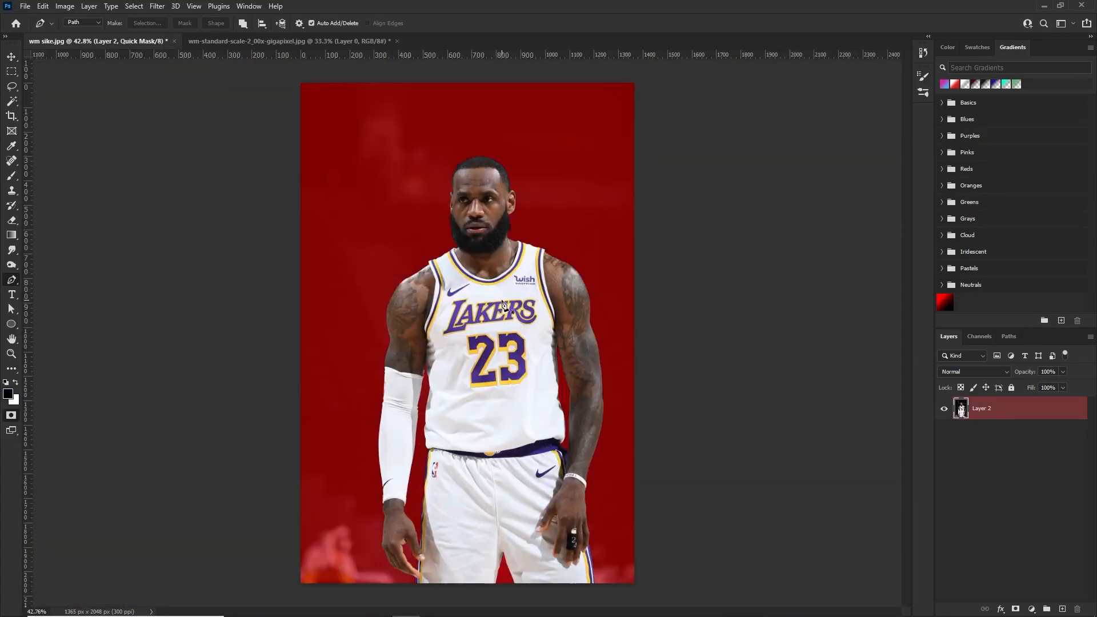
key(q)
key(q)
key(q)
key(q)
key(q)
key(q)
key(q)
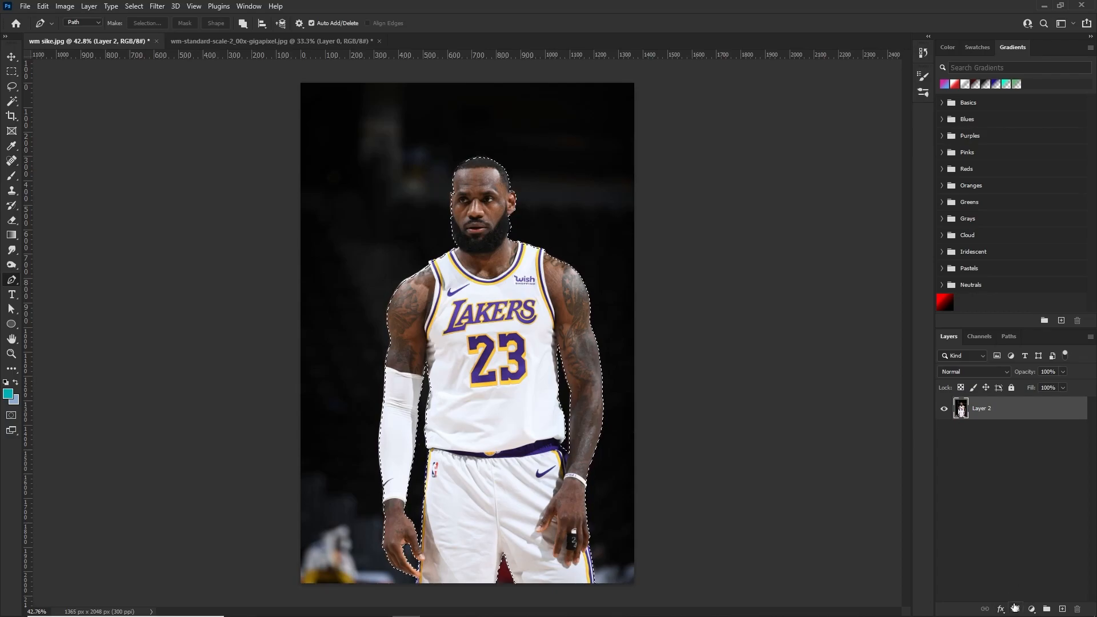
Turn the selection into a layer mask on Layer 2 and duplicate the masked layer
click(1017, 609)
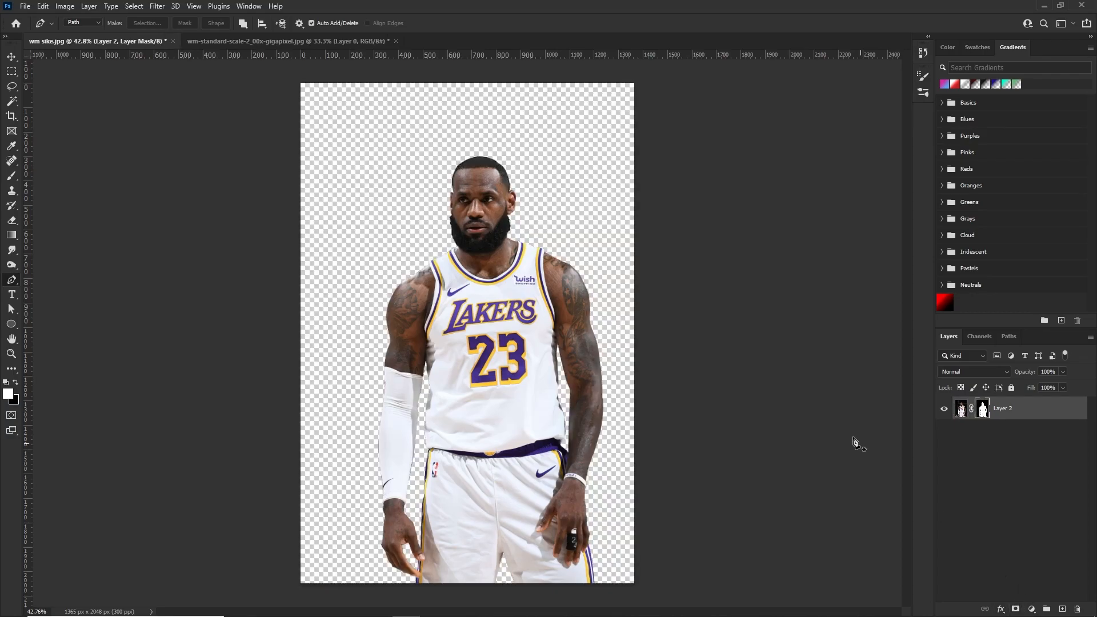
scroll(502, 225, down, 2)
scroll(496, 216, up, 5)
scroll(490, 211, down, 2)
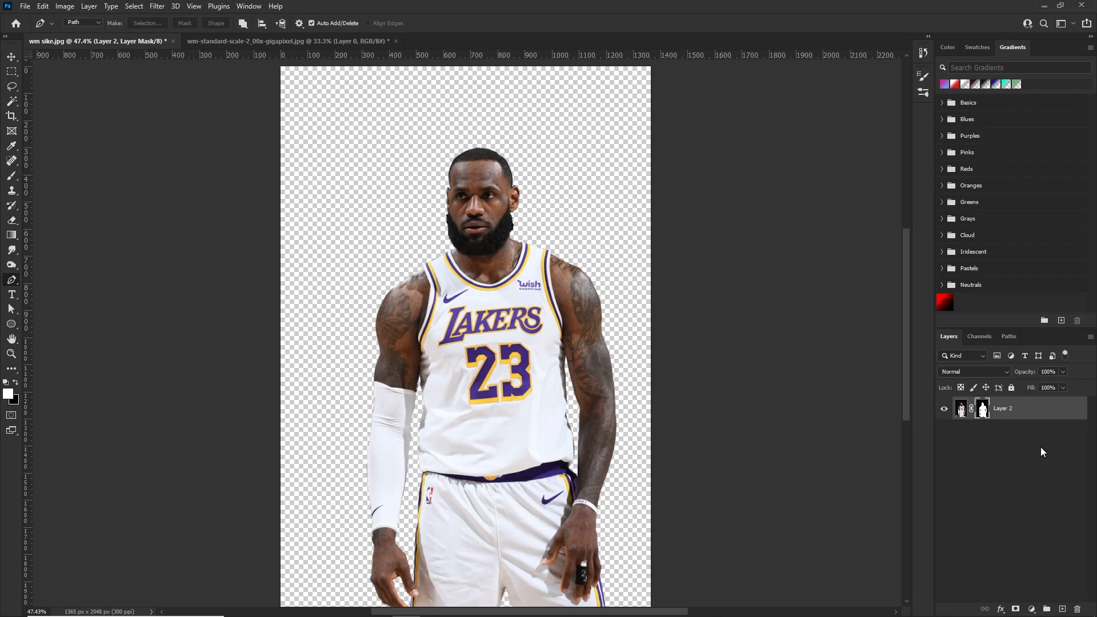
key(ctrl+j)
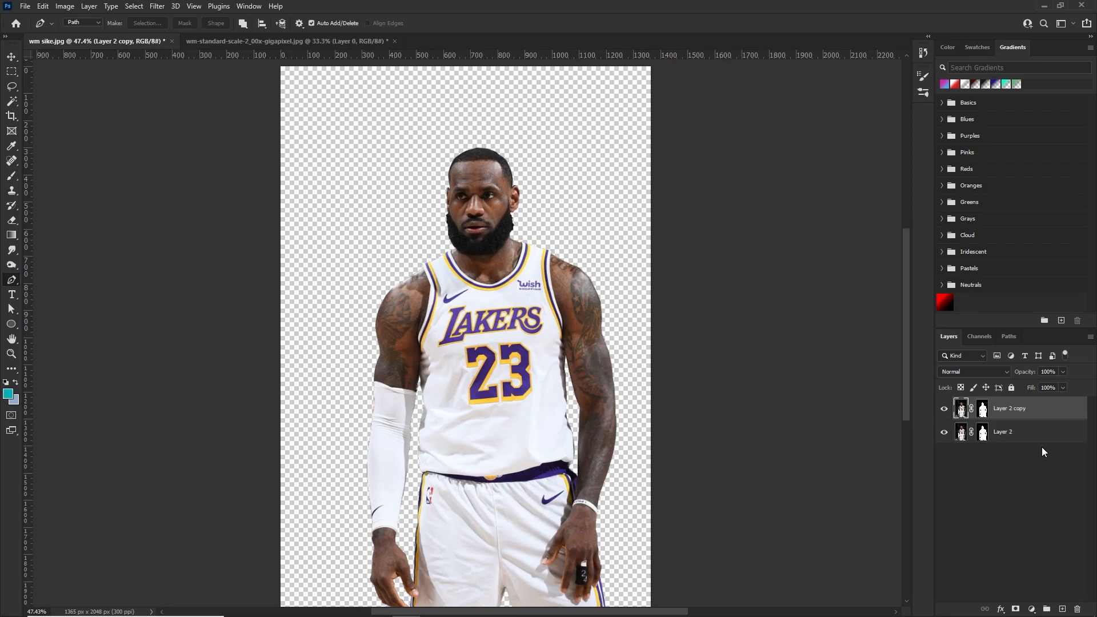
Delete the layer mask from the lower Layer 2 so it shows the full original photo
right_click(982, 431)
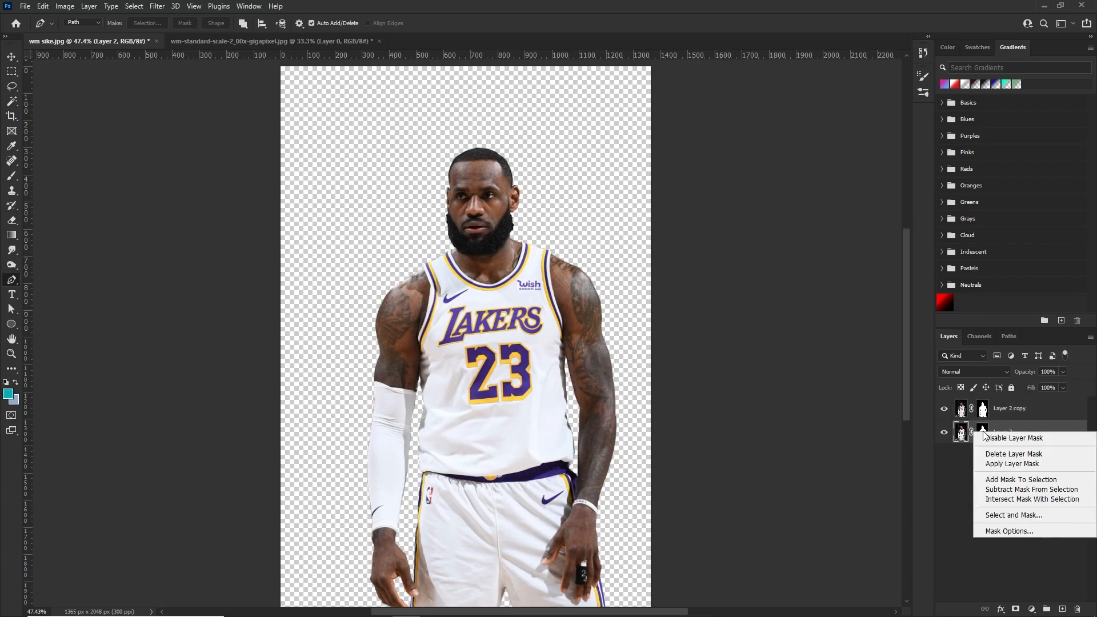
click(981, 436)
click(982, 431)
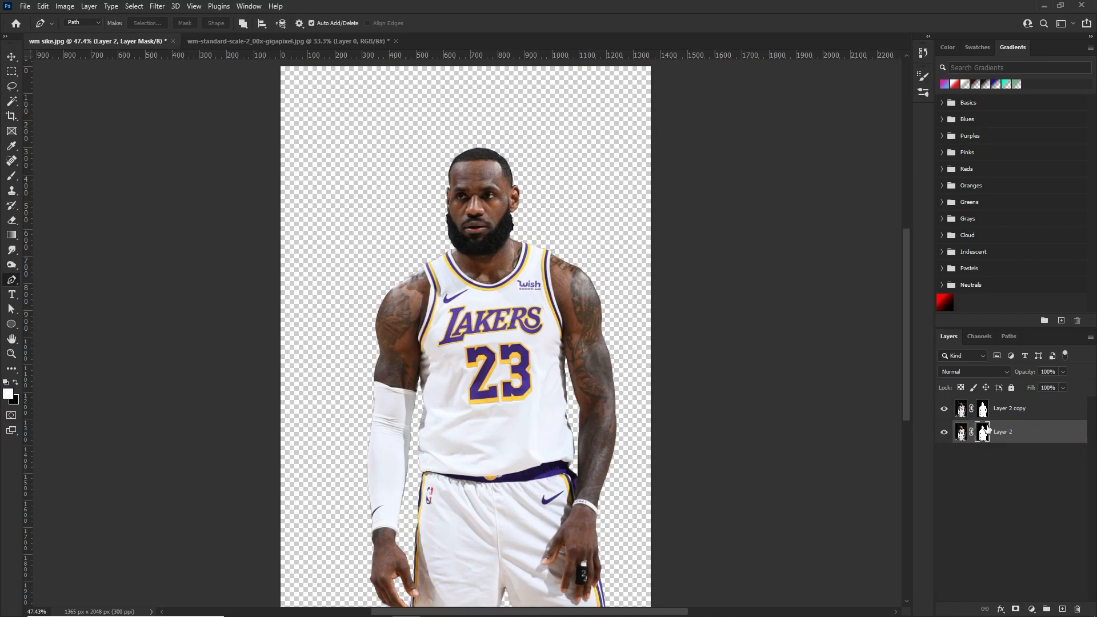
right_click(982, 432)
click(995, 450)
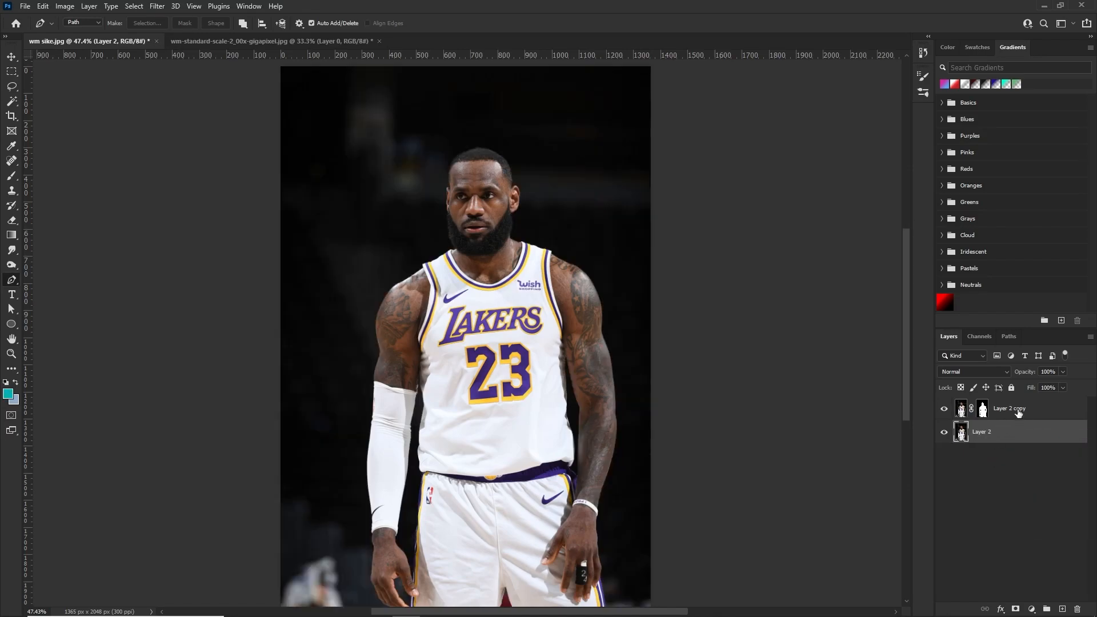
Rename the masked Layer 2 copy as lebron
click(1018, 409)
double_click(1017, 409)
key(BackSpace)
text(lebron)
key(Return)
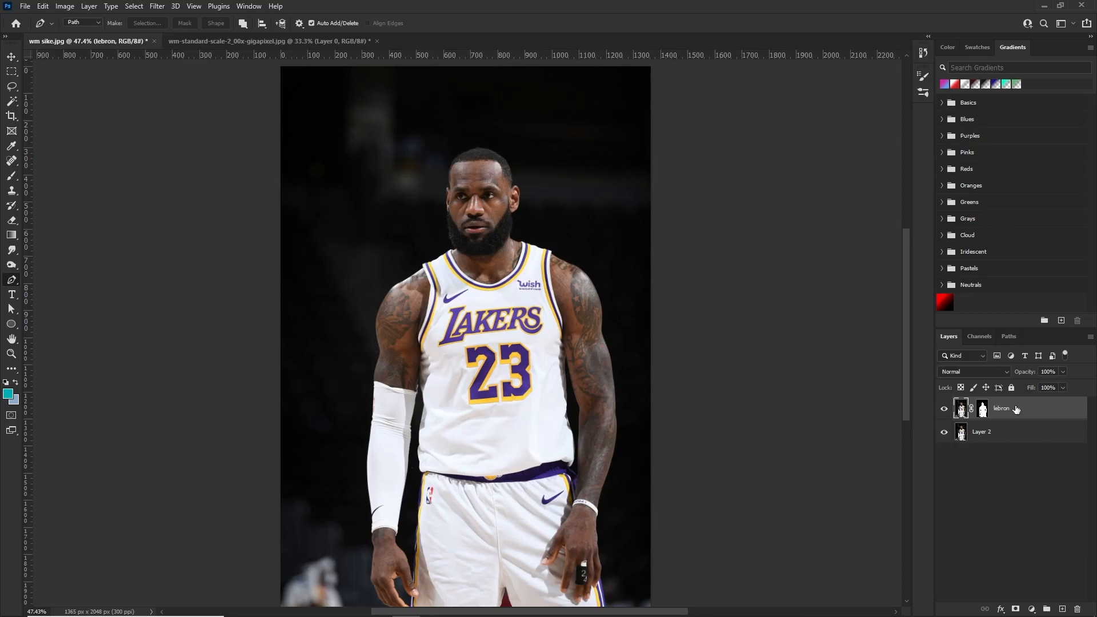
Duplicate the lebron layer with the copy beneath it, colour-labelling the original red and the copy yellow
key(ctrl+j)
drag(1015, 409, 1015, 443)
right_click(1009, 410)
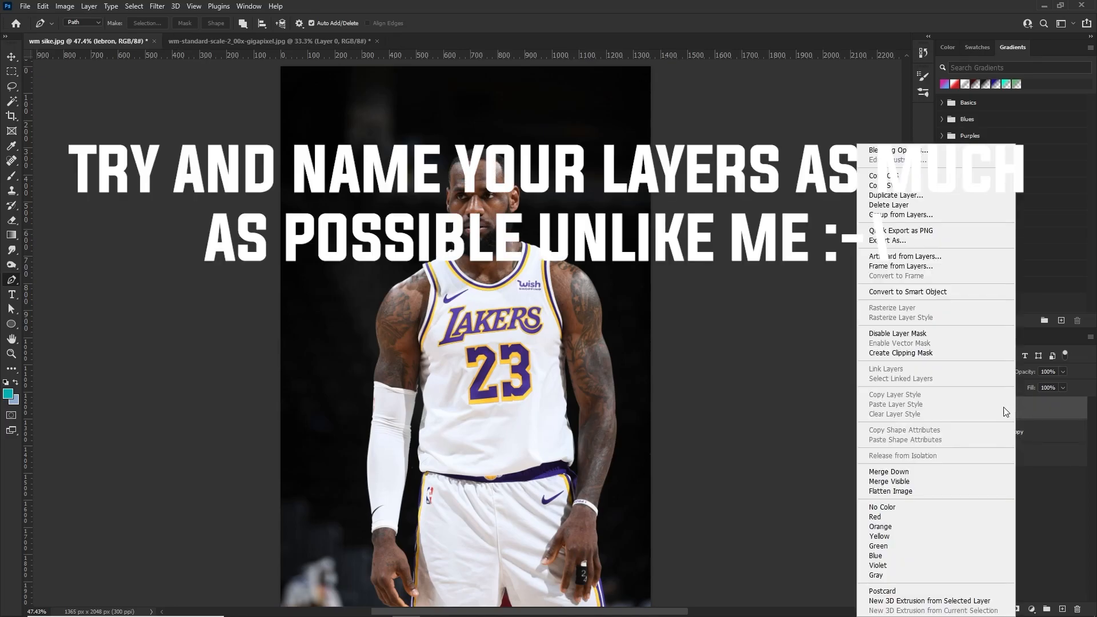
click(881, 527)
click(1027, 425)
right_click(1026, 425)
click(887, 536)
Rename the unmasked photo layer beneath the cutouts as background
double_click(1001, 456)
text(back)
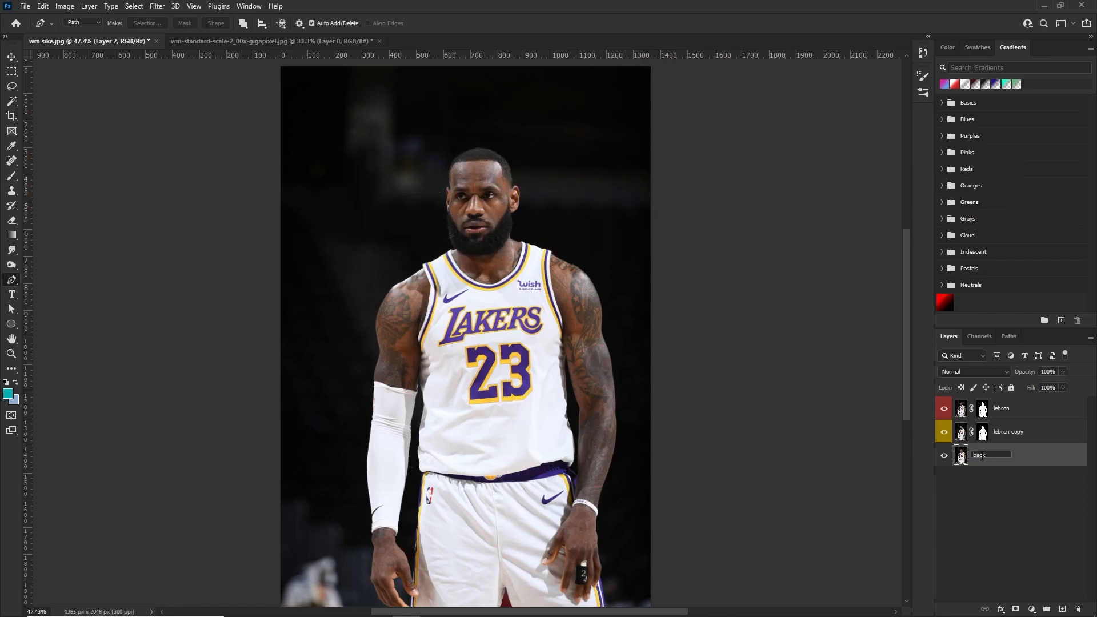
text(ground)
key(Return)
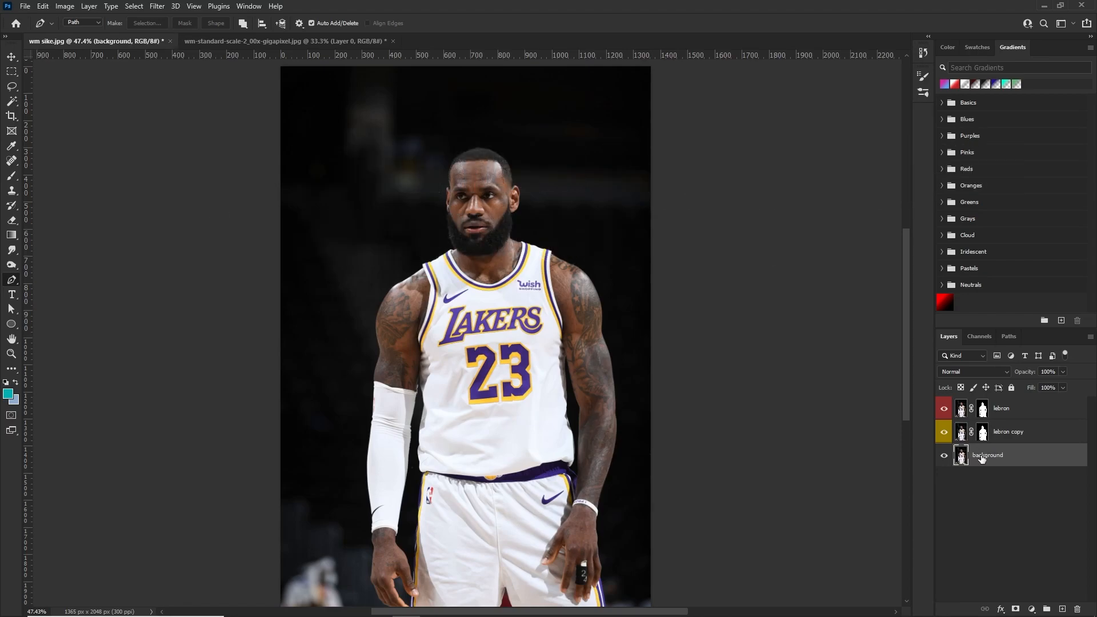
Put the lebron copy layer in its own collapsed group and name the group backup
click(1014, 434)
key(ctrl+g)
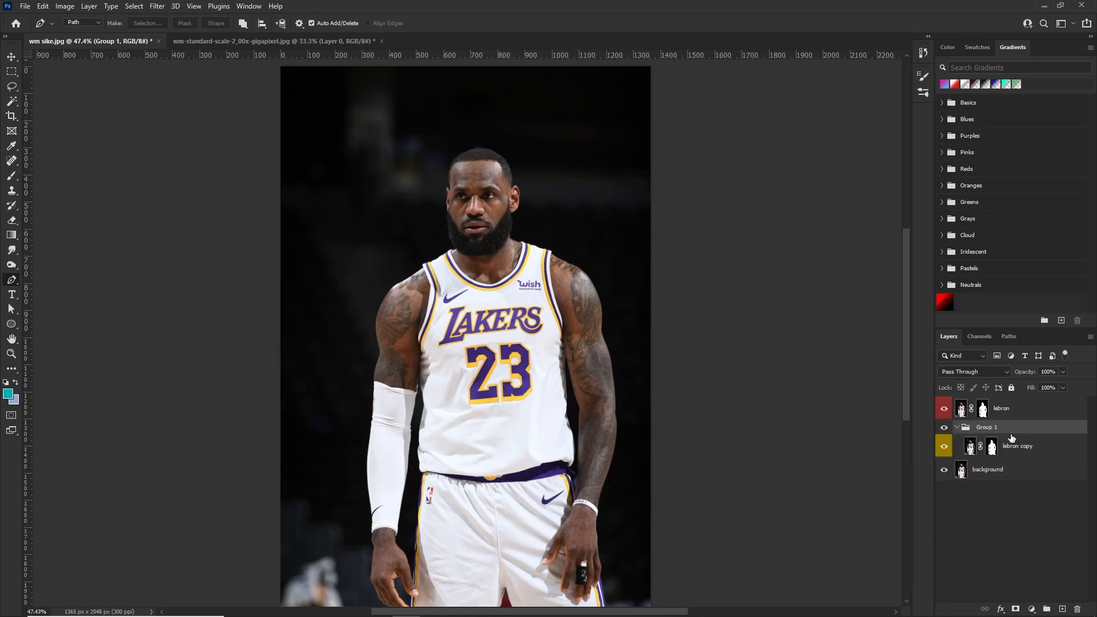
click(959, 427)
double_click(986, 427)
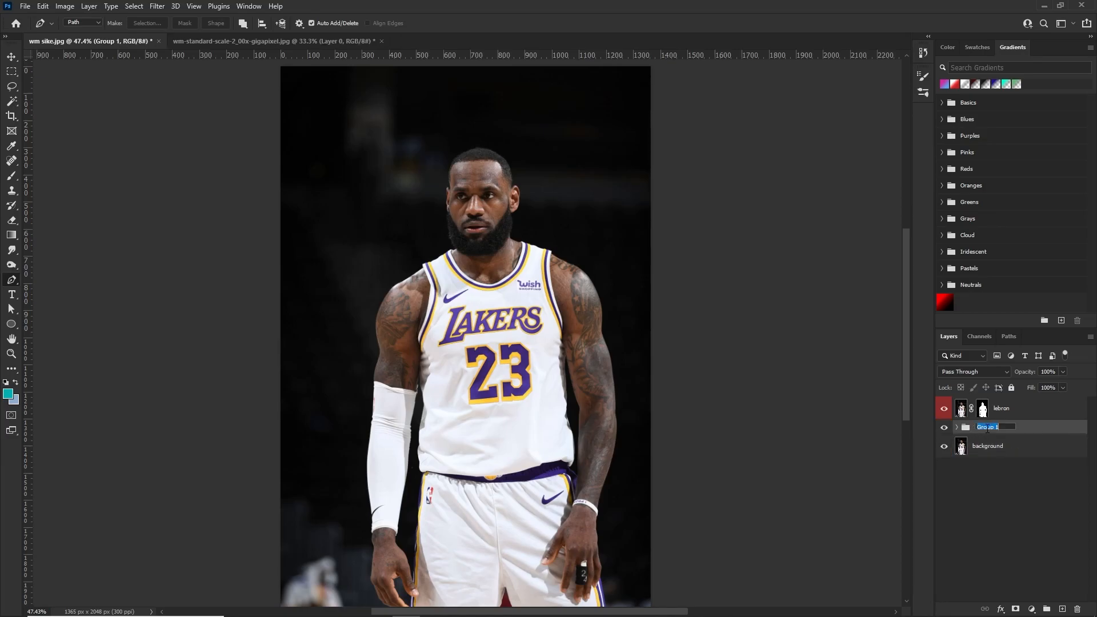
text(backup)
key(Return)
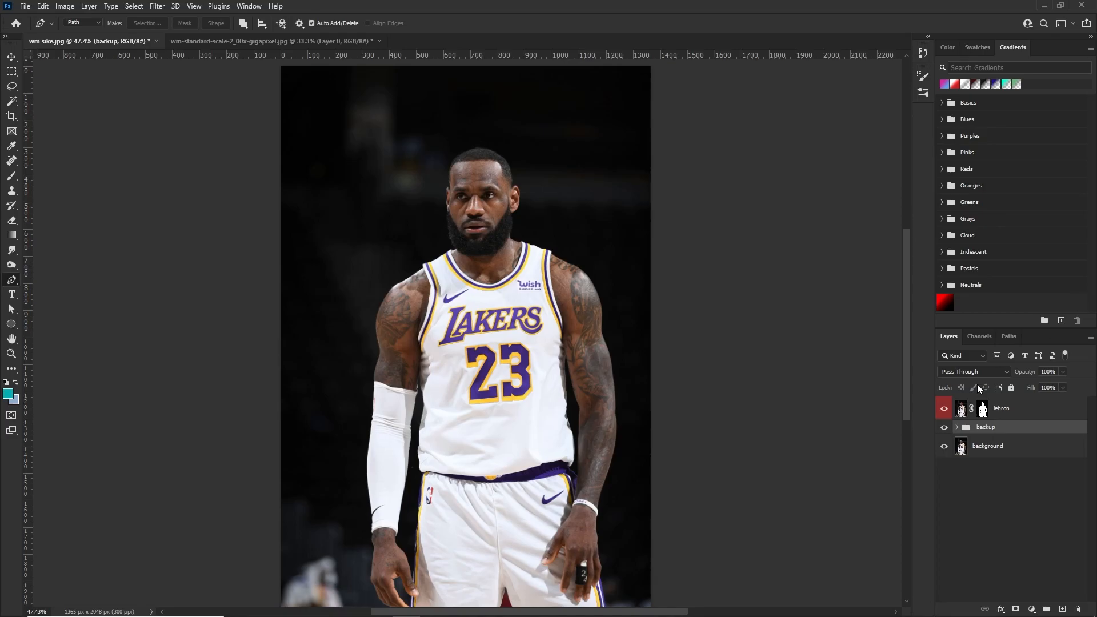
Open the lebron layer's mask in Select and Mask and refine the hair edge across the top of the head
scroll(526, 205, up, 5)
key(v)
scroll(416, 163, up, 1)
scroll(410, 158, up, 4)
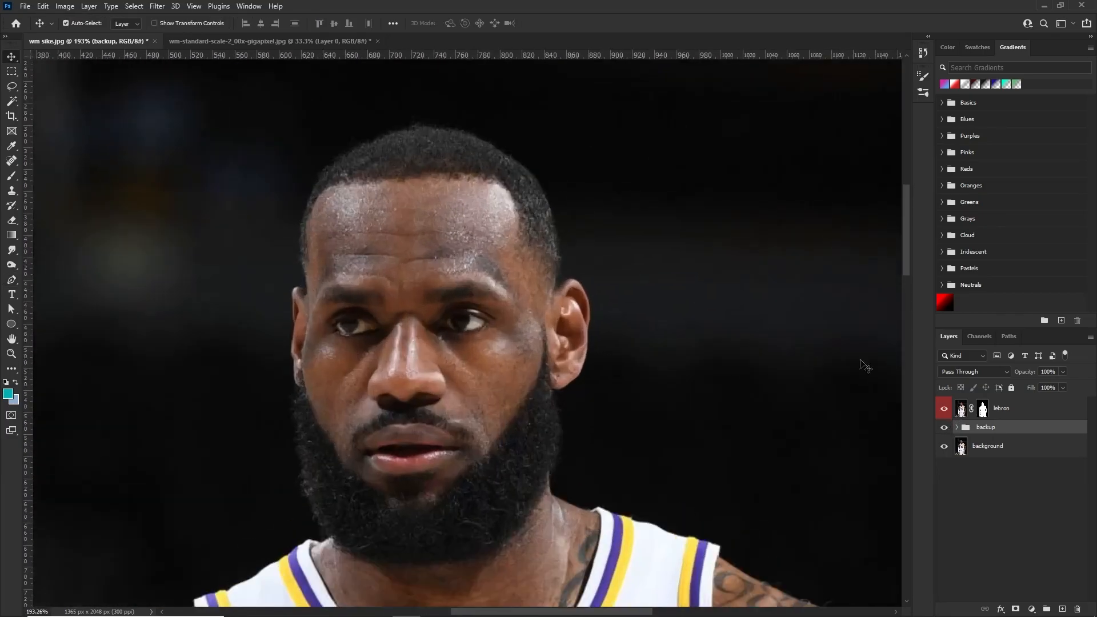
double_click(982, 411)
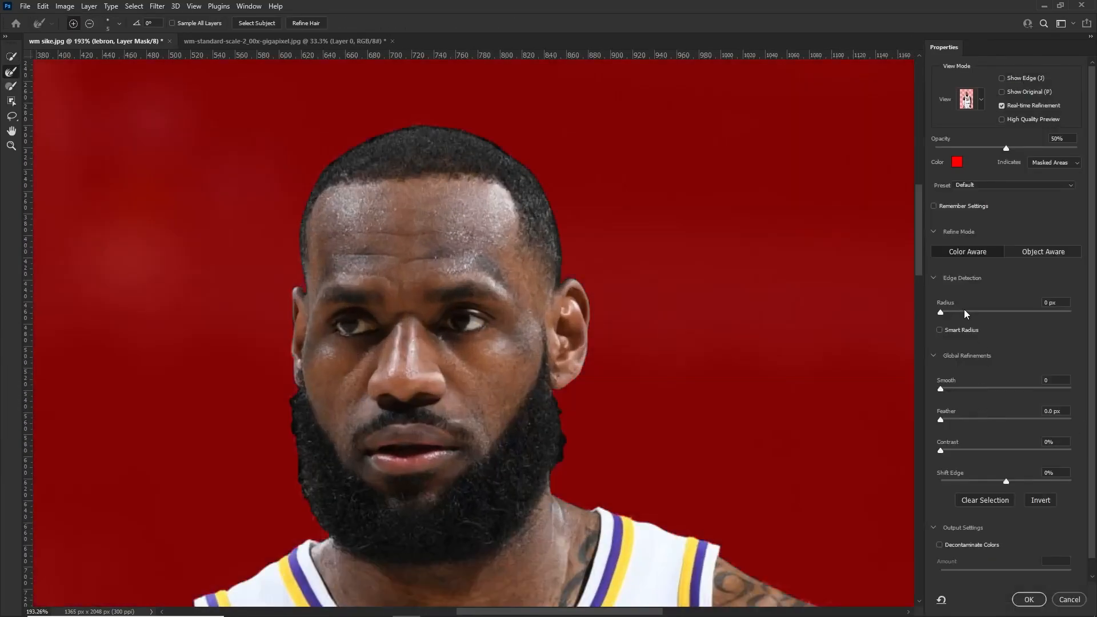
scroll(435, 122, up, 5)
scroll(162, 159, up, 1)
alt+right_click(523, 161)
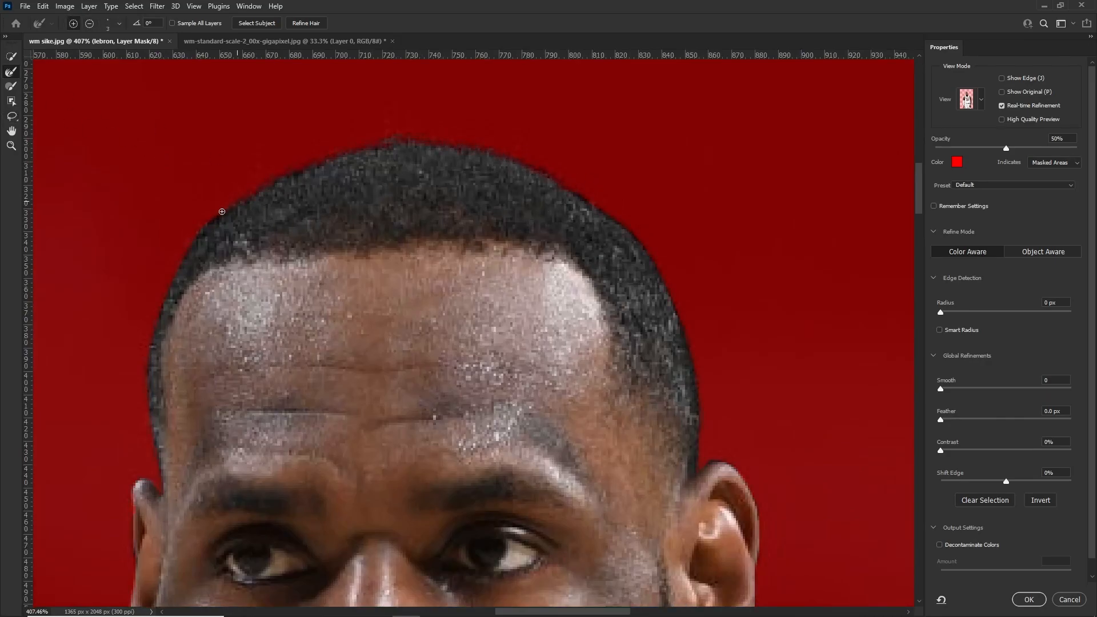
scroll(141, 421, down, 10)
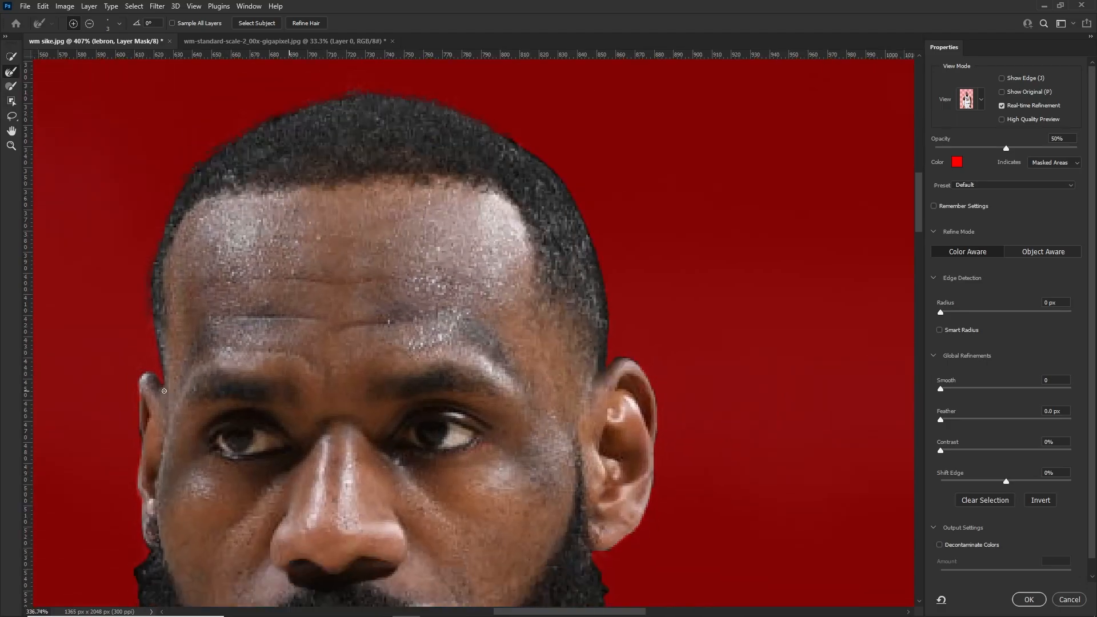
Refine the mask edge along the beard from the partly hidden ear down to the collar
scroll(127, 390, up, 9)
alt+right_click(132, 392)
mouse_move(197, 443)
mouse_down()
mouse_move(206, 400)
mouse_move(192, 223)
mouse_up()
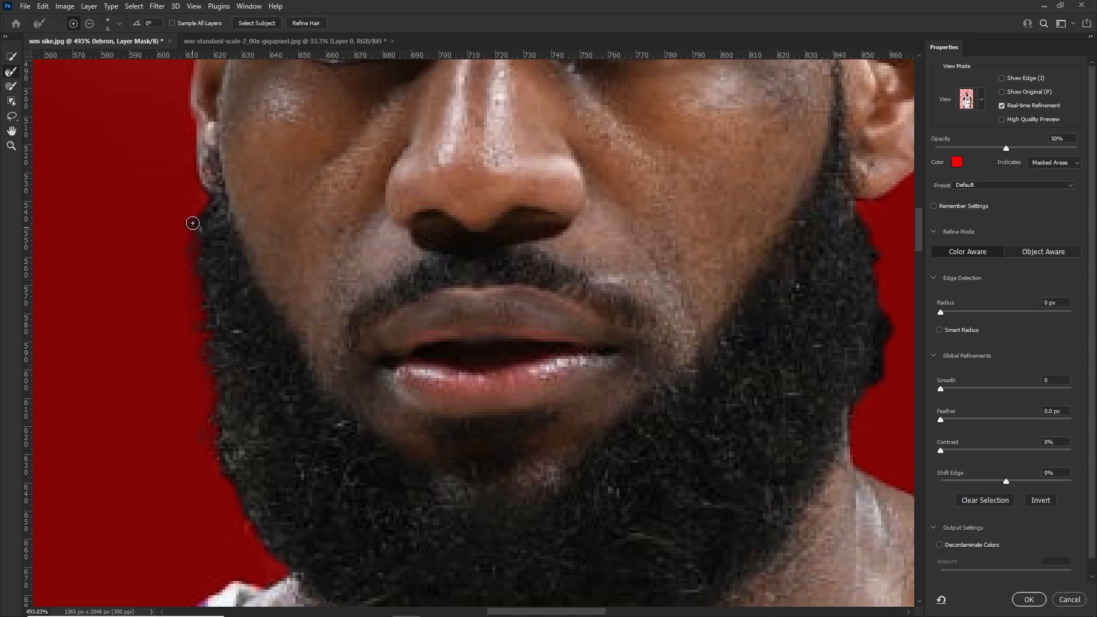
scroll(211, 379, down, 2)
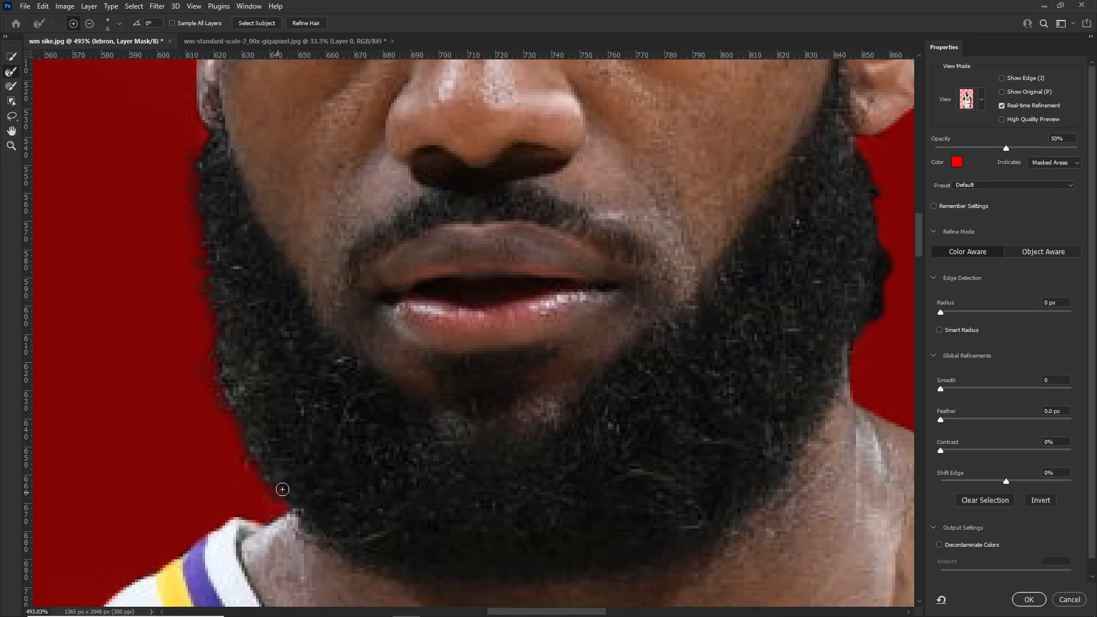
scroll(546, 400, down, 5)
Refine the mask edge along the opposite side of the beard below the fully visible ear, and check the head outline
scroll(802, 336, up, 7)
mouse_move(712, 341)
mouse_down()
mouse_move(731, 266)
mouse_move(710, 134)
mouse_up()
scroll(685, 160, down, 5)
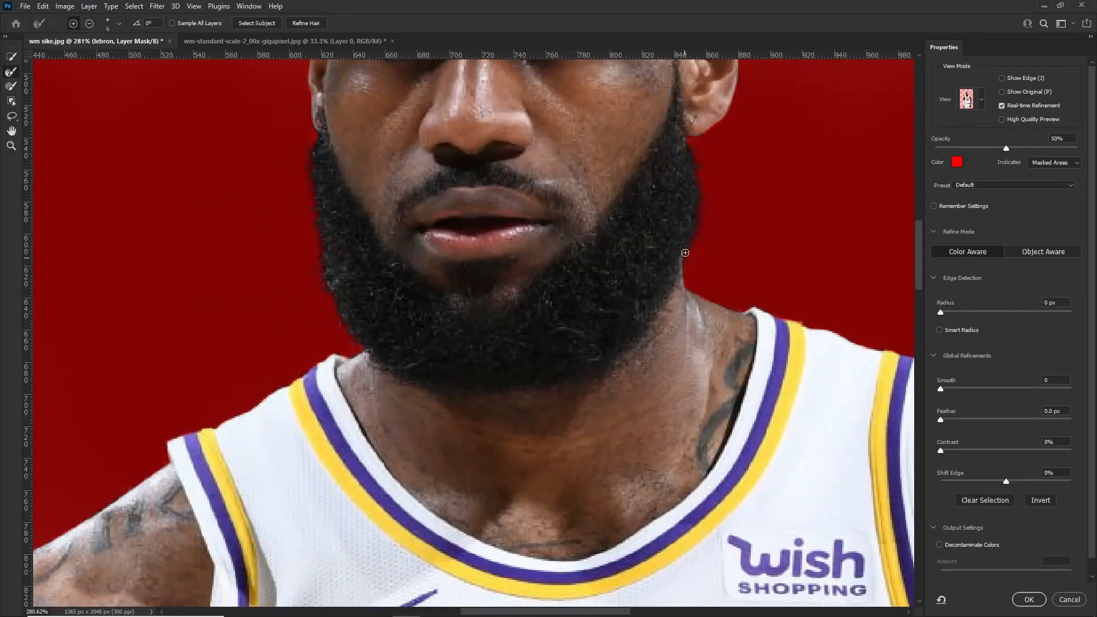
scroll(684, 253, down, 6)
scroll(441, 360, up, 8)
drag(441, 360, 429, 221)
scroll(429, 222, down, 9)
scroll(735, 151, up, 5)
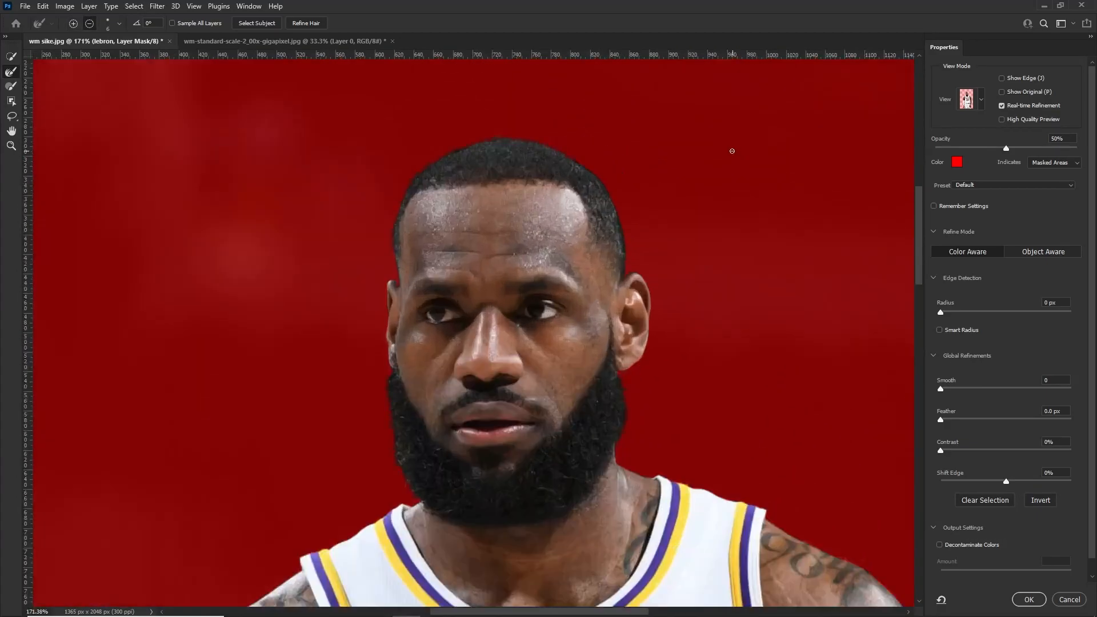
scroll(736, 151, up, 4)
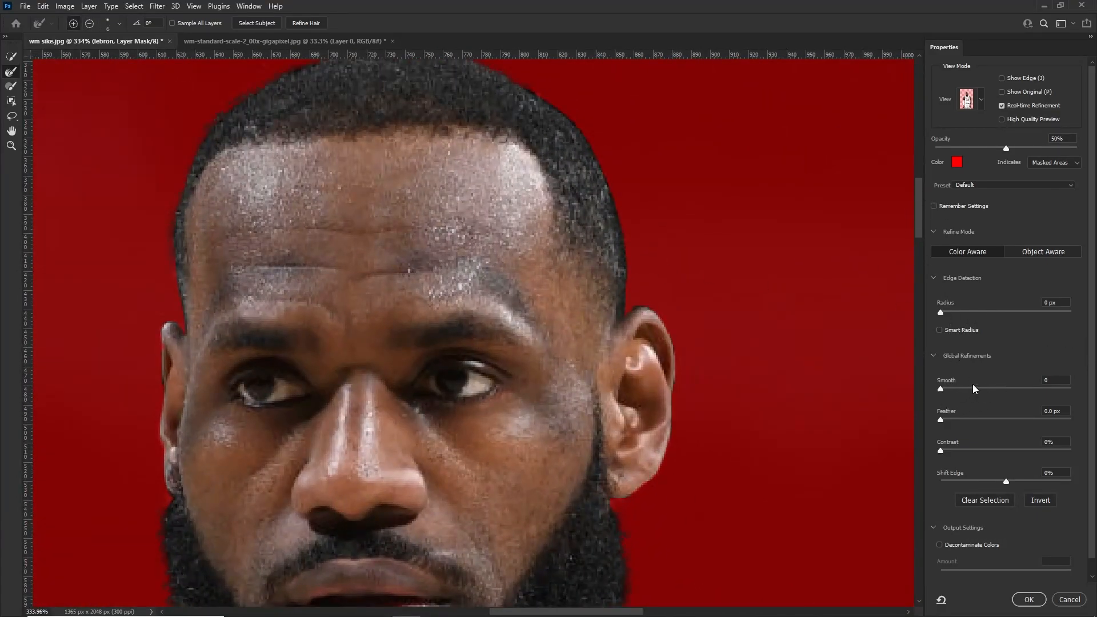
Decontaminate the edge colors at 83% and output the refinement to a new layer with a layer mask
scroll(962, 461, down, 1)
click(939, 529)
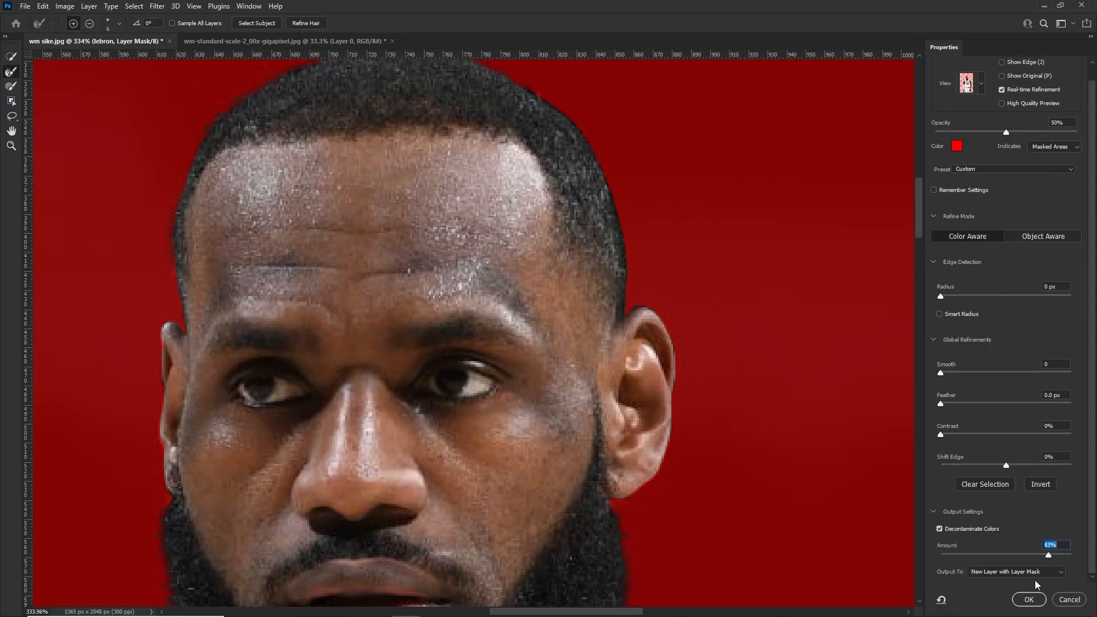
click(1029, 600)
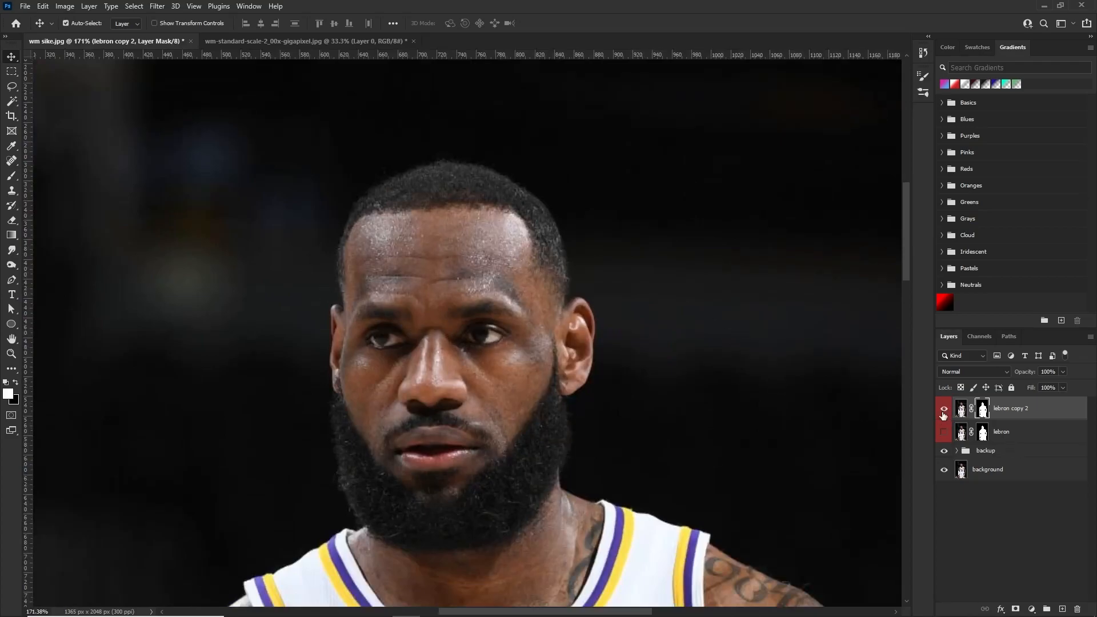
Delete the old lebron layer and apply the layer mask on lebron copy 2 permanently
click(1007, 436)
key(Delete)
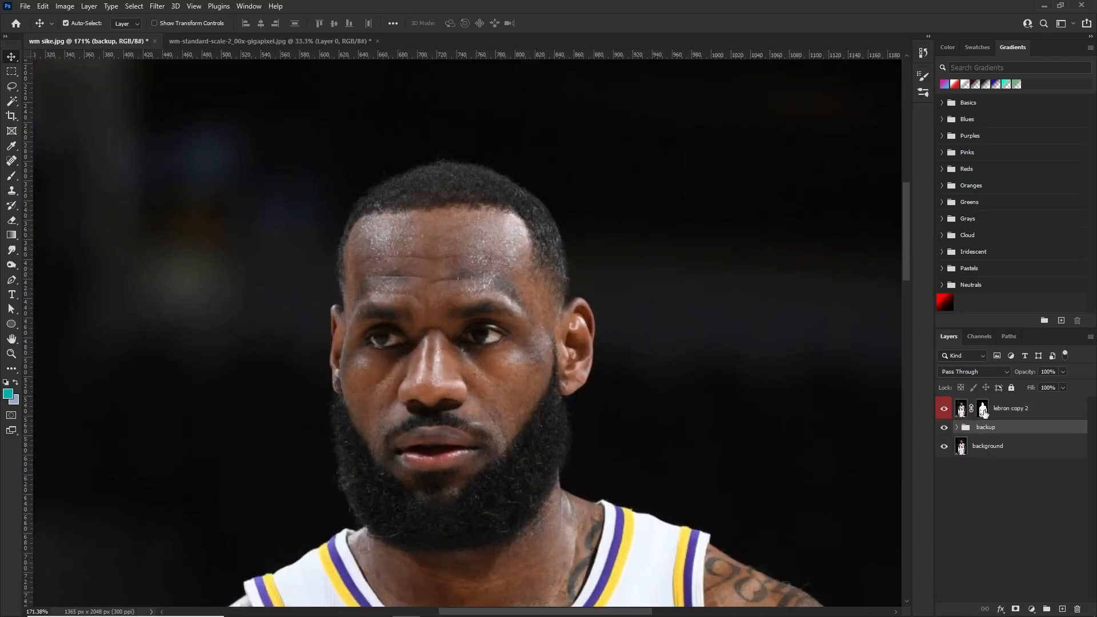
click(981, 410)
right_click(982, 410)
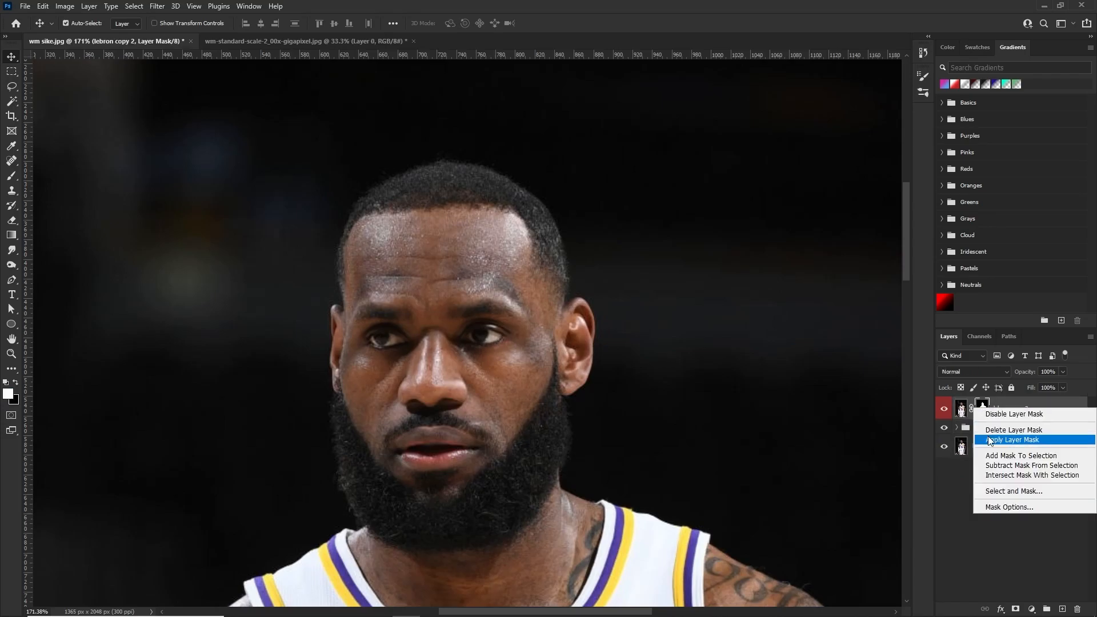
click(988, 437)
Add a Solid Color fill layer in gray 9c9c9c between the backup group and the cutout, and check the player against it
click(975, 428)
scroll(403, 282, down, 5)
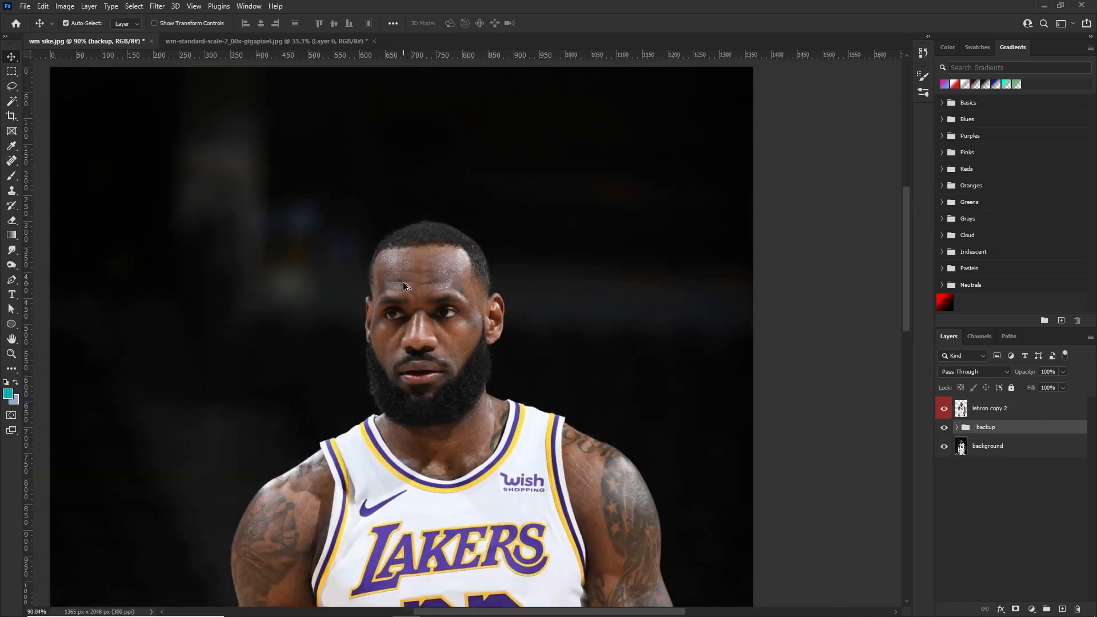
scroll(435, 269, up, 2)
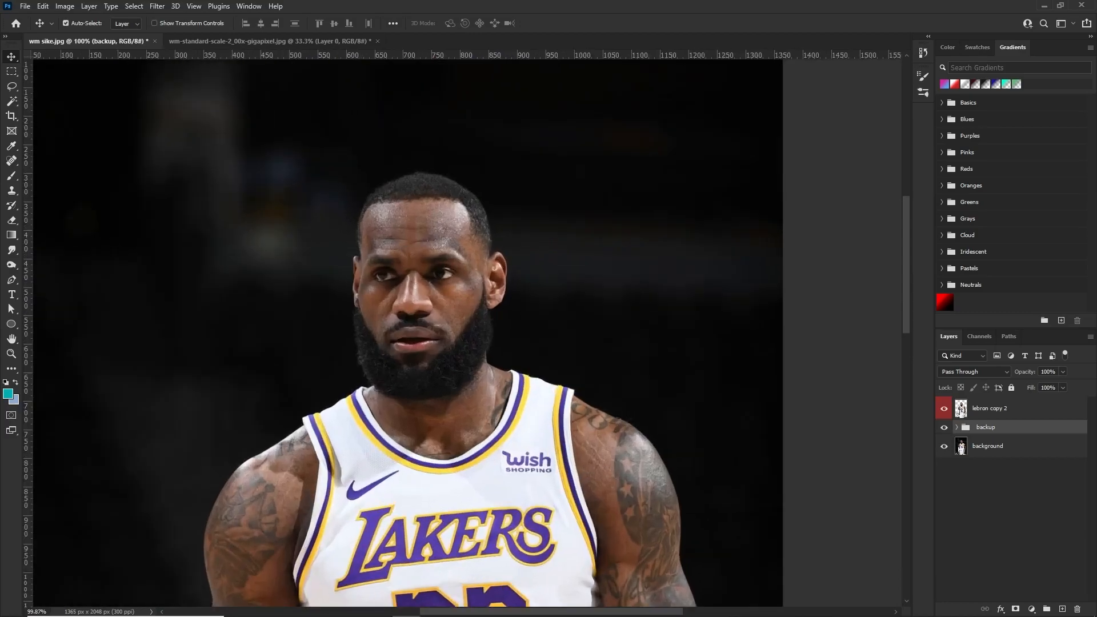
click(1031, 609)
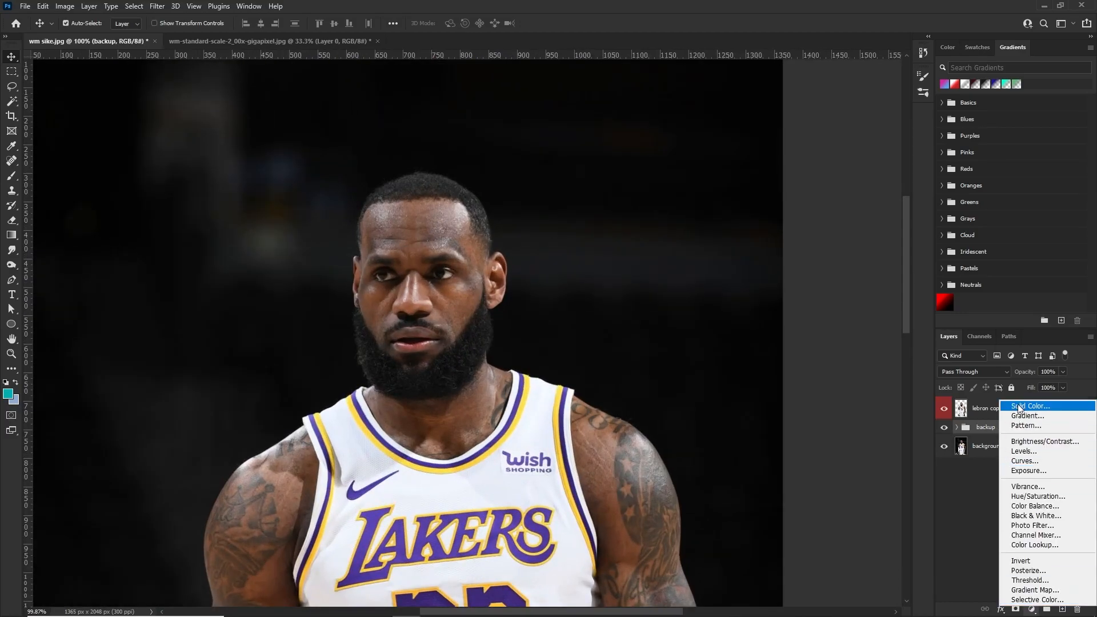
click(1018, 406)
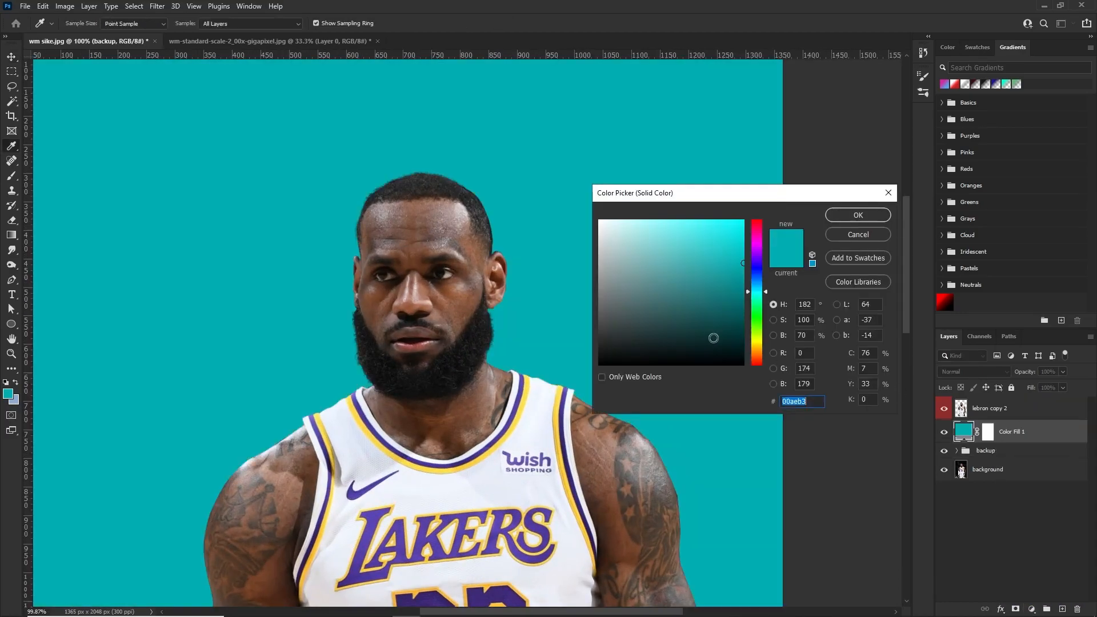
drag(652, 277, 592, 276)
click(850, 217)
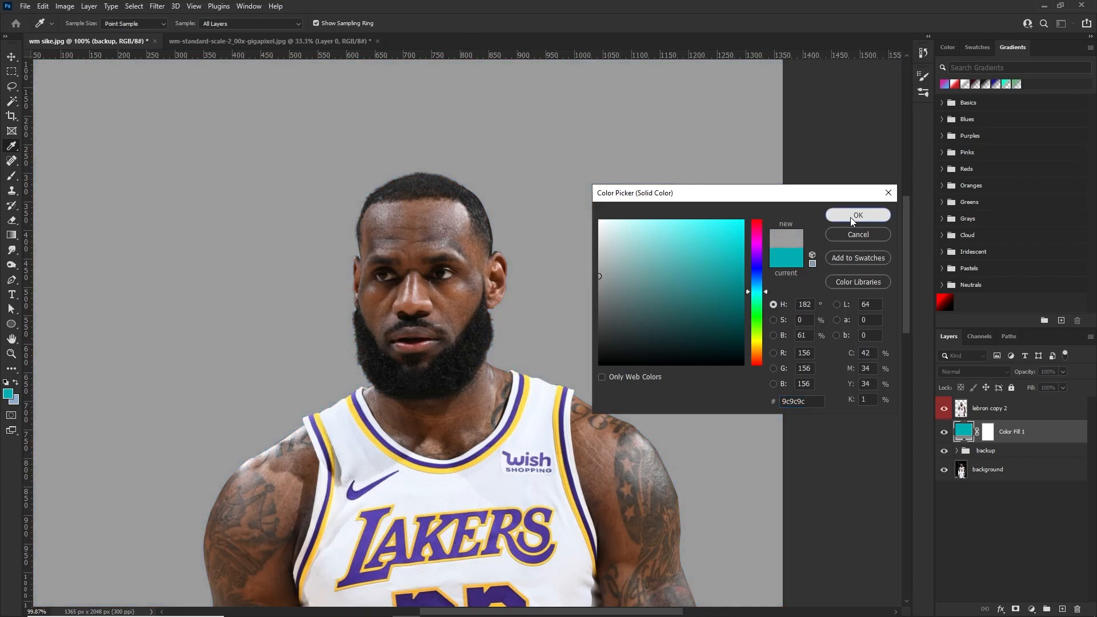
scroll(465, 303, down, 13)
scroll(466, 213, up, 4)
scroll(499, 200, up, 2)
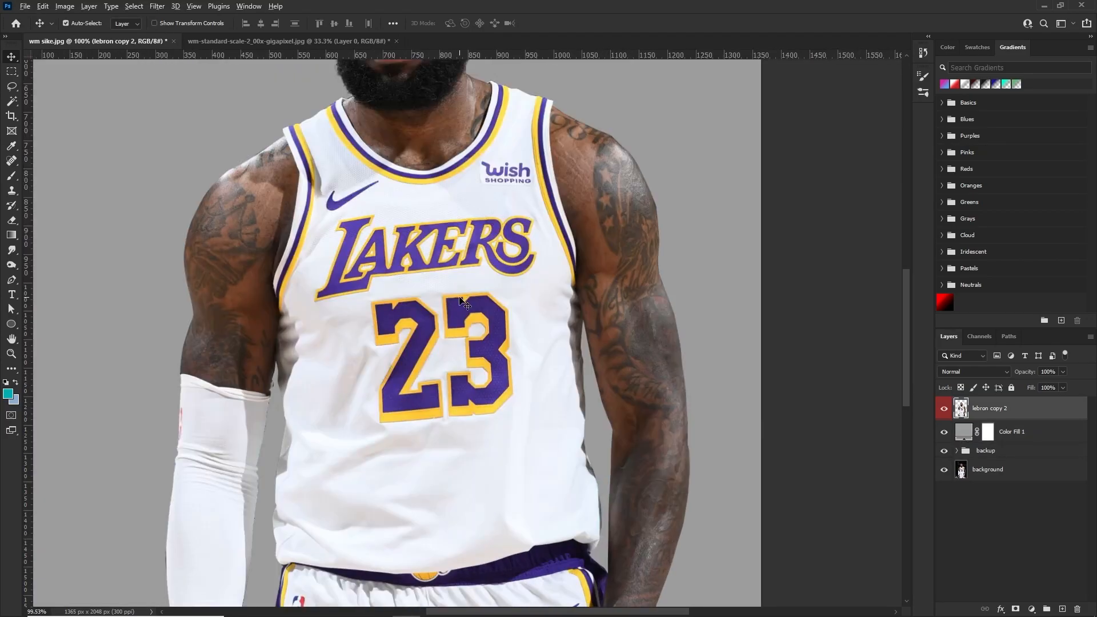
Examine the jersey front, including the team lettering, the number and the surrounding fabric
scroll(463, 302, up, 2)
scroll(457, 311, down, 2)
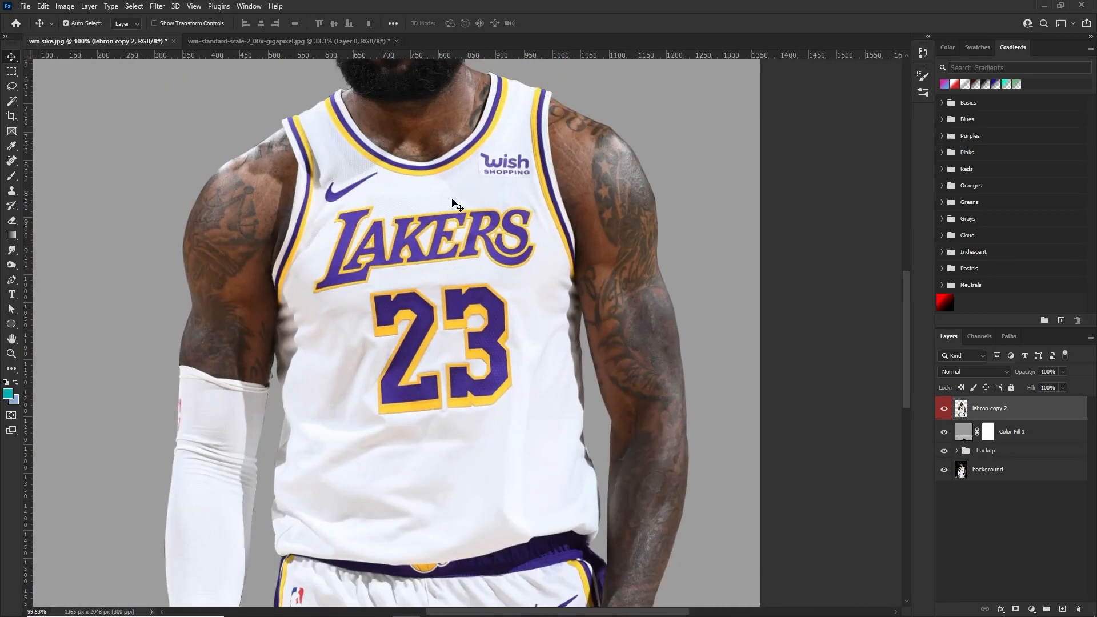
scroll(485, 388, down, 4)
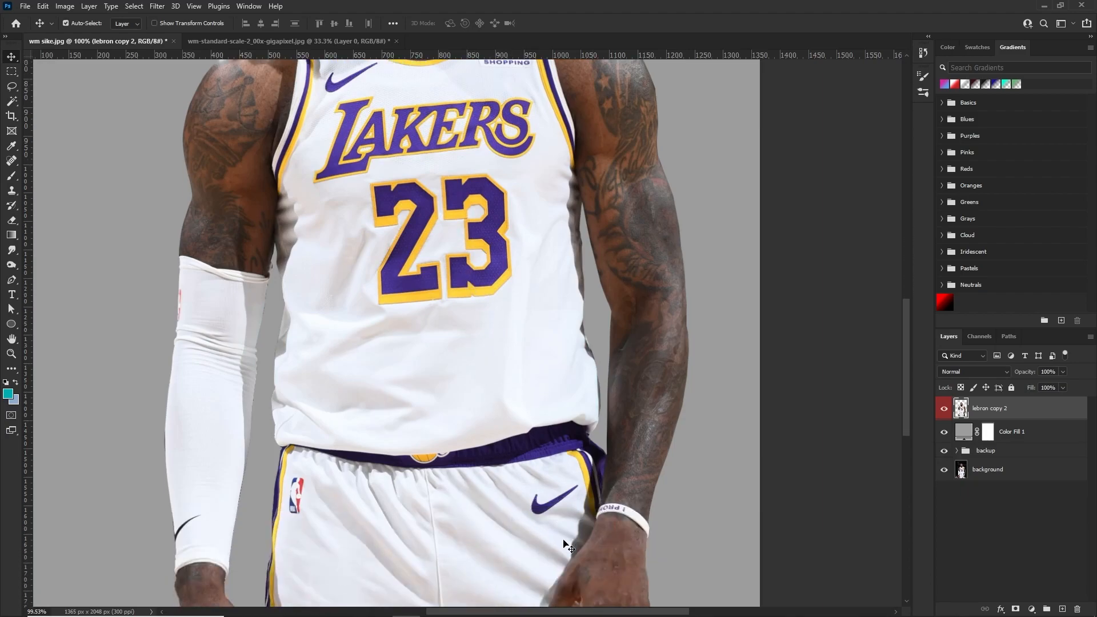
scroll(457, 280, up, 1)
scroll(486, 263, down, 2)
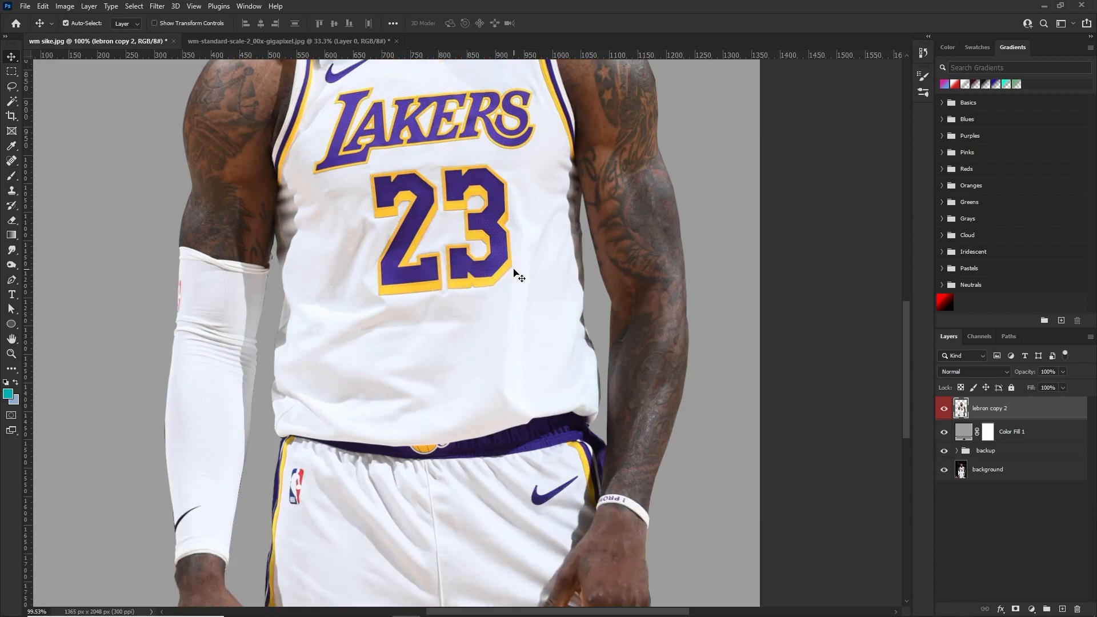
scroll(466, 231, up, 3)
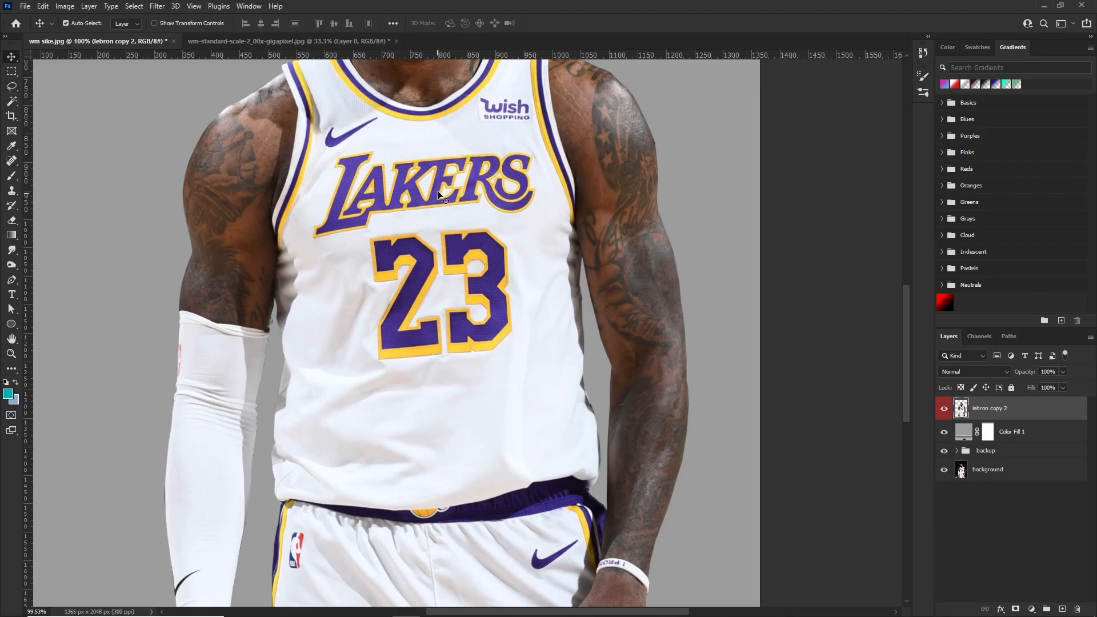
scroll(393, 428, down, 2)
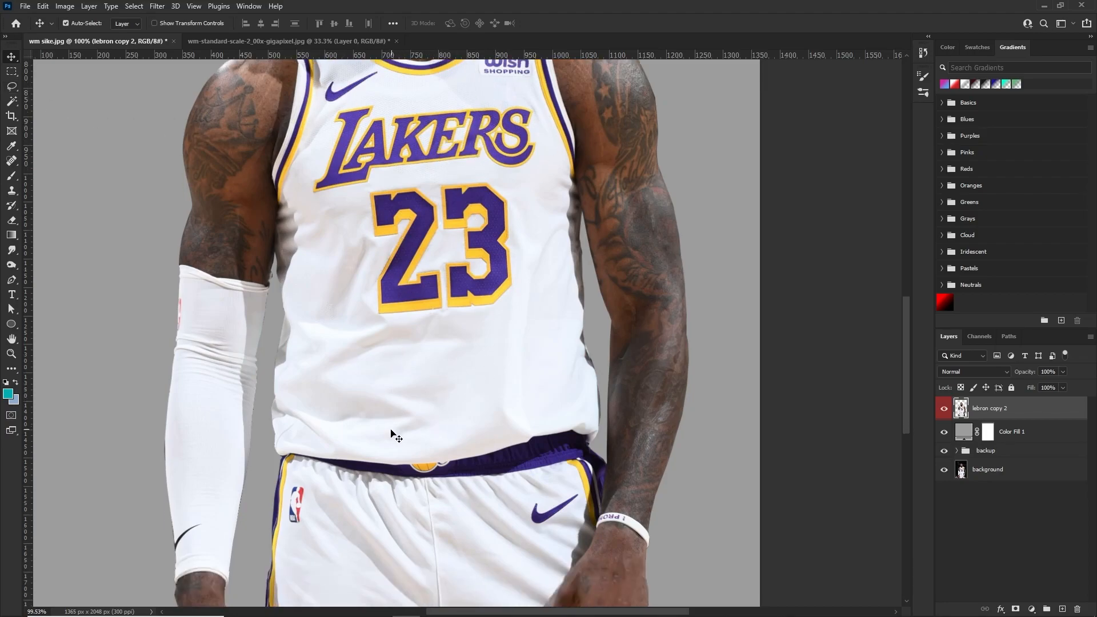
scroll(564, 428, up, 3)
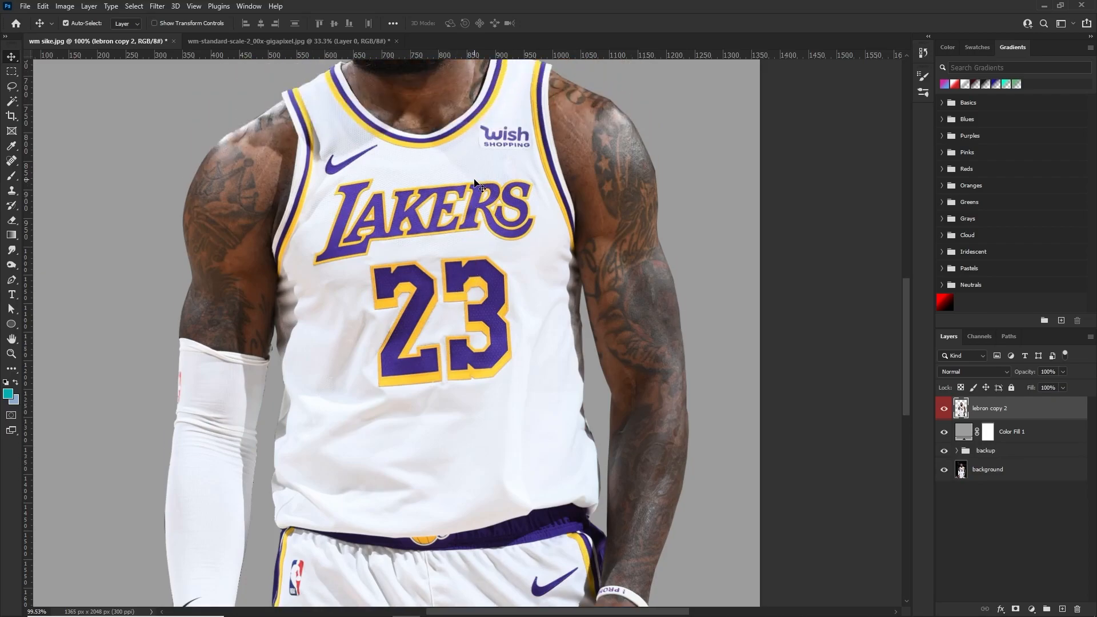
scroll(468, 152, up, 1)
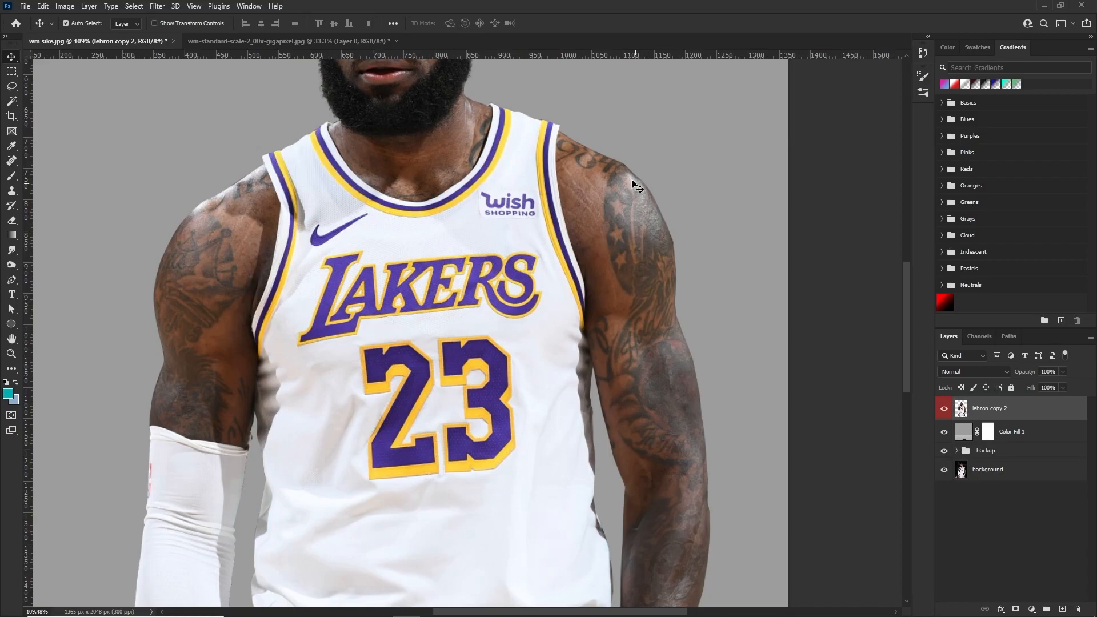
Select the digit 2 on the jersey by tracing just outside its yellow border with the Polygonal Lasso
right_click(8, 86)
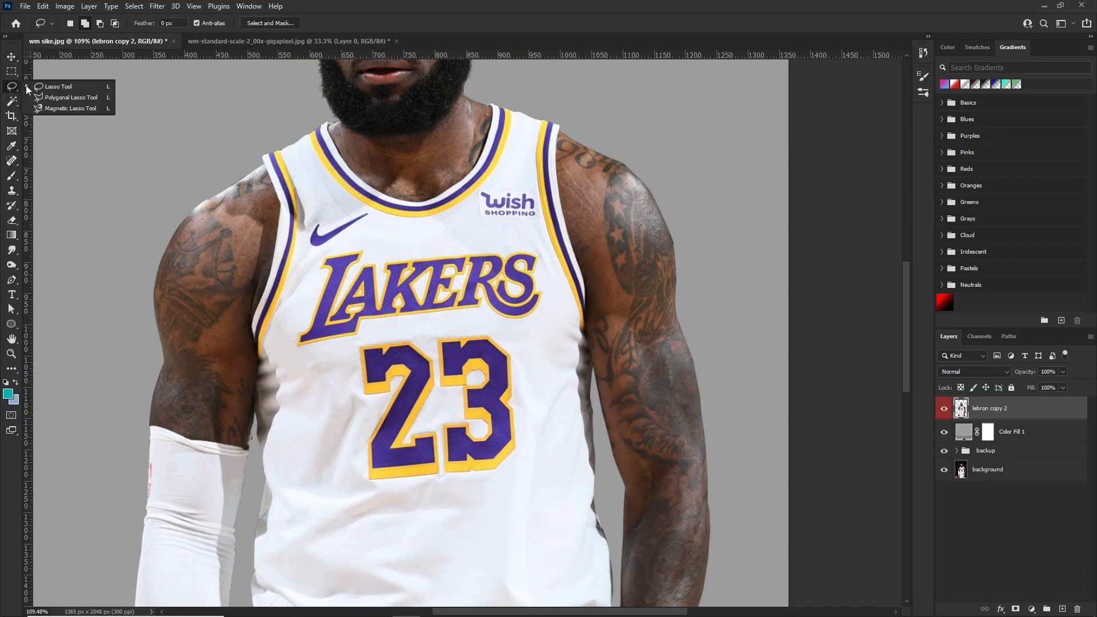
click(77, 95)
scroll(405, 329, down, 3)
scroll(427, 359, down, 1)
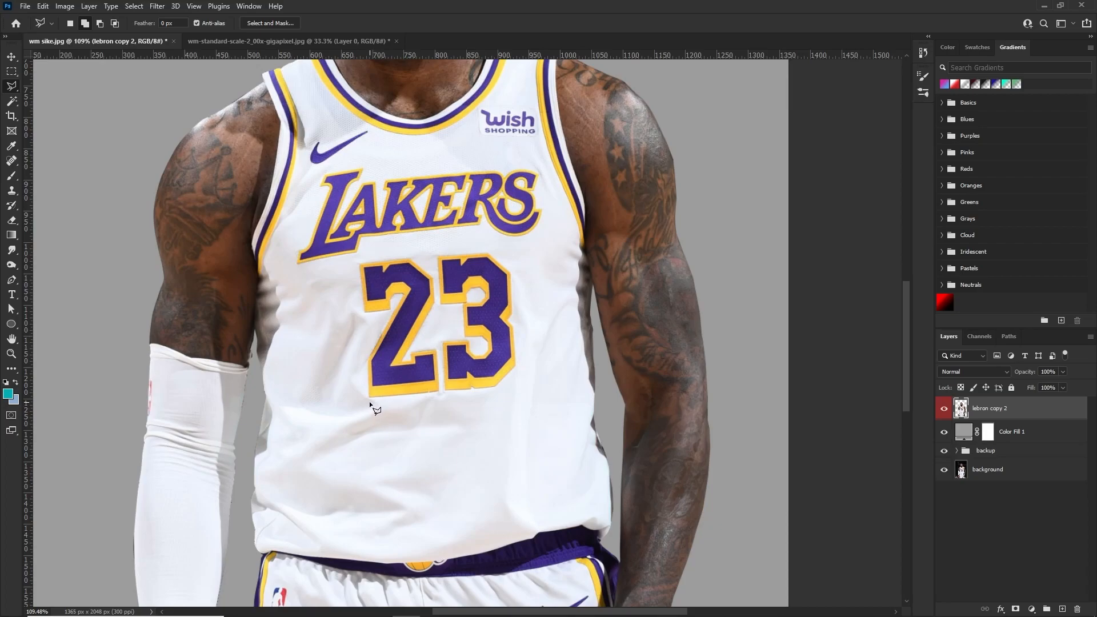
click(368, 400)
click(442, 393)
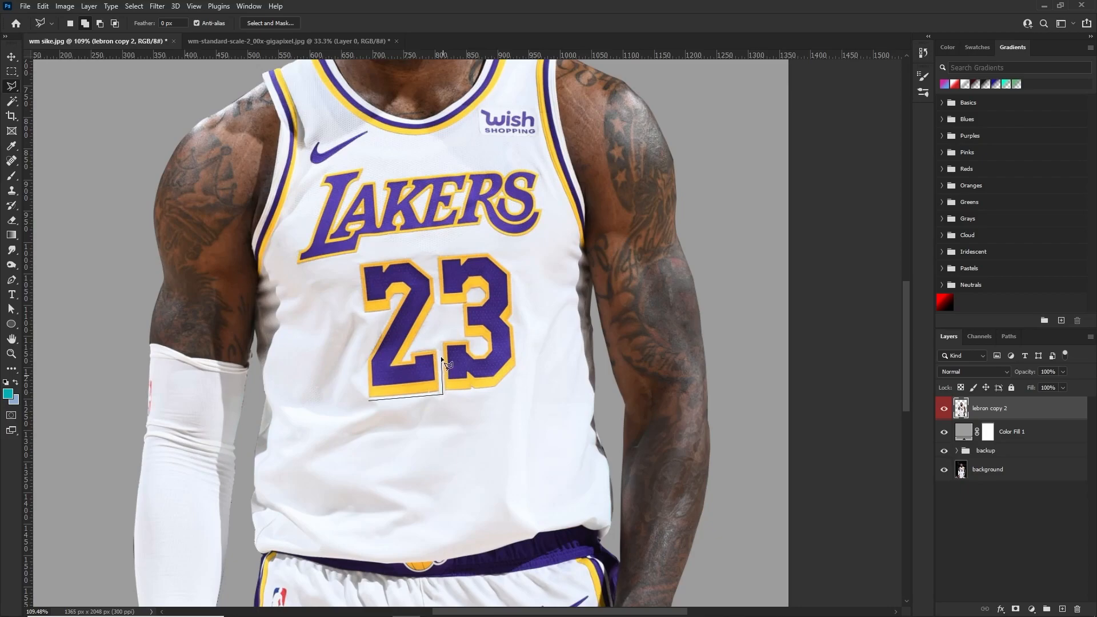
click(409, 349)
click(409, 257)
click(357, 262)
click(364, 314)
click(369, 400)
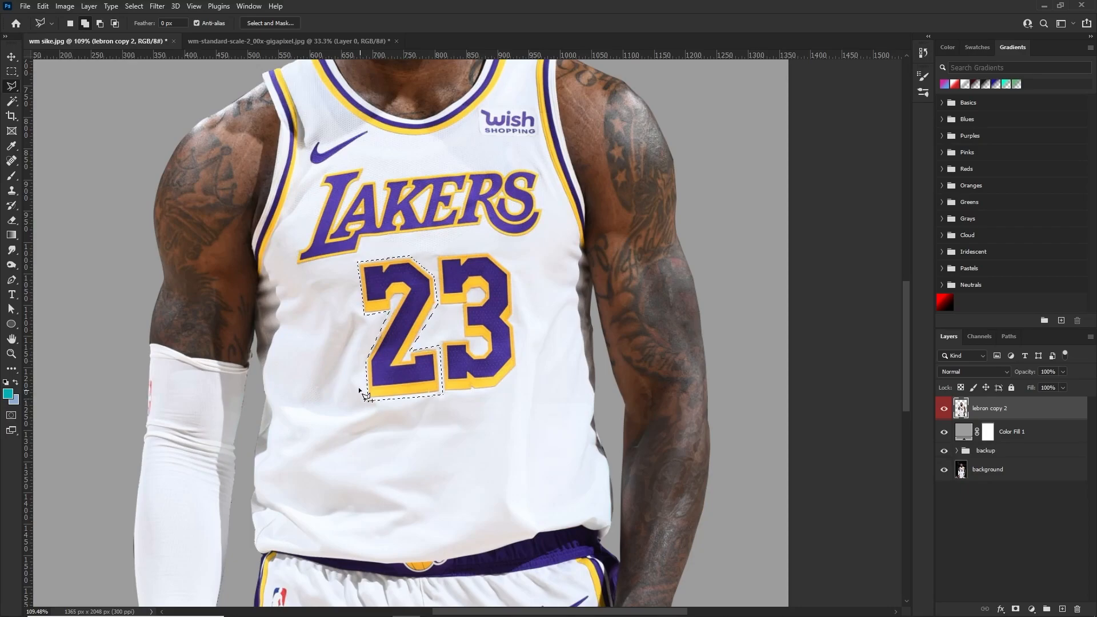
Add the digit 3 to the selection by tracing around its outer border with the Polygonal Lasso
right_click(11, 86)
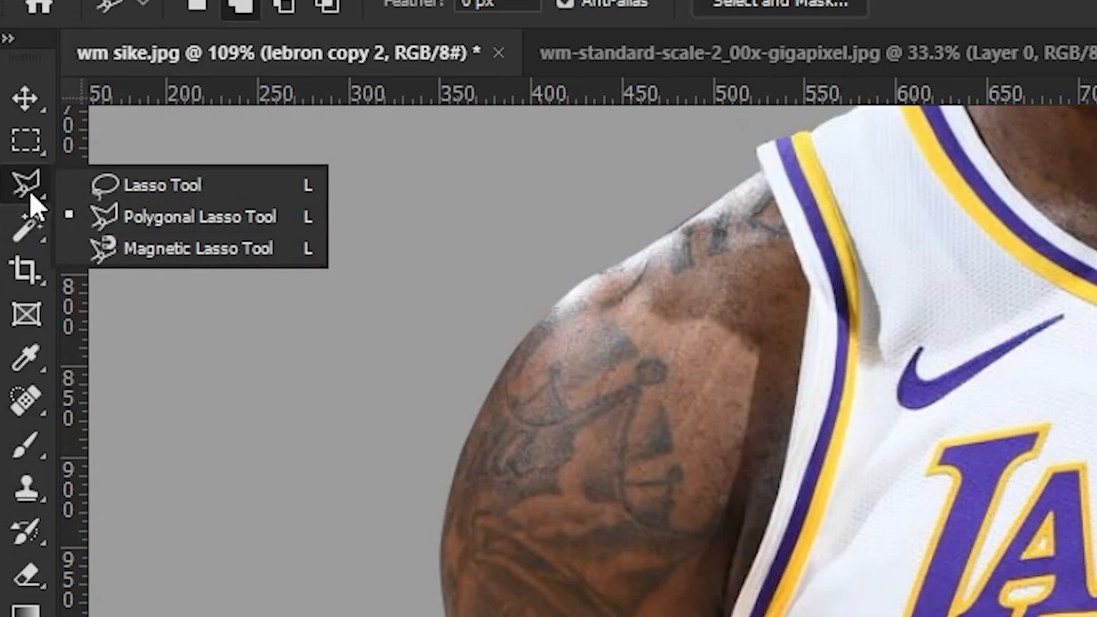
click(166, 225)
scroll(463, 395, up, 3)
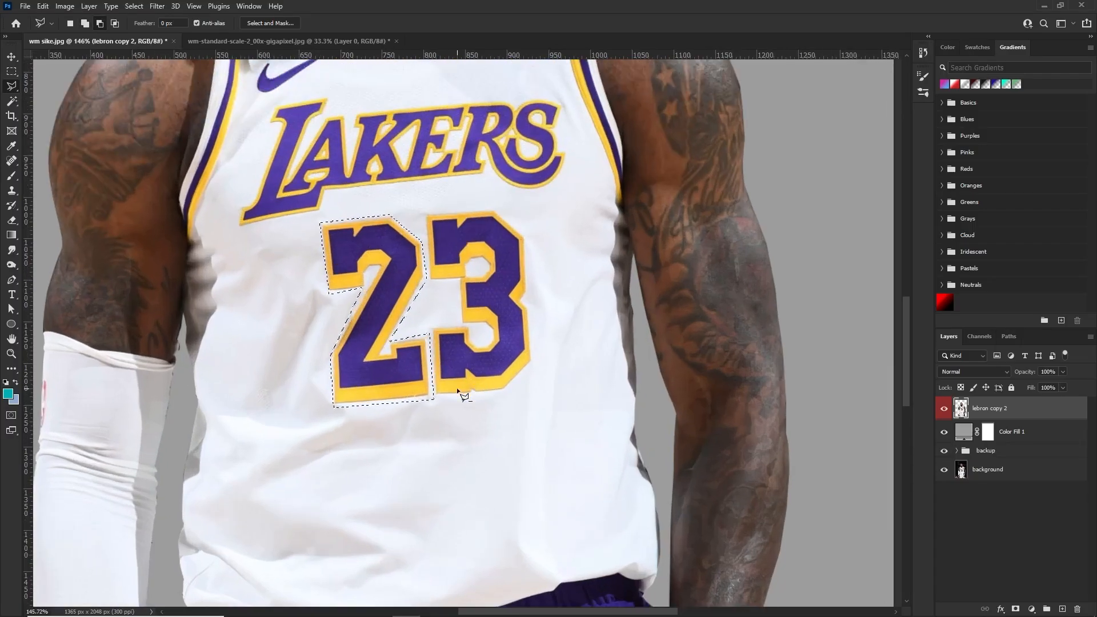
scroll(457, 390, up, 2)
click(429, 400)
click(523, 392)
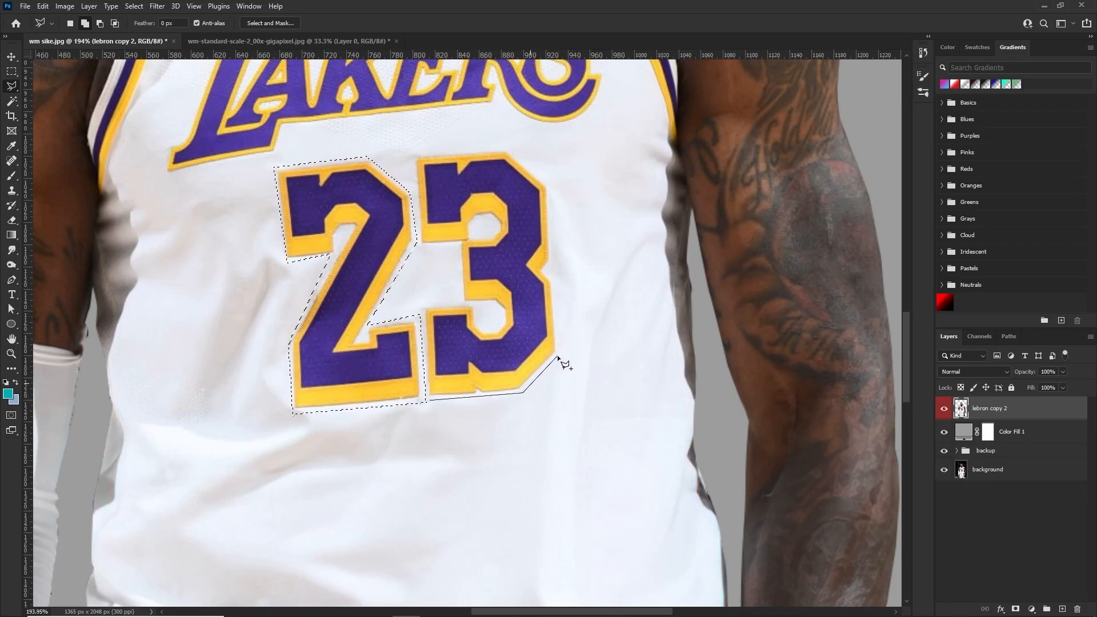
click(559, 354)
click(555, 279)
click(545, 270)
click(552, 262)
click(549, 182)
click(509, 147)
click(412, 155)
click(421, 243)
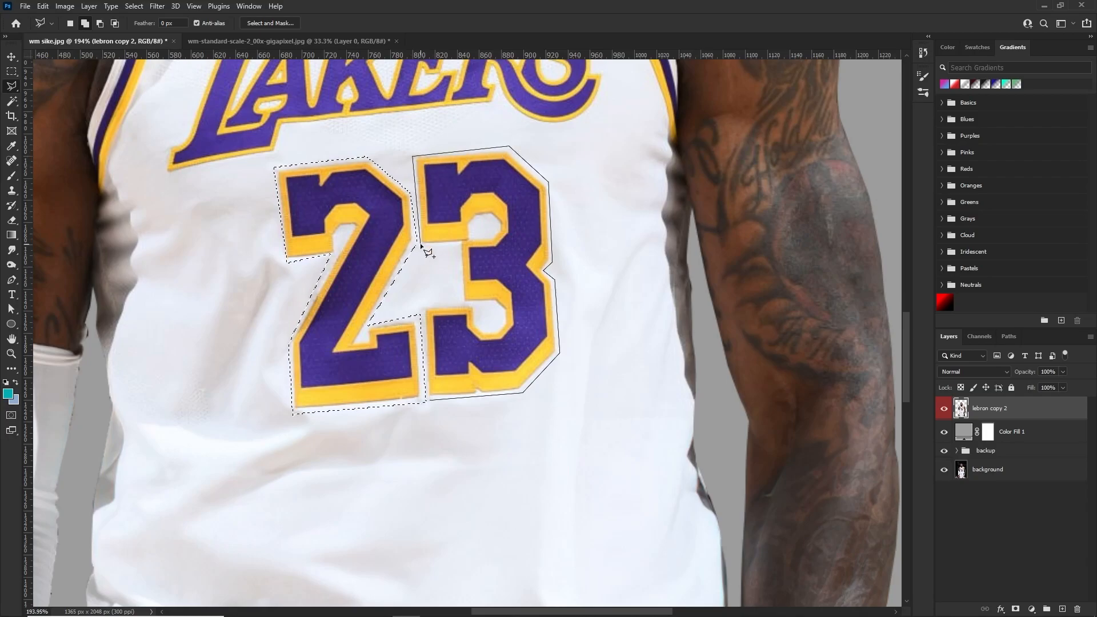
click(458, 244)
click(423, 311)
click(429, 399)
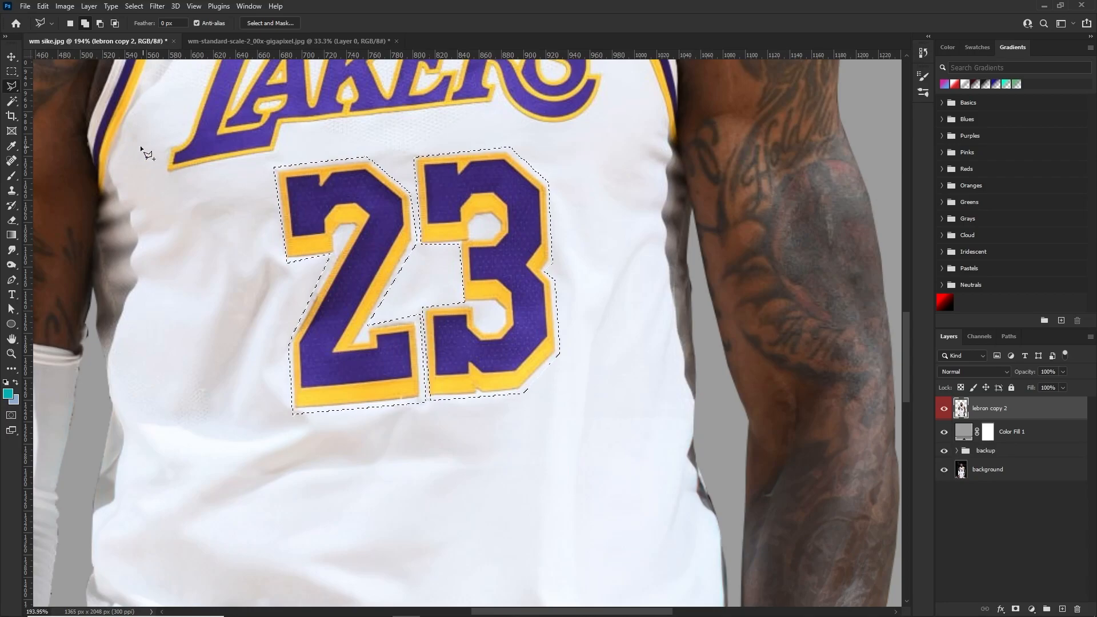
Subtract the two white openings inside the digit 3 from the selection with the freehand Lasso
right_click(11, 86)
click(57, 86)
scroll(540, 336, up, 3)
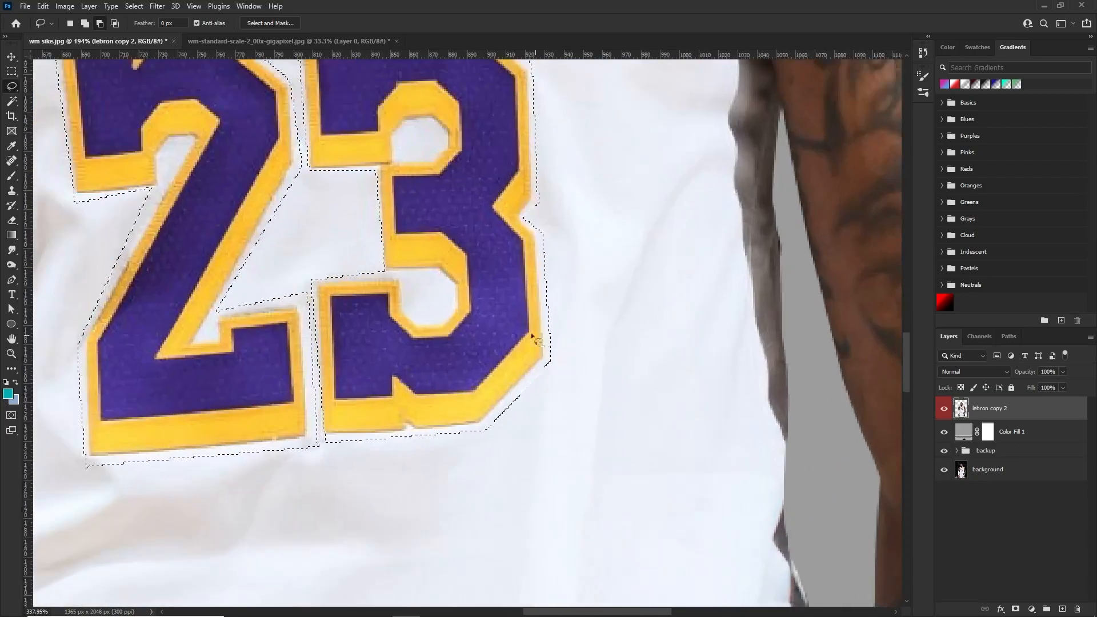
mouse_move(404, 277)
mouse_down()
mouse_move(411, 318)
mouse_move(451, 315)
mouse_move(446, 281)
mouse_move(403, 276)
mouse_up()
mouse_move(395, 157)
mouse_down()
mouse_move(410, 124)
mouse_move(402, 152)
mouse_up()
scroll(370, 182, down, 9)
scroll(369, 182, up, 6)
scroll(178, 203, up, 7)
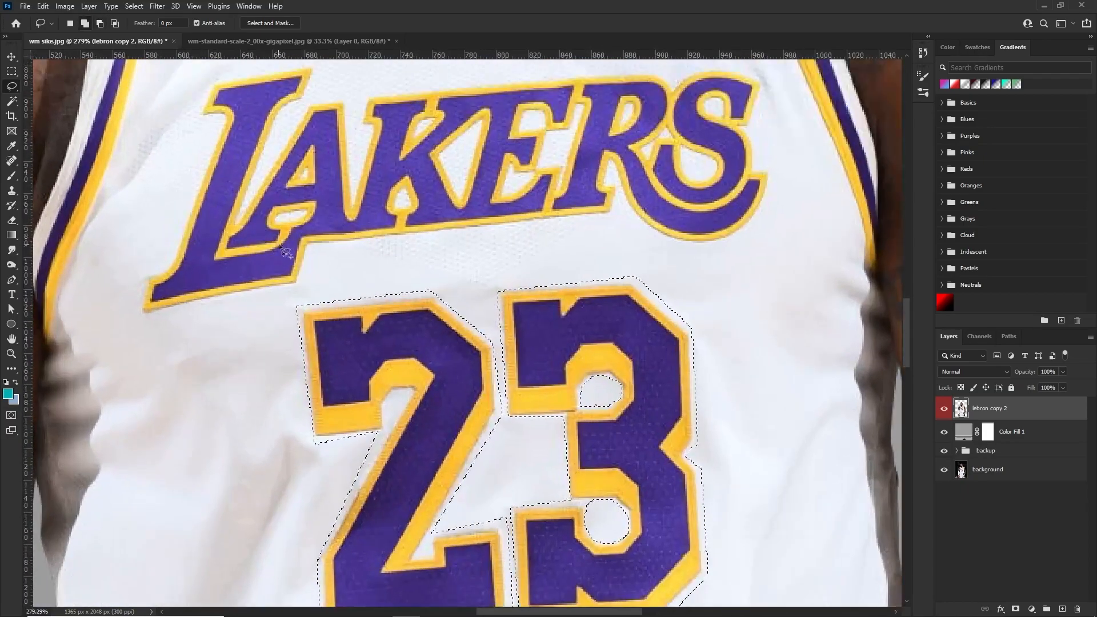
Add the LAKERS lettering to the selection by tracing around its full outer contour with the Polygonal Lasso
scroll(280, 252, down, 2)
right_click(11, 86)
click(56, 100)
click(170, 378)
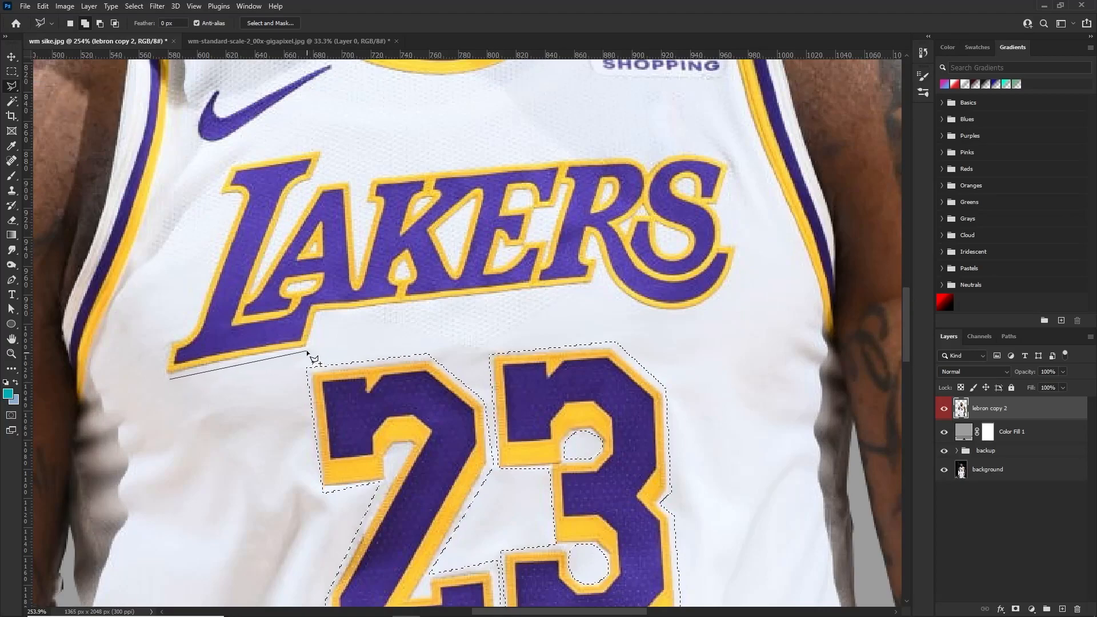
click(319, 313)
click(594, 287)
click(598, 264)
click(614, 288)
click(634, 304)
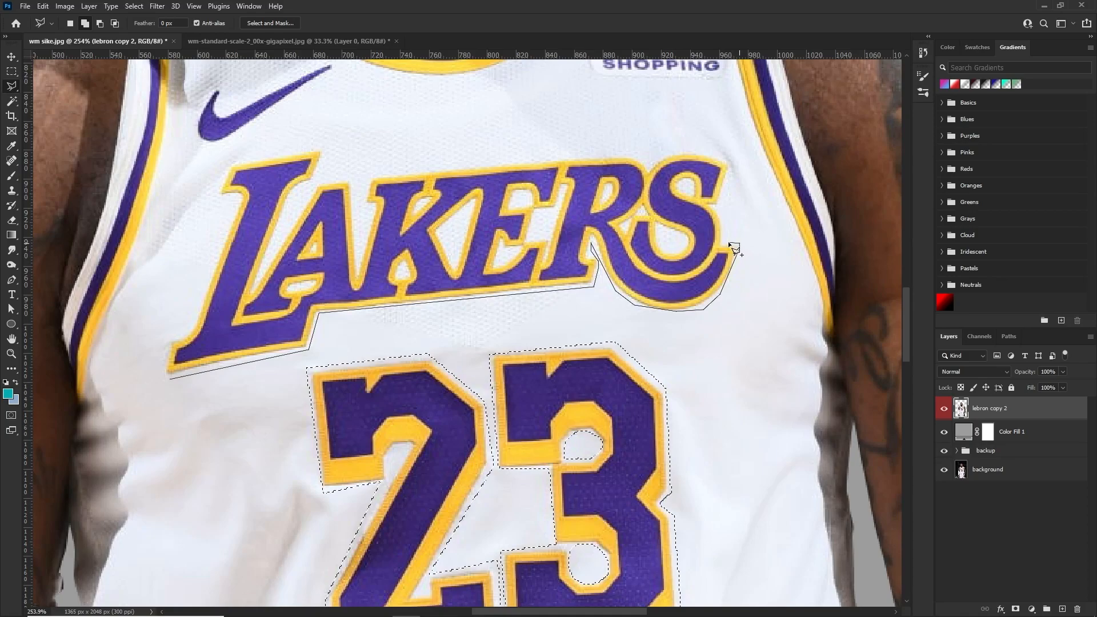
click(721, 197)
click(728, 162)
click(651, 155)
click(432, 165)
click(362, 177)
click(363, 199)
click(368, 207)
click(358, 269)
click(353, 180)
click(319, 182)
click(192, 327)
click(171, 344)
click(170, 378)
Subtract the white fabric gaps around the K, E and R of LAKERS from the selection
scroll(472, 205, up, 4)
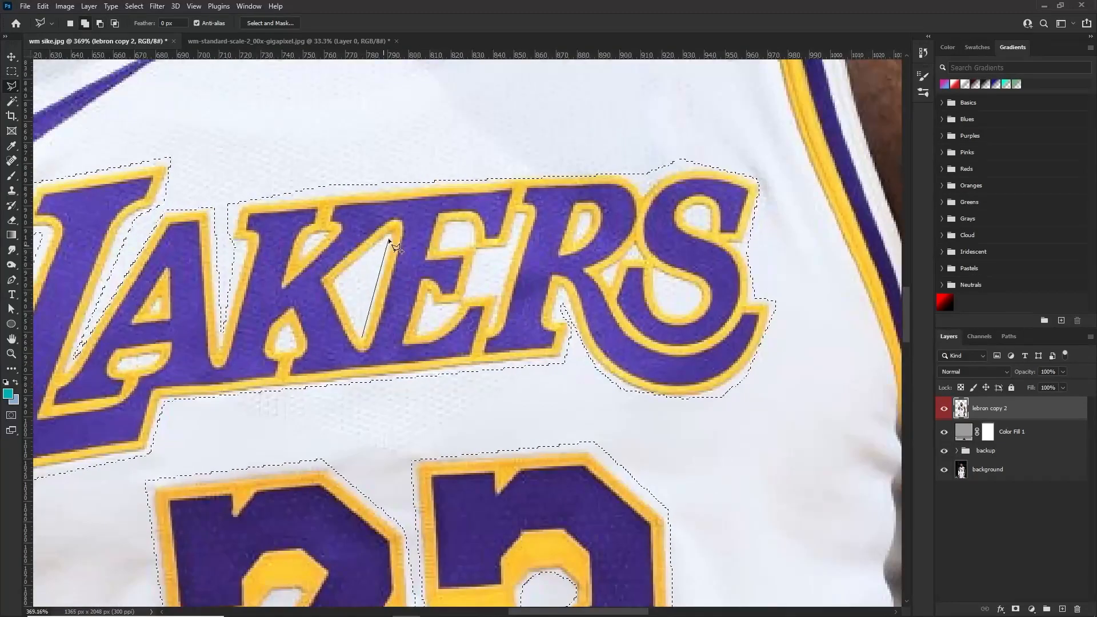
click(100, 24)
click(386, 244)
click(335, 283)
click(361, 337)
click(385, 245)
click(419, 335)
click(430, 301)
click(435, 313)
click(453, 309)
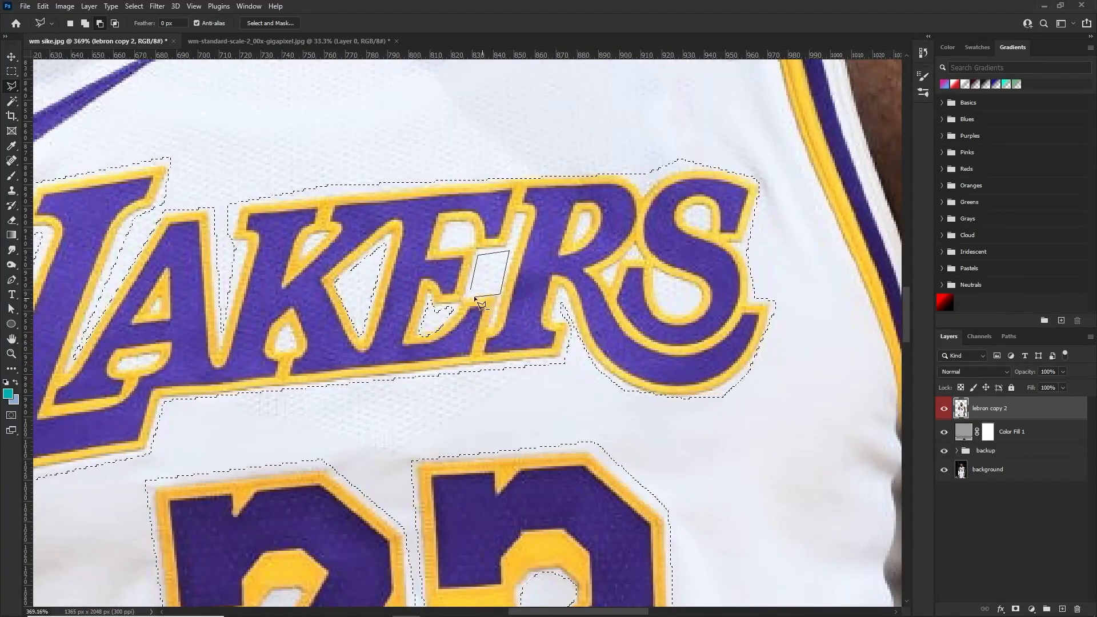
Remove the selected lettering and number with a Content-Aware fill using Color Adaptation, Normal mode and 100% opacity, and deselect
scroll(660, 301, down, 6)
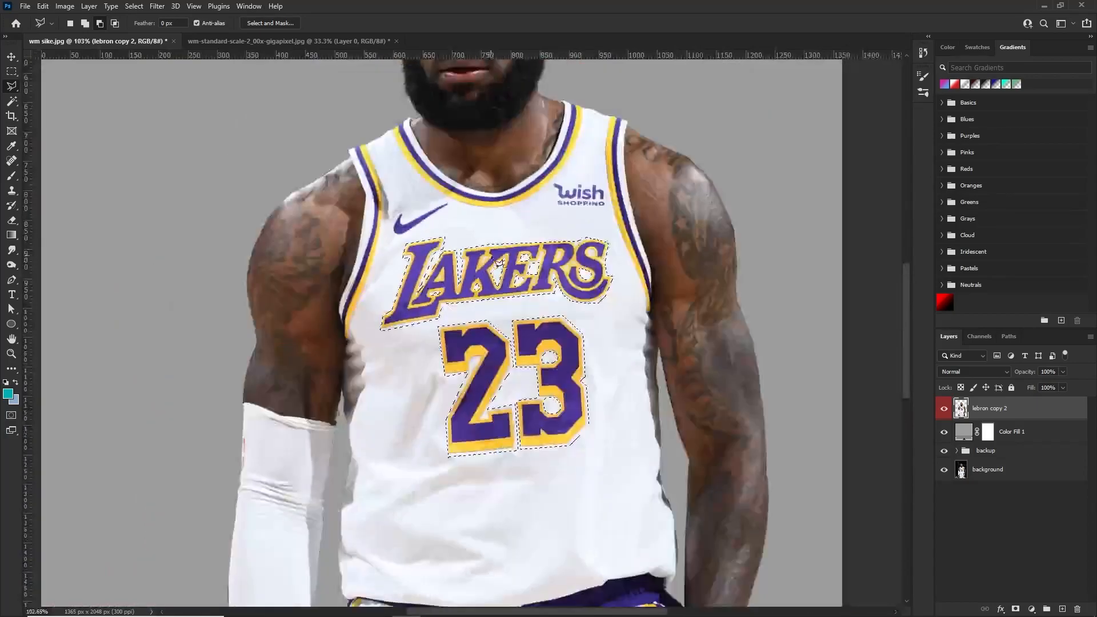
scroll(519, 257, up, 3)
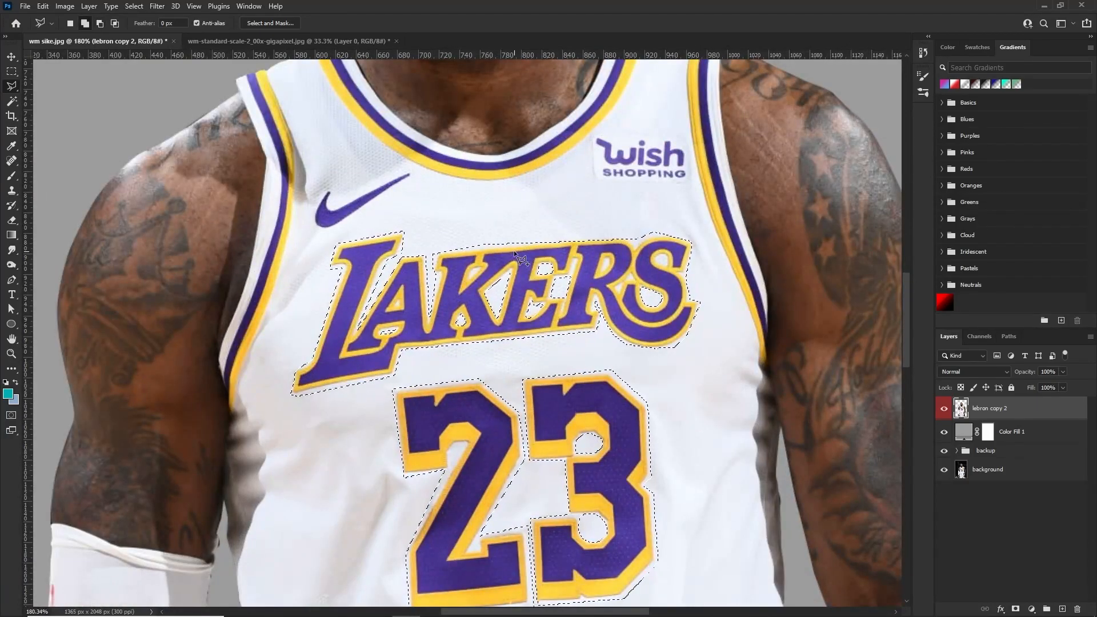
key(shift+F5)
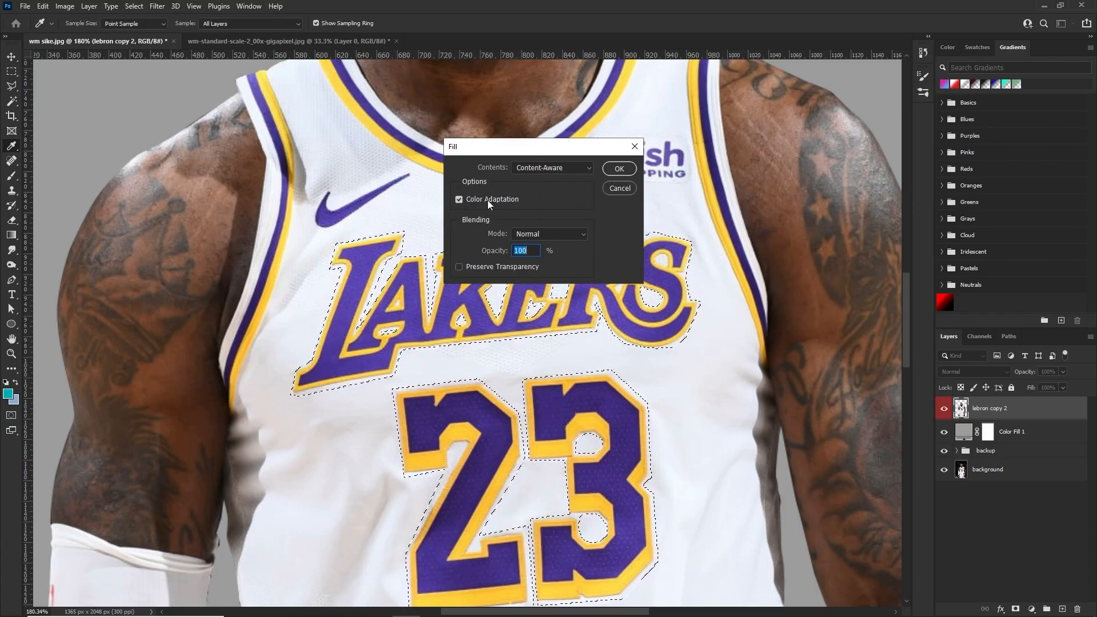
click(621, 168)
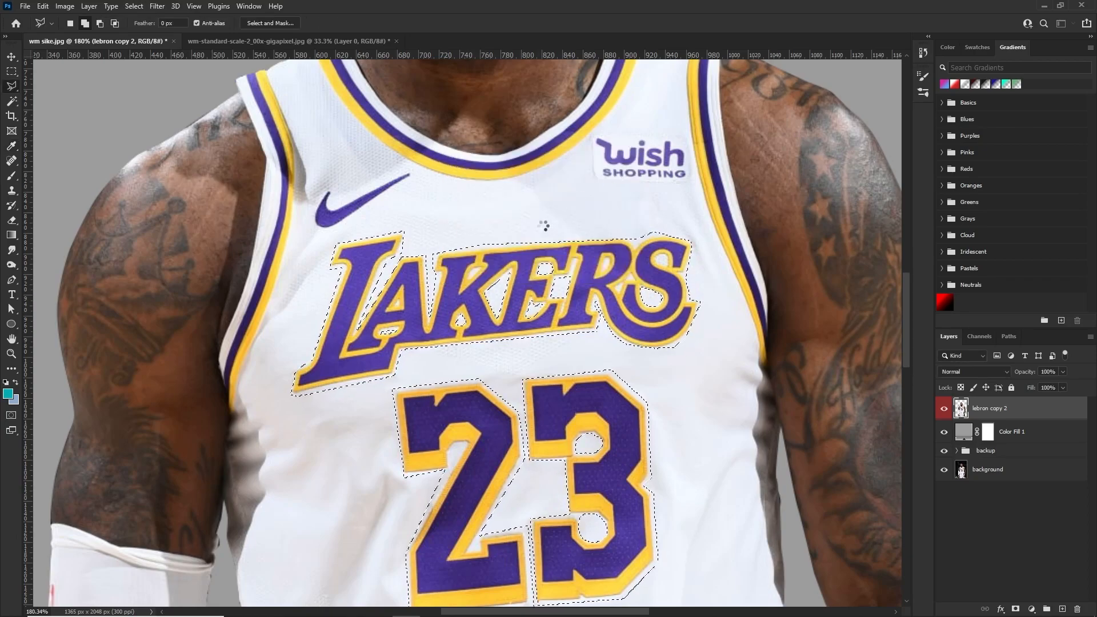
key(l)
scroll(472, 318, down, 3)
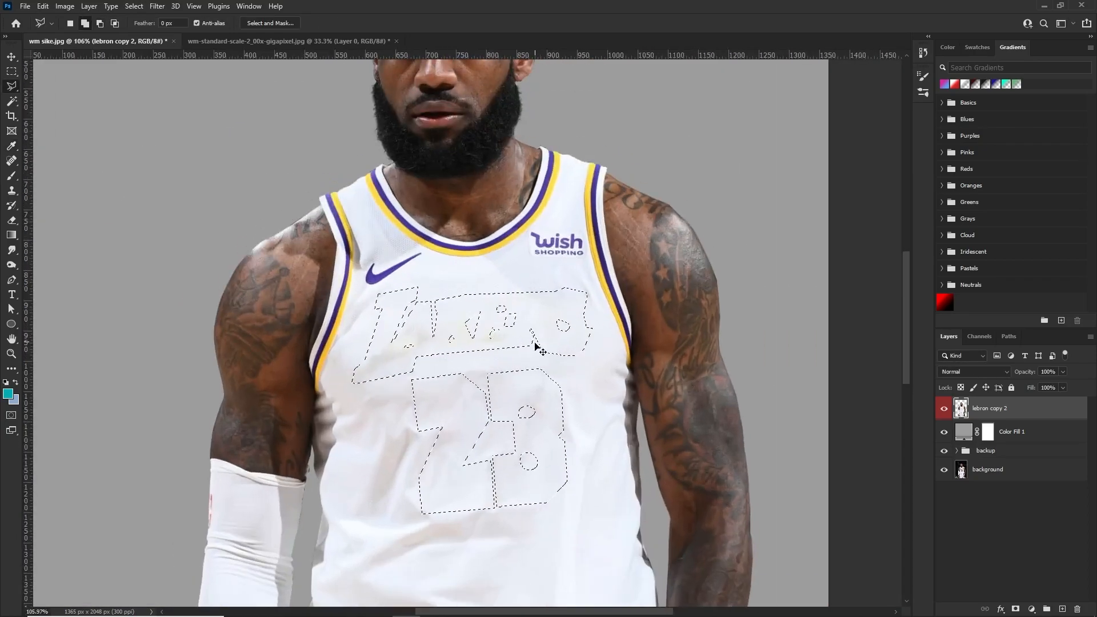
key(ctrl+s)
click(778, 135)
key(ctrl+d)
scroll(508, 351, up, 3)
scroll(455, 324, down, 3)
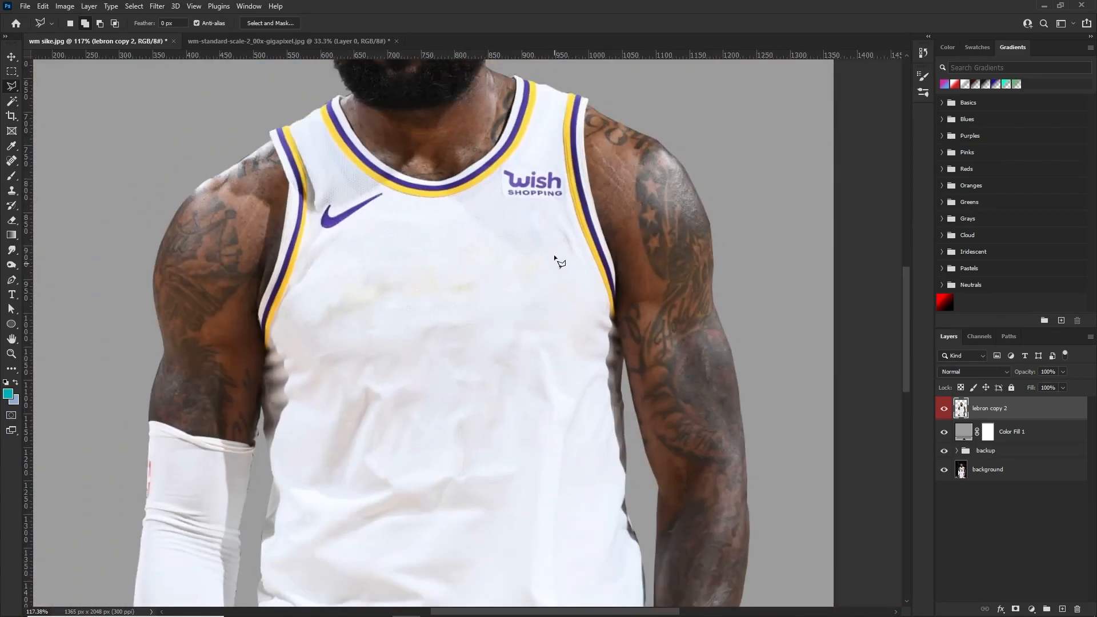
Heal the yellow residue and smudges across the chest and center of the jersey with a larger Content-Aware Spot Healing Brush
scroll(434, 289, up, 3)
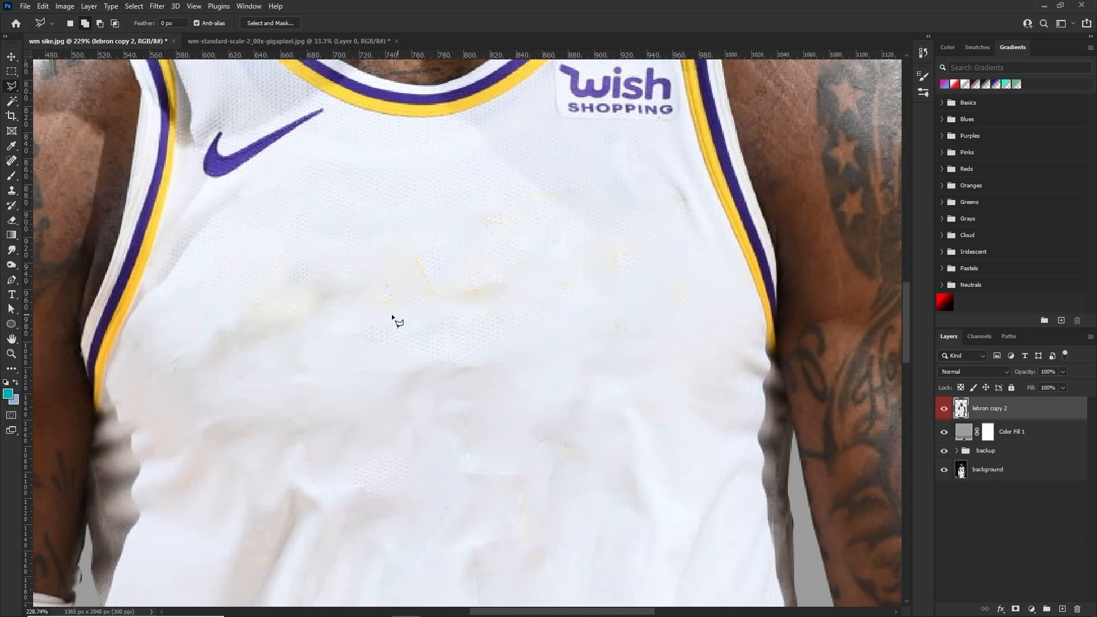
click(11, 164)
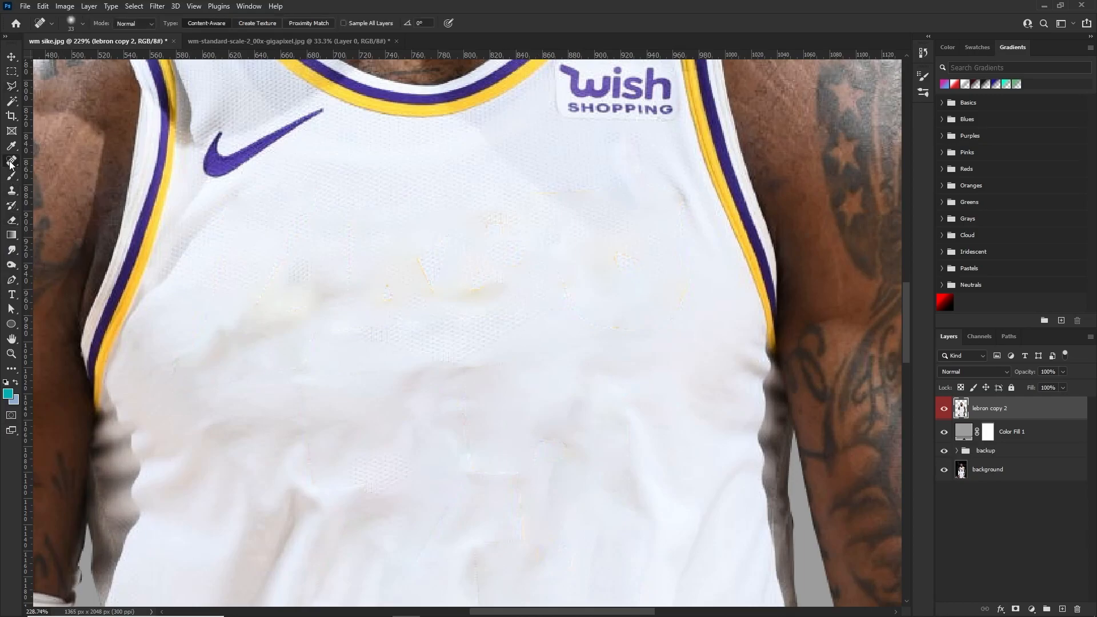
right_click(12, 164)
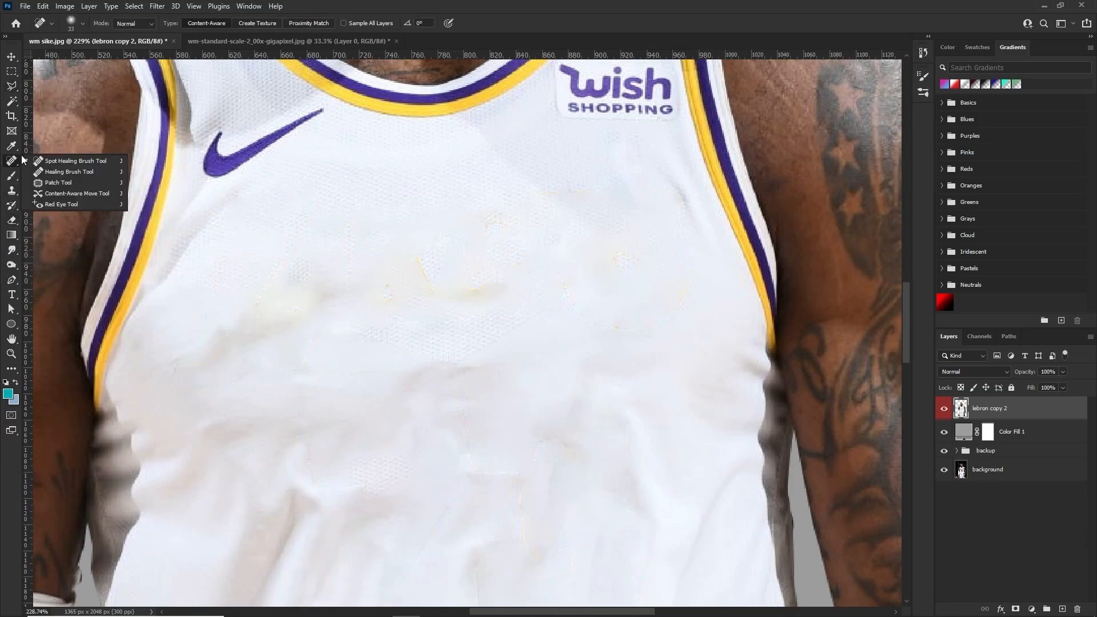
click(15, 164)
alt+right_click(369, 325)
click(486, 283)
click(451, 260)
click(417, 333)
click(296, 313)
drag(296, 312, 193, 390)
drag(277, 342, 317, 231)
drag(309, 290, 396, 191)
drag(388, 260, 538, 179)
drag(457, 284, 552, 192)
mouse_move(452, 367)
mouse_down()
mouse_move(557, 320)
mouse_move(397, 453)
mouse_up()
click(381, 458)
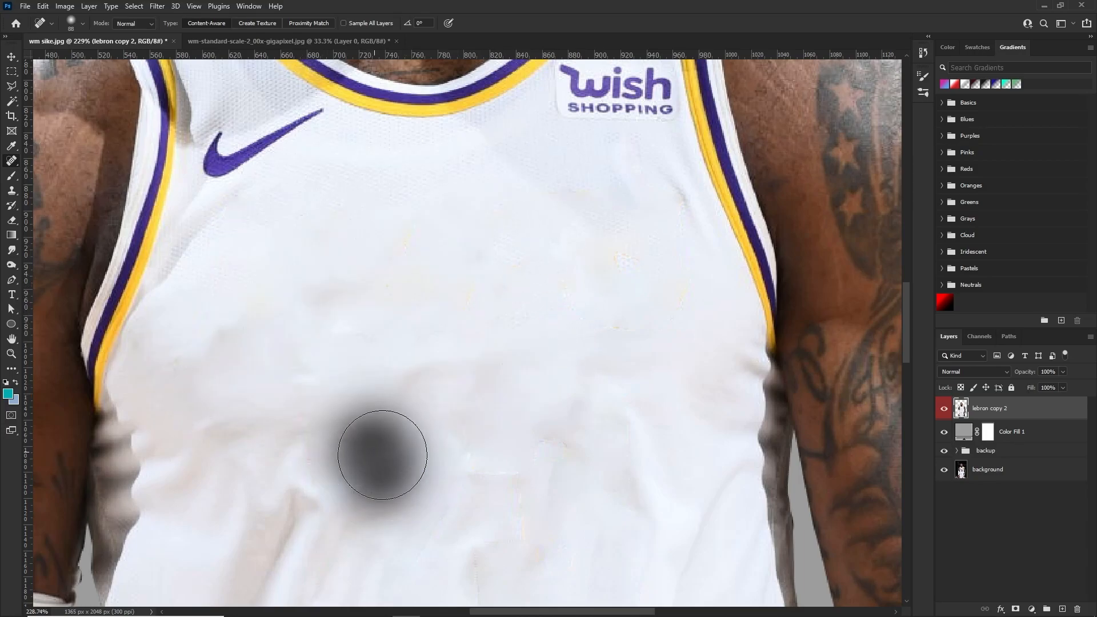
Heal the remaining yellow specks below the wish patch and the uneven patches across the middle of the jersey
drag(661, 225, 623, 262)
click(561, 277)
drag(502, 256, 400, 298)
mouse_move(524, 314)
mouse_down()
mouse_move(347, 366)
mouse_move(492, 325)
mouse_move(388, 365)
mouse_up()
drag(369, 318, 293, 356)
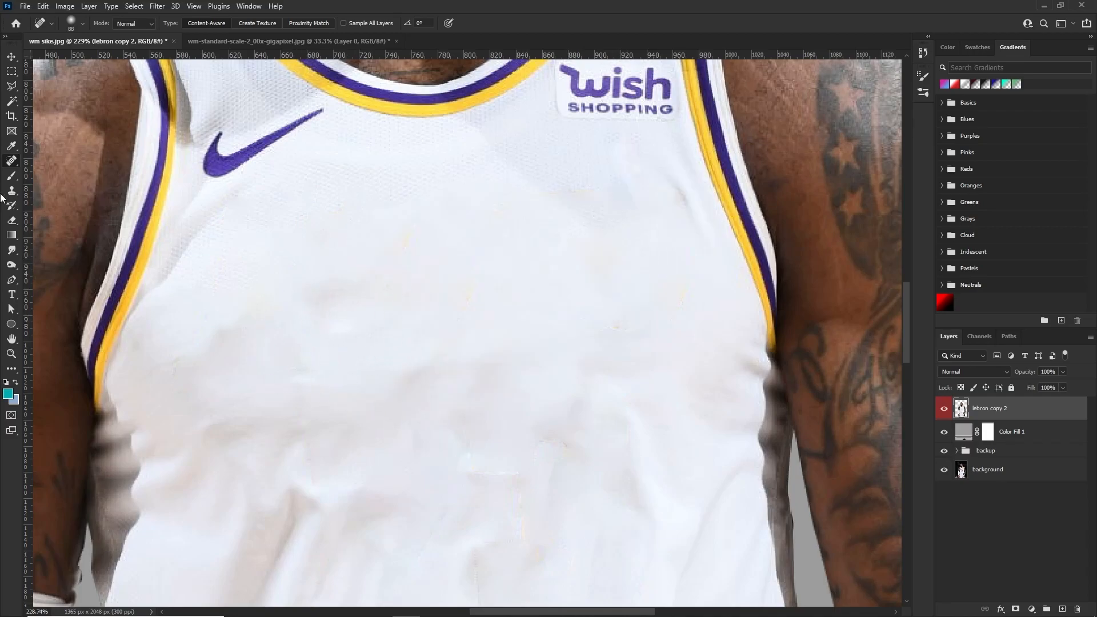
Sample the white jersey color and blend the blotchy fabric across the chest with the Mixer Brush
click(9, 175)
click(47, 209)
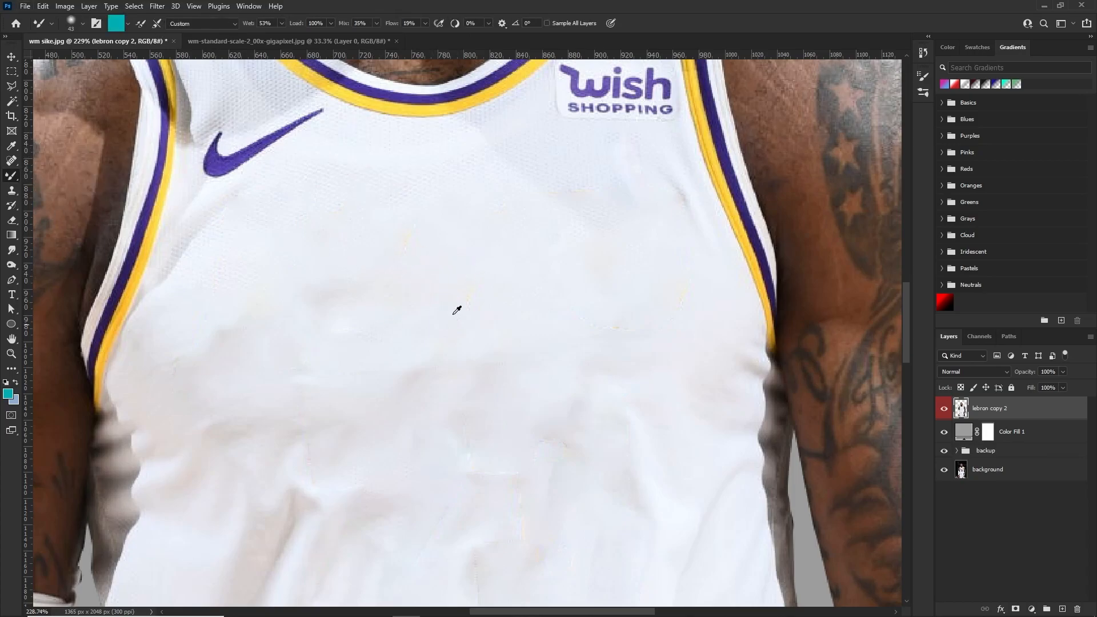
alt+click(464, 284)
drag(485, 150, 496, 157)
mouse_move(420, 254)
mouse_down()
mouse_move(405, 257)
mouse_move(445, 202)
mouse_move(410, 250)
mouse_move(627, 291)
mouse_move(653, 284)
mouse_move(660, 344)
mouse_up()
mouse_move(525, 440)
mouse_down()
mouse_move(523, 482)
mouse_move(556, 433)
mouse_move(513, 495)
mouse_move(526, 529)
mouse_move(505, 512)
mouse_move(468, 563)
mouse_move(465, 468)
mouse_up()
scroll(551, 437, down, 1)
scroll(488, 497, down, 2)
scroll(365, 345, down, 3)
scroll(642, 289, up, 2)
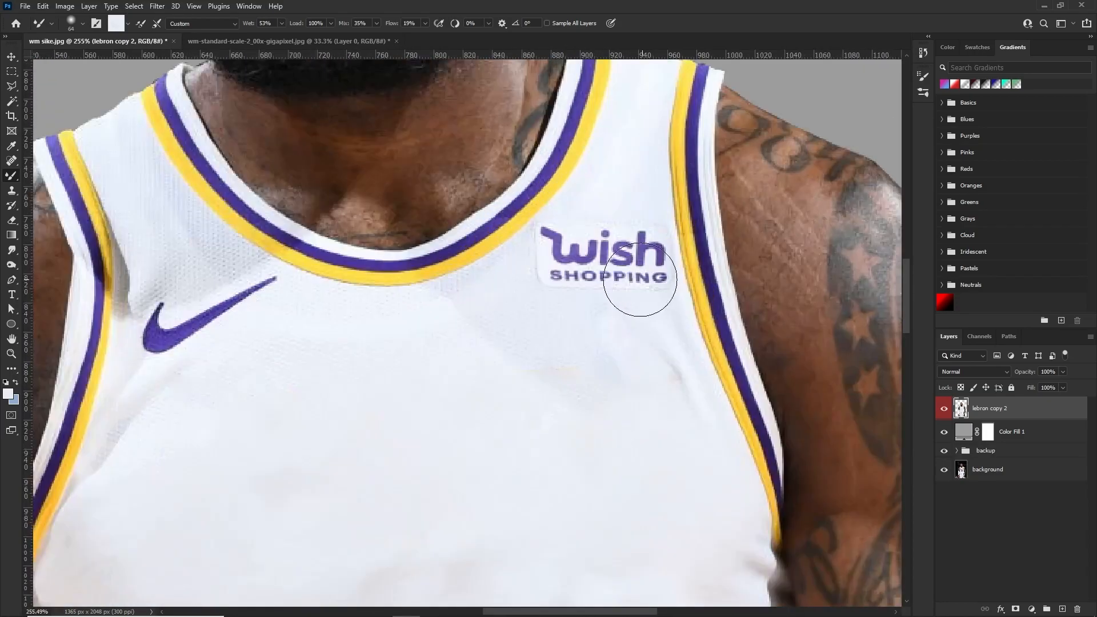
Examine the cleaned jersey from the torso up close to the overall figure for remaining lettering marks and uneven fabric
scroll(481, 498, down, 4)
key(l)
scroll(578, 289, up, 4)
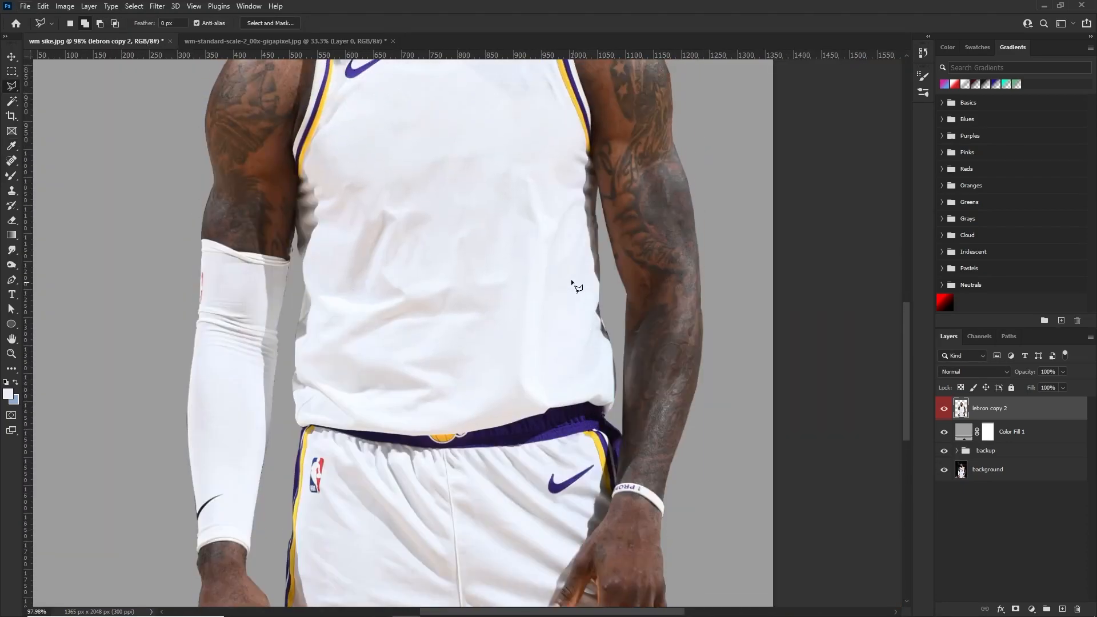
scroll(472, 160, up, 2)
scroll(404, 123, up, 2)
scroll(355, 160, up, 3)
scroll(337, 197, down, 3)
key(v)
scroll(321, 201, down, 4)
scroll(478, 294, down, 5)
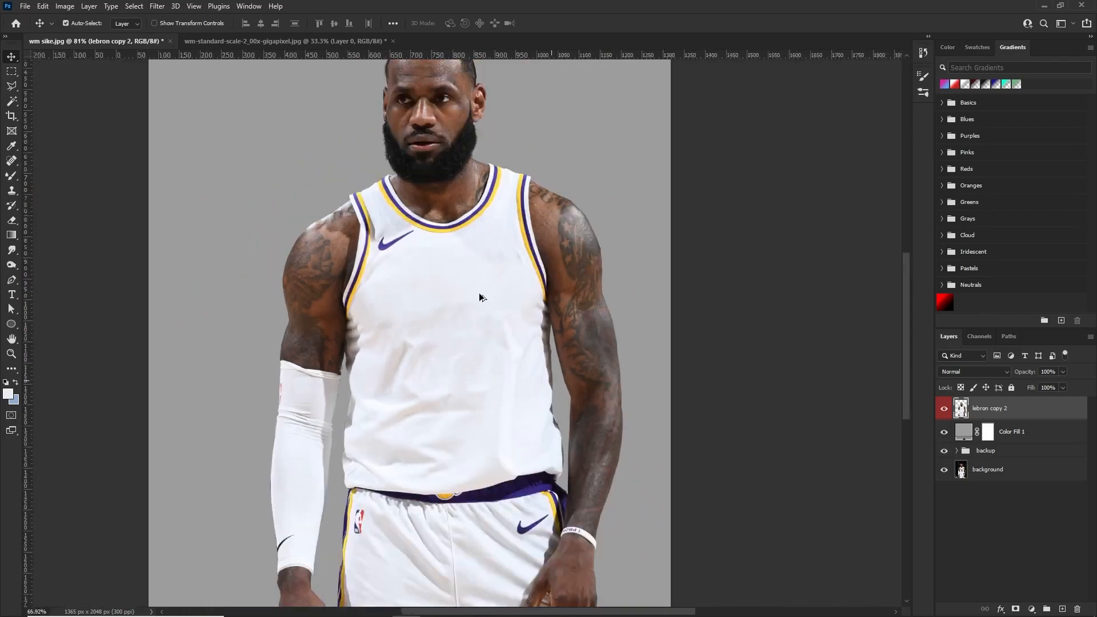
scroll(498, 240, up, 2)
scroll(499, 241, down, 2)
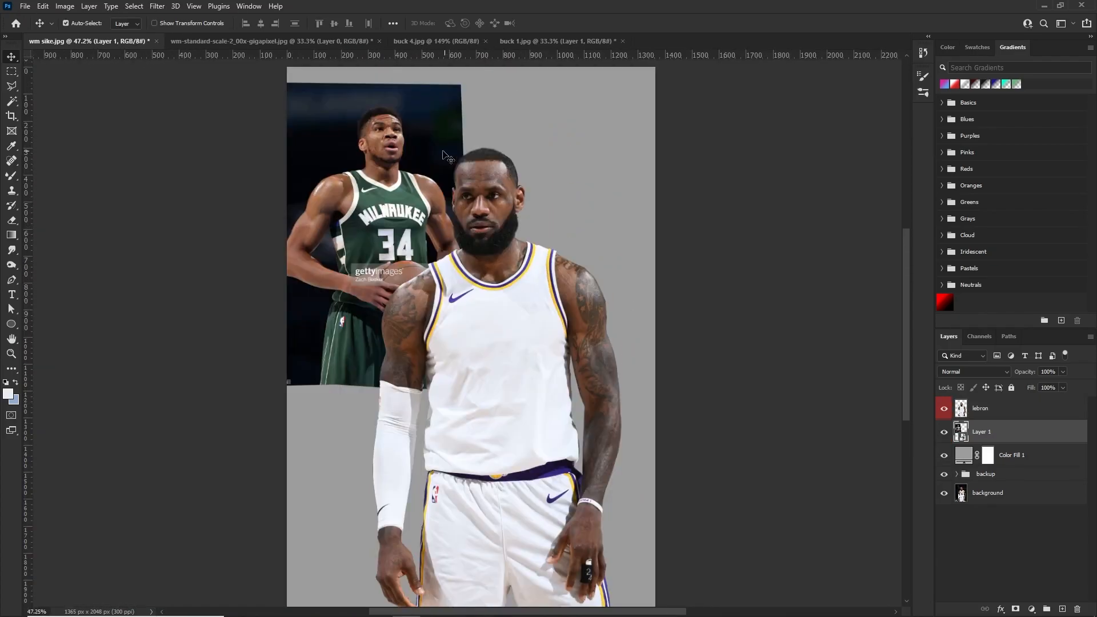
Add a Gradient Map adjustment above the lebron layer and clip it to that layer
scroll(406, 213, up, 1)
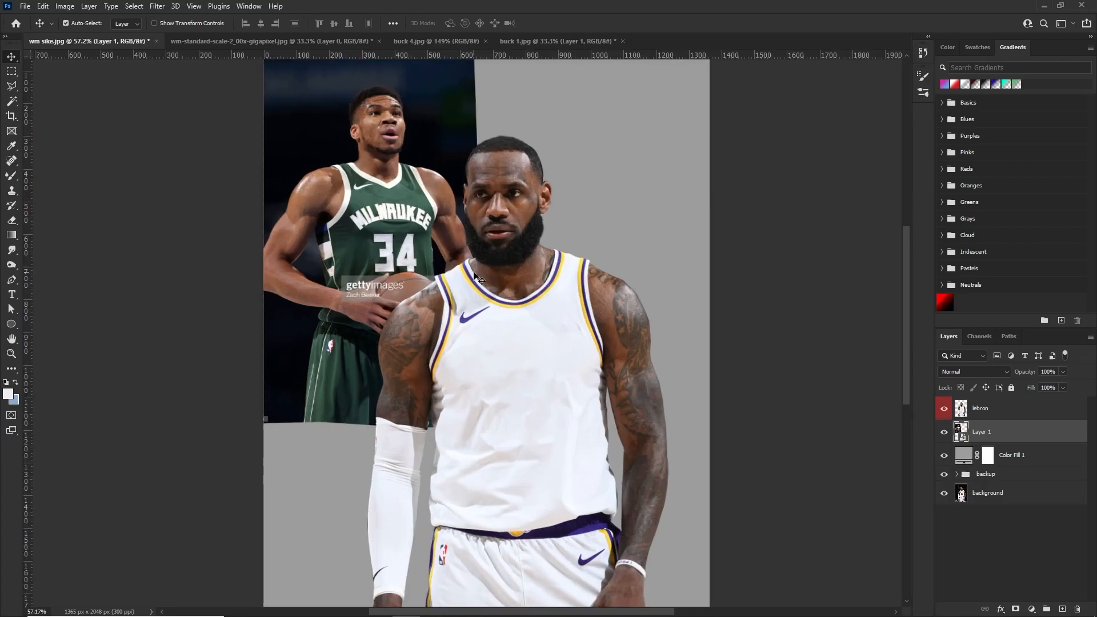
scroll(479, 278, up, 1)
scroll(389, 229, up, 1)
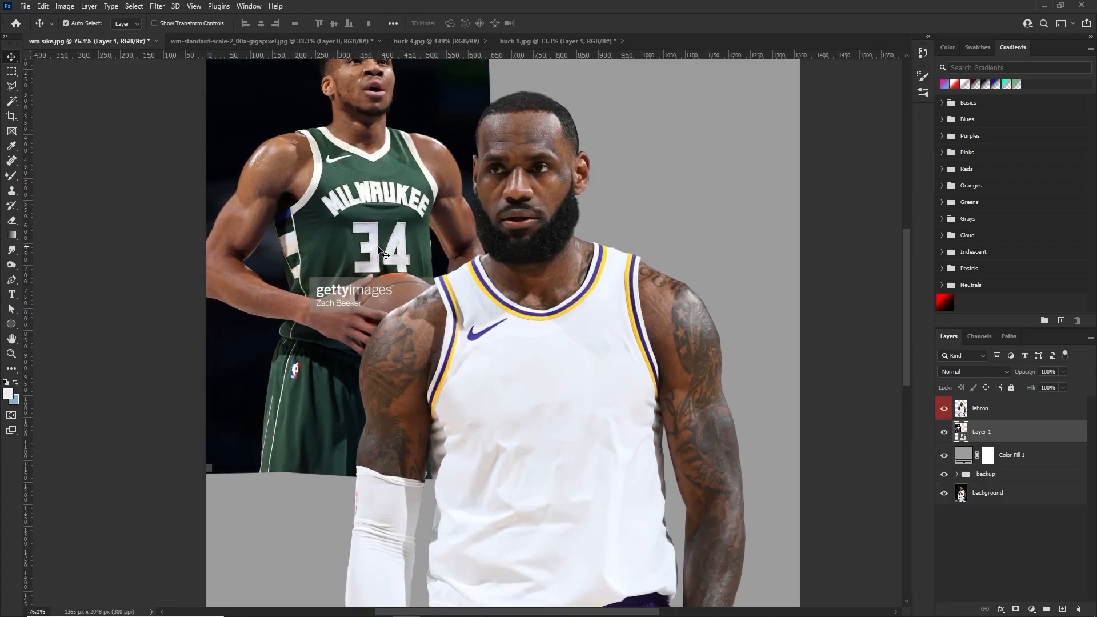
scroll(409, 226, up, 1)
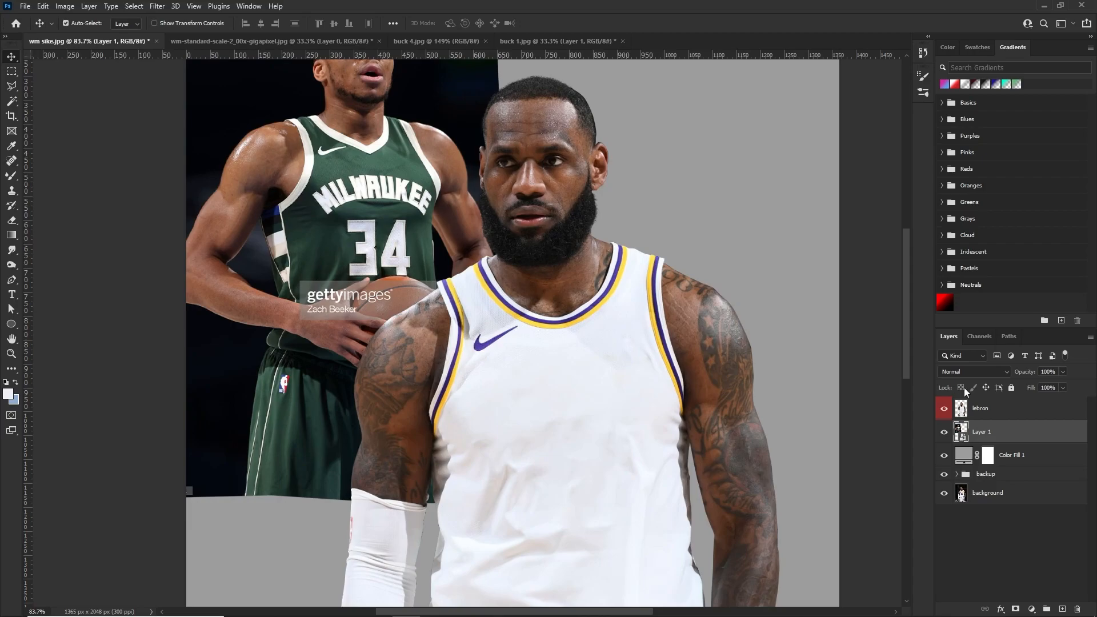
click(987, 408)
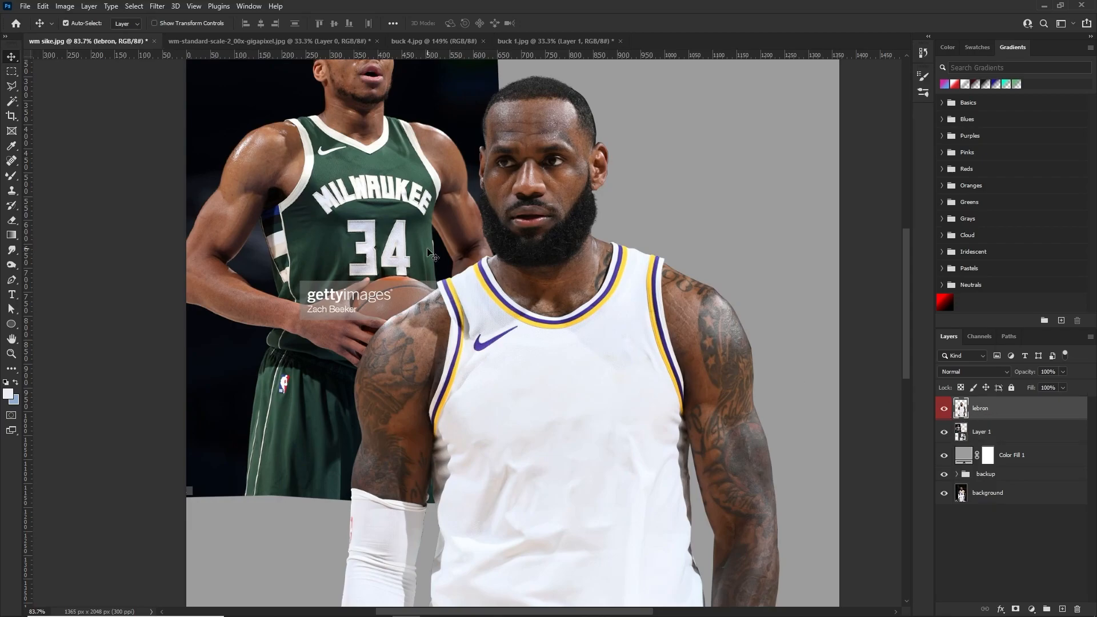
scroll(492, 198, up, 1)
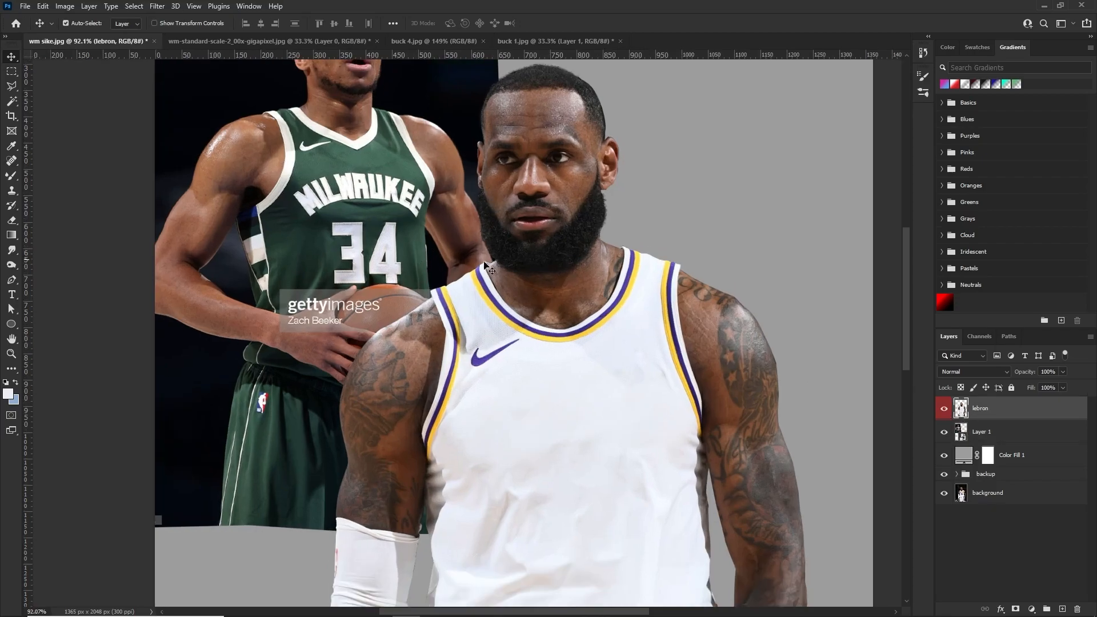
scroll(370, 237, up, 1)
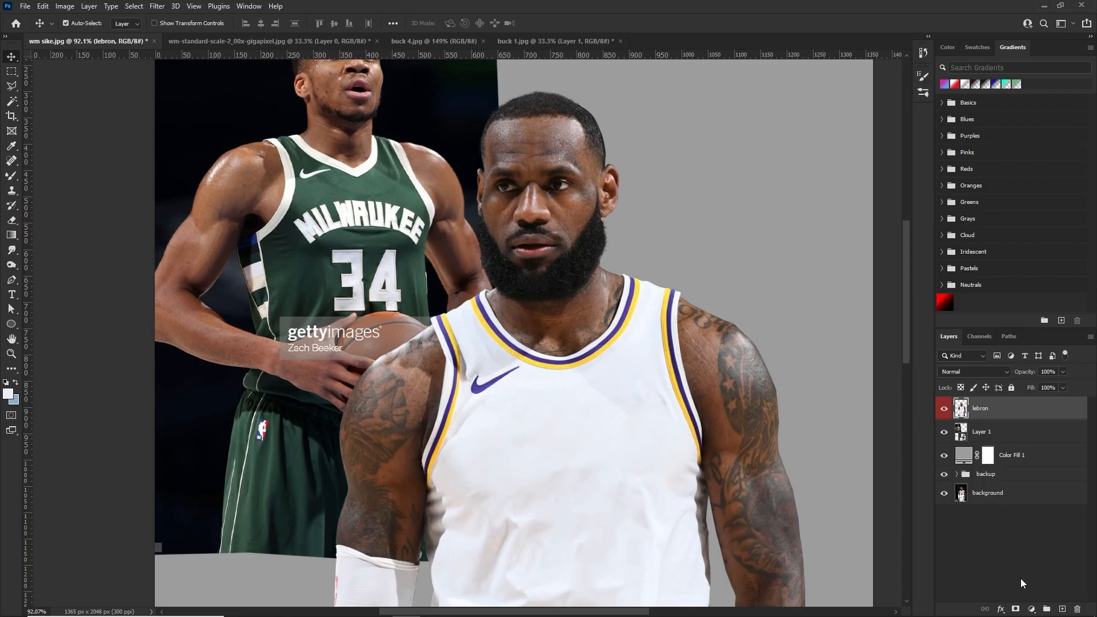
click(1032, 609)
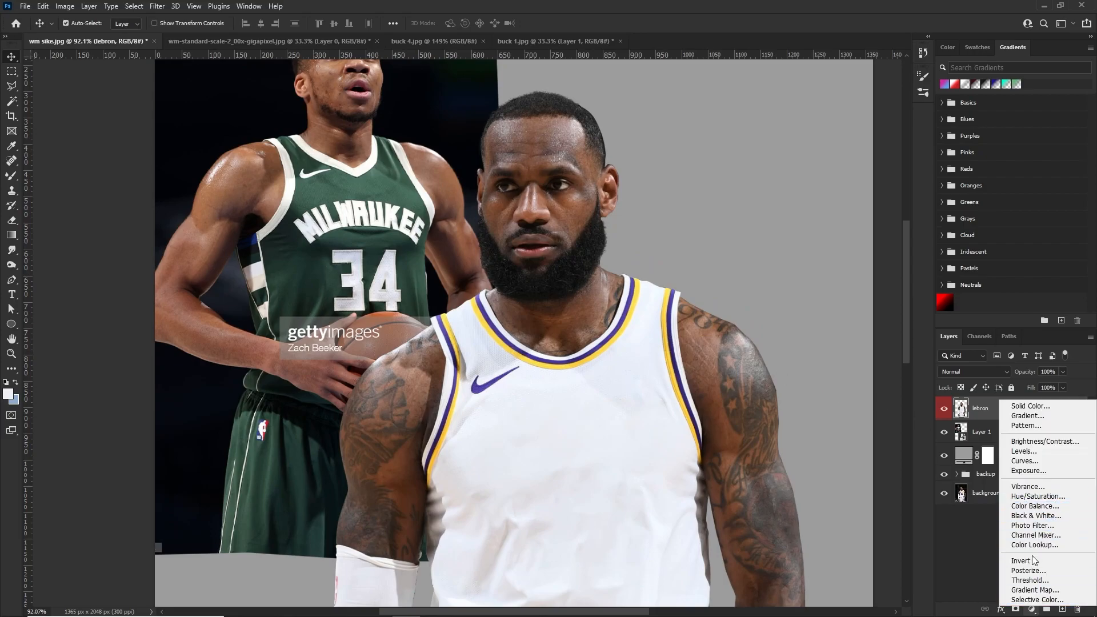
click(1031, 596)
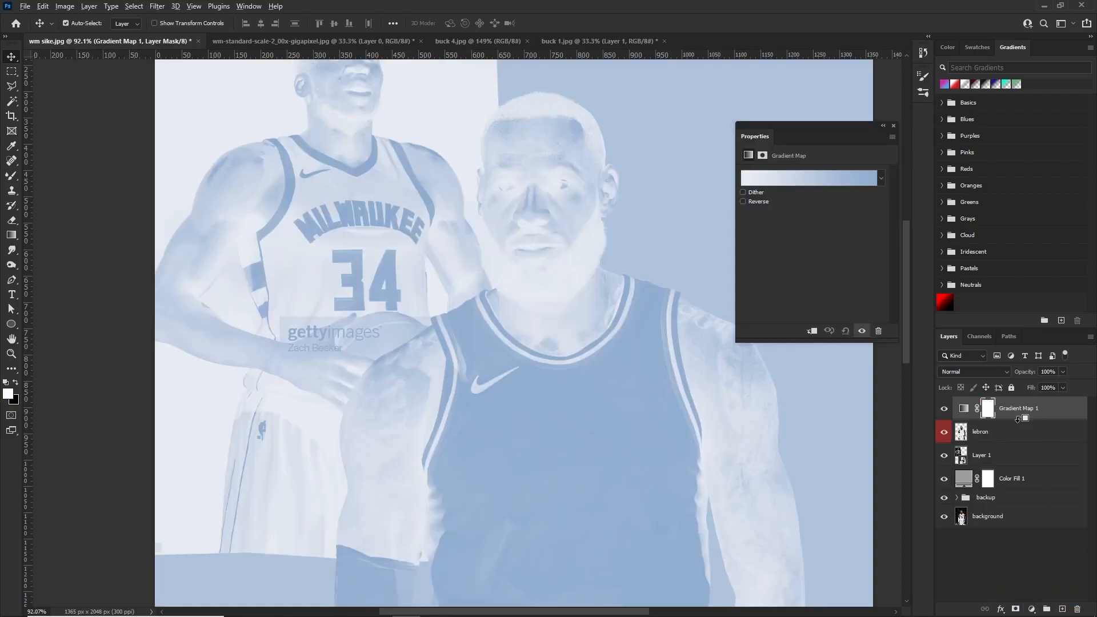
alt+click(1018, 418)
click(1025, 414)
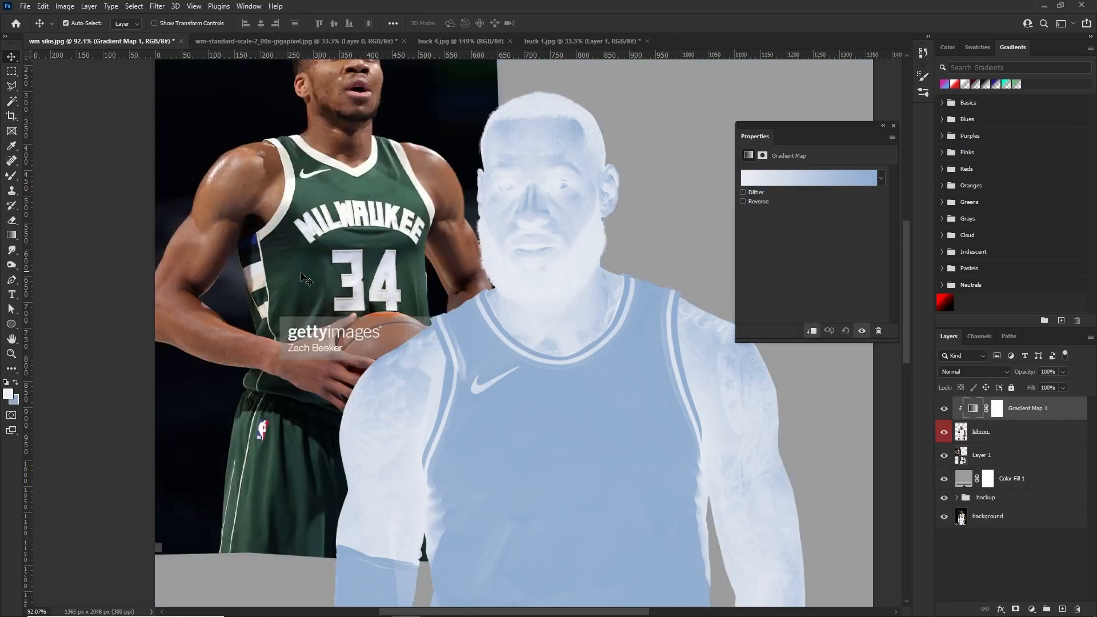
Set the gradient map's dark stop to the near-black green 0c100f, based on a color sampled from the green reference jersey
click(779, 182)
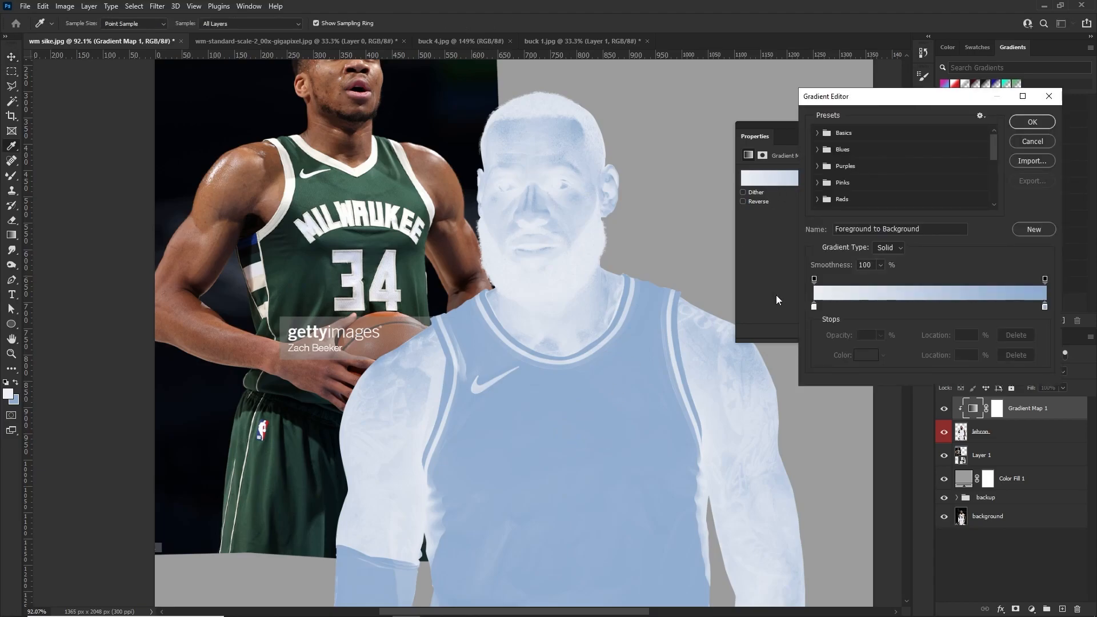
click(815, 307)
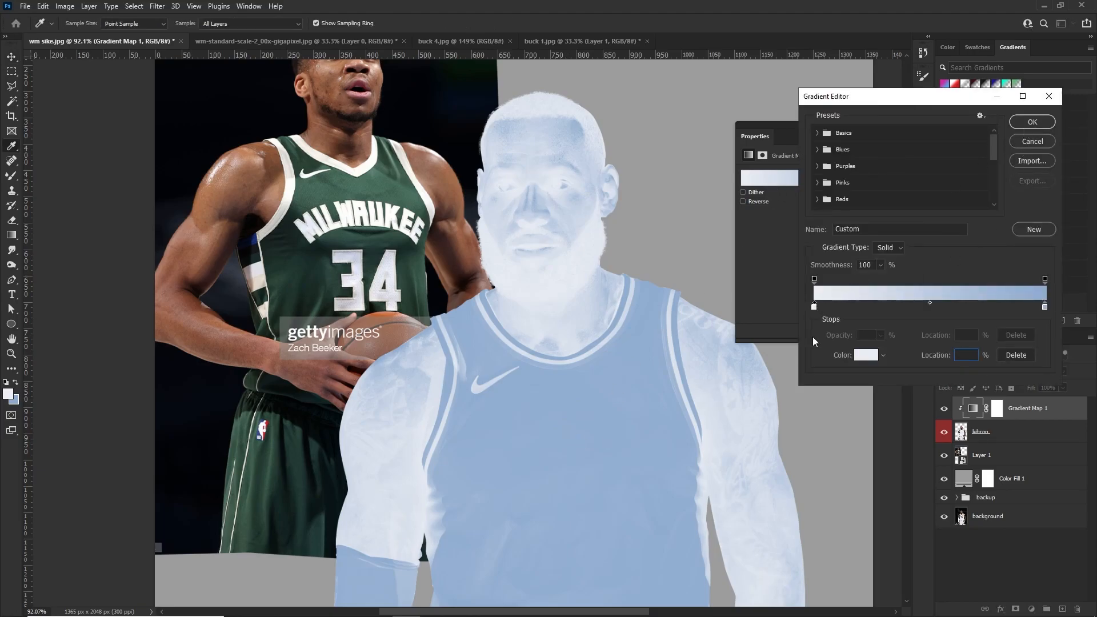
click(1032, 121)
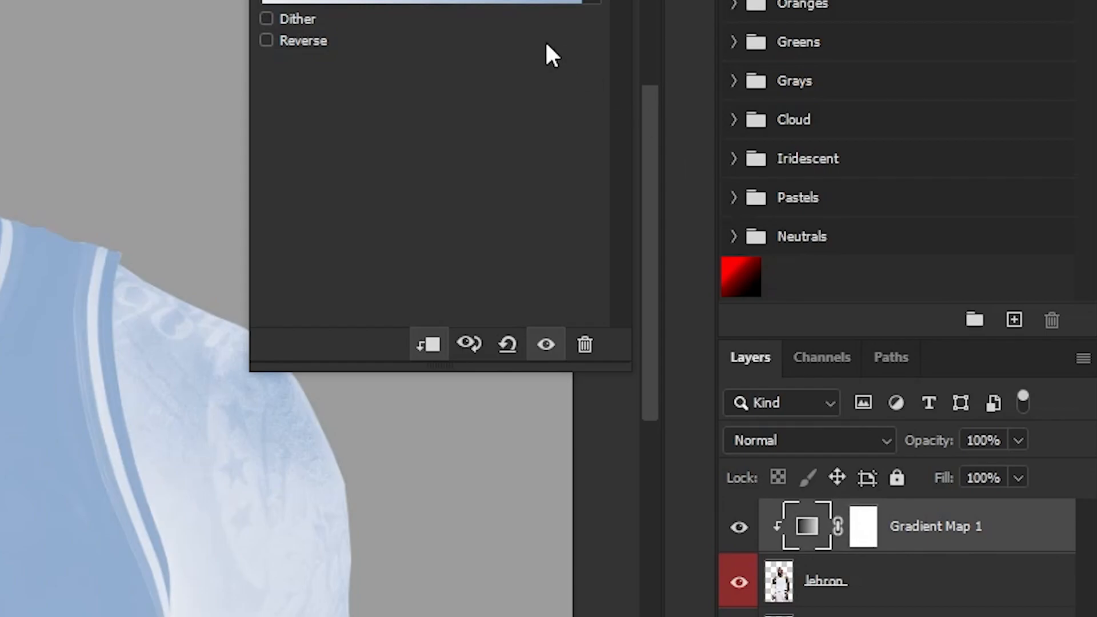
click(401, 1)
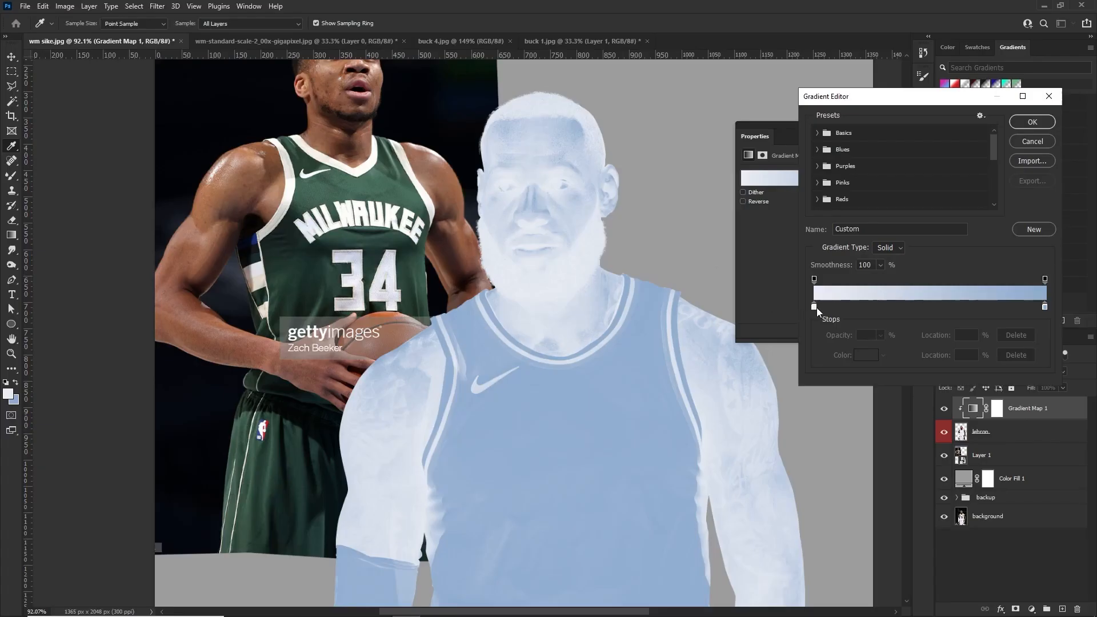
double_click(815, 308)
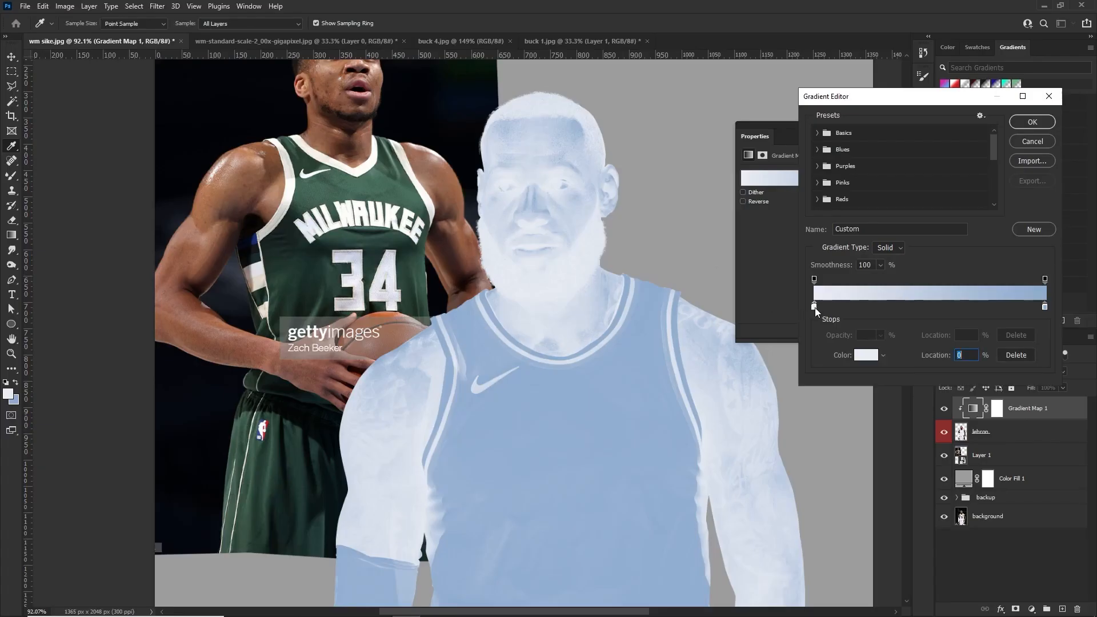
drag(620, 265, 538, 424)
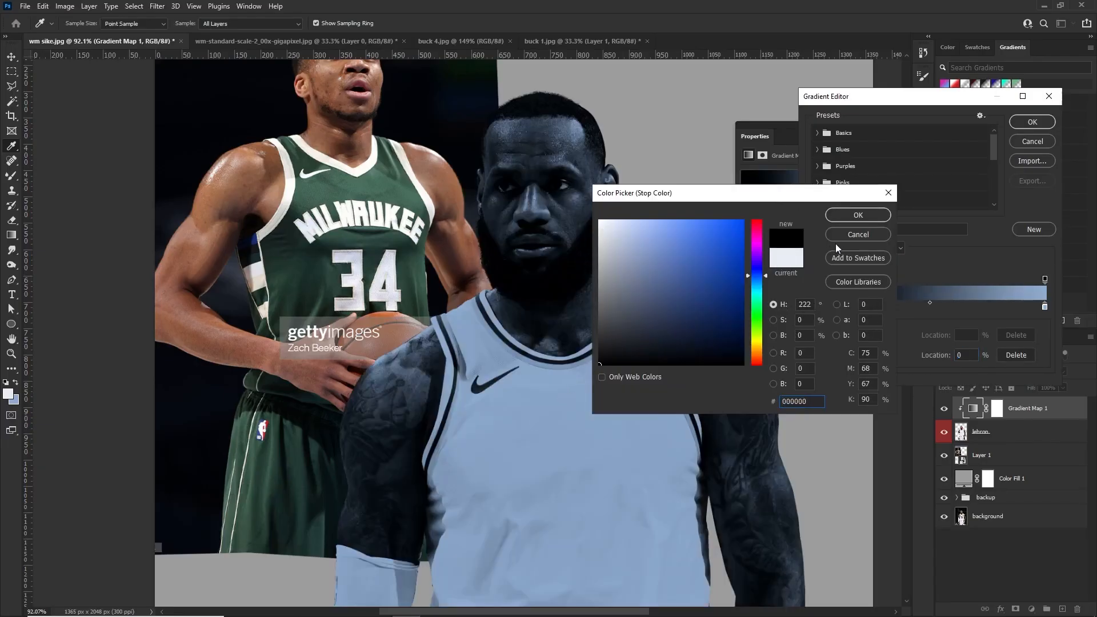
click(316, 281)
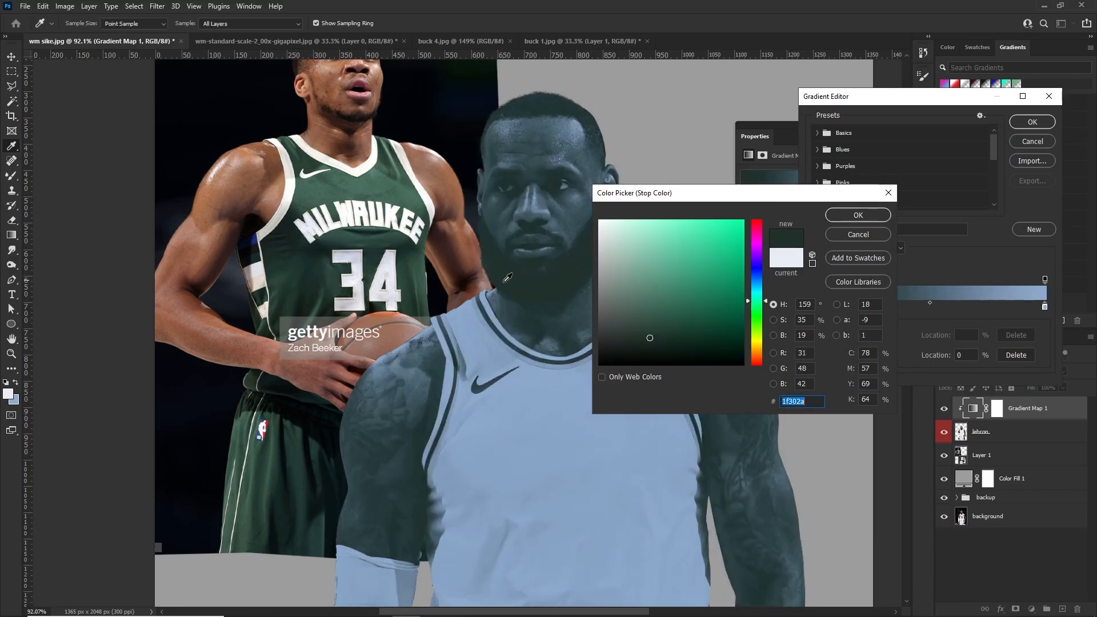
drag(650, 337, 636, 355)
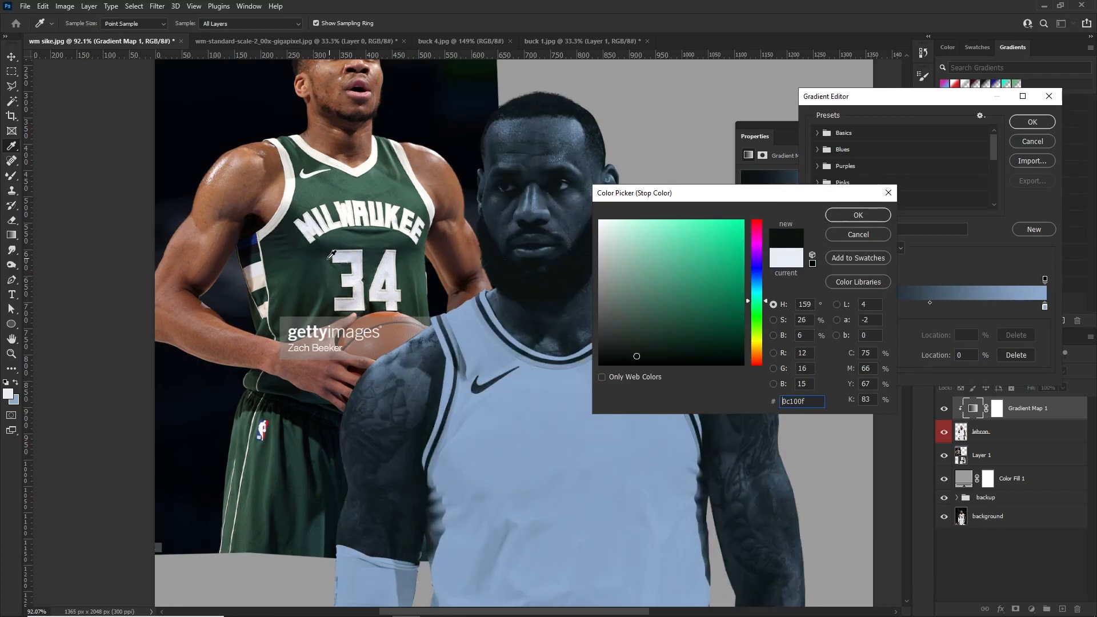
key(ctrl+a)
click(857, 216)
double_click(814, 307)
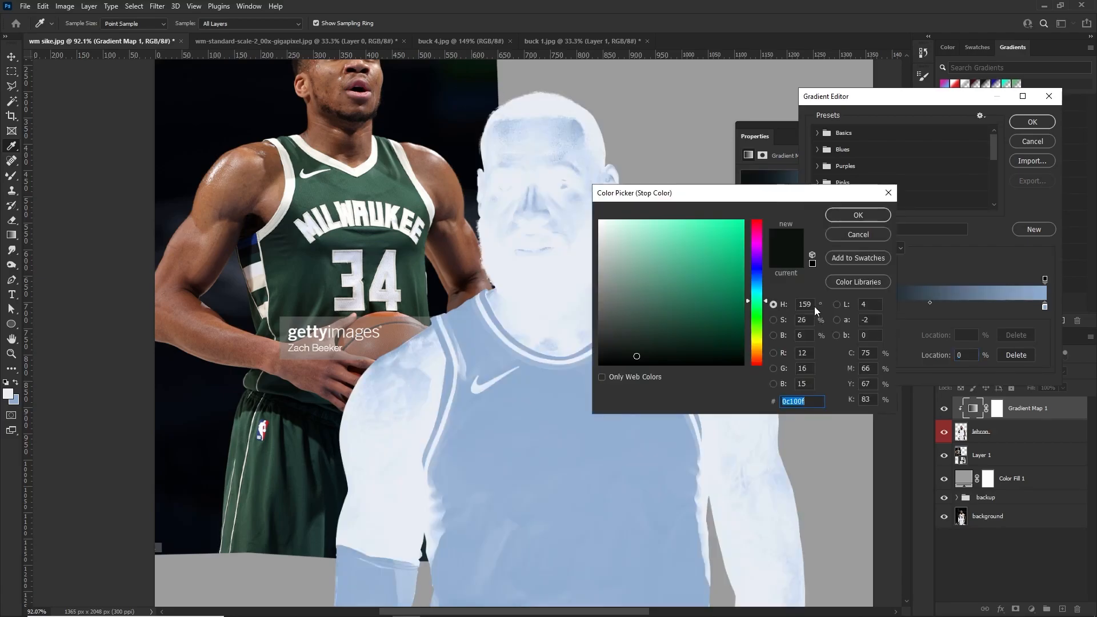
click(857, 216)
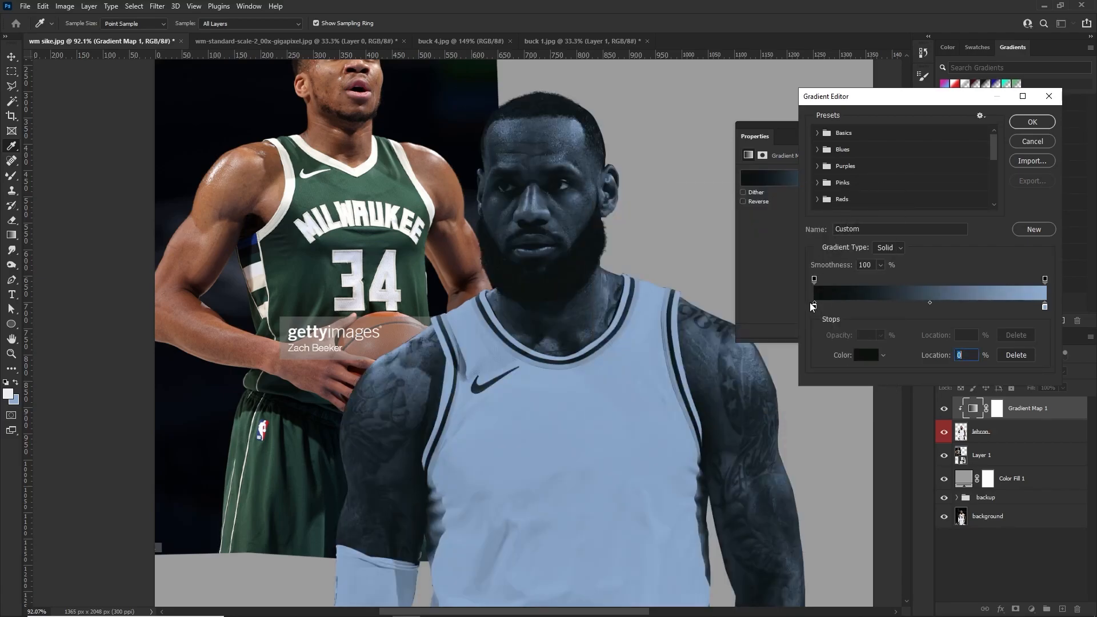
Add a color stop at 16% to the gradient and color it with a green sampled from the reference jersey
click(851, 306)
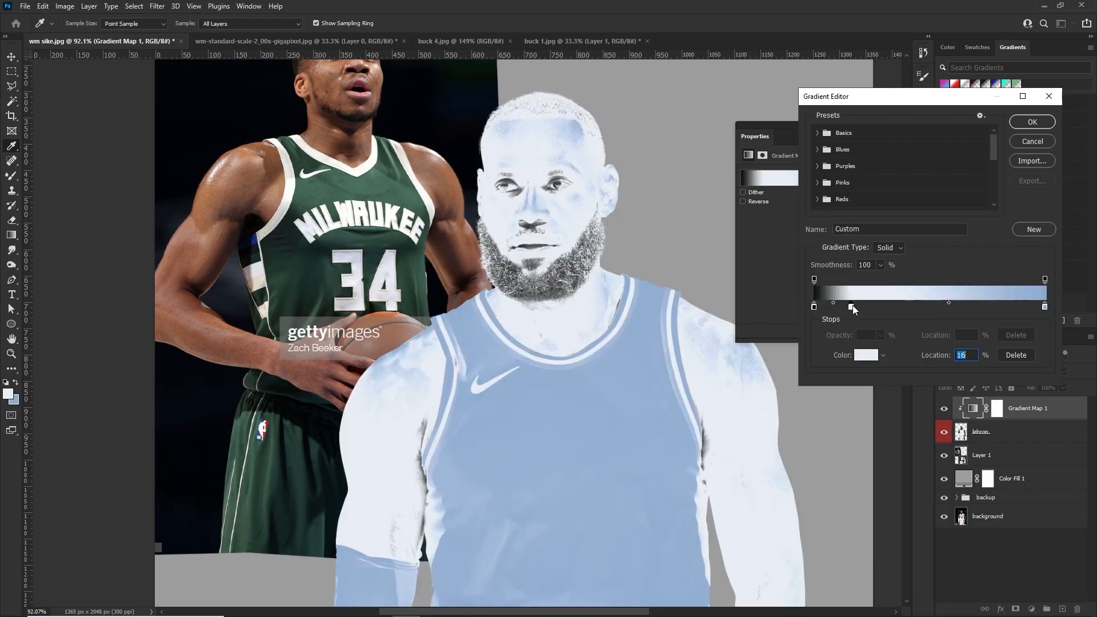
double_click(851, 308)
click(321, 293)
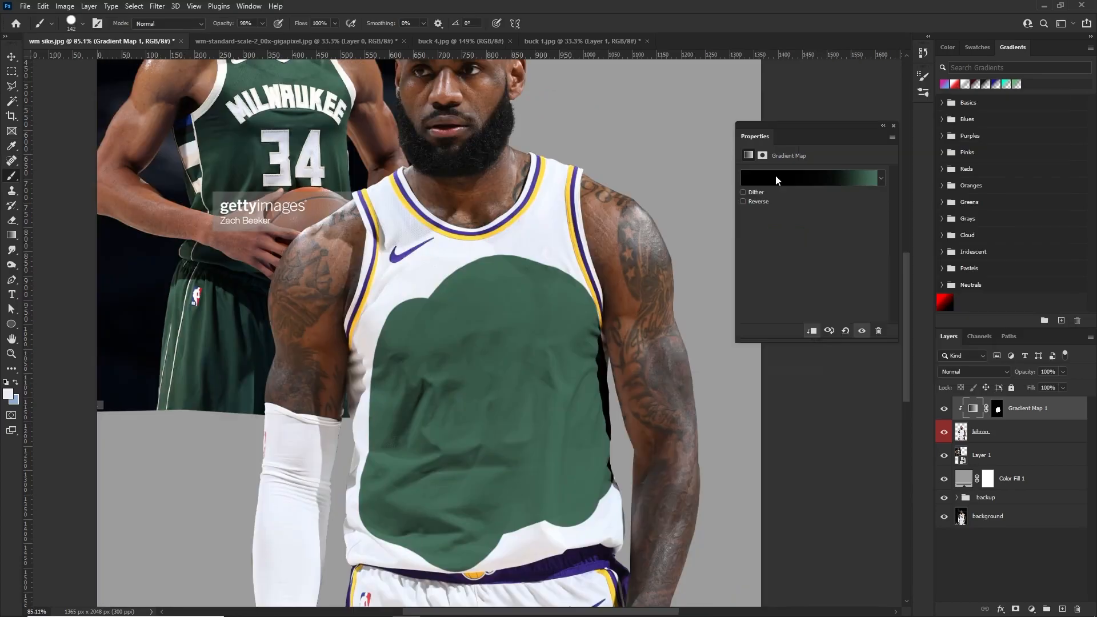
Reopen the gradient map's gradient, compare the recolored area with the reference jersey, and check the darkest stop's color
click(770, 178)
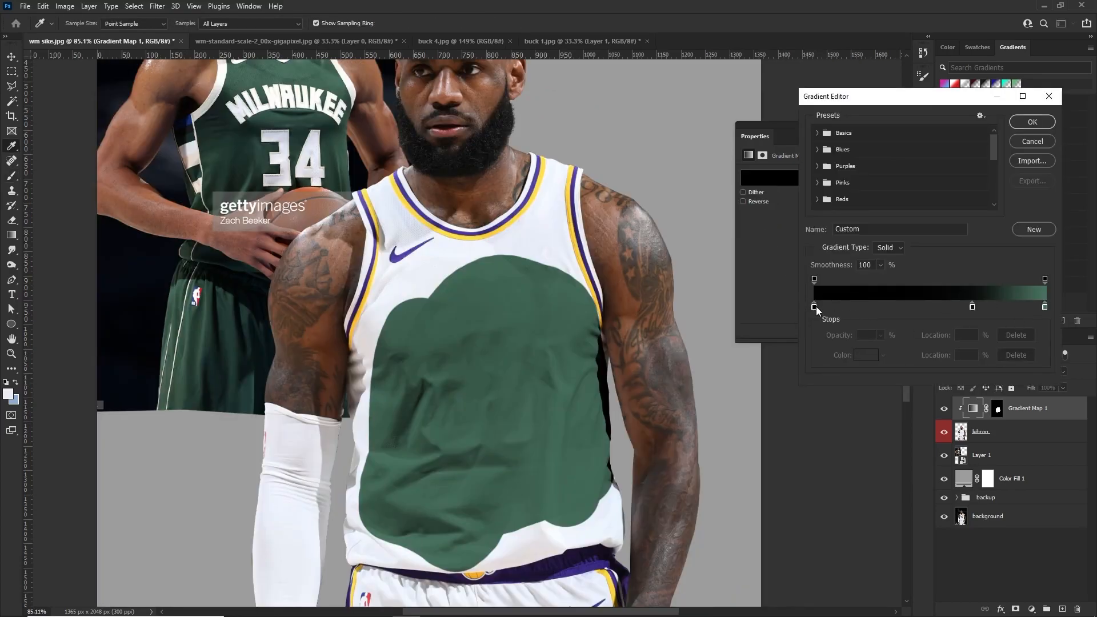
scroll(313, 115, up, 4)
scroll(303, 129, down, 1)
scroll(277, 161, up, 1)
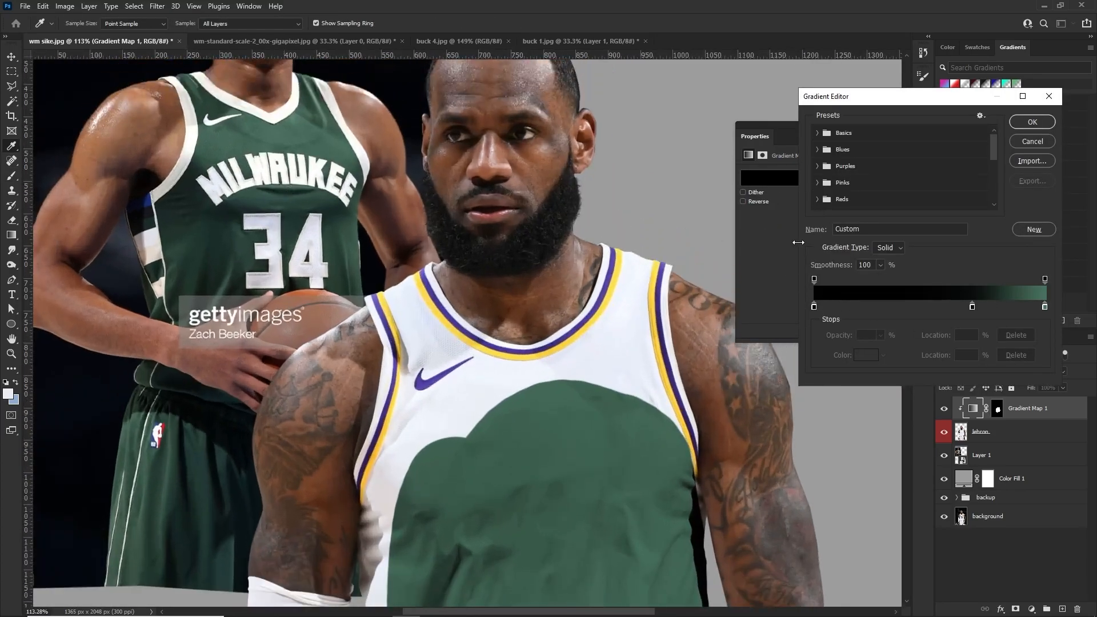
scroll(475, 337, down, 5)
scroll(475, 338, up, 2)
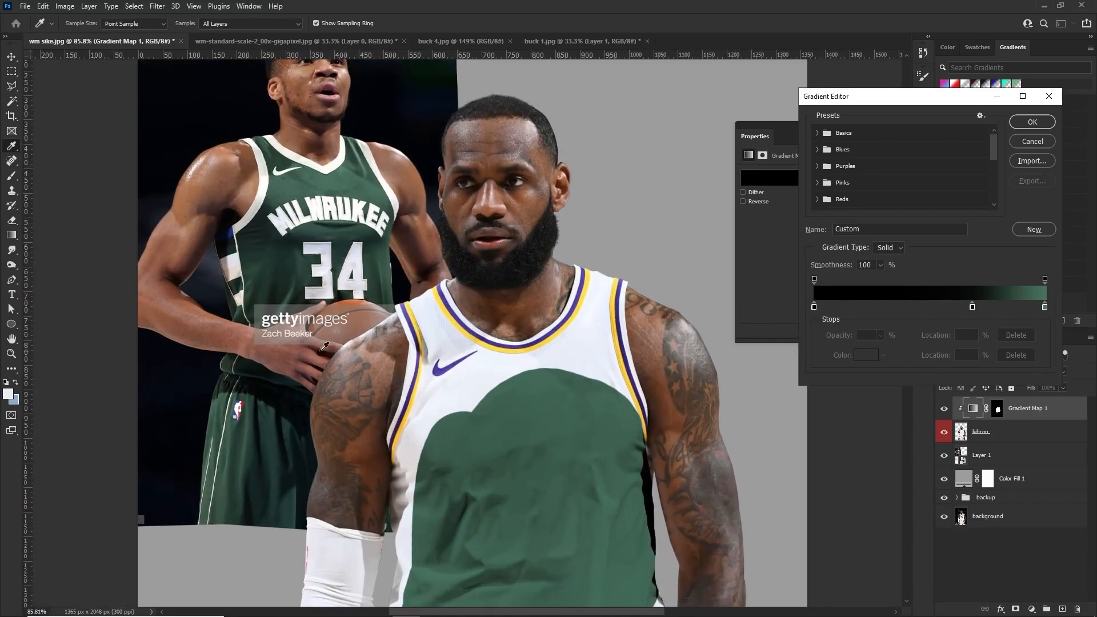
scroll(287, 340, up, 3)
double_click(814, 306)
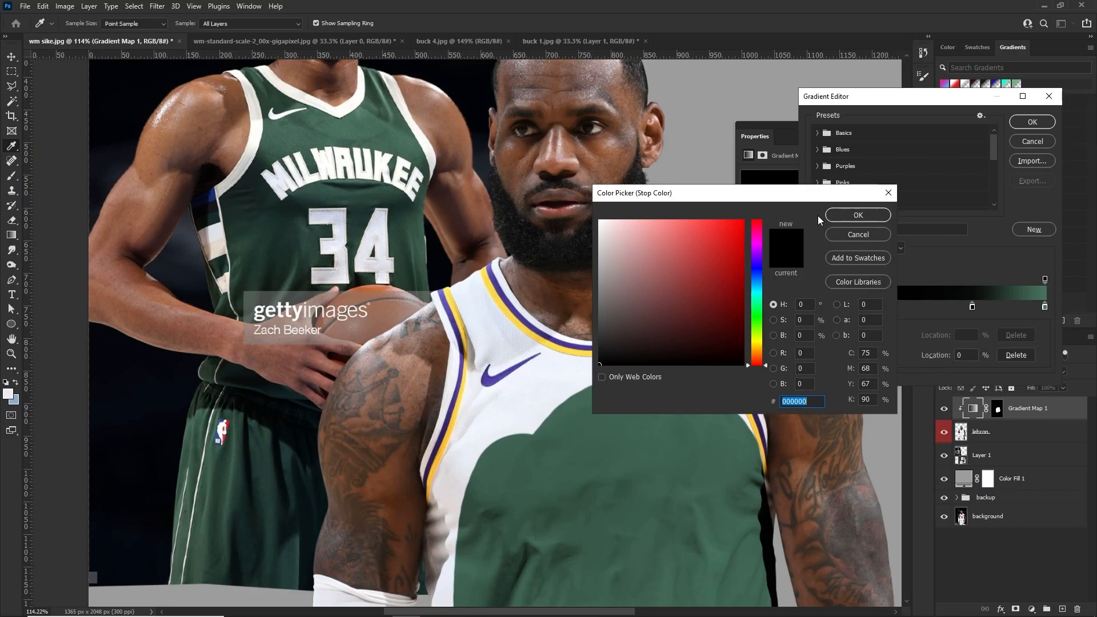
click(858, 215)
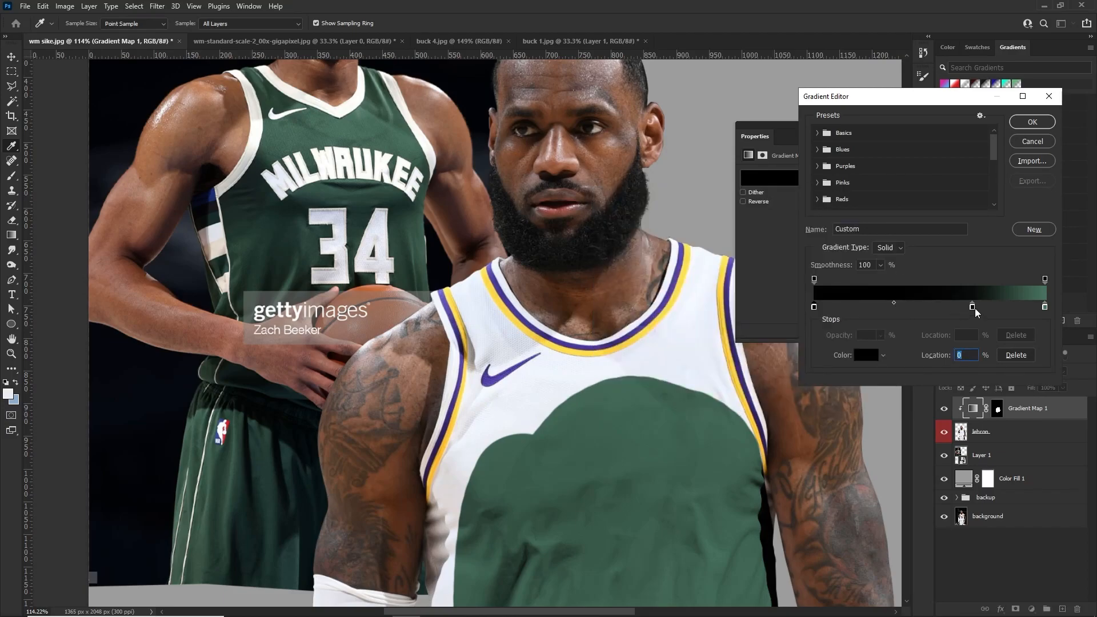
double_click(973, 308)
mouse_move(644, 344)
mouse_down()
mouse_move(663, 321)
mouse_move(631, 365)
mouse_up()
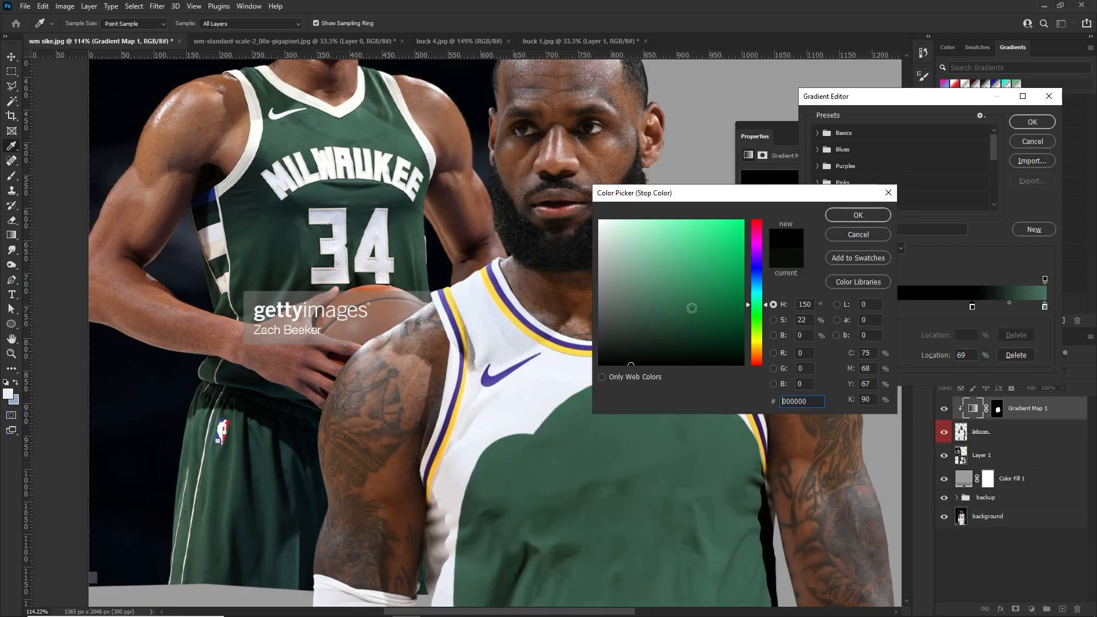
click(857, 234)
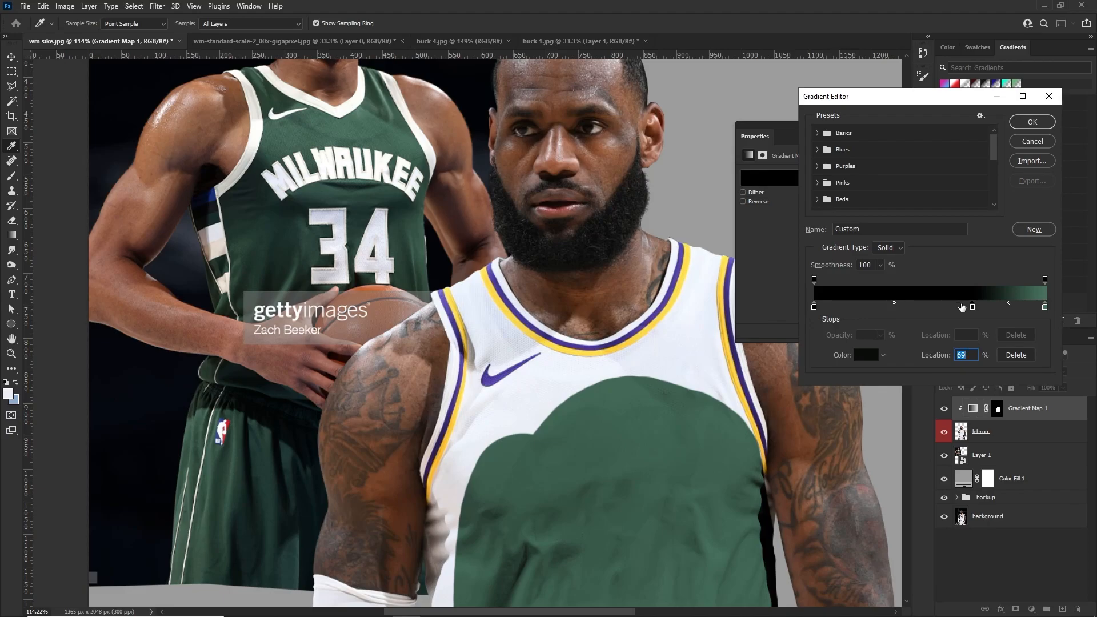
Set the gradient's light stop to green 3b5b4e sampled from the reference jersey, and remove the middle stop
double_click(1044, 308)
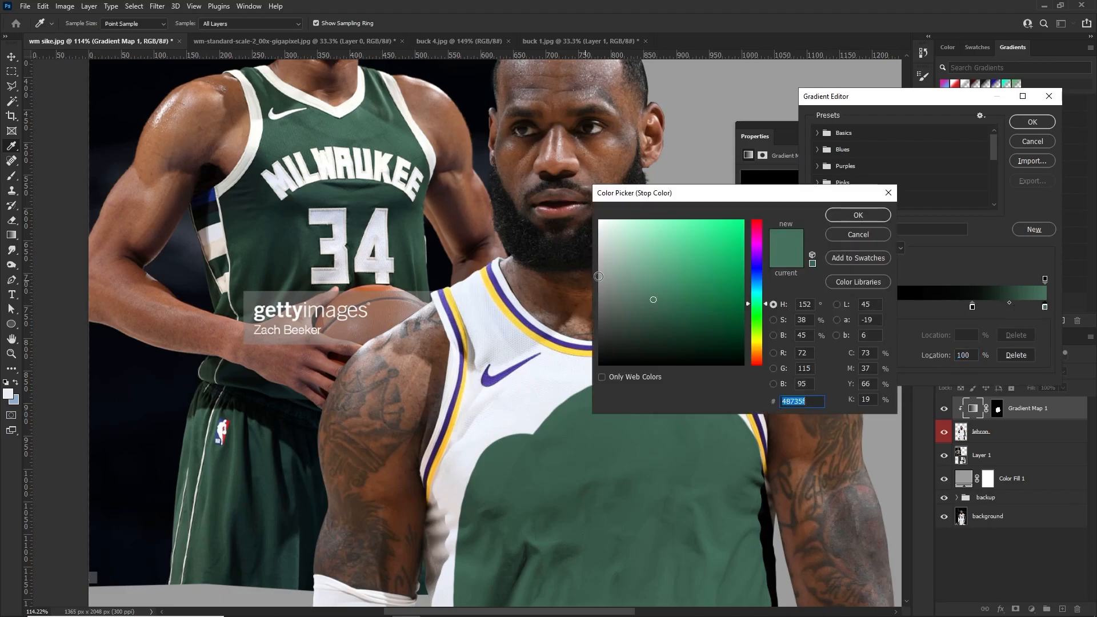
click(642, 255)
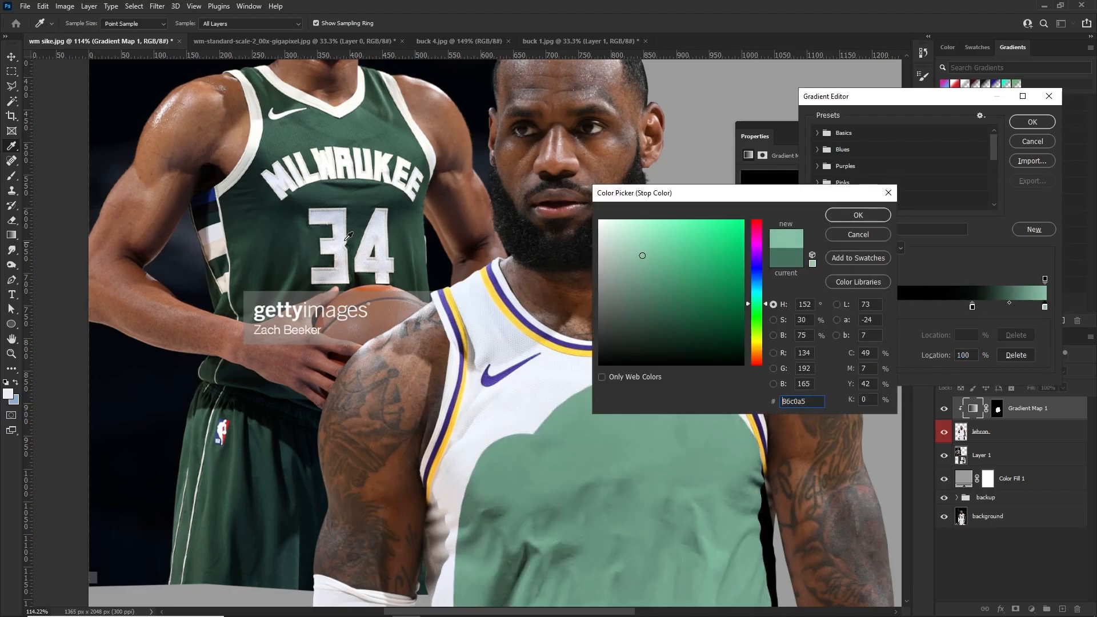
click(422, 244)
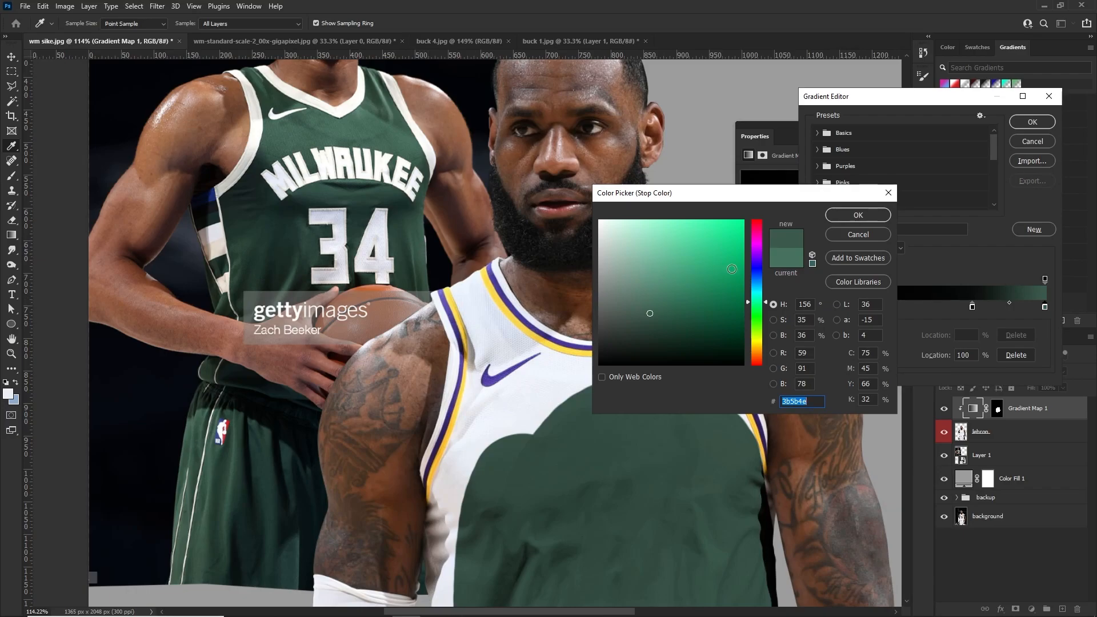
click(856, 215)
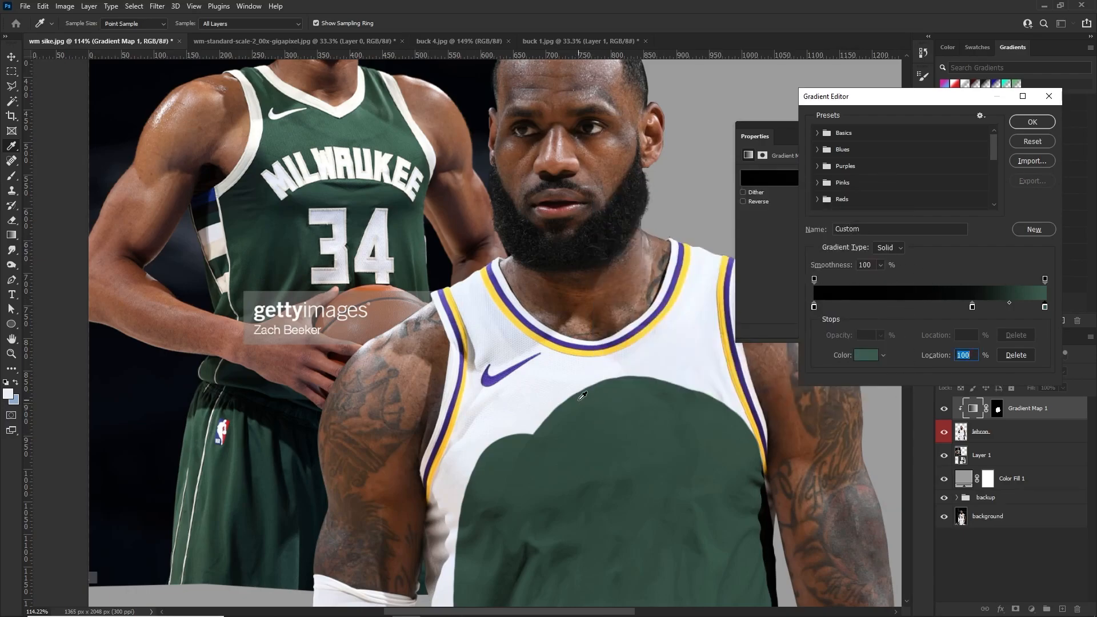
drag(972, 311, 947, 314)
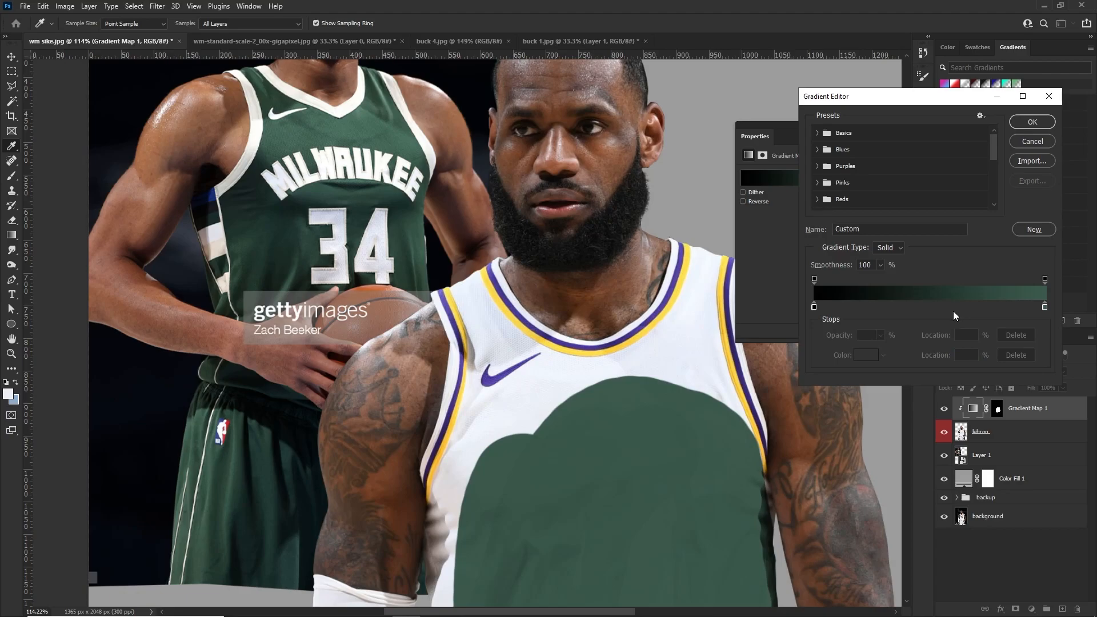
Discard the pending gradient edits, reopen the gradient map's gradient, and move its near-black middle stop to 76%
click(1032, 136)
click(840, 176)
double_click(973, 308)
key(Escape)
drag(972, 310, 852, 312)
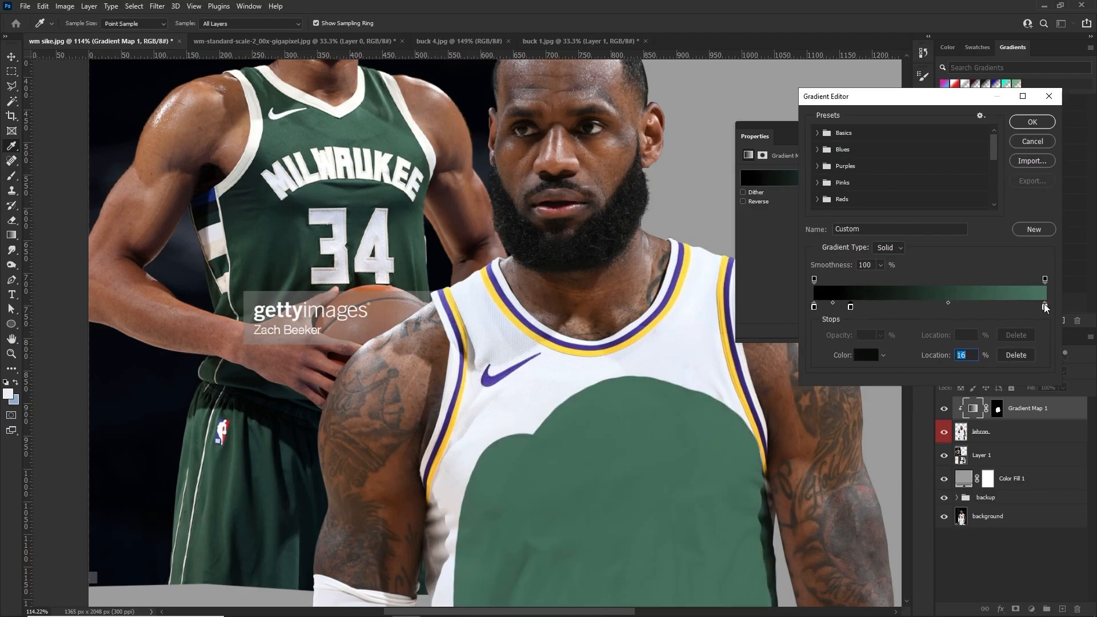
drag(852, 312, 990, 311)
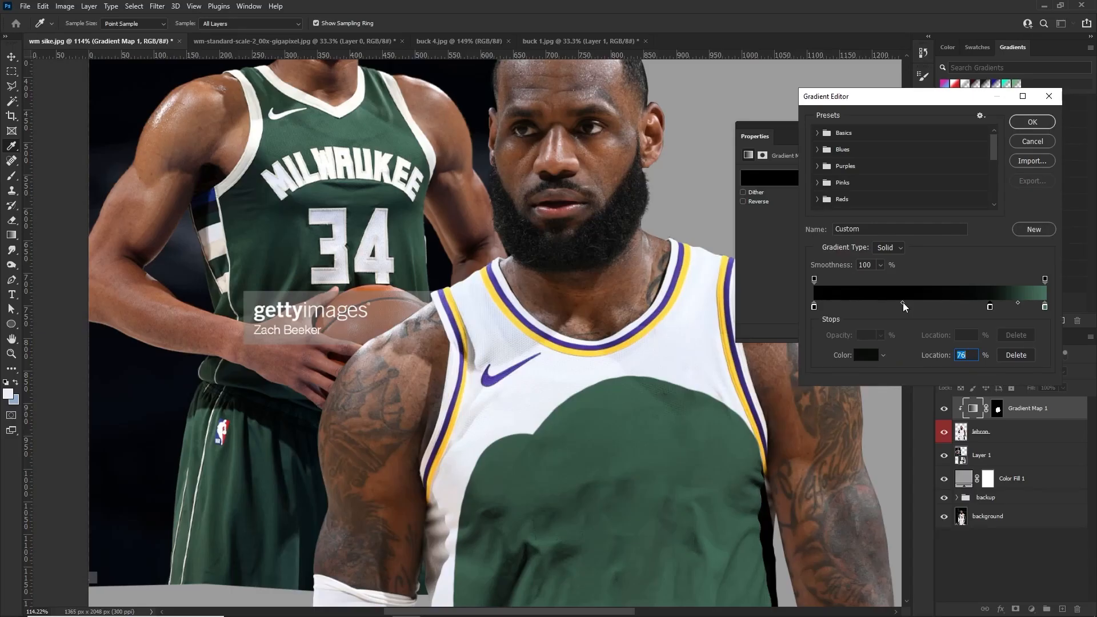
Adjust the gradient's two color midpoints, setting the one before the light green stop to 46%, and apply the gradient
drag(654, 389, 750, 391)
drag(944, 305, 900, 305)
click(991, 307)
drag(1018, 302, 1033, 303)
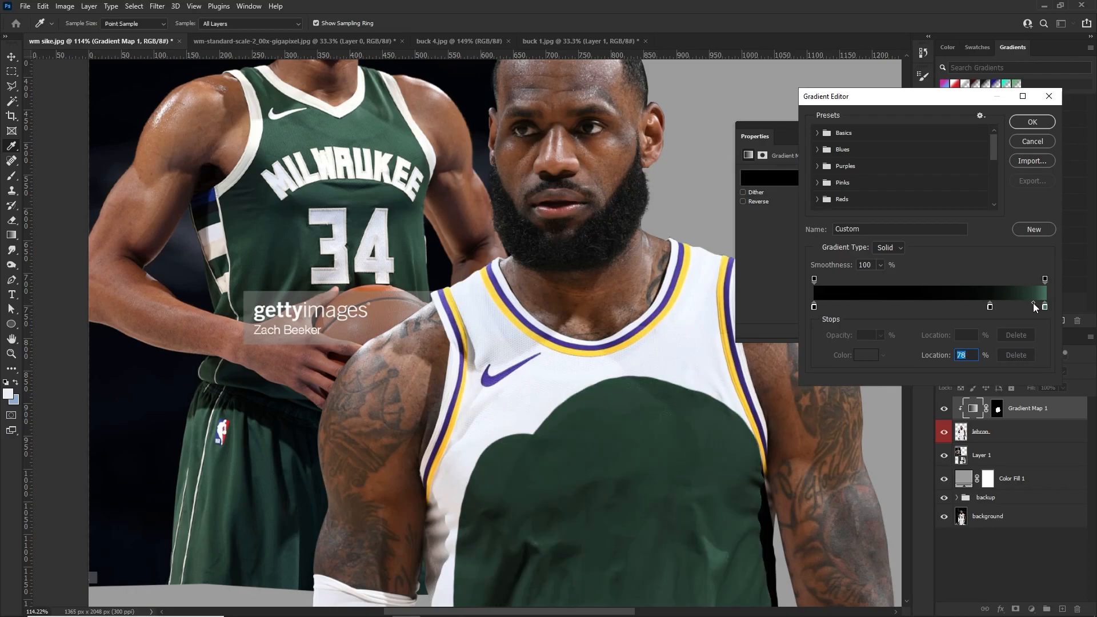
drag(1032, 304, 1016, 304)
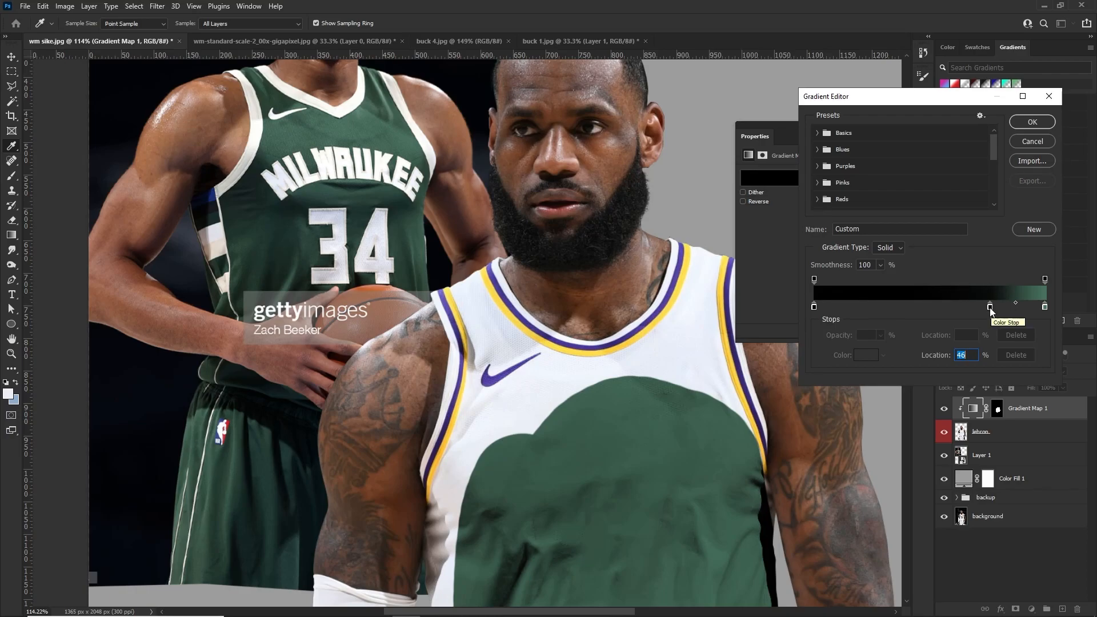
click(1031, 125)
Brush white on the Gradient Map 1 mask to extend the green over the chest and shoulders, leaving the trim and swoosh uncovered
key(b)
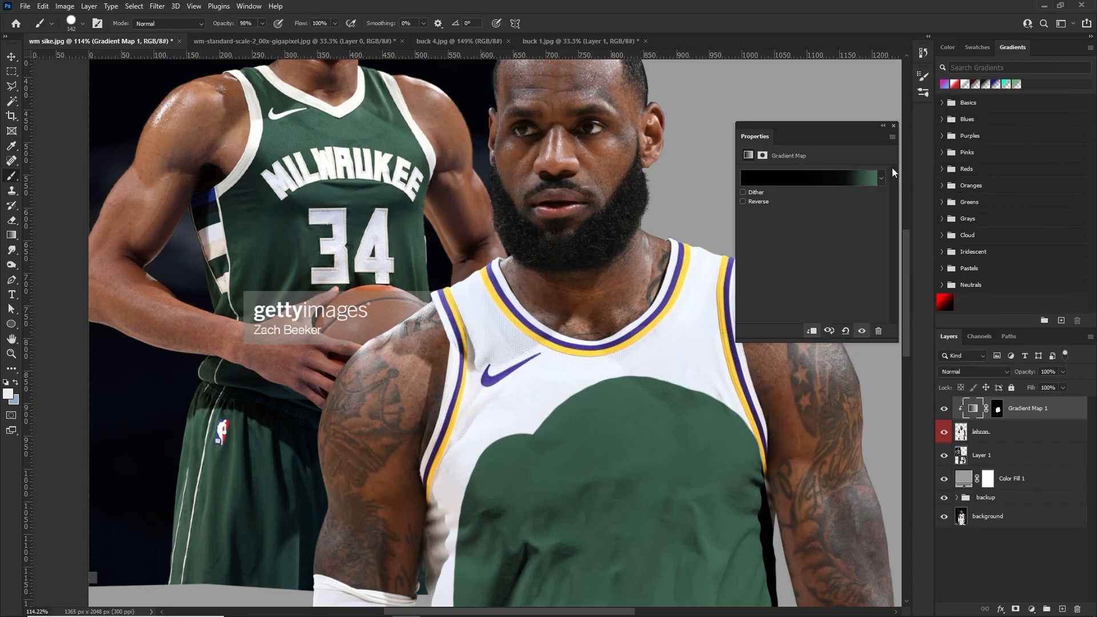
click(893, 126)
scroll(594, 440, up, 2)
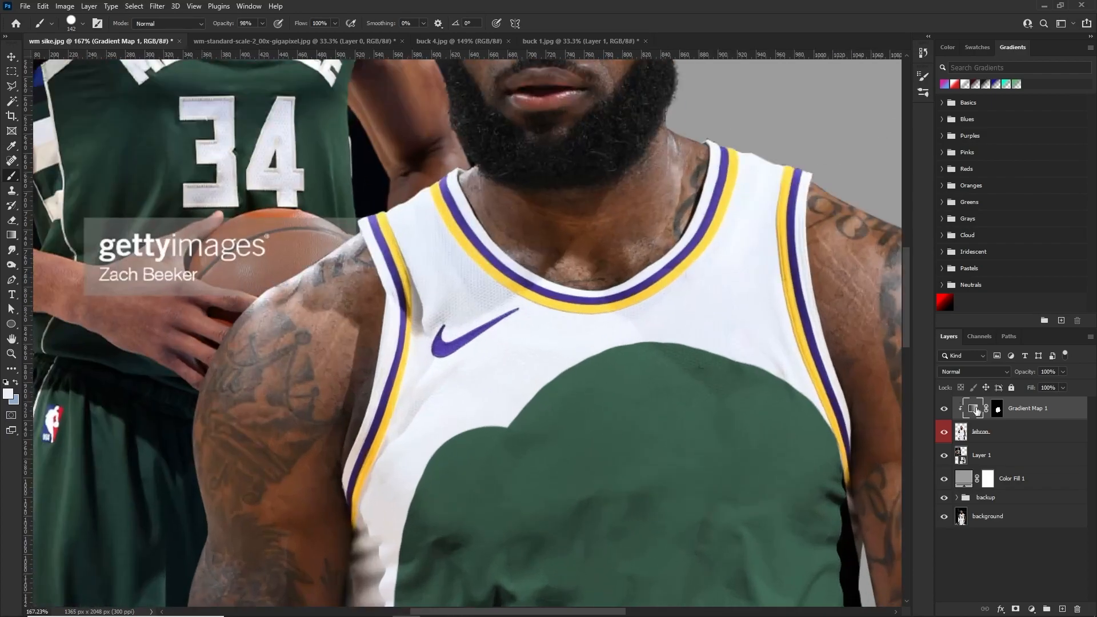
click(999, 413)
key(bracketleft)
key(bracketleft)
key(bracketleft)
key(bracketleft)
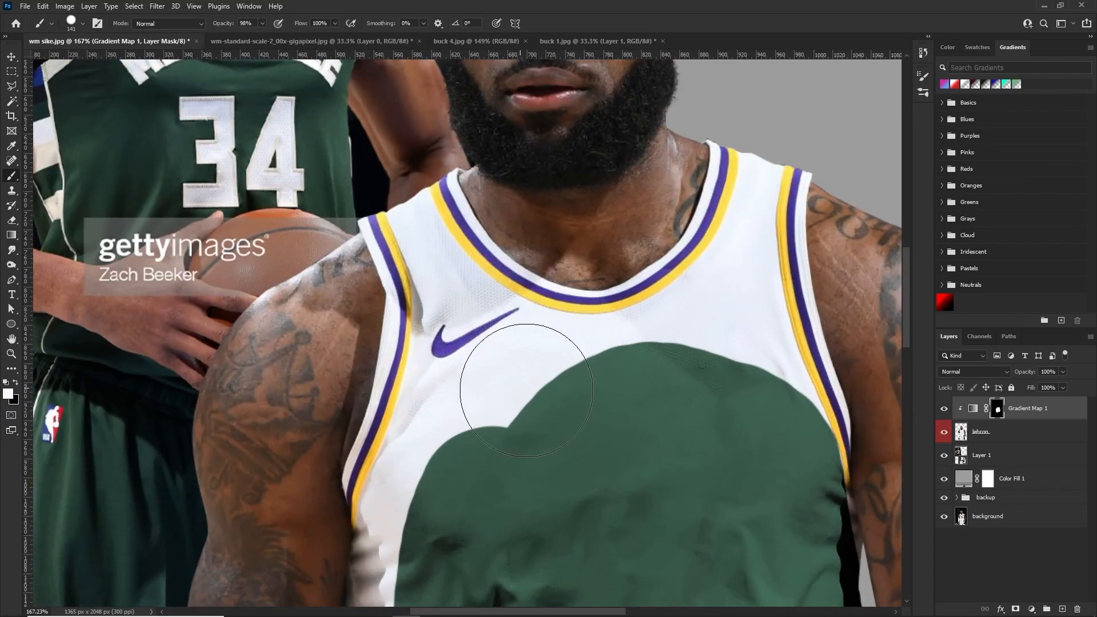
mouse_move(493, 426)
mouse_down()
mouse_move(540, 380)
mouse_move(514, 415)
mouse_move(678, 347)
mouse_up()
alt+right_click(692, 342)
mouse_move(729, 288)
mouse_down()
mouse_move(718, 402)
mouse_move(736, 290)
mouse_move(768, 434)
mouse_move(745, 333)
mouse_move(794, 431)
mouse_move(761, 355)
mouse_move(737, 206)
mouse_up()
alt+right_click(742, 266)
alt+right_click(737, 250)
key(ctrl+z)
mouse_move(734, 269)
mouse_down()
mouse_move(765, 183)
mouse_move(758, 248)
mouse_move(761, 141)
mouse_move(726, 266)
mouse_move(686, 307)
mouse_move(522, 349)
mouse_move(470, 380)
mouse_move(435, 252)
mouse_move(478, 157)
mouse_move(472, 200)
mouse_up()
Paint the mask down the side of the jersey and along its lower hem to cover the white fabric
scroll(470, 383, down, 1)
scroll(470, 383, down, 5)
scroll(460, 360, down, 2)
scroll(442, 343, up, 5)
drag(417, 268, 394, 501)
scroll(394, 501, down, 4)
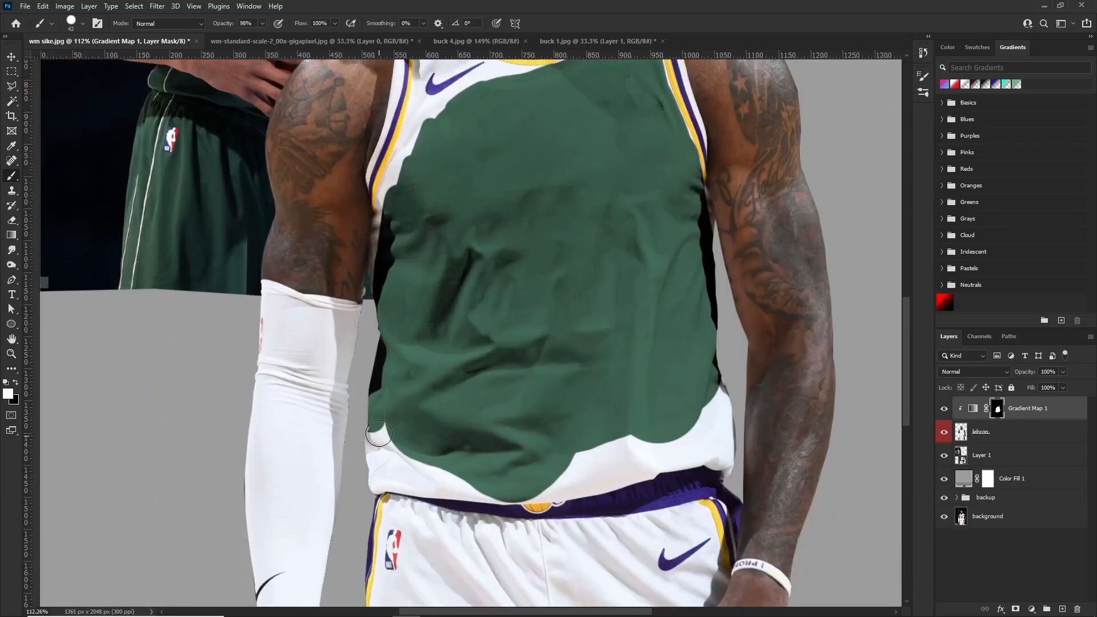
mouse_move(379, 433)
mouse_down()
mouse_move(372, 462)
mouse_move(494, 484)
mouse_move(476, 482)
mouse_move(561, 465)
mouse_move(544, 474)
mouse_move(662, 431)
mouse_move(653, 450)
mouse_move(660, 461)
mouse_move(708, 413)
mouse_move(719, 373)
mouse_move(728, 425)
mouse_move(679, 454)
mouse_move(508, 488)
mouse_up()
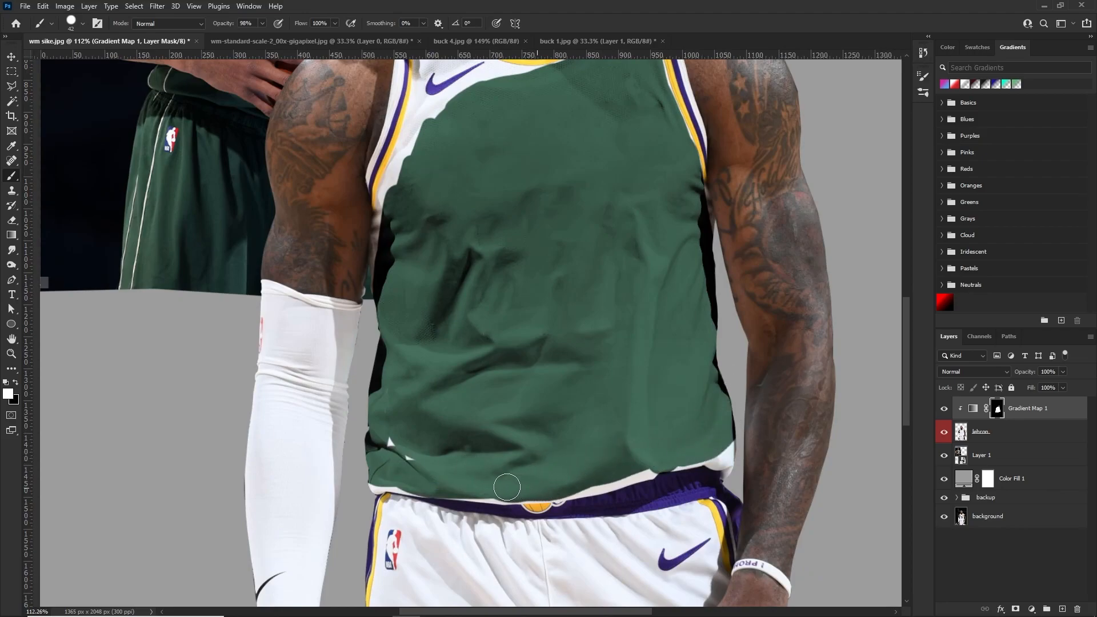
Fill the remaining white gaps along the jersey's edges and hem by painting on the gradient map's mask
scroll(462, 250, up, 2)
scroll(462, 250, up, 4)
scroll(452, 240, up, 6)
drag(438, 243, 392, 146)
drag(437, 404, 714, 313)
scroll(400, 228, up, 2)
drag(366, 122, 351, 183)
scroll(351, 183, down, 8)
Extend the mask over the white shorts, leaving the waistband, side stripes and logos uncovered
mouse_move(457, 240)
mouse_down()
mouse_move(443, 578)
mouse_move(623, 399)
mouse_up()
scroll(345, 350, up, 6)
scroll(328, 240, up, 6)
drag(328, 239, 284, 337)
scroll(274, 320, down, 5)
drag(268, 223, 250, 284)
scroll(250, 284, down, 8)
scroll(439, 277, up, 8)
scroll(429, 142, down, 1)
drag(252, 365, 306, 280)
mouse_move(517, 200)
mouse_down()
mouse_move(487, 193)
mouse_move(331, 269)
mouse_up()
scroll(483, 318, down, 4)
Paint black on the Gradient Map 1 mask to clear the green effect from the thumb and hand resting on the shorts
key(v)
click(981, 432)
click(997, 409)
key(b)
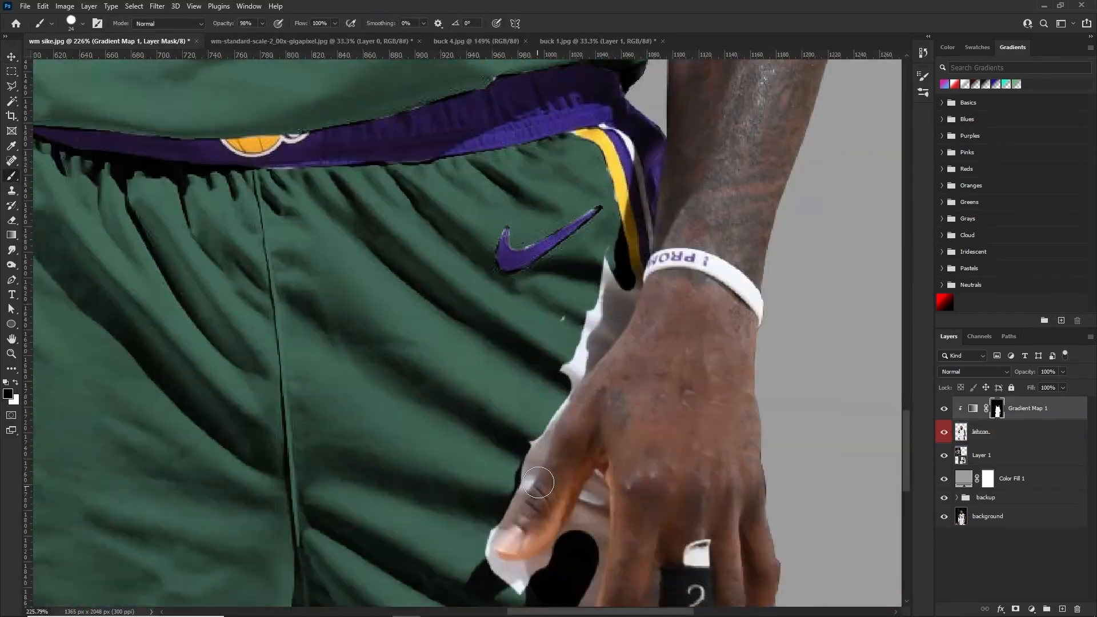
drag(550, 451, 514, 394)
scroll(514, 394, down, 3)
drag(514, 452, 605, 542)
scroll(598, 409, up, 4)
drag(598, 409, 429, 357)
Refine the mask between the fingers and on the nearby shorts fabric with a smaller brush
key(bracketleft)
key(bracketleft)
key(bracketleft)
key(bracketleft)
drag(514, 366, 472, 365)
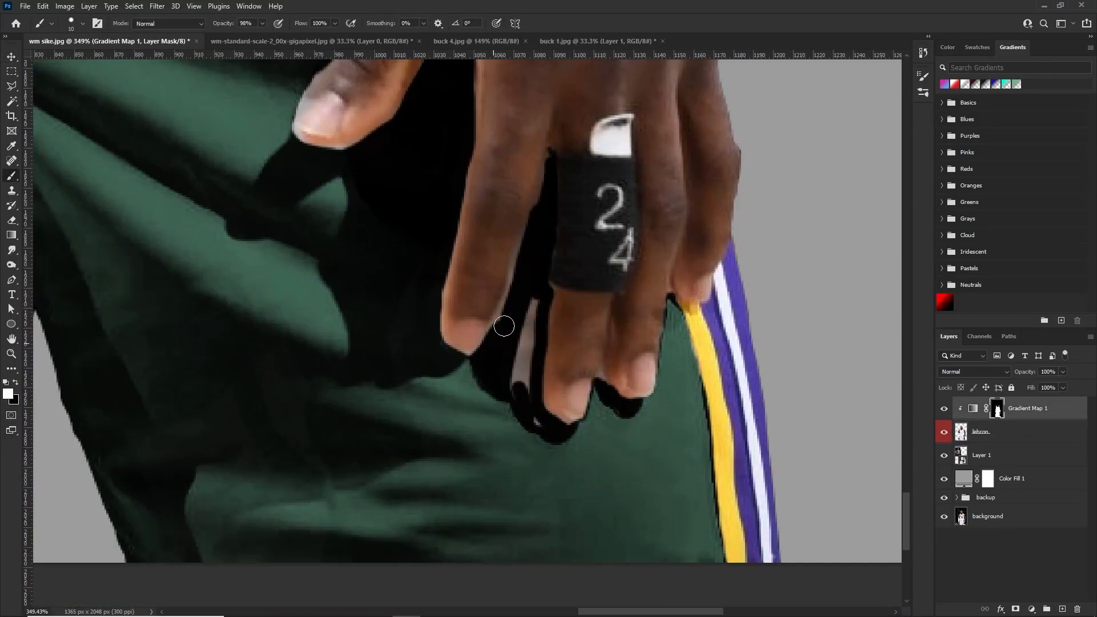
scroll(472, 365, down, 8)
scroll(343, 320, up, 8)
drag(385, 357, 335, 480)
scroll(335, 480, down, 10)
key(v)
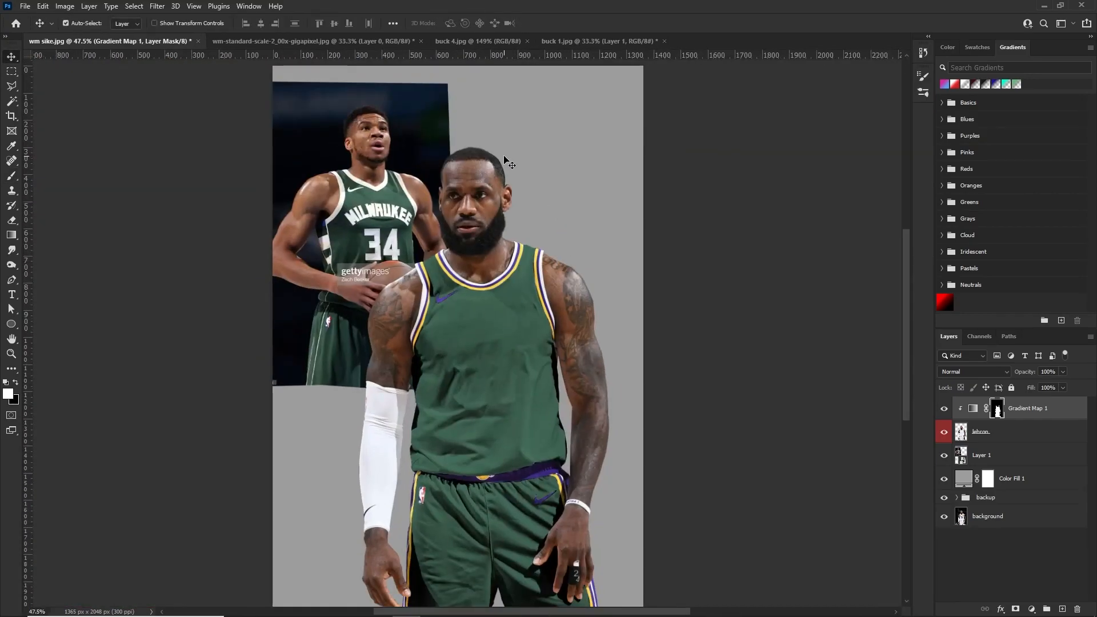
Stamp all visible layers into a new merged layer at the top of the stack
scroll(524, 279, up, 1)
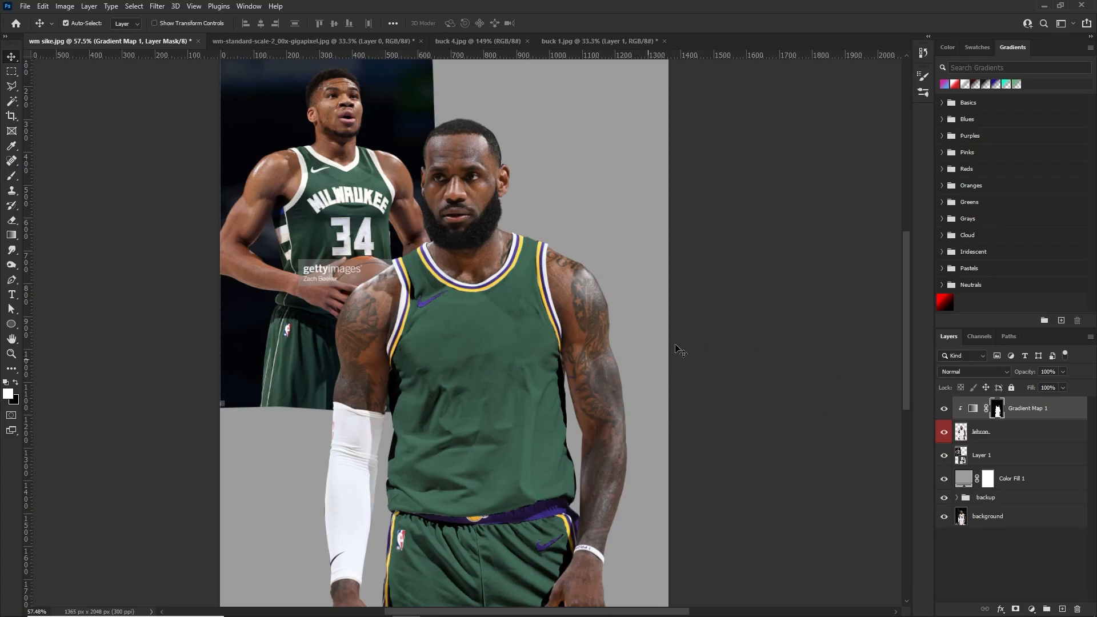
scroll(615, 297, up, 1)
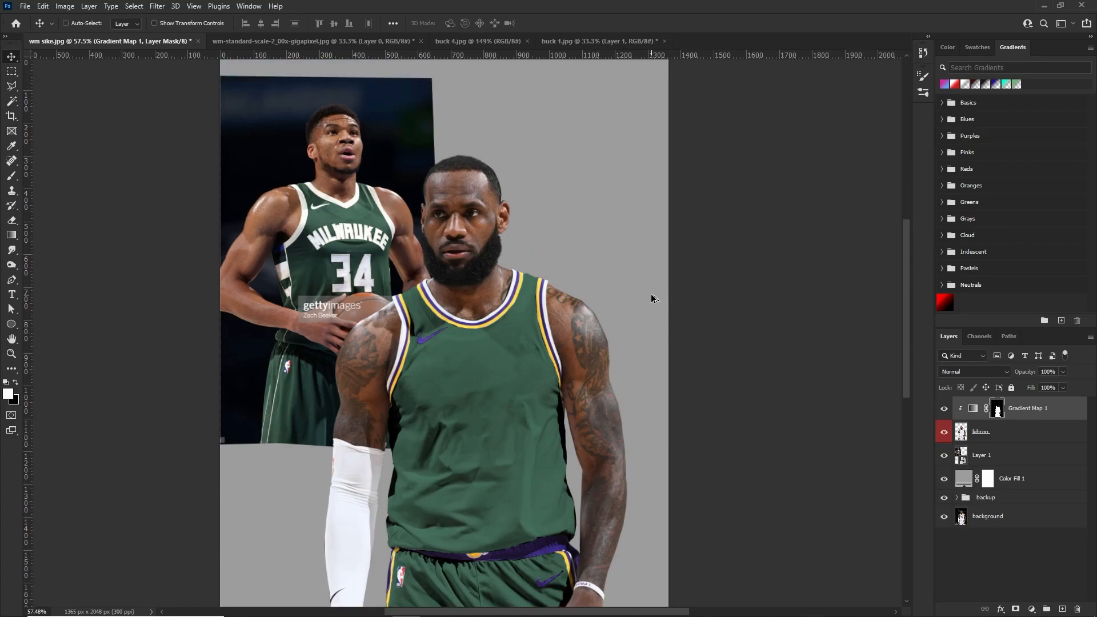
key(ctrl+alt+shift+e)
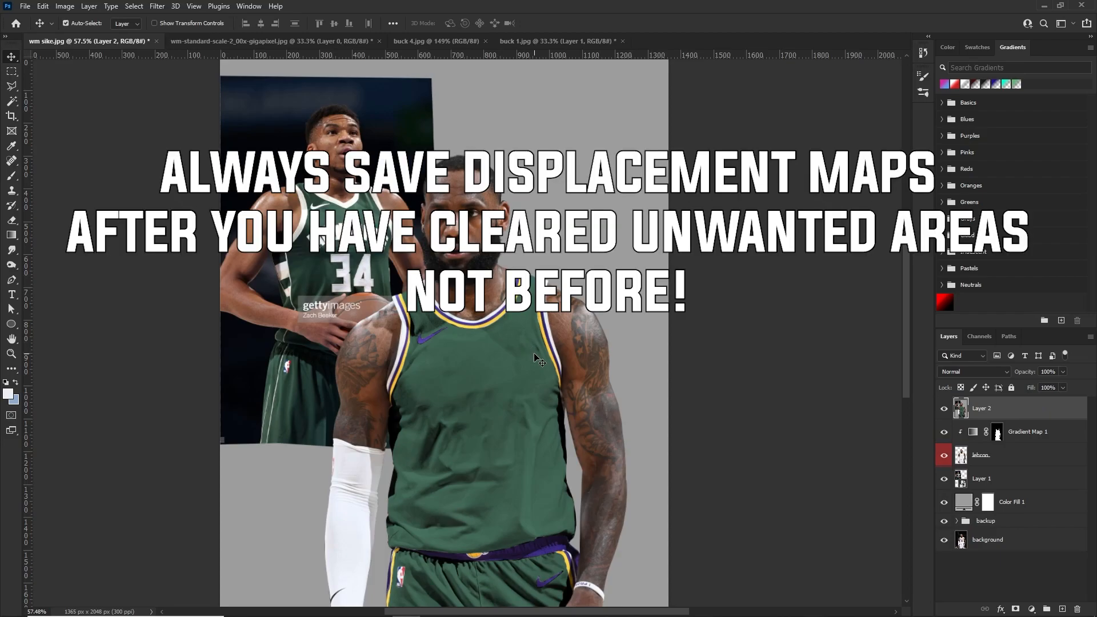
right_click(1007, 418)
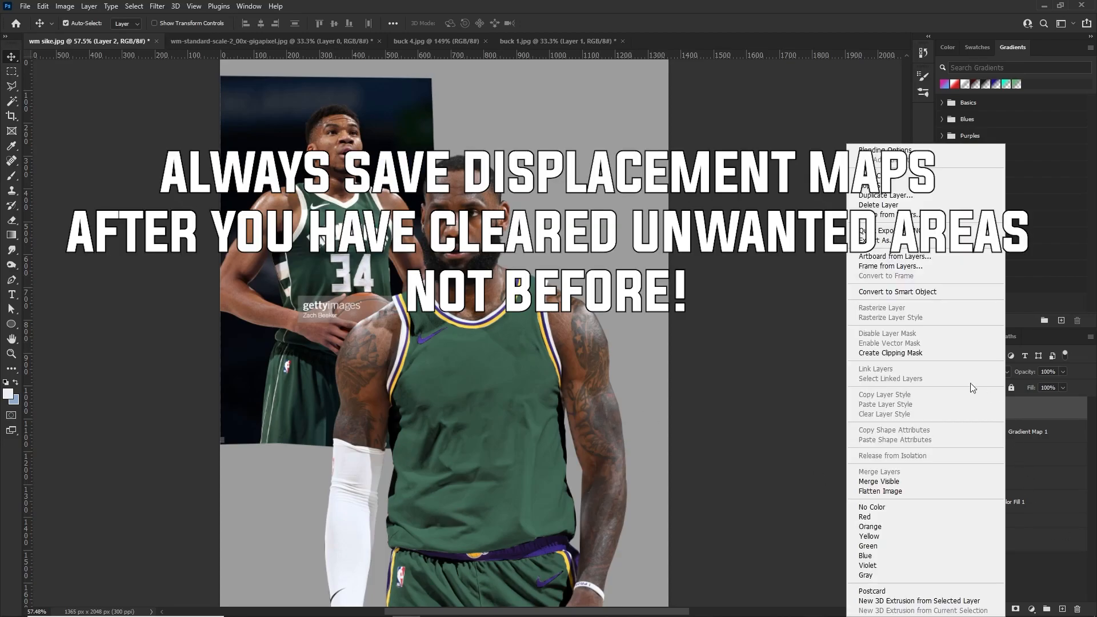
click(910, 294)
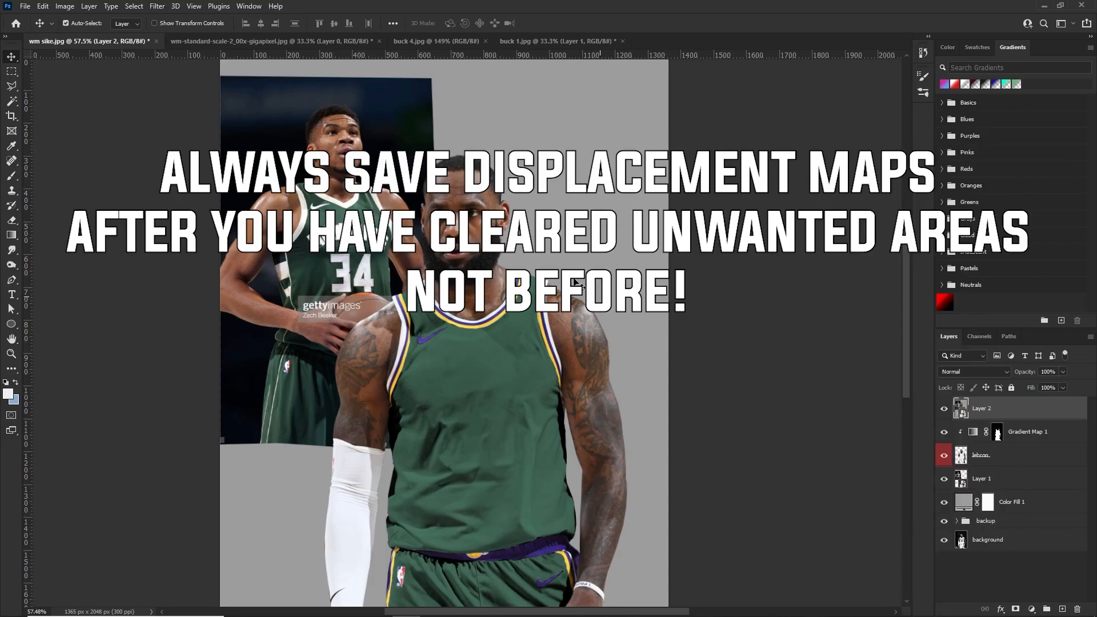
scroll(599, 299, down, 5)
scroll(556, 305, up, 4)
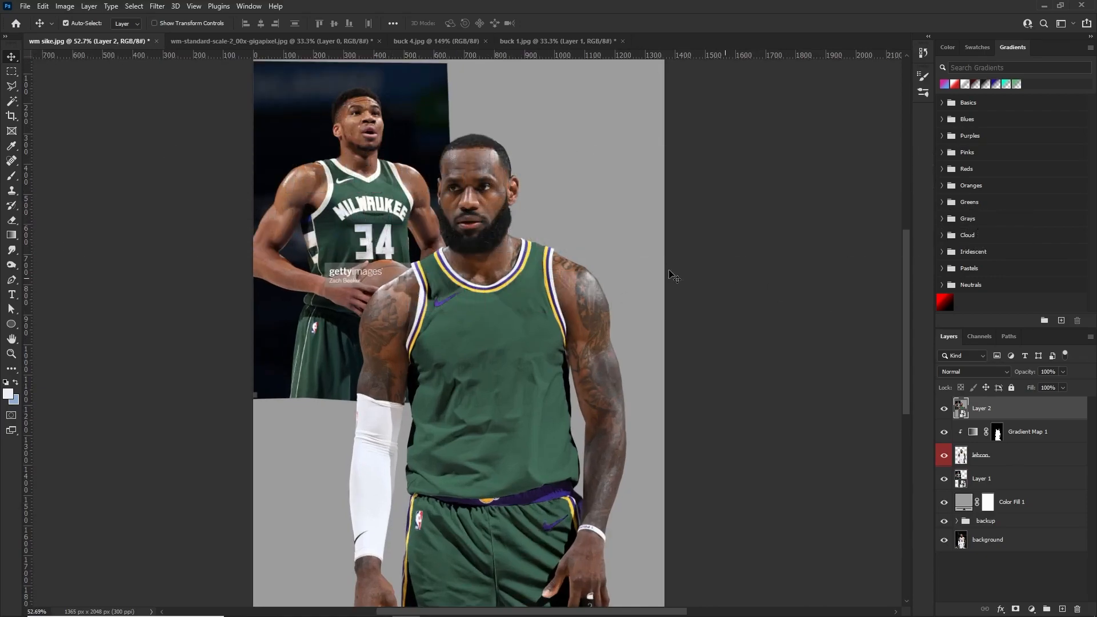
Save the document to the computer in Photoshop format as displacement in the jersey swap 2021 1 tutorial folder
click(28, 6)
click(68, 142)
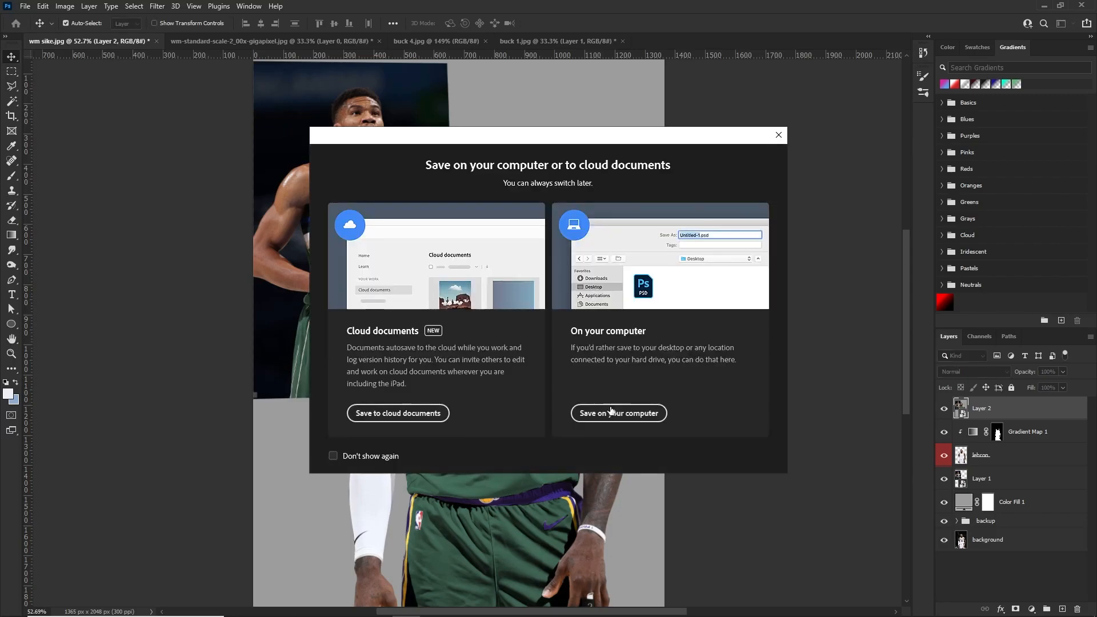
click(609, 413)
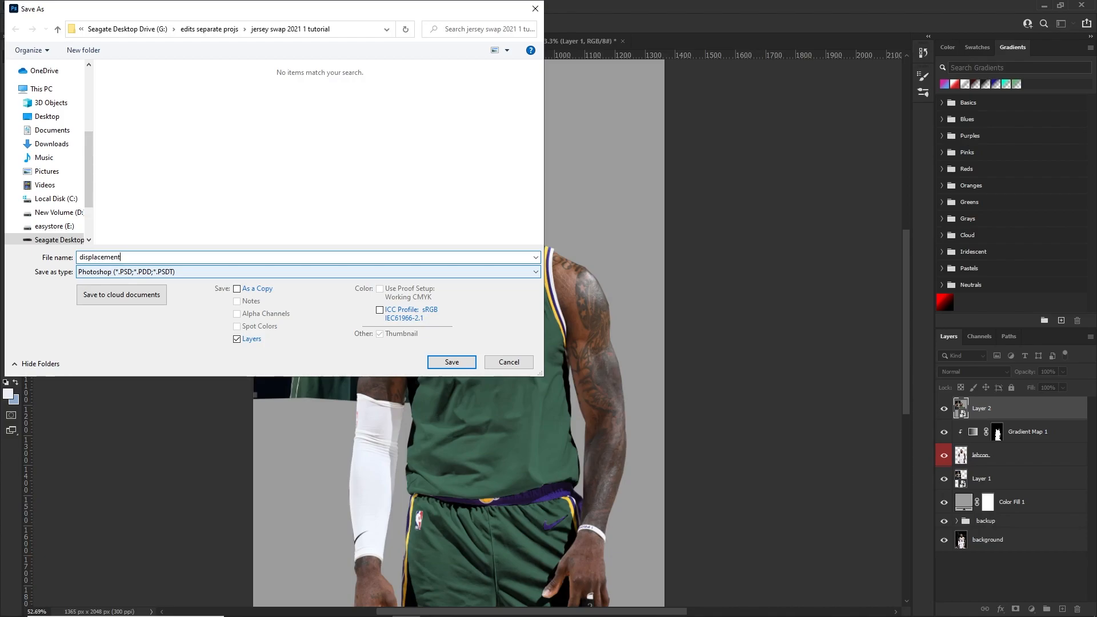
key(Return)
key(Return)
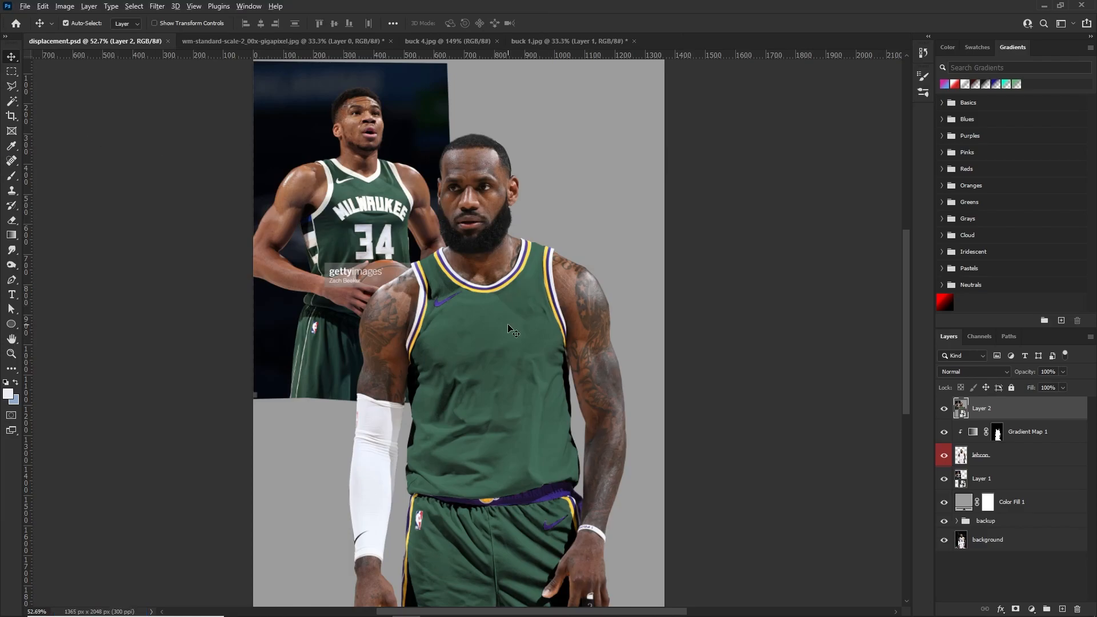
scroll(507, 324, up, 2)
scroll(503, 310, down, 1)
scroll(503, 310, up, 1)
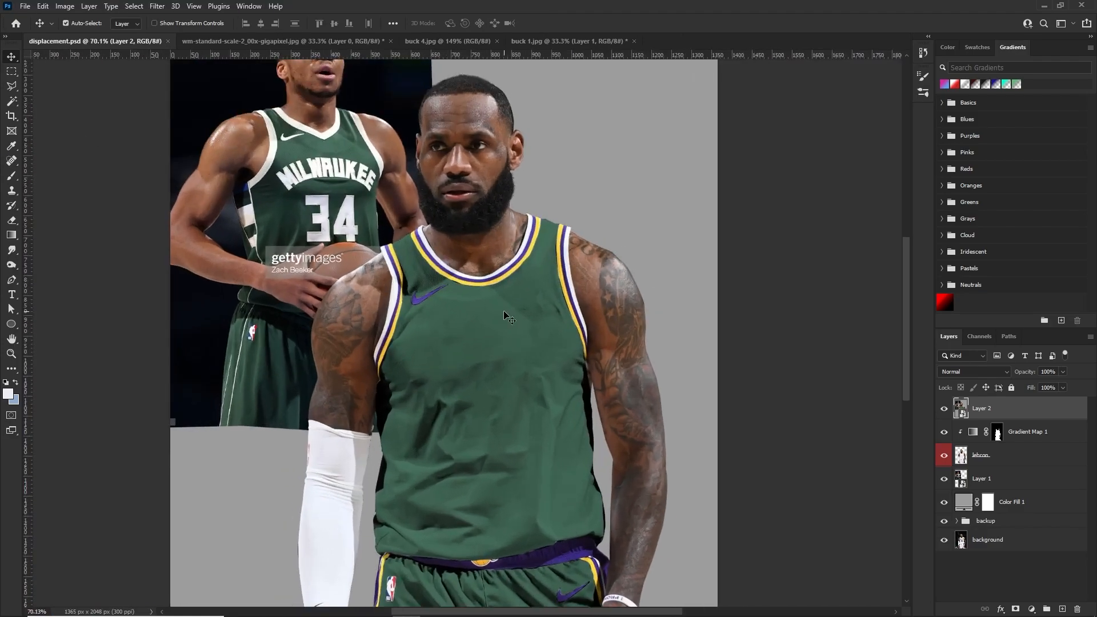
scroll(465, 274, up, 1)
scroll(469, 277, up, 2)
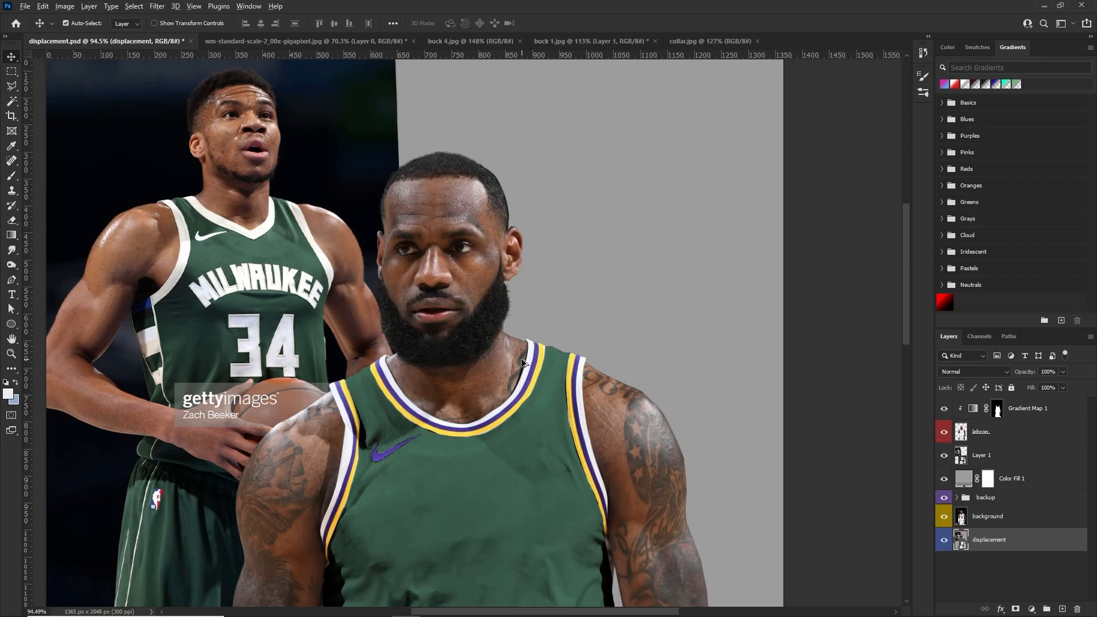
Compare the recolored jersey's collar with the collars in the buck 1.jpg and collar.jpg reference photos
scroll(523, 363, up, 2)
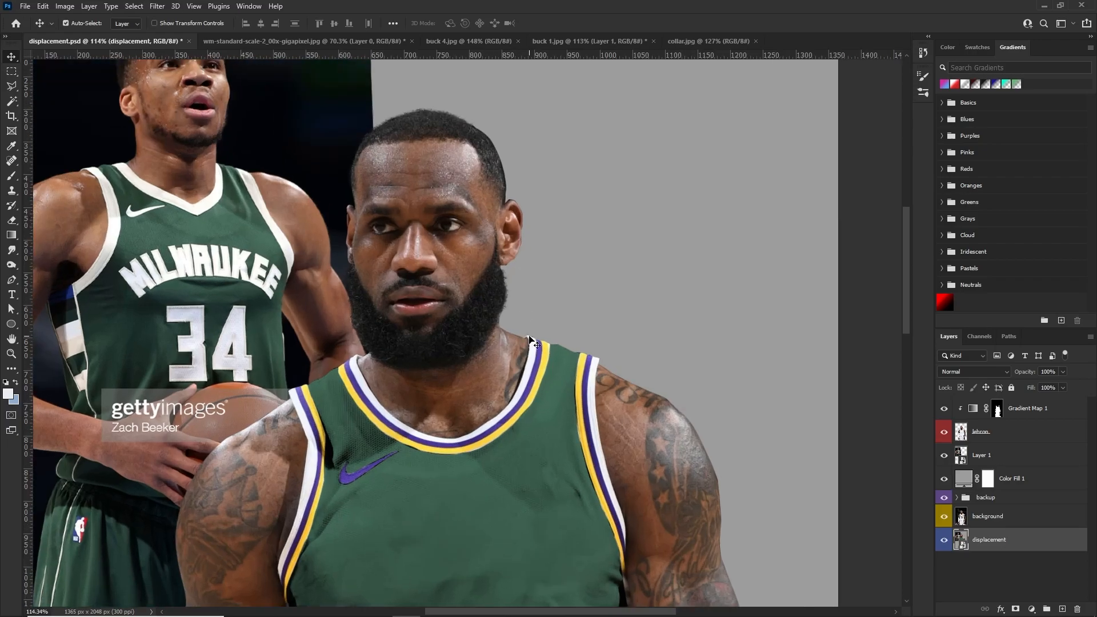
scroll(421, 411, down, 3)
scroll(414, 382, up, 2)
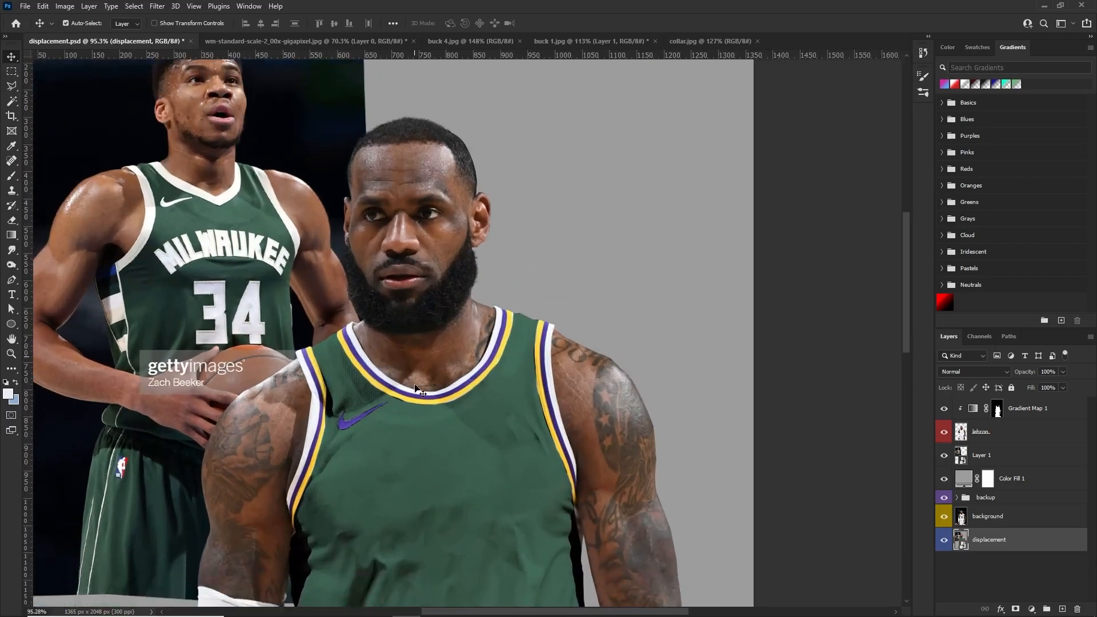
click(602, 42)
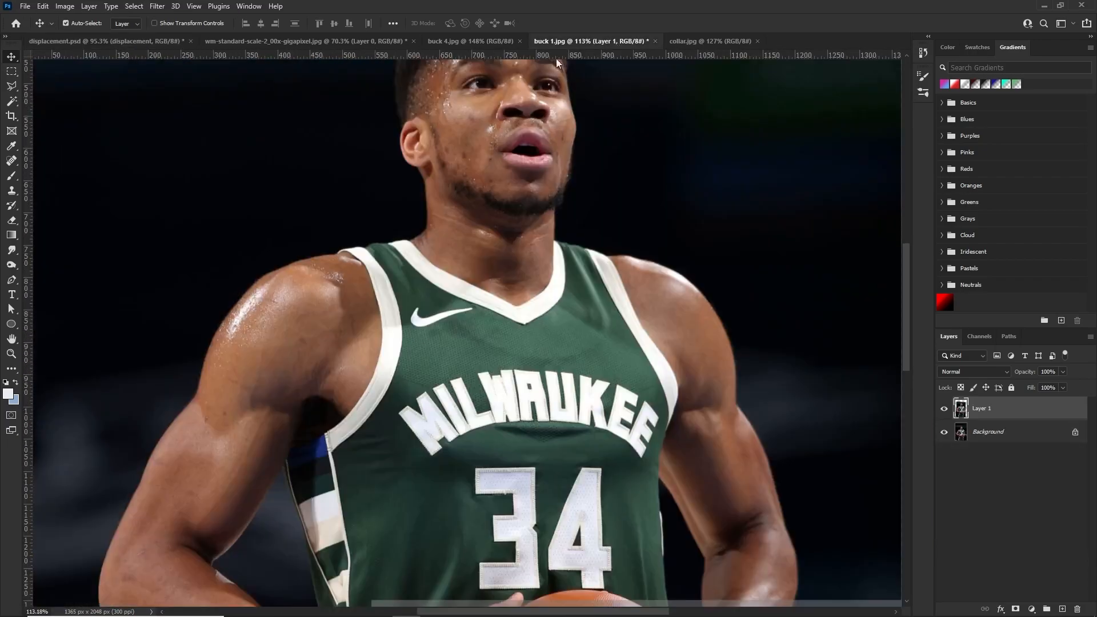
click(710, 41)
scroll(435, 458, up, 2)
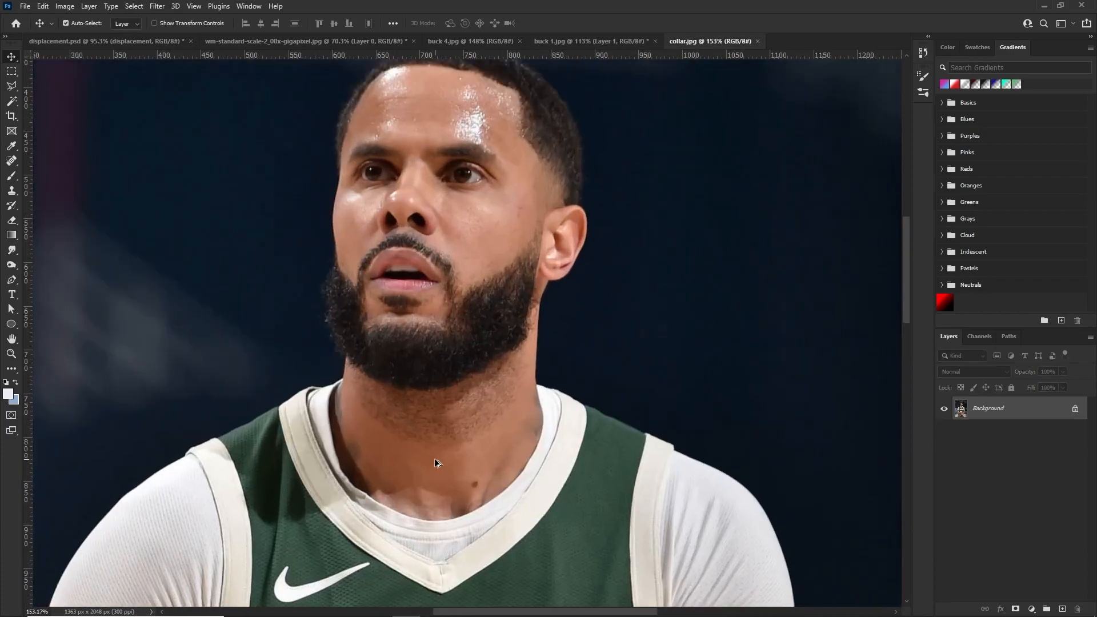
click(117, 46)
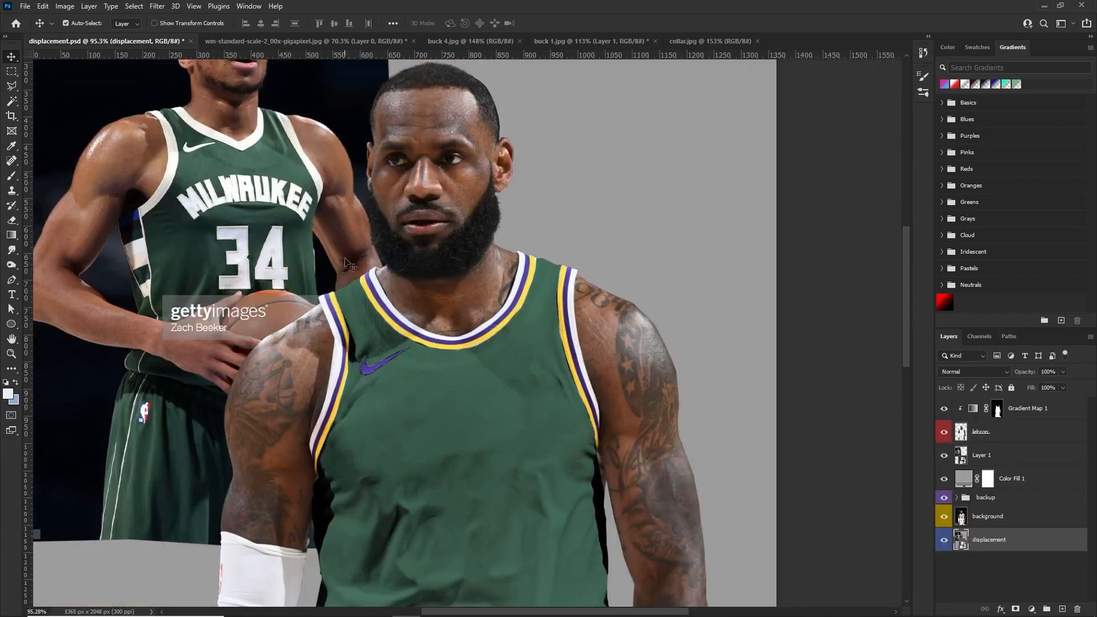
scroll(423, 327, up, 3)
scroll(432, 337, down, 5)
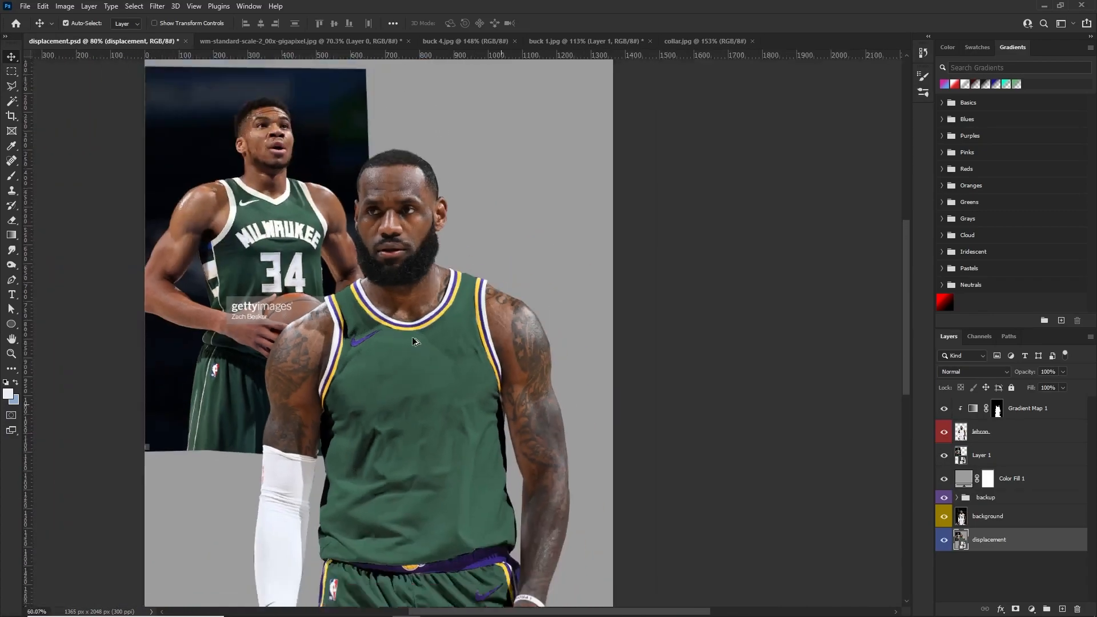
scroll(461, 225, up, 5)
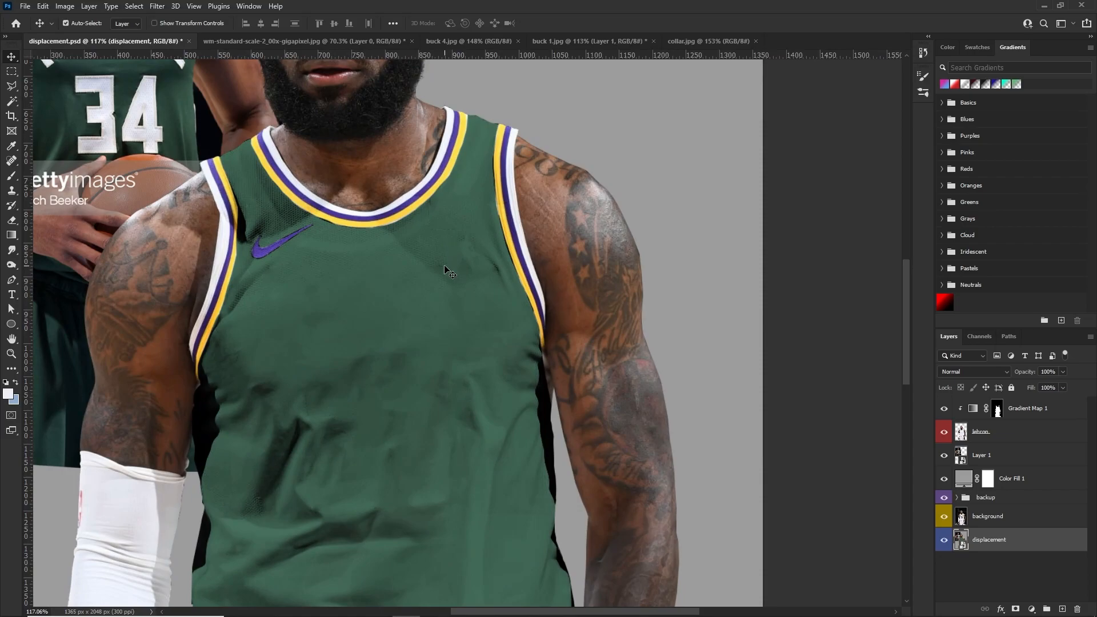
scroll(420, 312, down, 4)
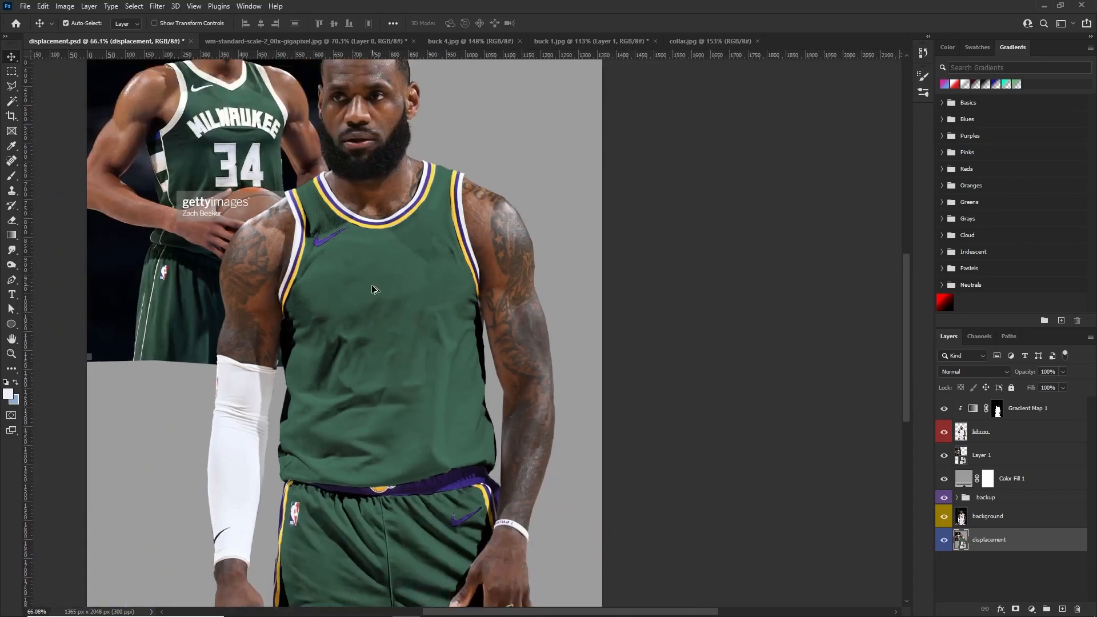
scroll(404, 311, up, 2)
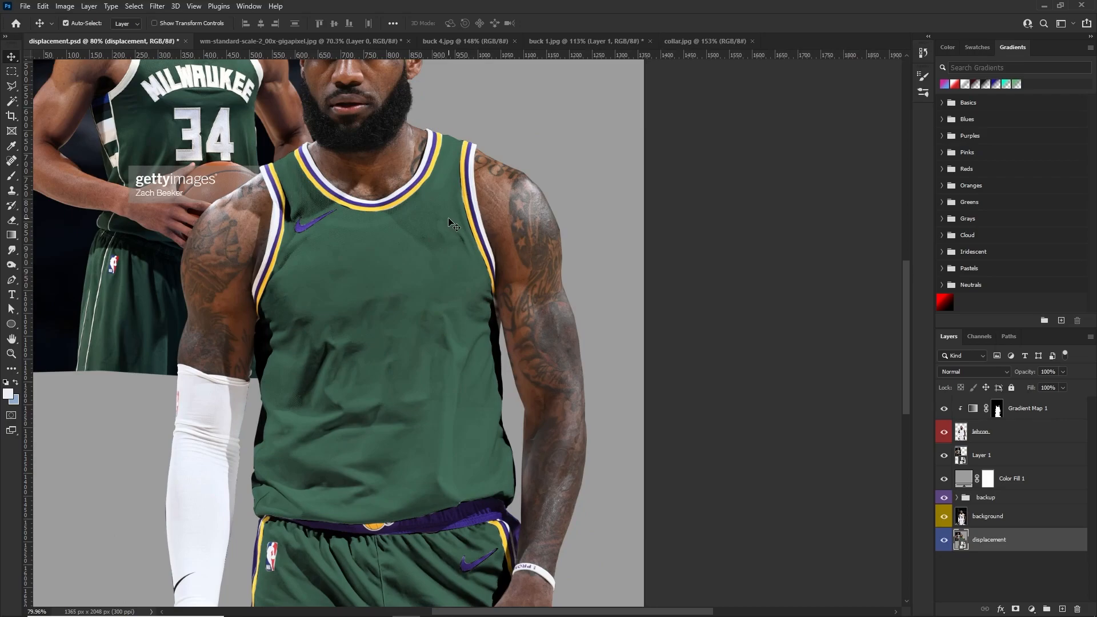
scroll(305, 234, up, 1)
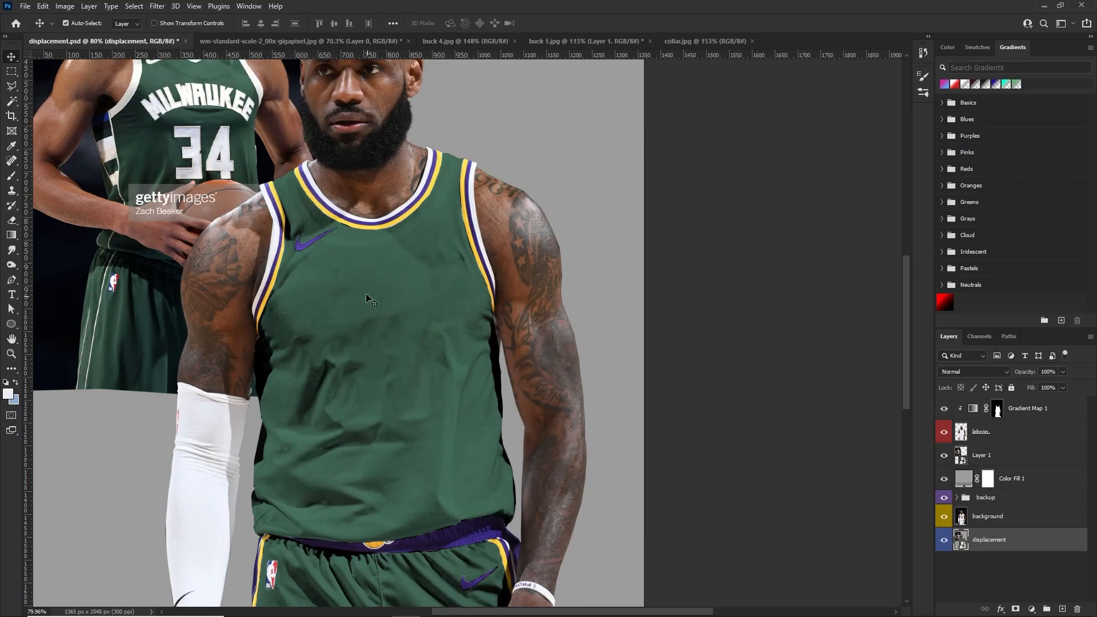
scroll(374, 308, down, 1)
scroll(379, 222, up, 3)
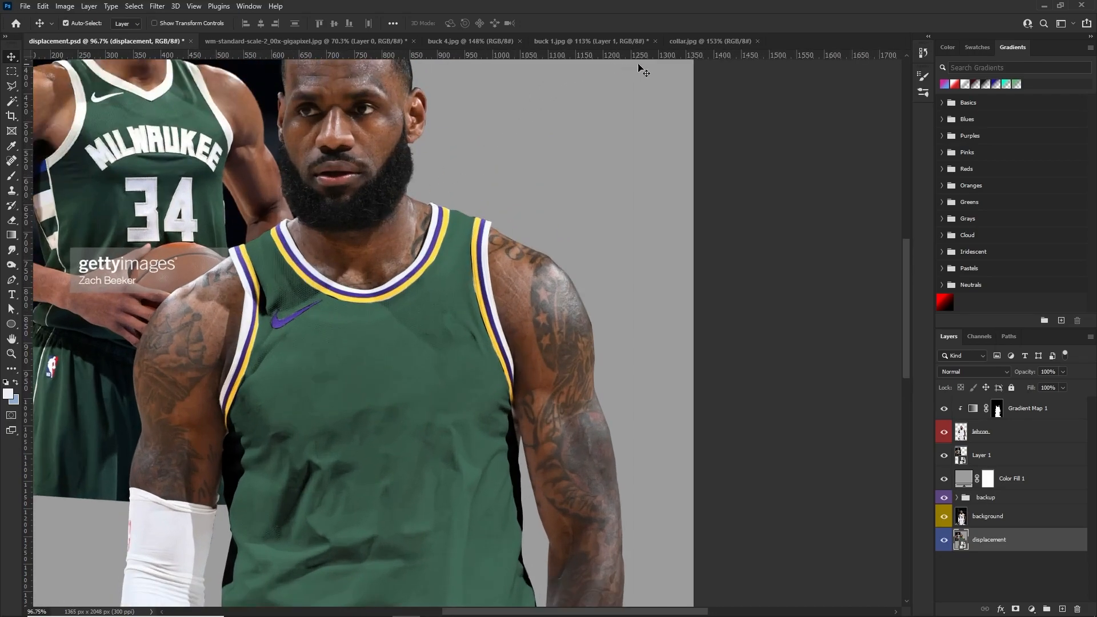
Trace a closed Pen tool path around the cream V-neck collar of the jersey in collar.jpg
click(698, 41)
scroll(413, 360, up, 4)
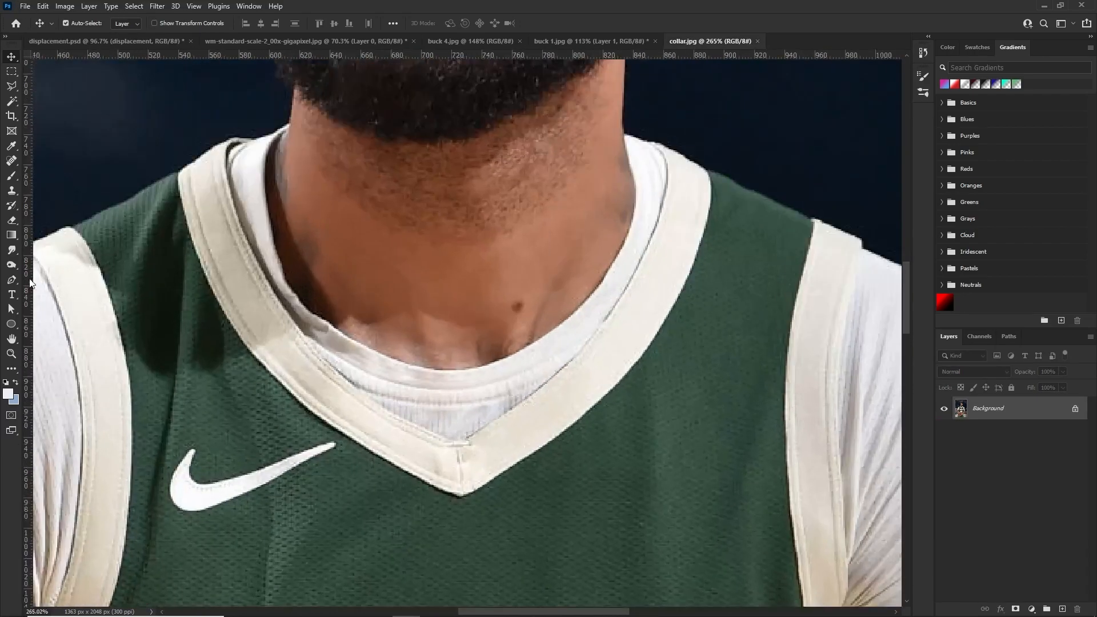
key(r)
scroll(257, 360, up, 2)
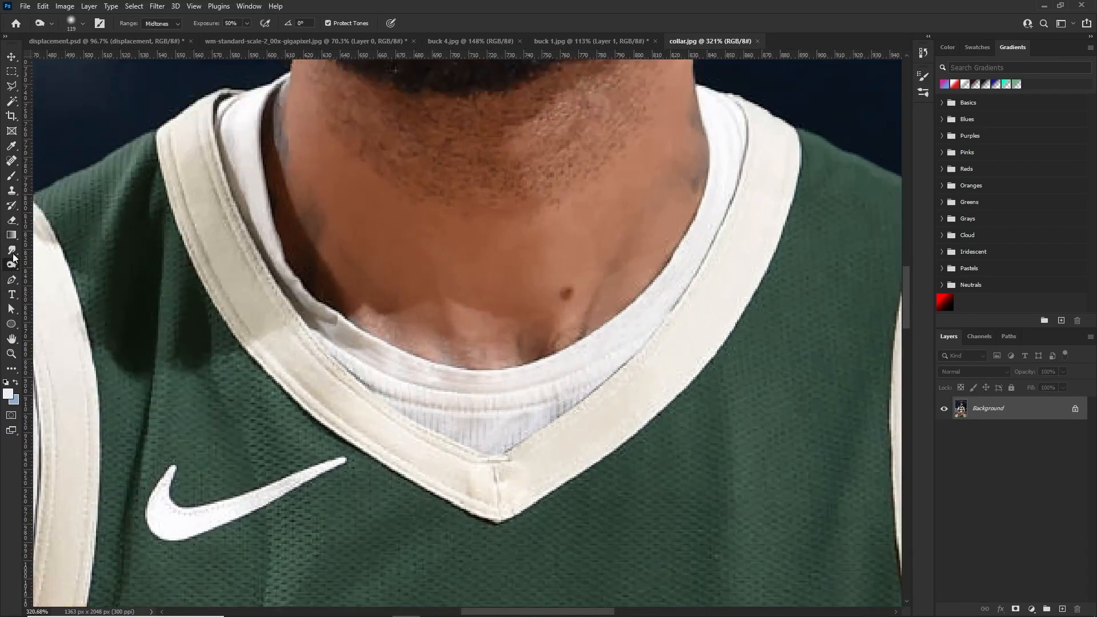
key(p)
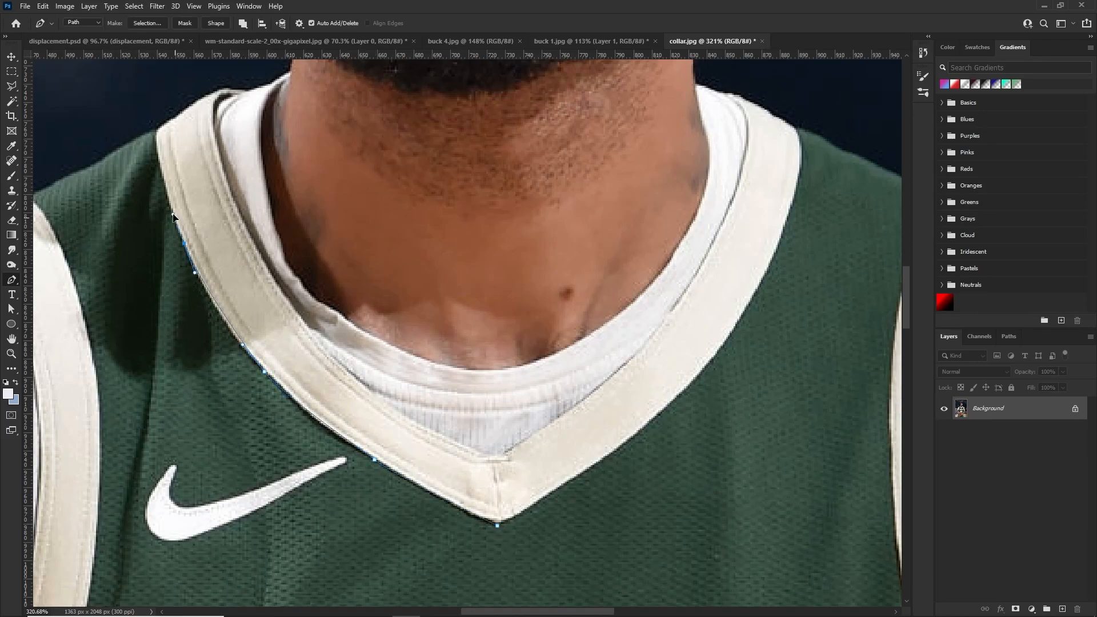
scroll(173, 153, up, 2)
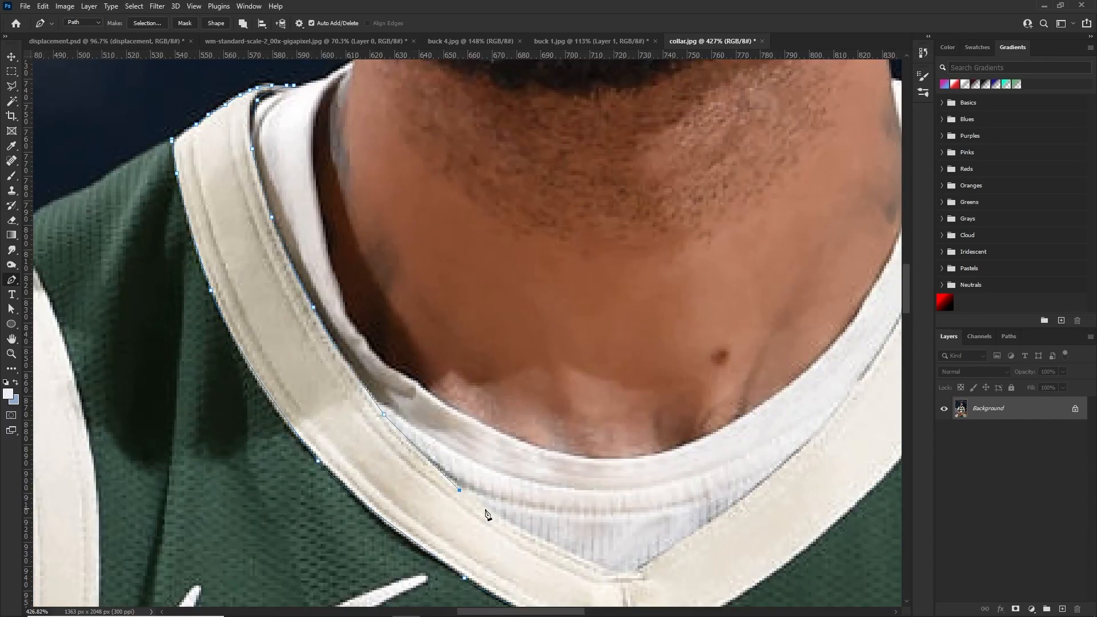
click(571, 555)
click(623, 575)
scroll(623, 575, down, 2)
drag(683, 460, 710, 436)
drag(798, 284, 812, 253)
drag(815, 234, 819, 218)
drag(821, 185, 818, 170)
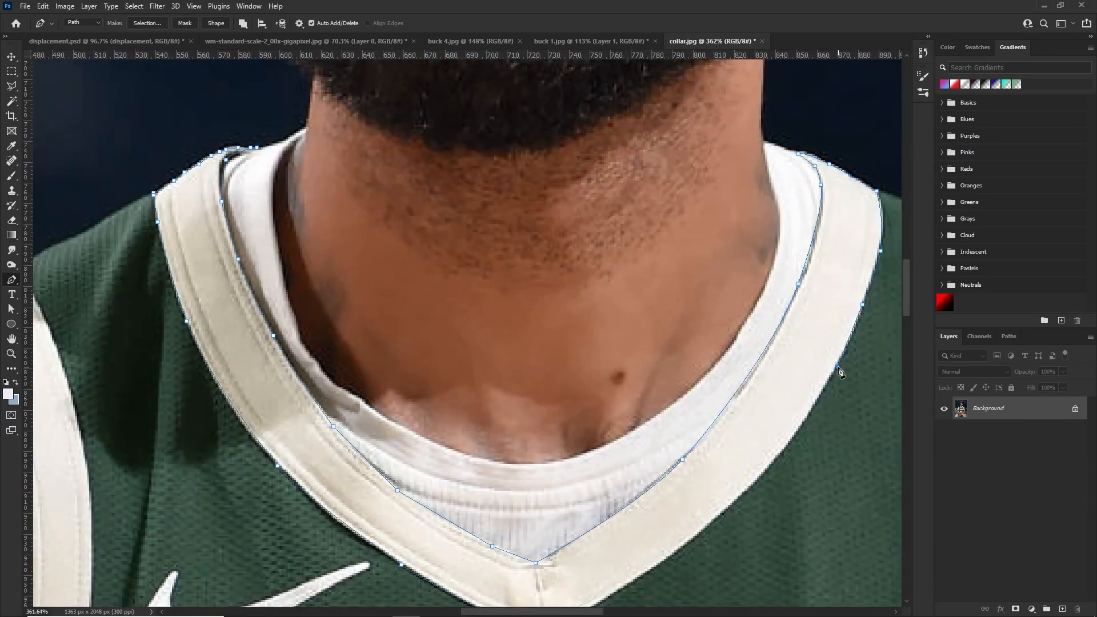
scroll(837, 369, down, 2)
drag(754, 404, 717, 443)
click(544, 572)
Make a selection from the collar path and copy the selected collar to a new layer
scroll(543, 320, down, 7)
right_click(441, 214)
click(464, 263)
key(Return)
scroll(826, 480, down, 3)
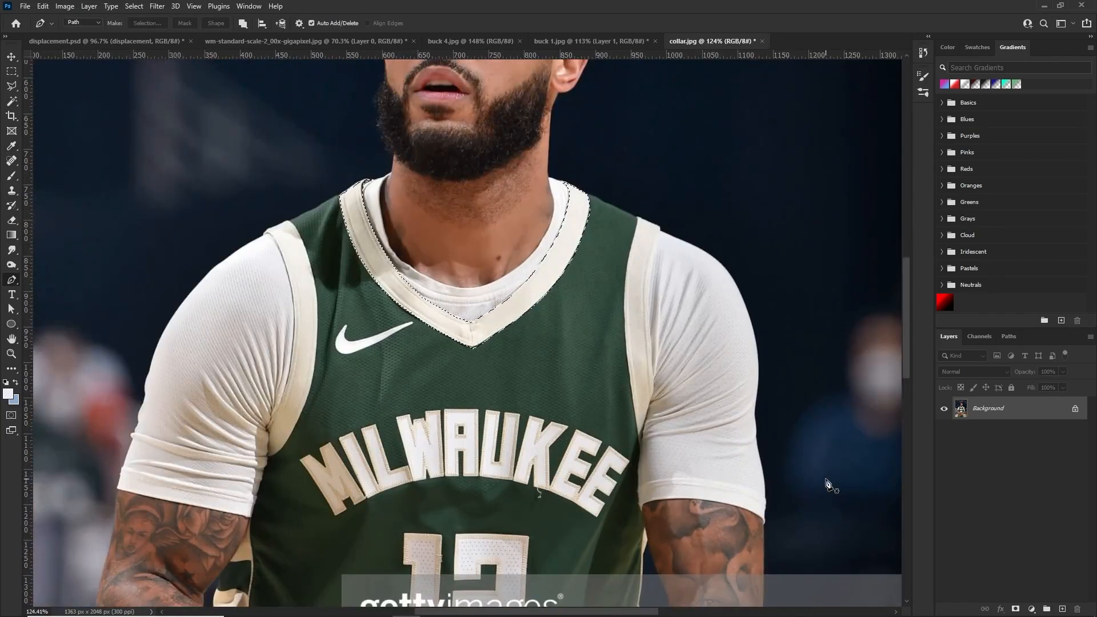
key(ctrl+j)
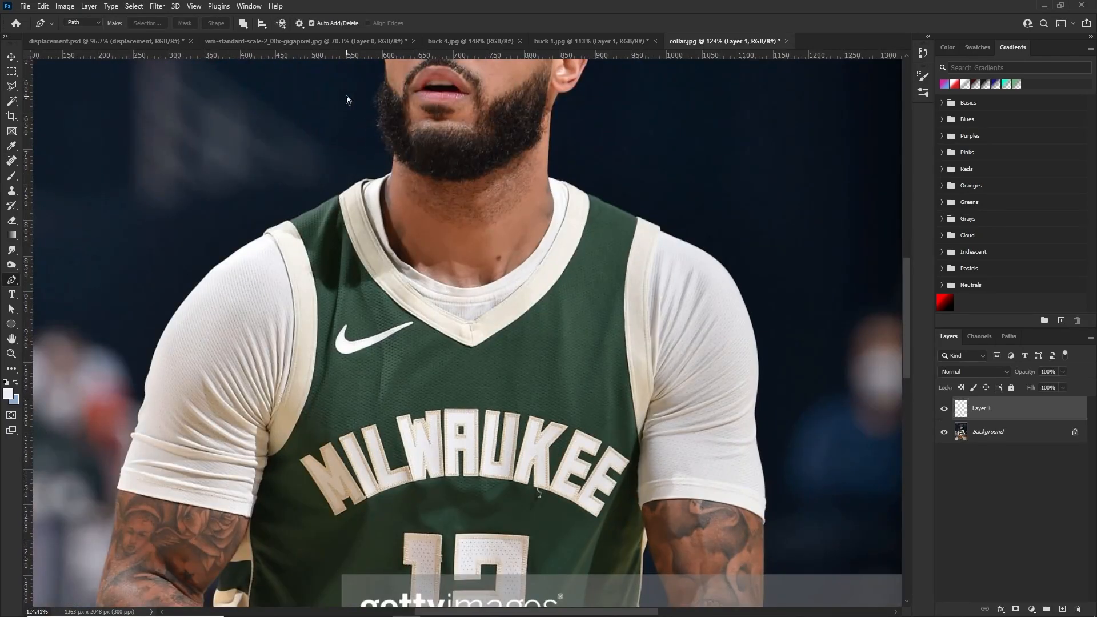
Paste the collar into displacement.psd, position it over the player's neckline and rotate it -4.26 degrees
click(76, 42)
key(v)
key(ctrl+v)
key(ctrl+t)
drag(422, 368, 466, 284)
drag(555, 180, 551, 171)
drag(509, 258, 508, 258)
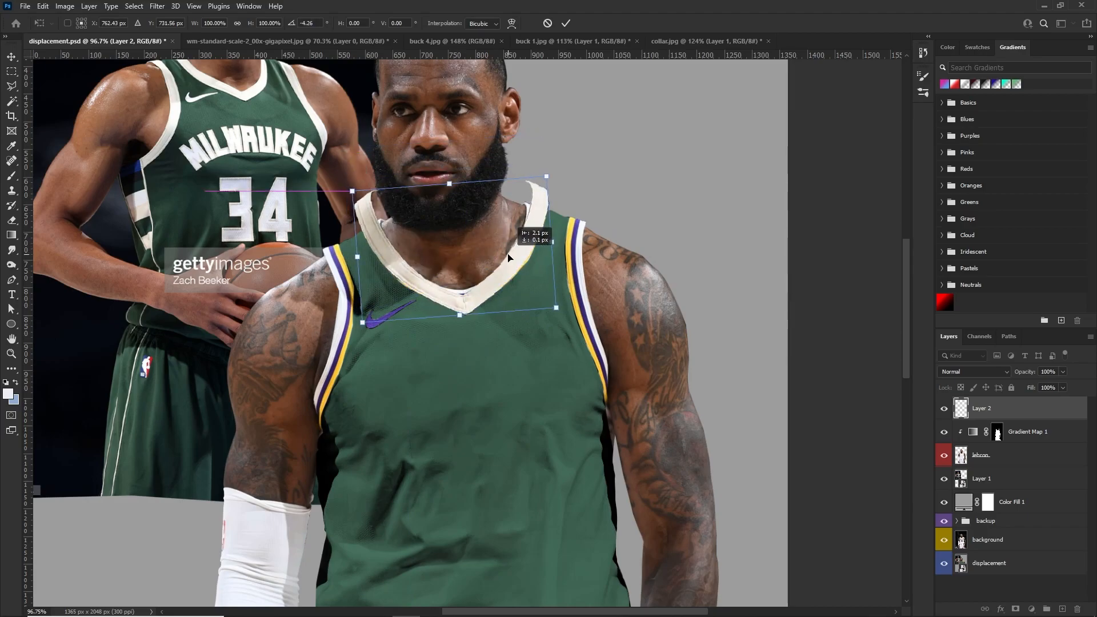
key(Return)
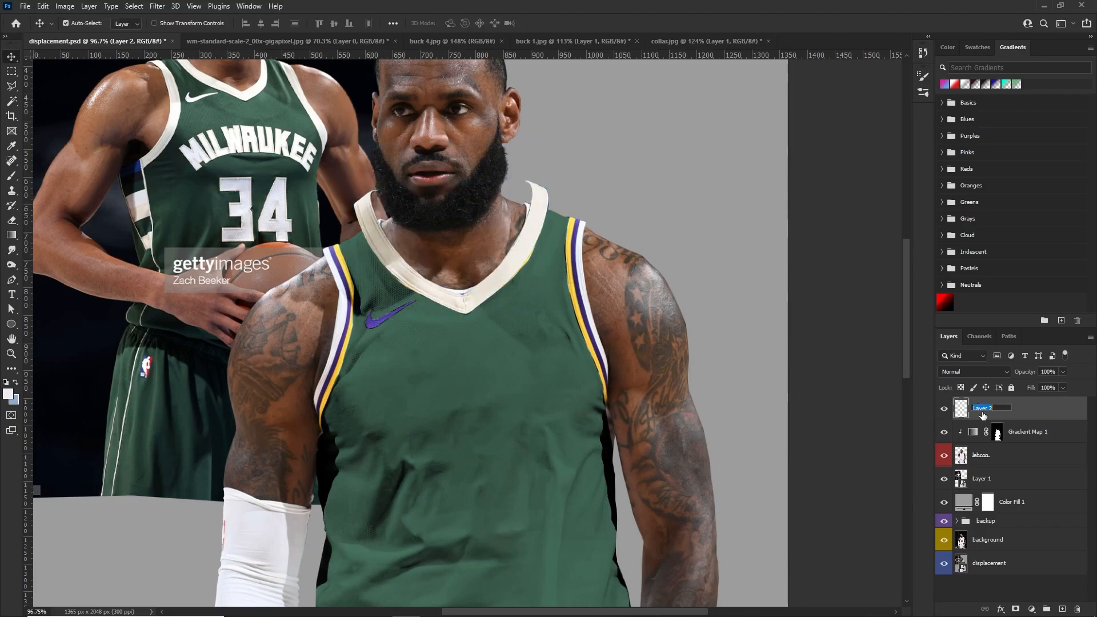
Rename the pasted layer as collar and convert it to a smart object
click(982, 415)
text(collar)
key(Return)
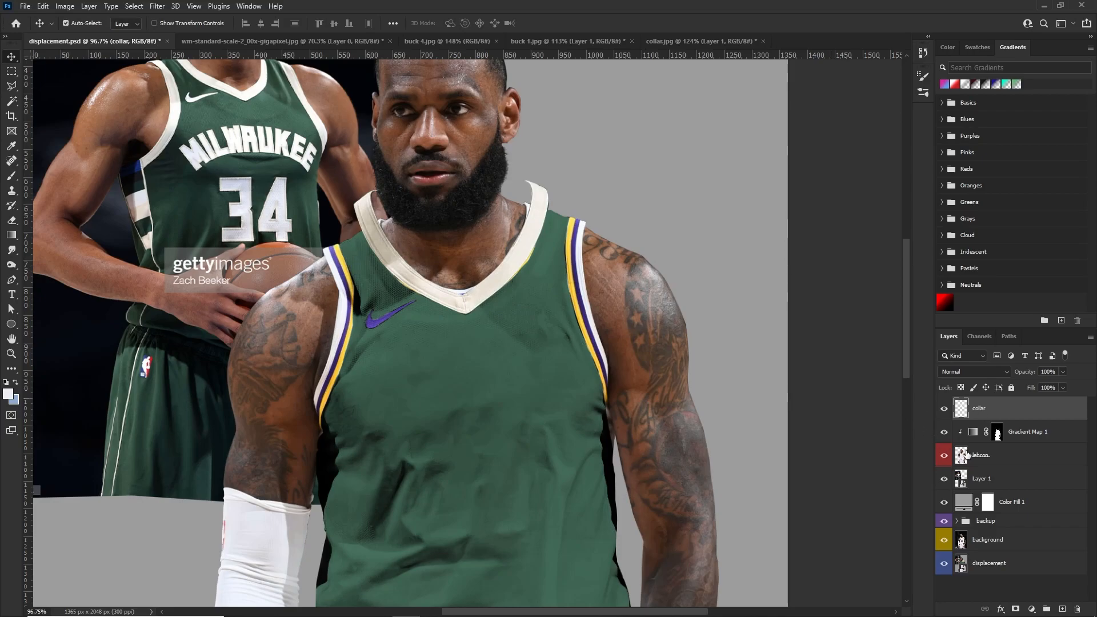
right_click(986, 413)
click(880, 296)
Nudge the collar slightly upward over the jersey's neckline
scroll(437, 148, up, 3)
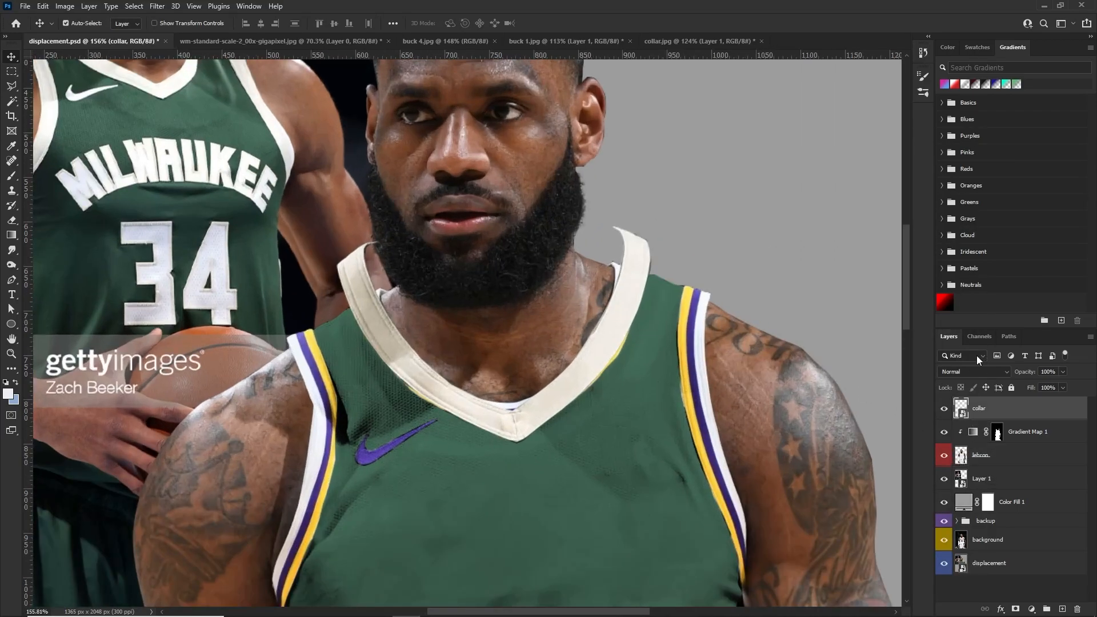
scroll(635, 330, up, 2)
mouse_move(635, 331)
mouse_down()
mouse_move(615, 318)
mouse_move(631, 318)
mouse_up()
key(ctrl+t)
right_click(593, 331)
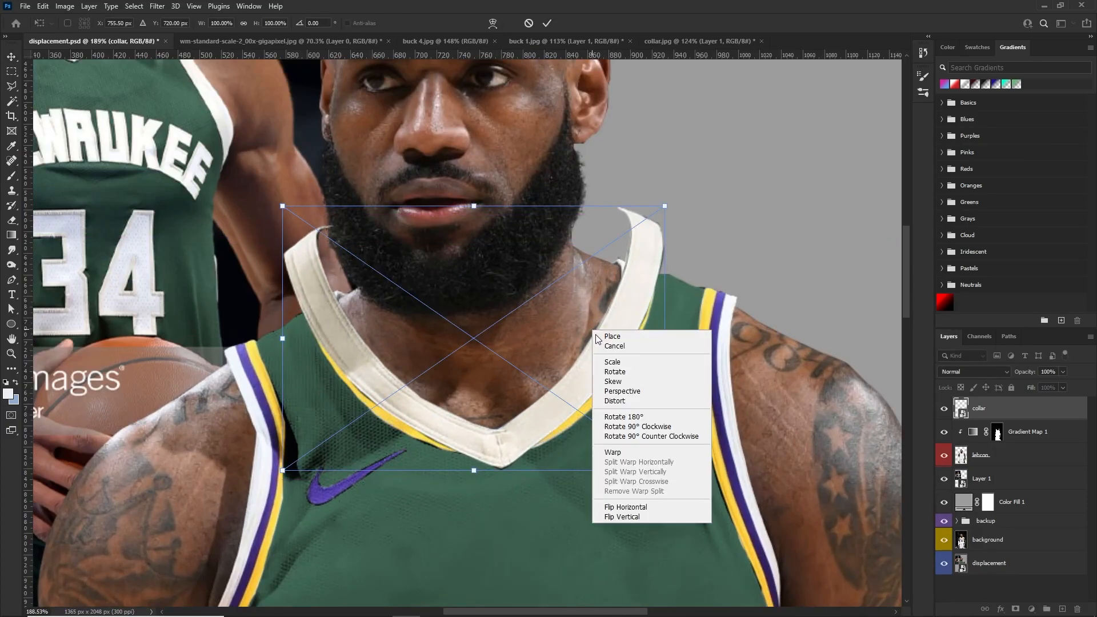
click(612, 452)
drag(665, 205, 648, 259)
key(Escape)
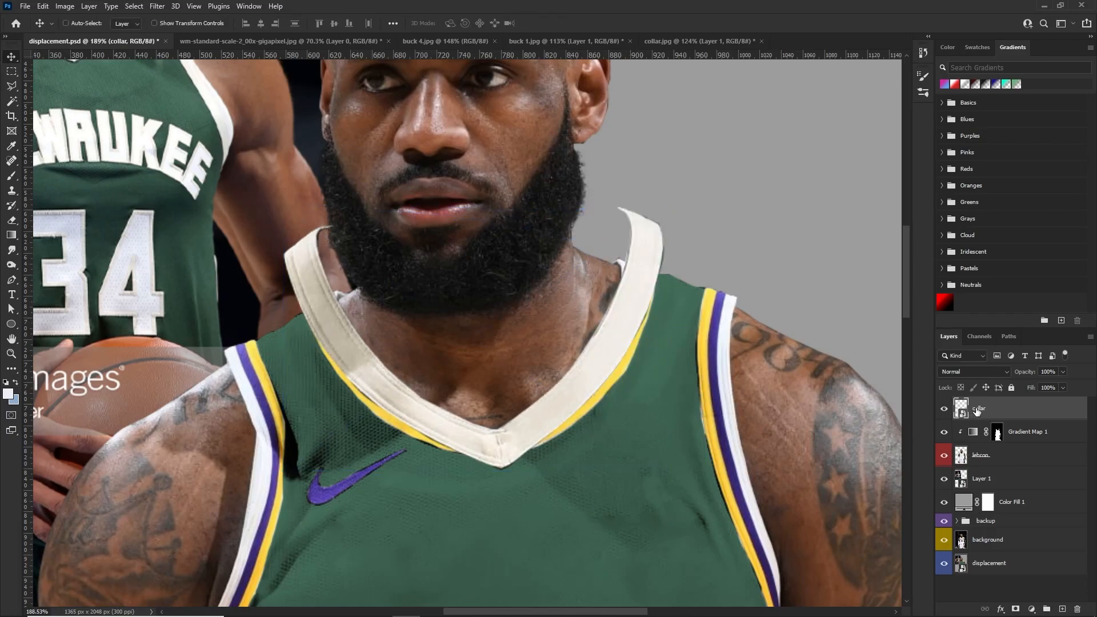
Start the Liquify filter on the collar layer and use the lebron layer as its backdrop
click(158, 7)
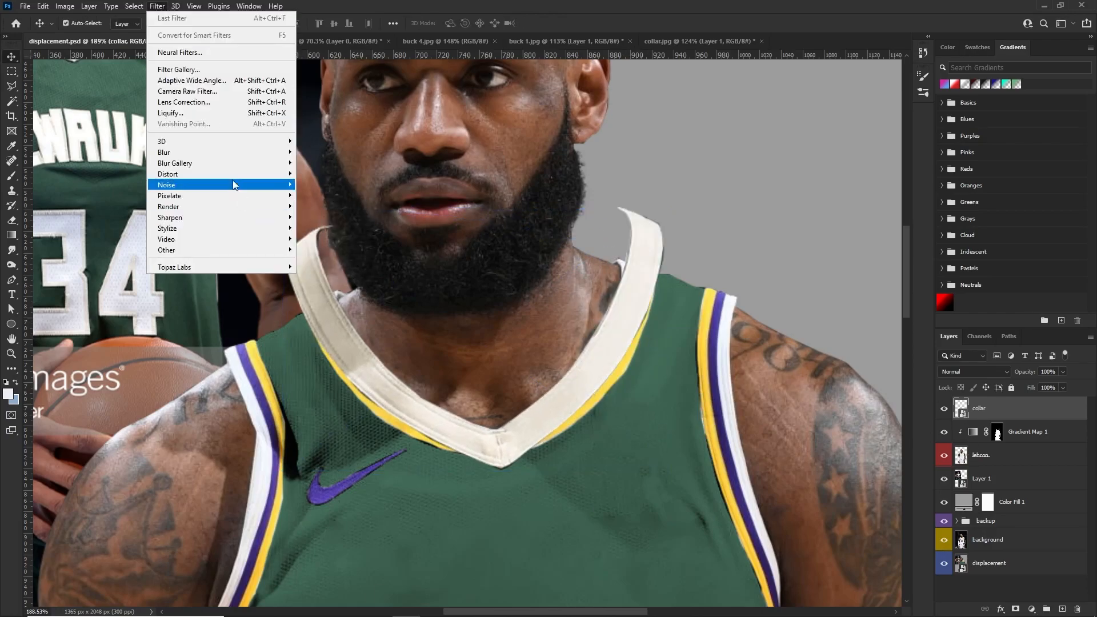
click(214, 113)
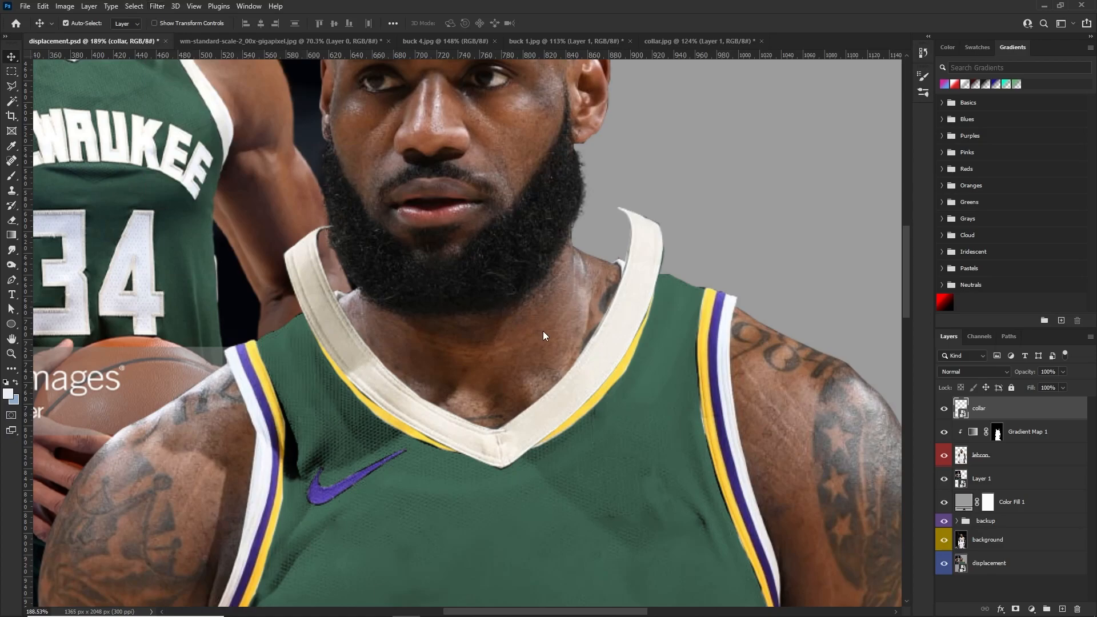
scroll(485, 262, up, 10)
scroll(427, 313, up, 2)
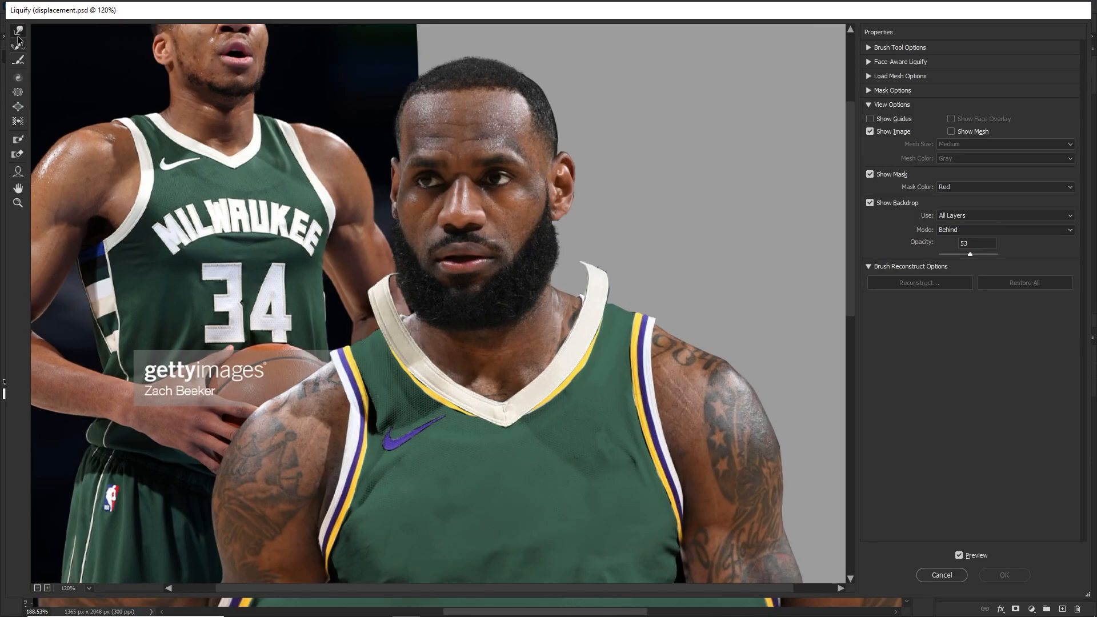
click(970, 216)
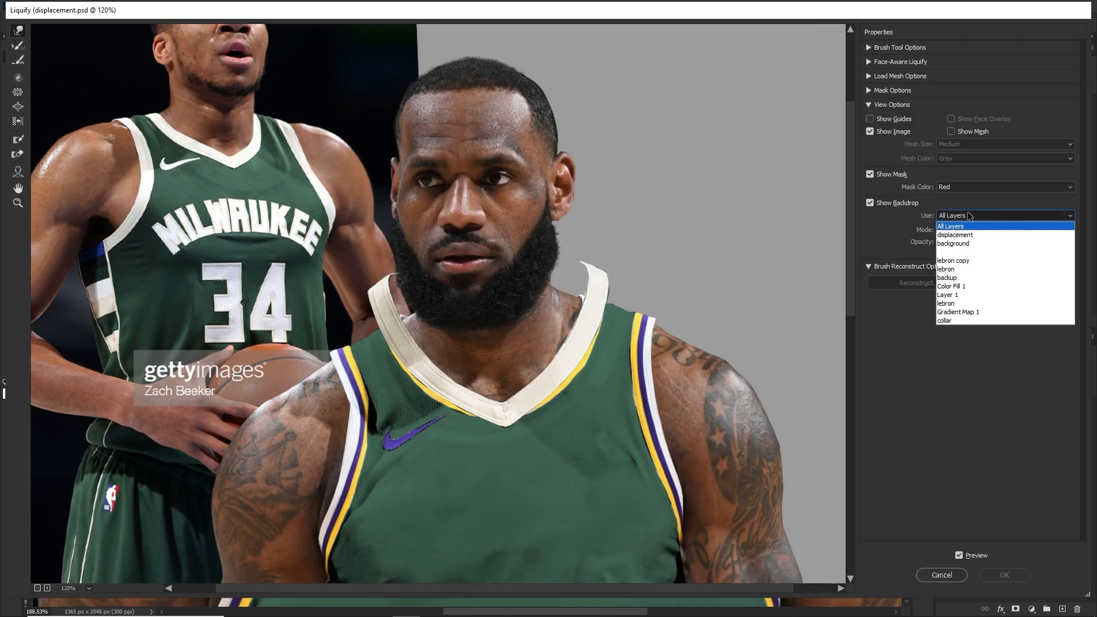
click(946, 269)
scroll(550, 354, up, 2)
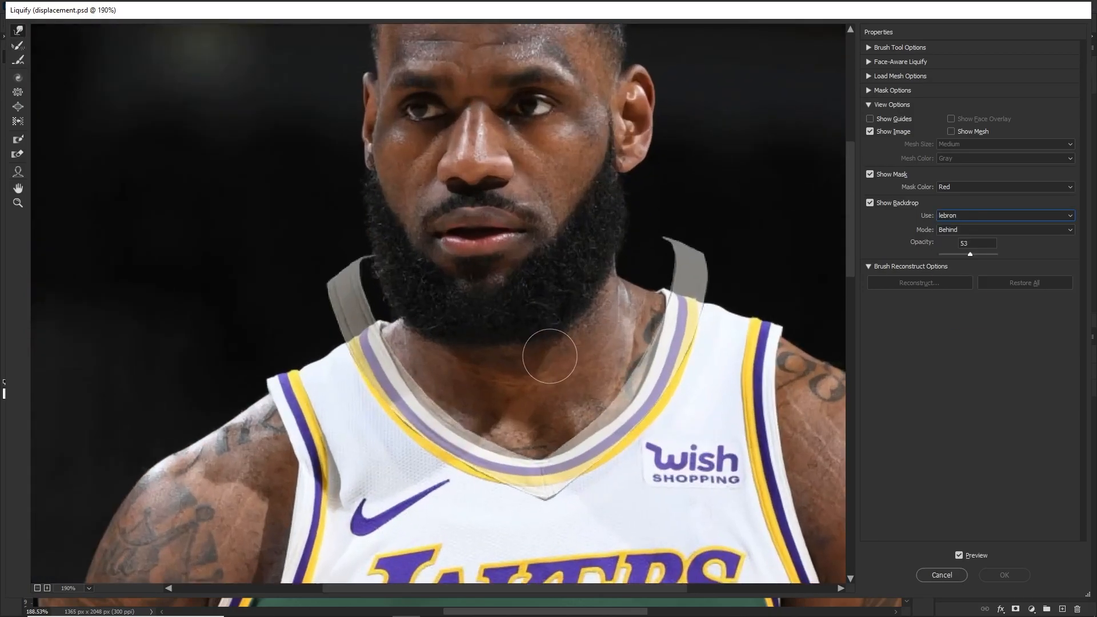
Warp the collar with the Liquify brush at varying sizes, pulling both shoulder ends and the inner edge onto the original neckline
key(bracketright)
key(bracketright)
key(bracketright)
key(bracketright)
key(bracketright)
key(bracketright)
key(bracketright)
key(bracketright)
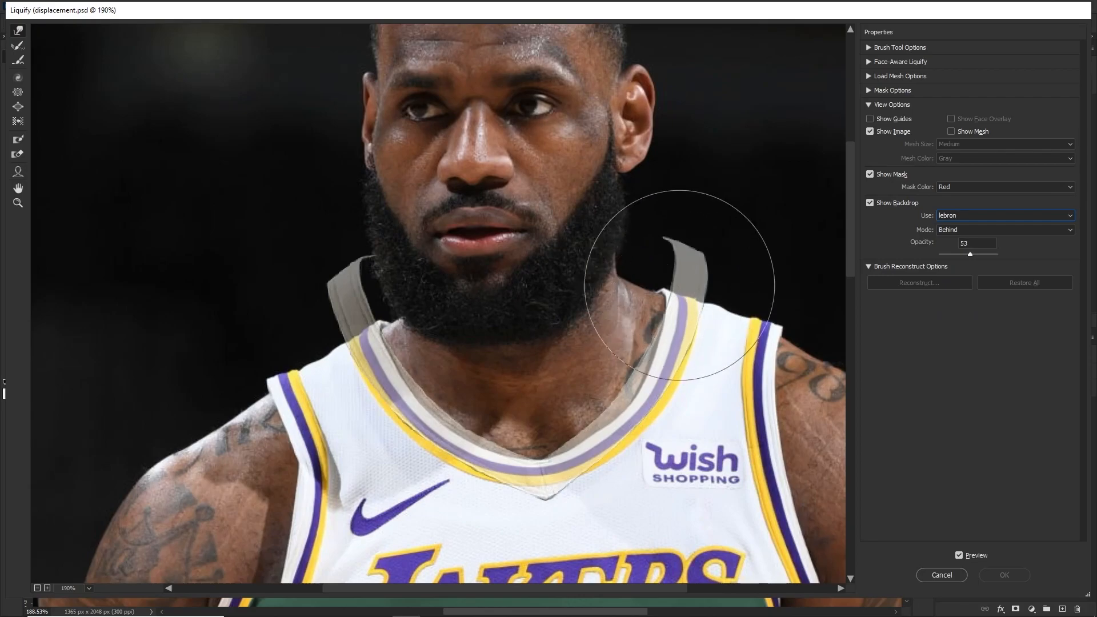
mouse_move(675, 255)
mouse_down()
mouse_move(691, 271)
mouse_move(680, 299)
mouse_move(634, 296)
mouse_move(621, 281)
mouse_move(629, 301)
mouse_move(625, 287)
mouse_move(626, 297)
mouse_move(693, 294)
mouse_move(656, 441)
mouse_move(640, 390)
mouse_move(616, 383)
mouse_move(617, 416)
mouse_move(595, 436)
mouse_move(619, 460)
mouse_move(534, 441)
mouse_move(494, 475)
mouse_move(429, 462)
mouse_move(443, 479)
mouse_move(419, 465)
mouse_move(458, 489)
mouse_move(407, 448)
mouse_move(420, 437)
mouse_up()
key(bracketleft)
key(bracketleft)
key(bracketleft)
key(bracketleft)
drag(484, 424, 478, 433)
key([)
key([)
key(])
key(])
key(])
key(])
mouse_move(350, 265)
mouse_down()
mouse_move(360, 290)
mouse_move(360, 250)
mouse_move(379, 286)
mouse_move(364, 274)
mouse_move(366, 289)
mouse_move(318, 336)
mouse_up()
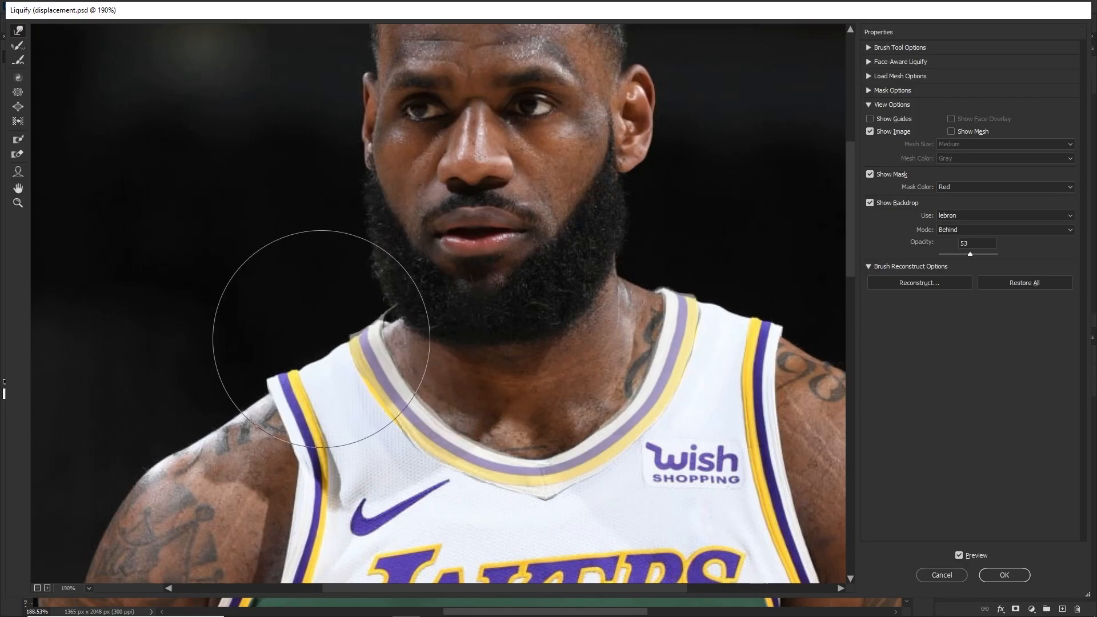
Fine-tune the collar's end beside the beard and its V-shaped tip with smaller Liquify brush strokes
key([)
key([)
key([)
key([)
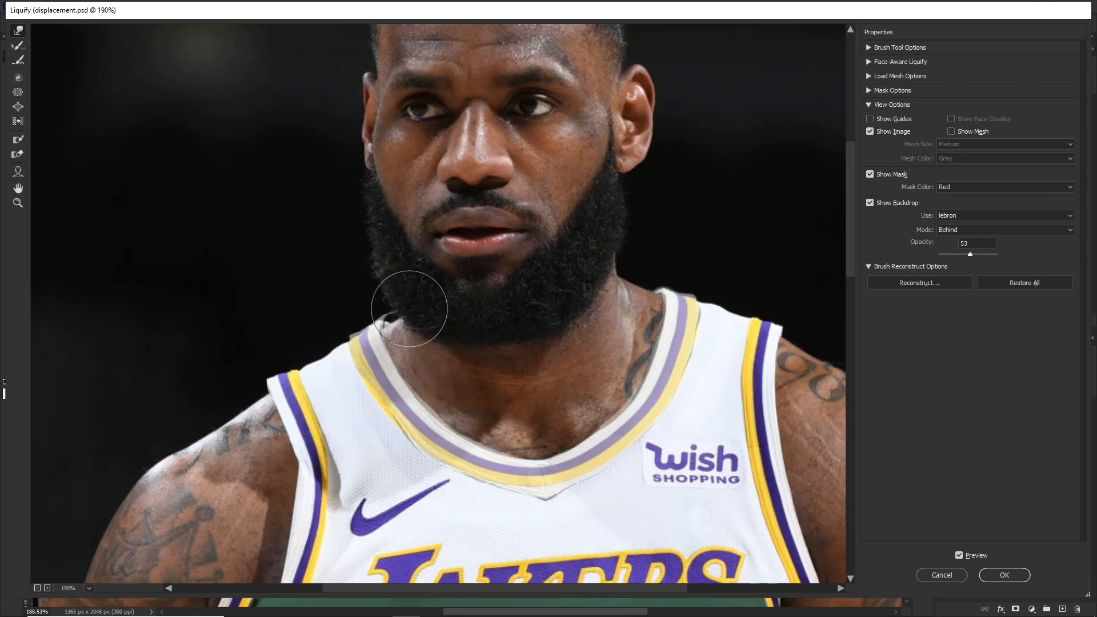
drag(407, 300, 347, 331)
key(])
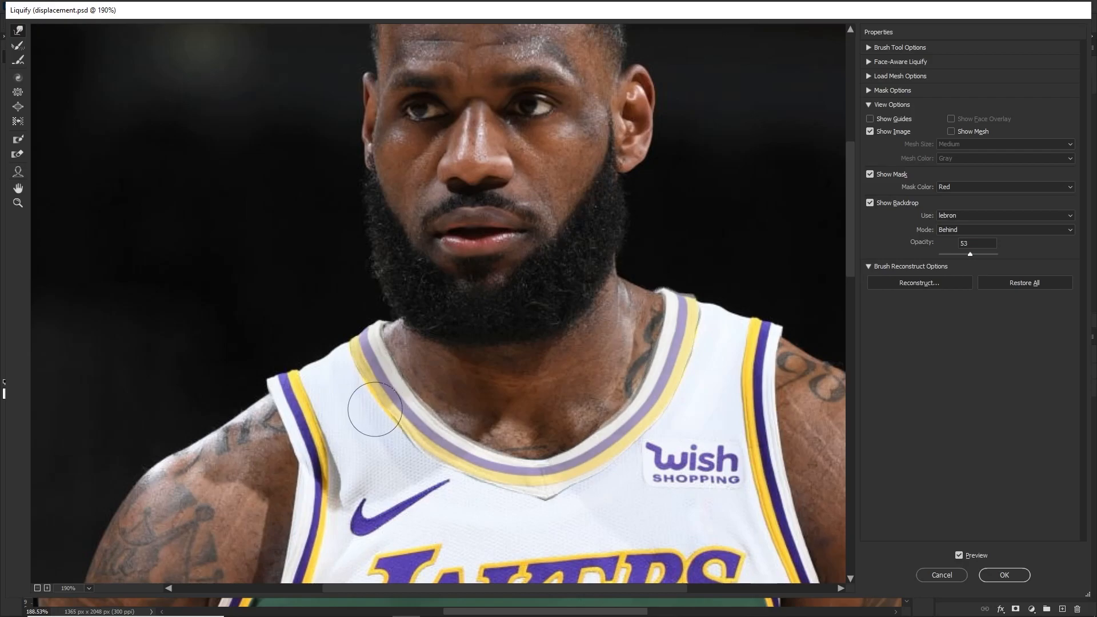
key(])
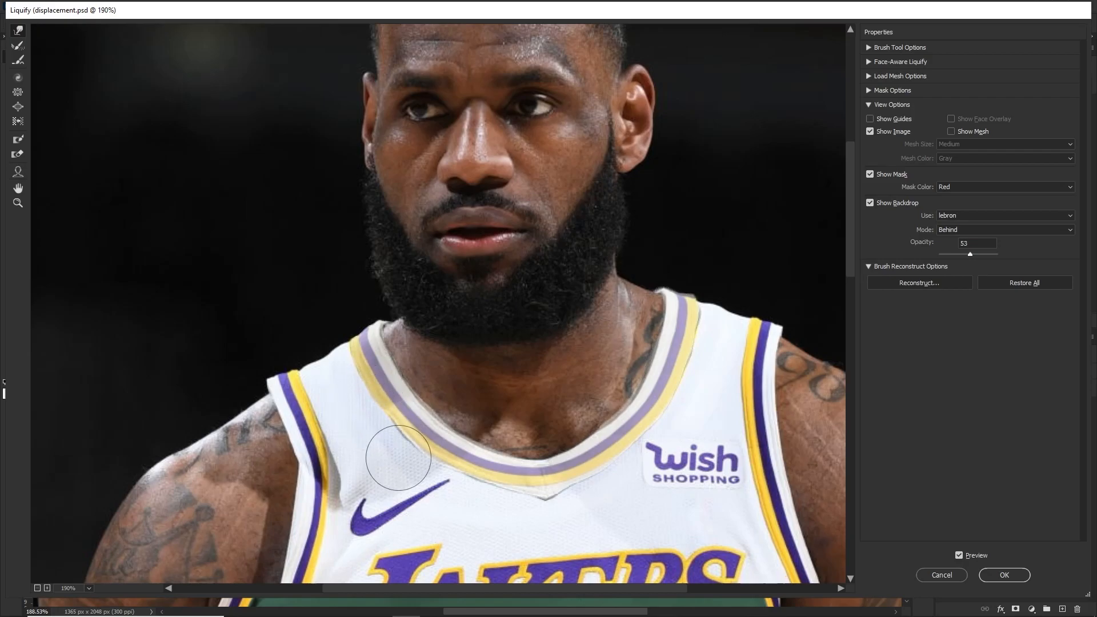
key(])
drag(527, 483, 557, 497)
key([)
key([)
Refine the collar's edges over the original trim with the backdrop opacity at 100, set it to 54 and apply Liquify
drag(969, 258, 1008, 261)
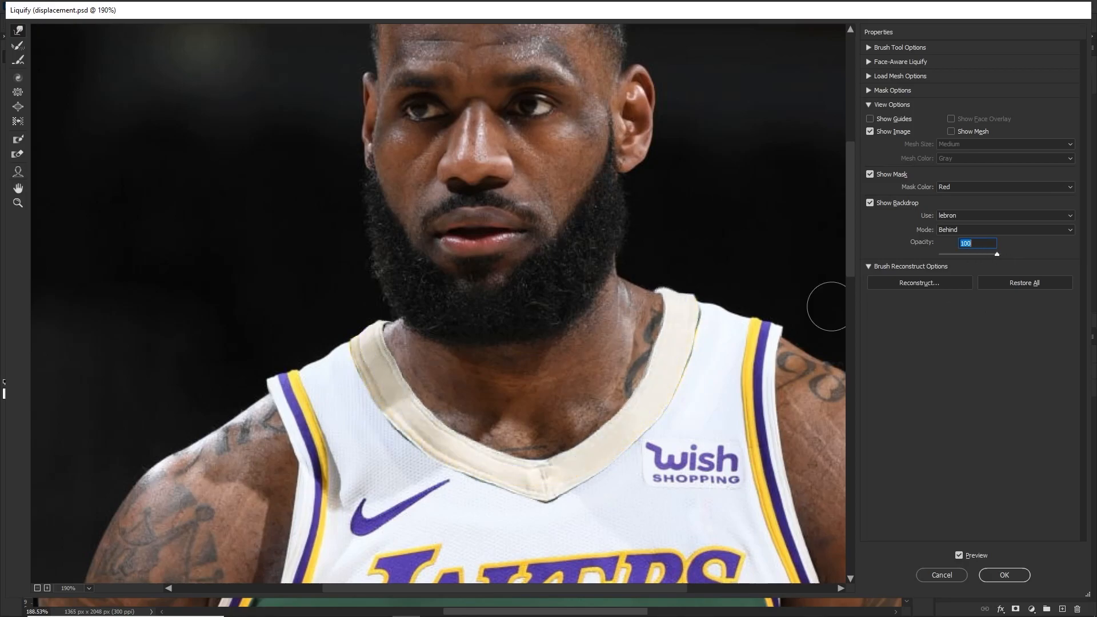
mouse_move(694, 341)
mouse_down()
mouse_move(676, 384)
mouse_move(696, 325)
mouse_move(691, 275)
mouse_move(693, 294)
mouse_up()
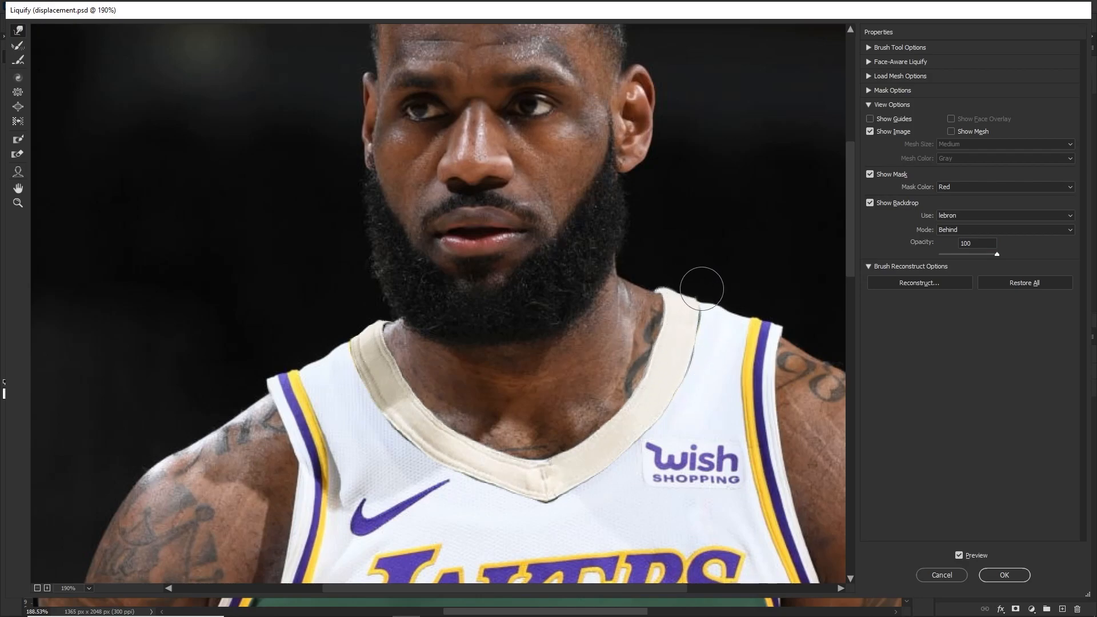
key(bracketright)
key(bracketright)
key(bracketright)
drag(407, 432, 406, 436)
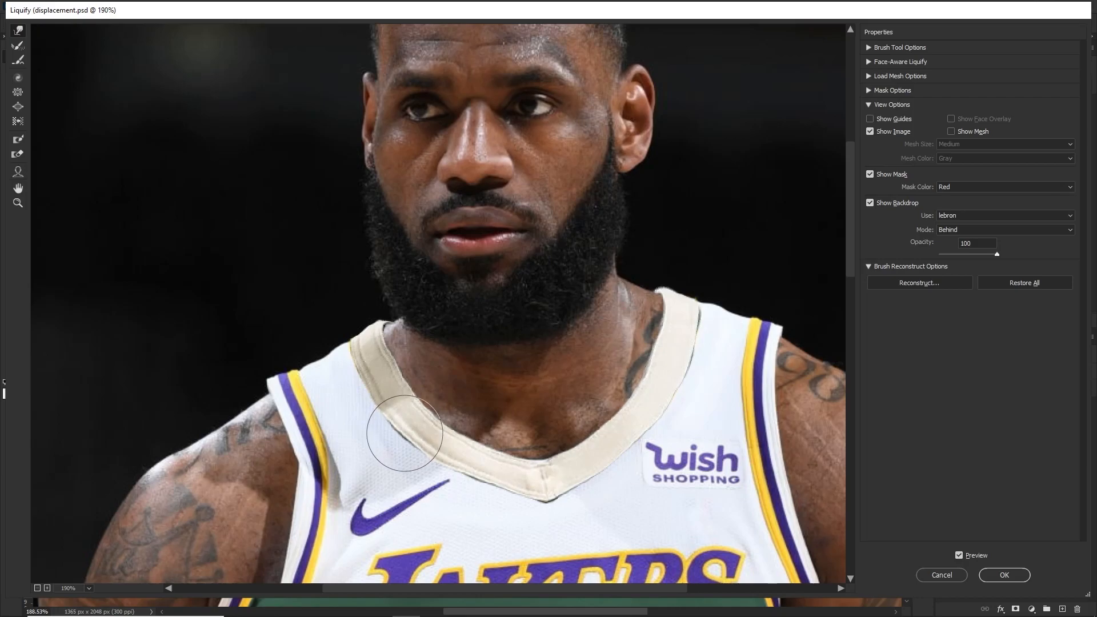
mouse_move(406, 377)
mouse_down()
mouse_move(413, 386)
mouse_move(379, 319)
mouse_move(403, 355)
mouse_move(404, 453)
mouse_move(497, 502)
mouse_move(459, 480)
mouse_up()
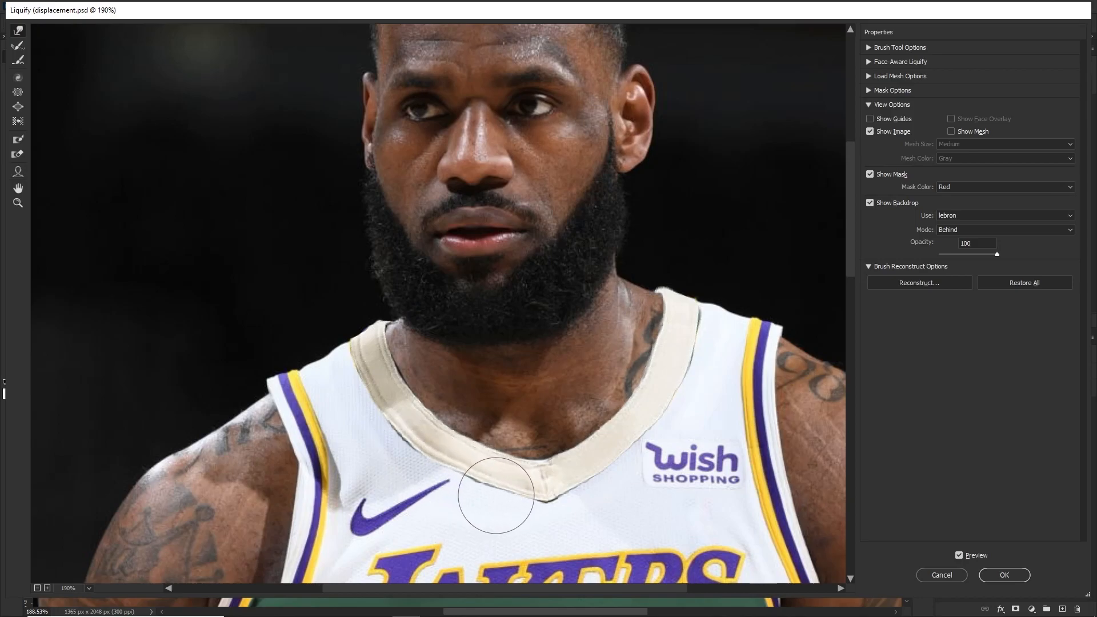
drag(987, 257, 970, 255)
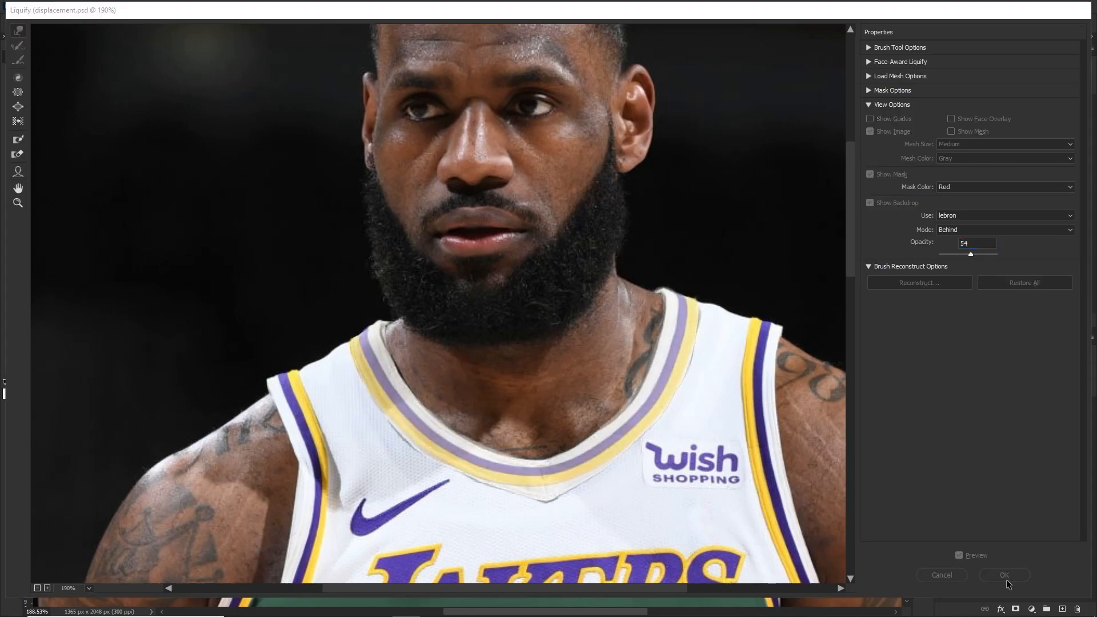
click(1006, 579)
Examine the fitted collar up close and against the whole recolored uniform
scroll(438, 346, down, 5)
drag(395, 314, 484, 252)
scroll(536, 260, up, 5)
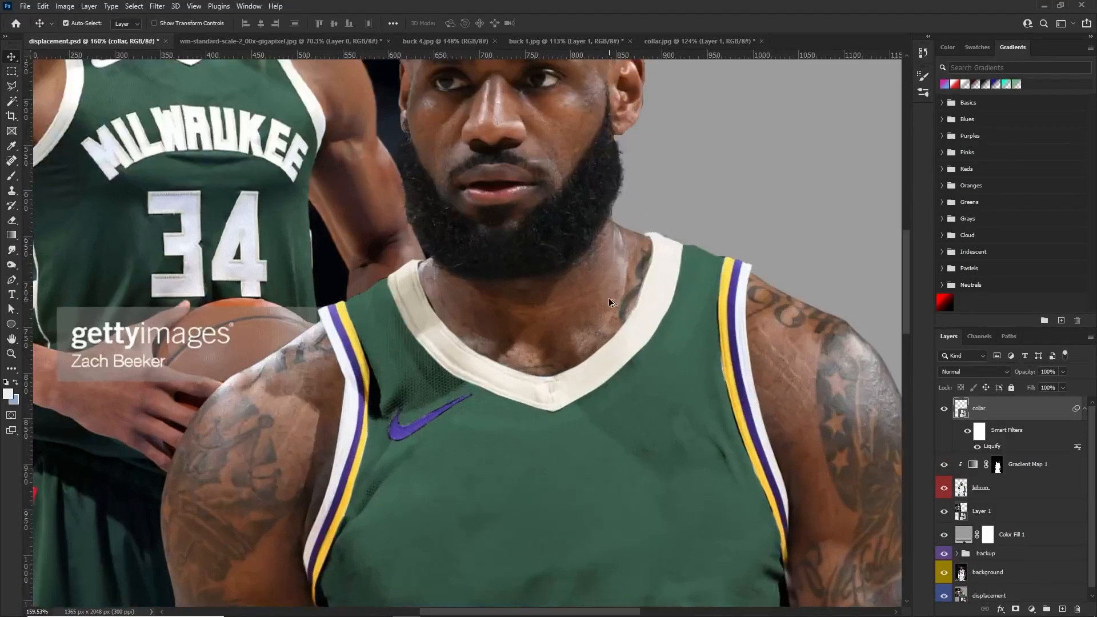
scroll(608, 300, down, 4)
scroll(600, 282, up, 6)
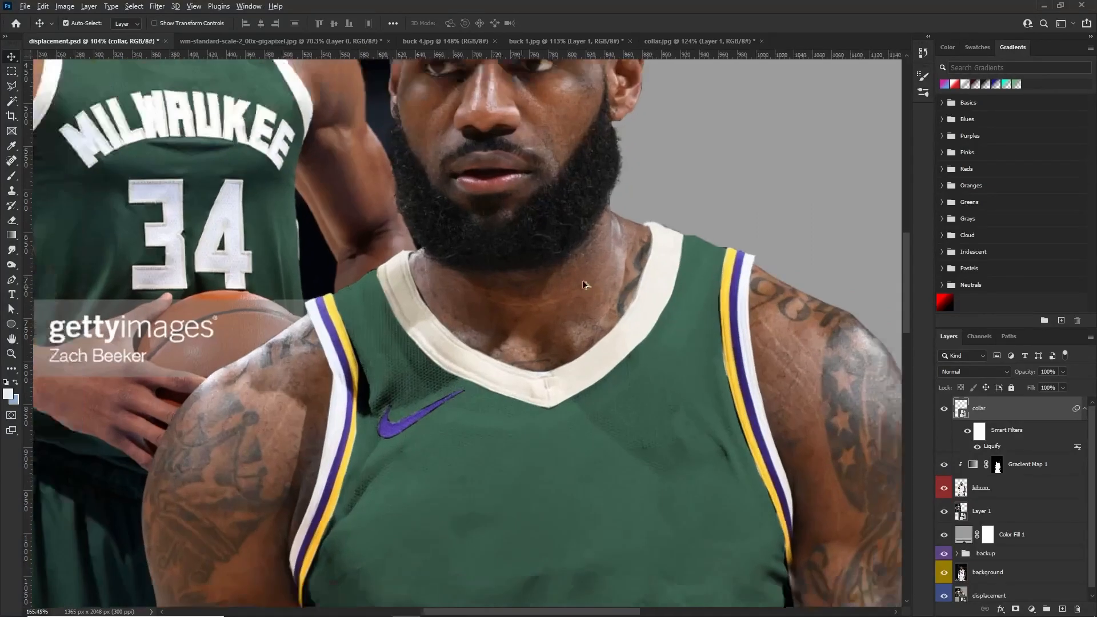
scroll(421, 403, down, 8)
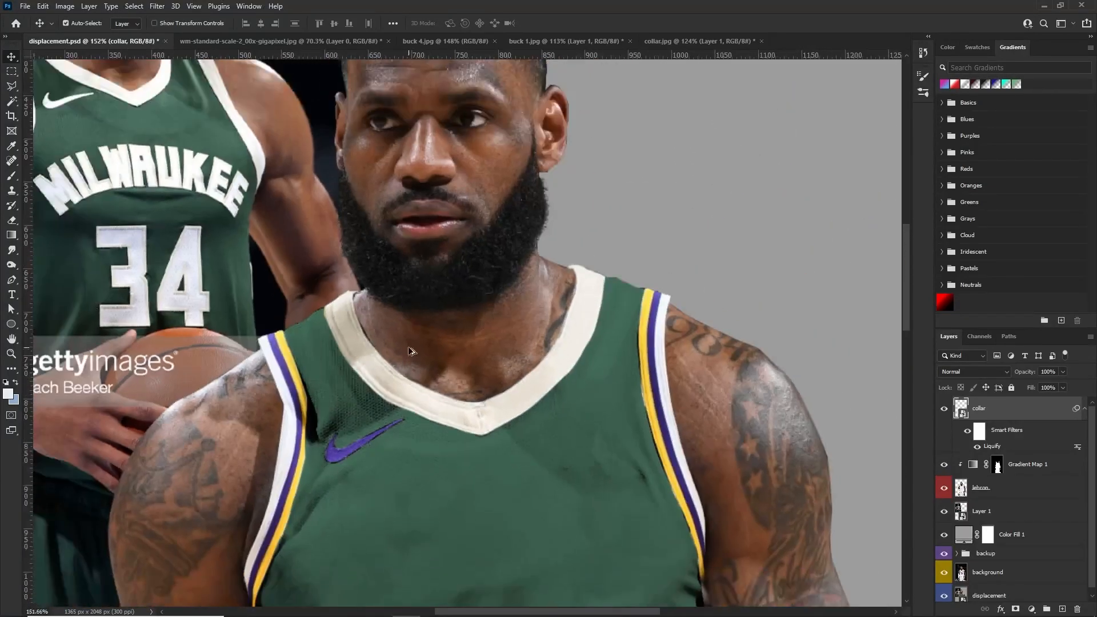
scroll(463, 310, up, 5)
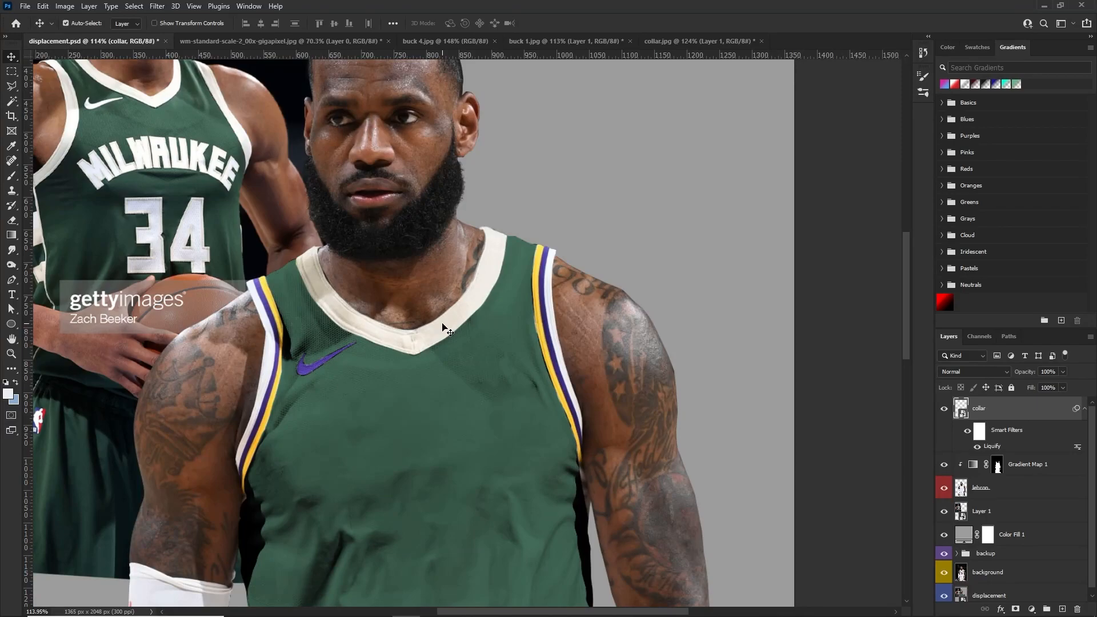
scroll(443, 326, down, 3)
scroll(444, 313, up, 3)
scroll(434, 331, down, 2)
scroll(423, 349, up, 3)
scroll(348, 297, down, 2)
scroll(313, 323, up, 2)
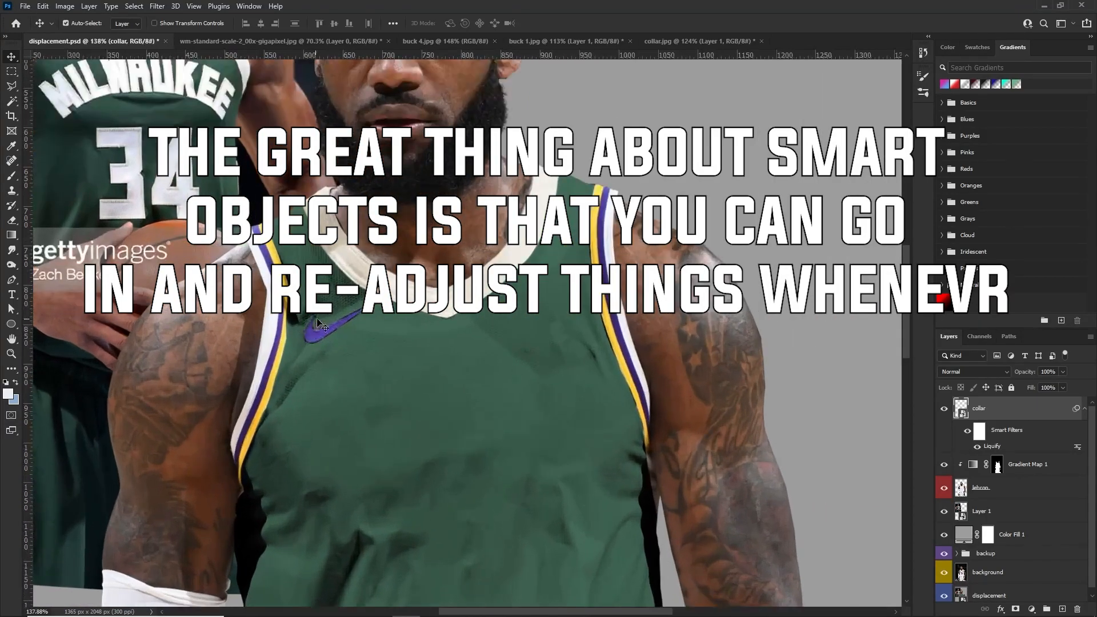
scroll(313, 322, down, 3)
scroll(507, 318, down, 2)
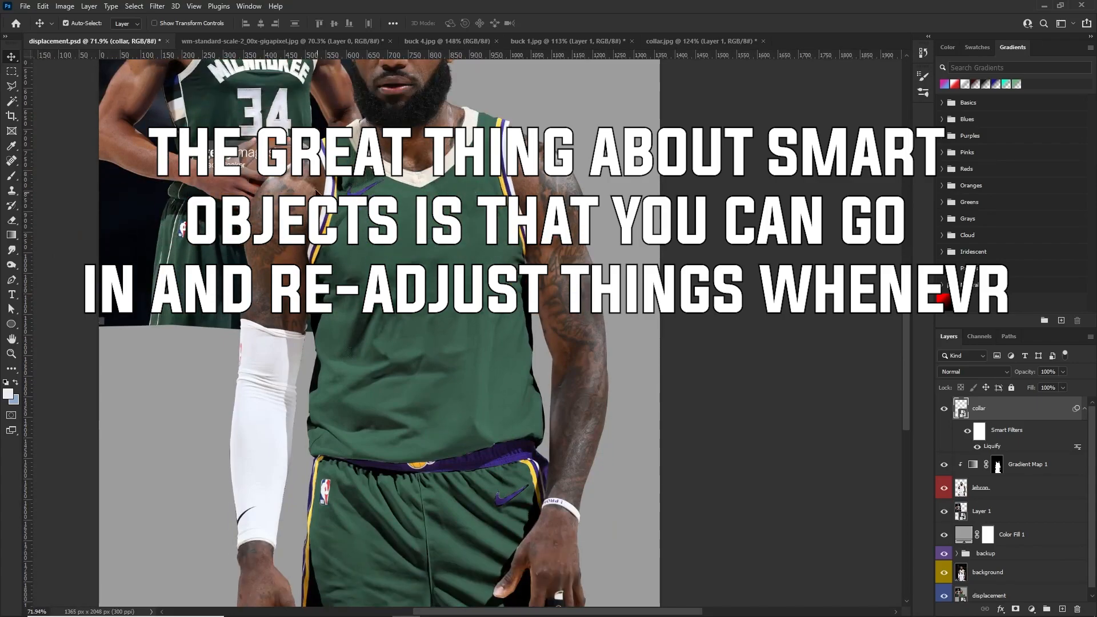
scroll(377, 476, down, 2)
scroll(400, 369, up, 2)
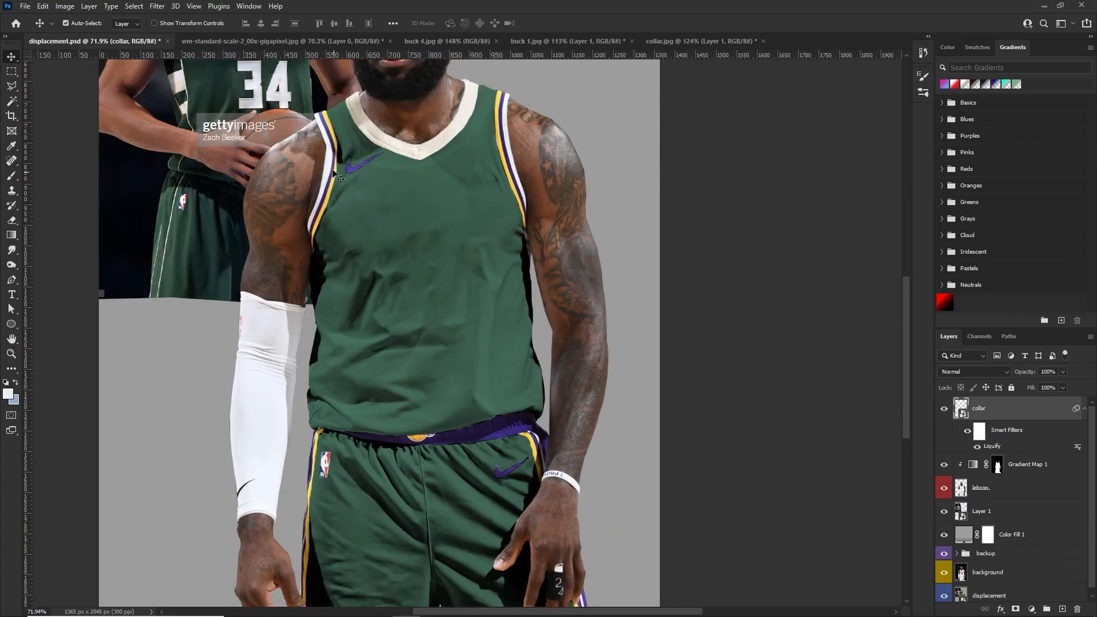
Inspect the shorts' side stripes, waistband and logos, the jersey's armhole trim and the fitted collar at different magnifications
scroll(338, 178, up, 1)
scroll(338, 178, down, 5)
scroll(482, 368, up, 4)
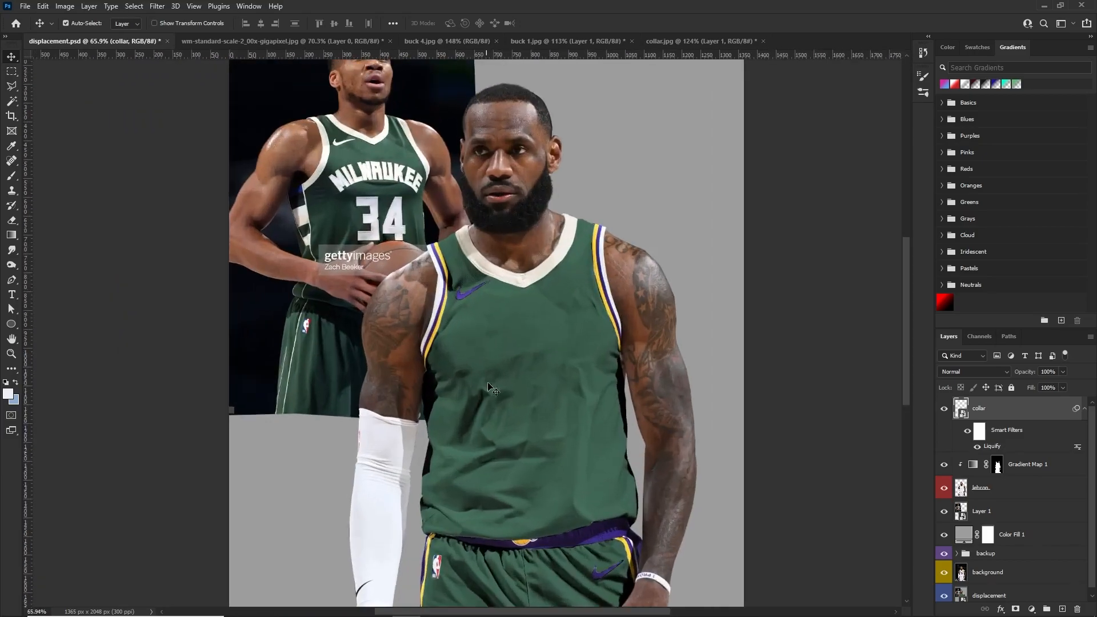
scroll(910, 288, down, 3)
scroll(347, 489, up, 3)
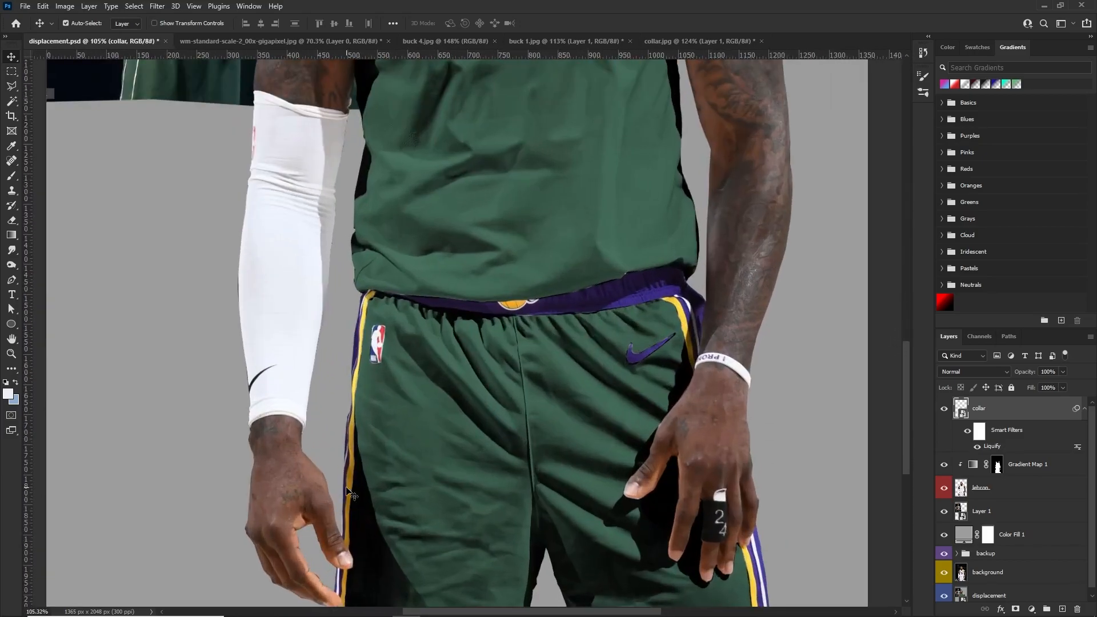
scroll(348, 493, up, 1)
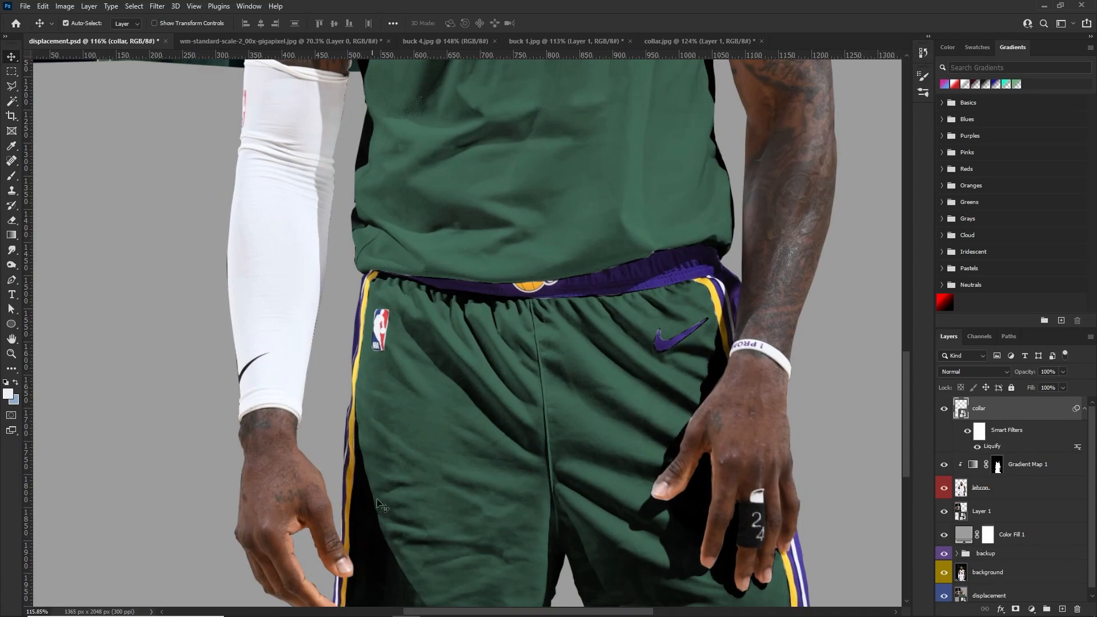
scroll(359, 422, down, 2)
scroll(396, 413, up, 5)
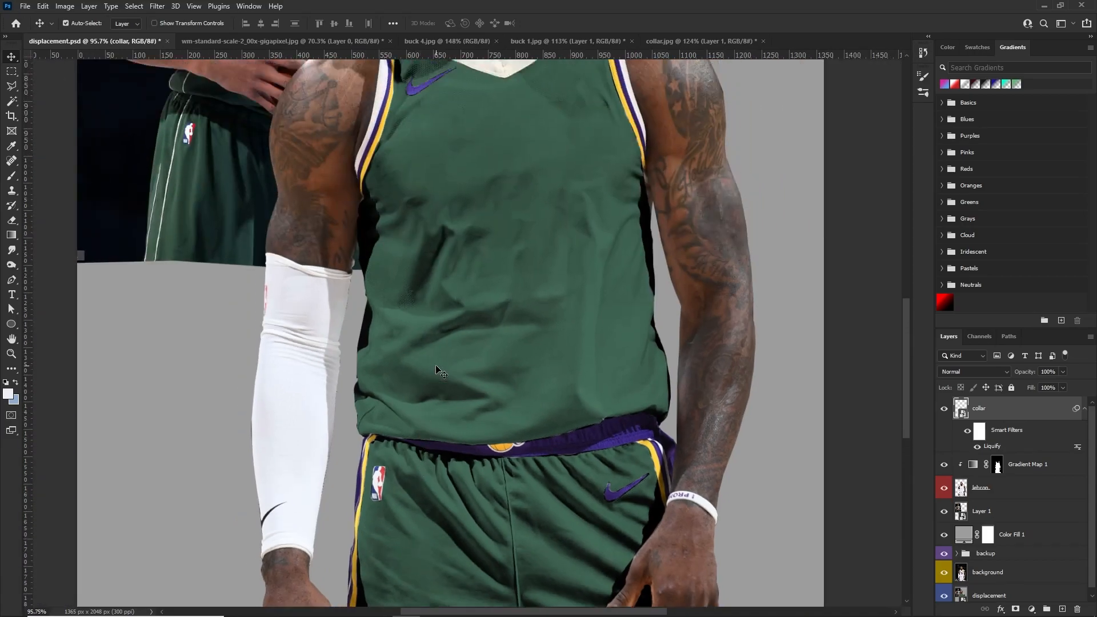
scroll(438, 370, up, 2)
scroll(521, 304, up, 3)
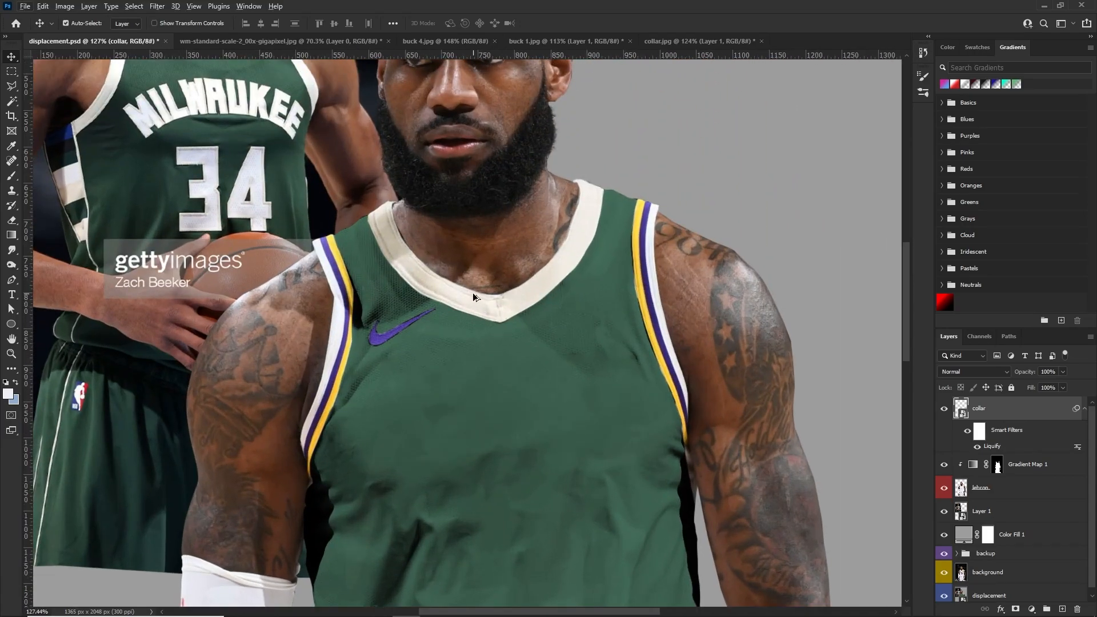
scroll(471, 386, down, 1)
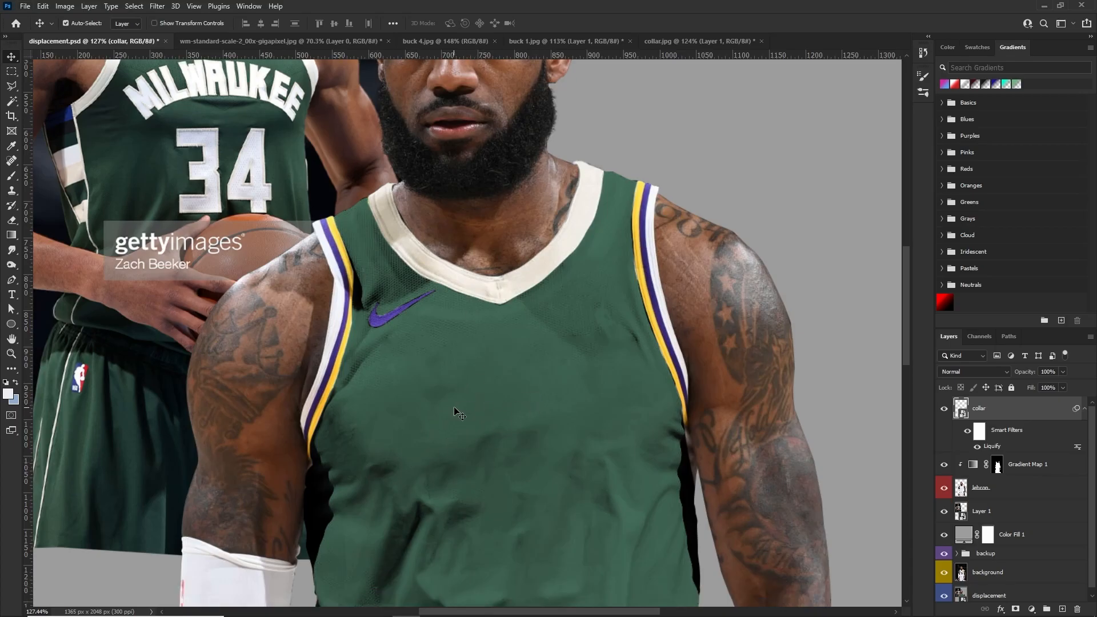
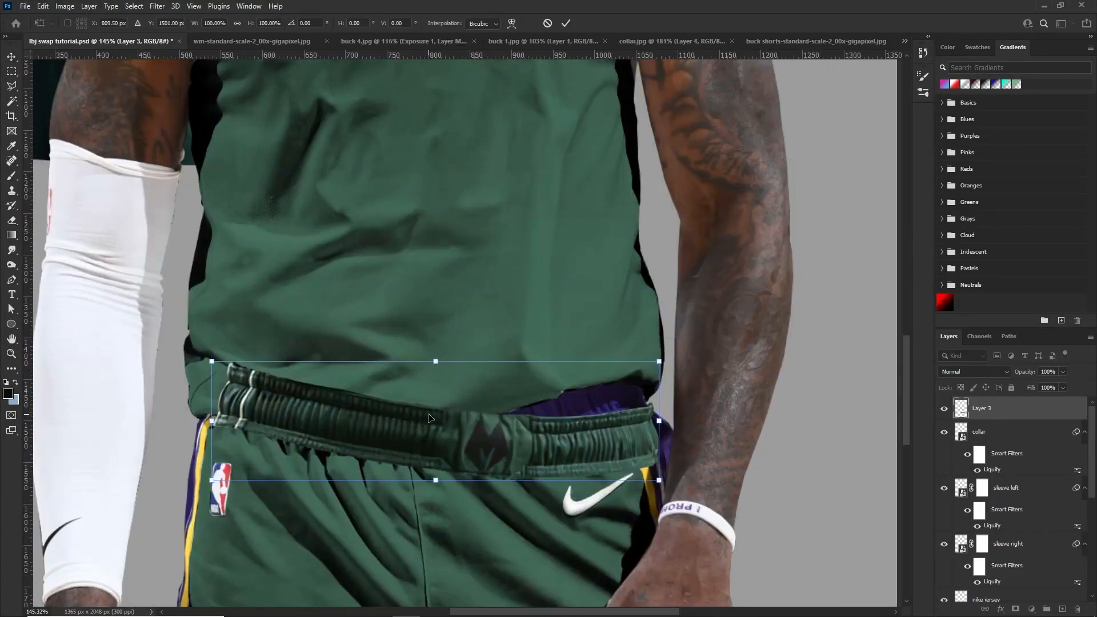
Flip the pasted waistband horizontally, rotate it about 5 degrees and position it over the shorts' original waistband
right_click(430, 418)
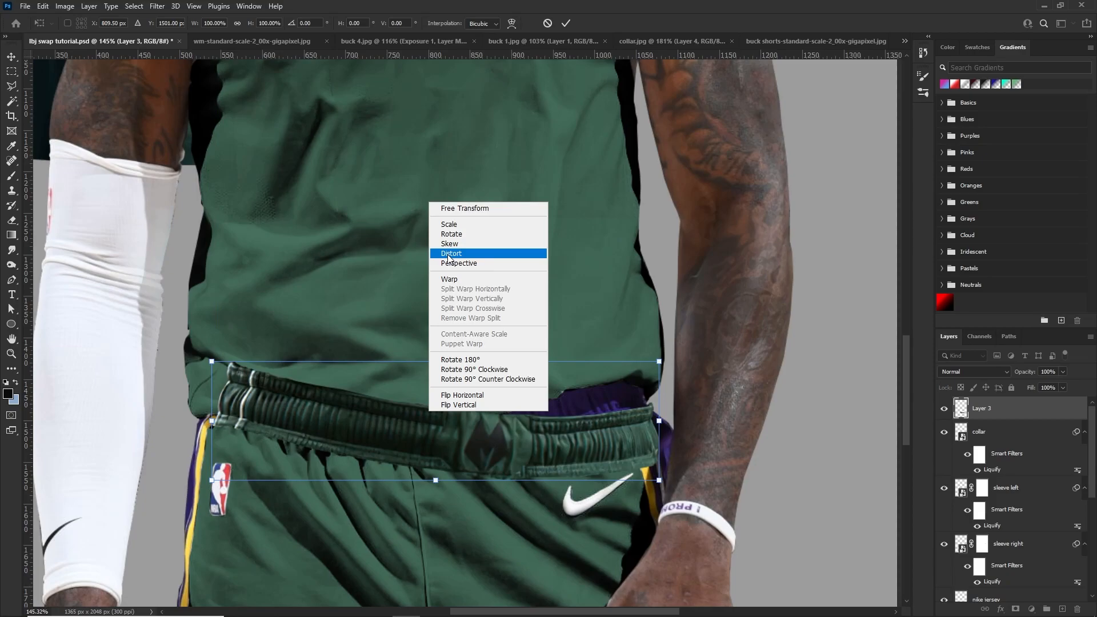
click(413, 320)
right_click(364, 421)
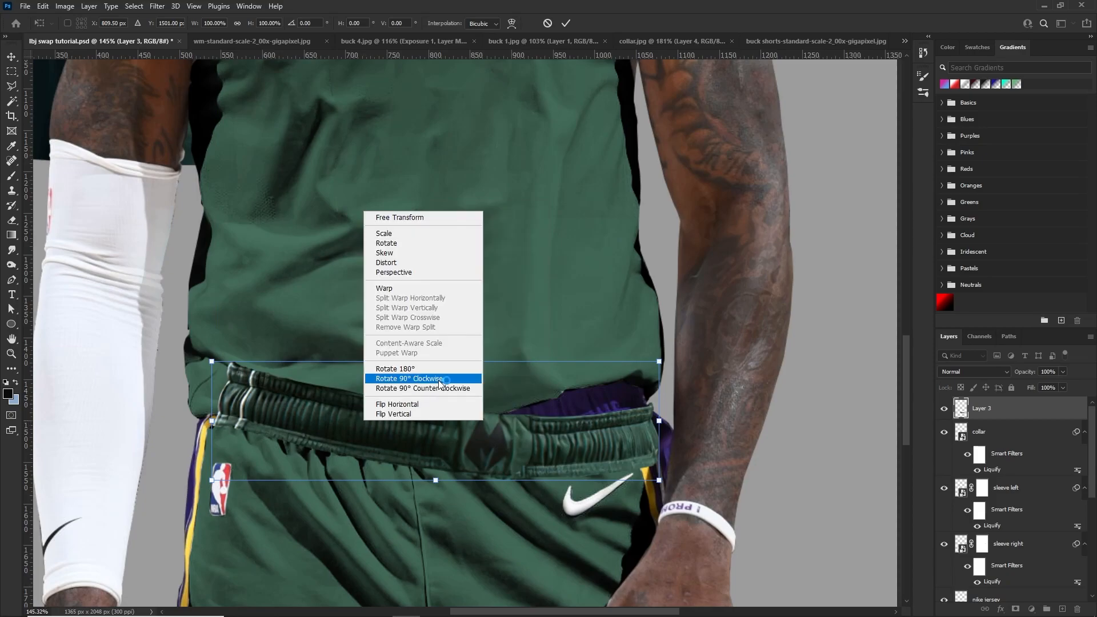
click(384, 404)
drag(540, 324, 551, 334)
drag(541, 421, 424, 384)
scroll(466, 421, up, 2)
scroll(466, 416, down, 1)
drag(517, 407, 543, 403)
Warp the pasted waistband, pulling its striped end inward to the width of the original waistband
right_click(542, 399)
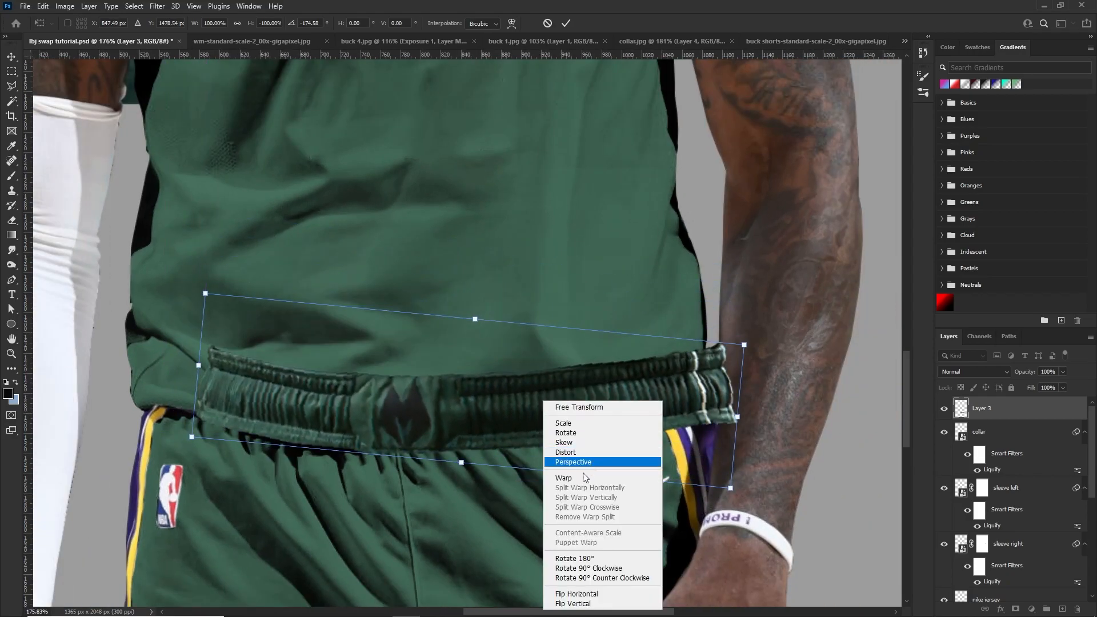
click(588, 477)
drag(743, 345, 700, 372)
drag(703, 432, 687, 432)
drag(686, 364, 682, 364)
drag(197, 371, 220, 363)
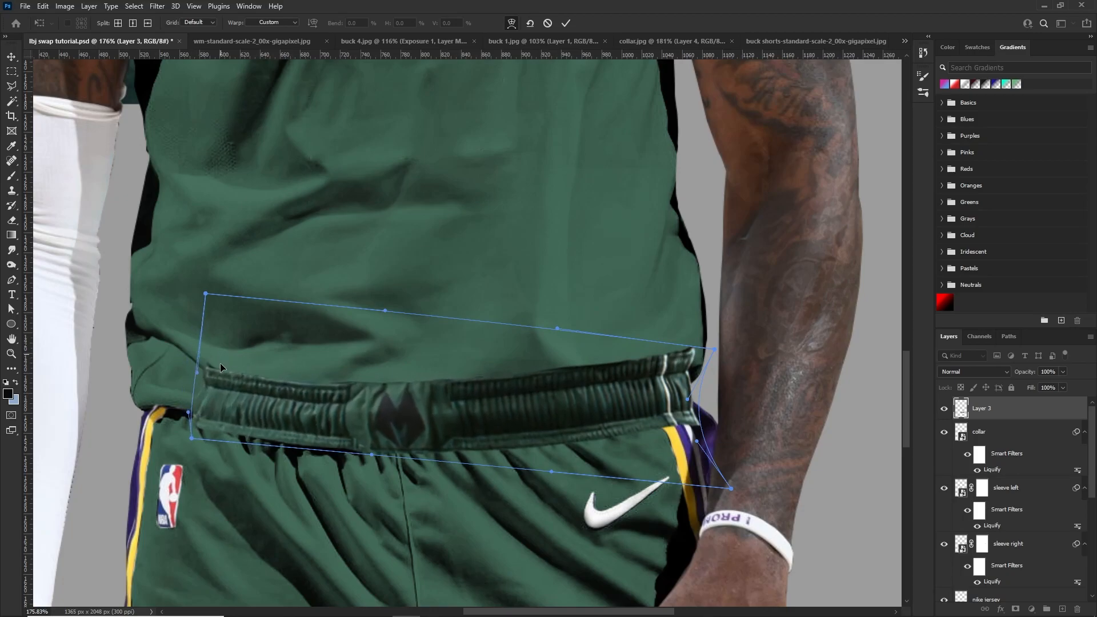
drag(714, 353, 700, 353)
Lower the waistband layer's opacity to 67% and warp the striped end's corners onto the original waistband
click(1064, 372)
drag(1062, 385, 1046, 385)
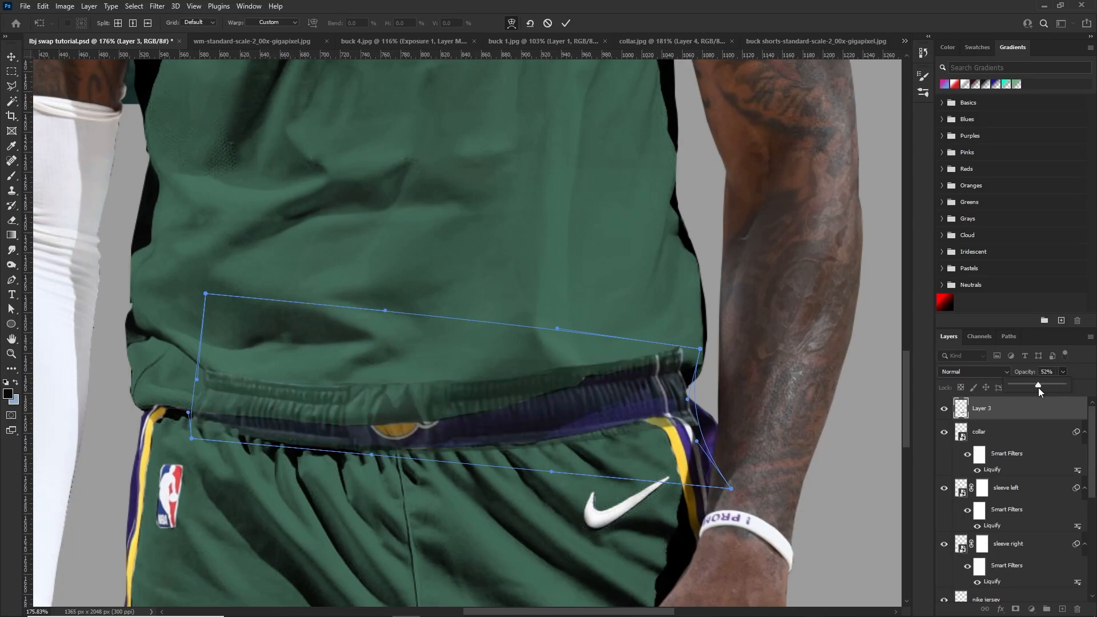
drag(728, 489, 675, 481)
drag(661, 409, 661, 412)
drag(671, 358, 675, 364)
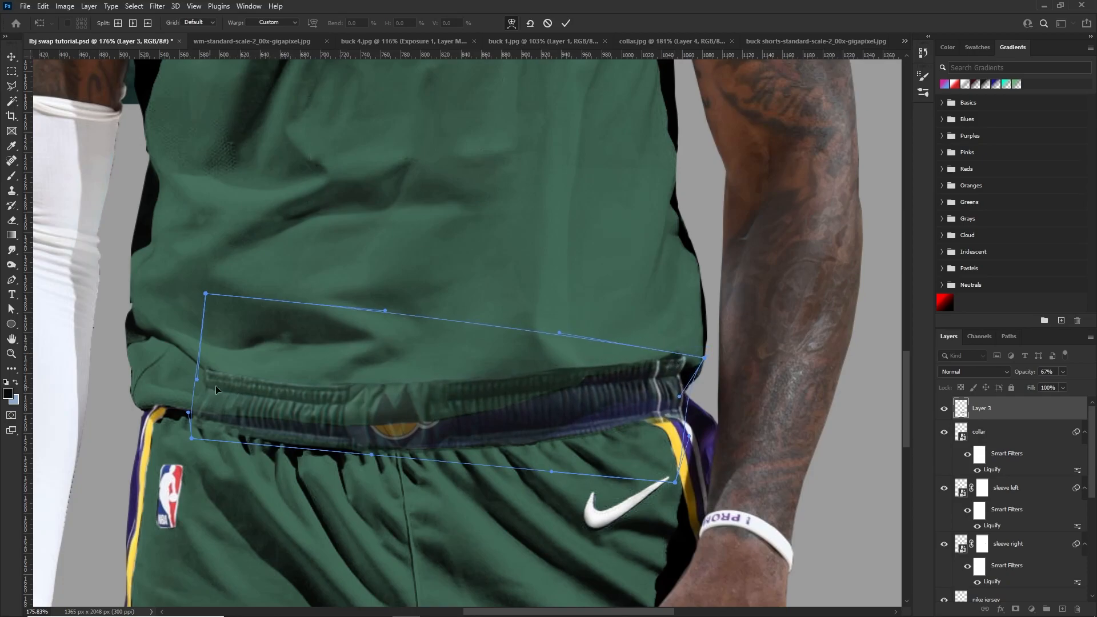
Finish warping the waistband's lower edge and both ends, apply the warp and restore the layer's opacity to 100%
drag(428, 435, 440, 440)
drag(207, 433, 226, 426)
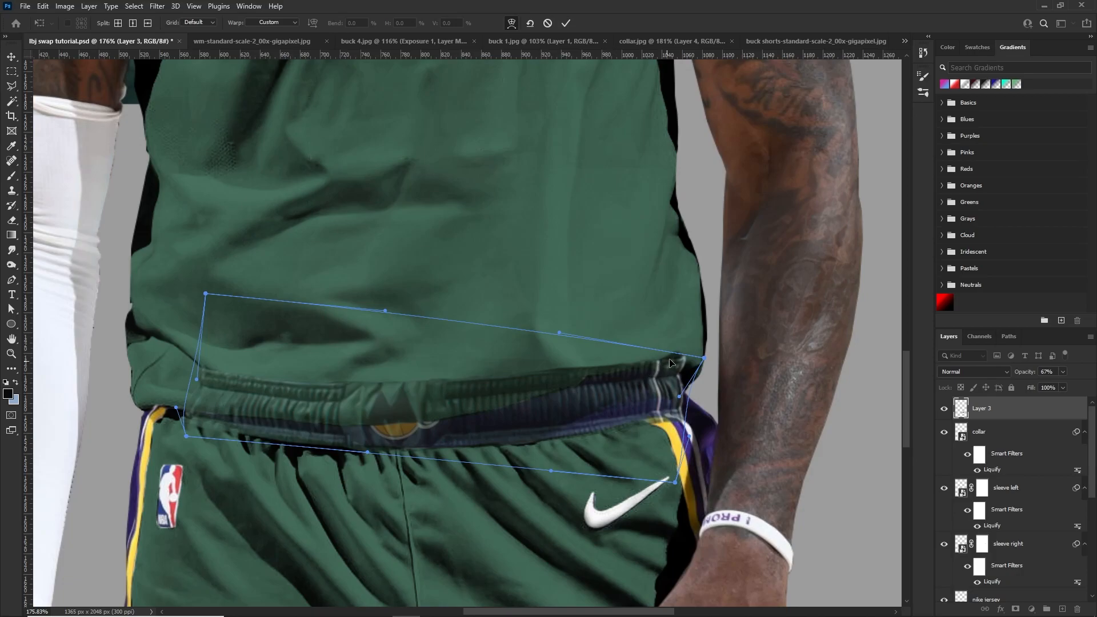
drag(698, 357, 698, 353)
drag(684, 379, 689, 381)
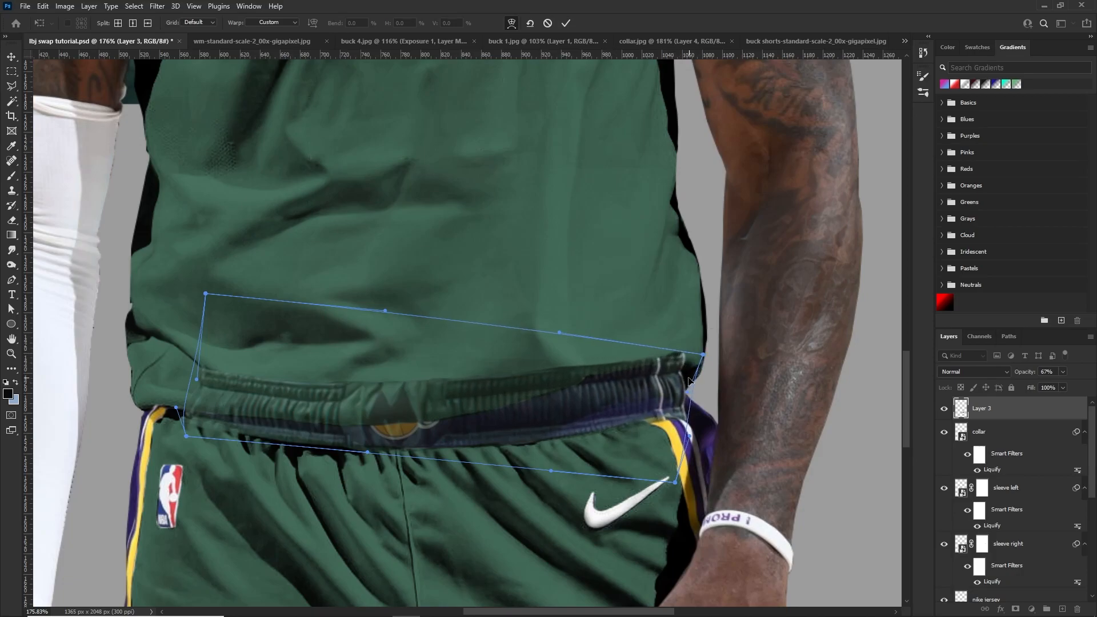
click(1023, 417)
scroll(459, 400, down, 7)
scroll(459, 400, up, 7)
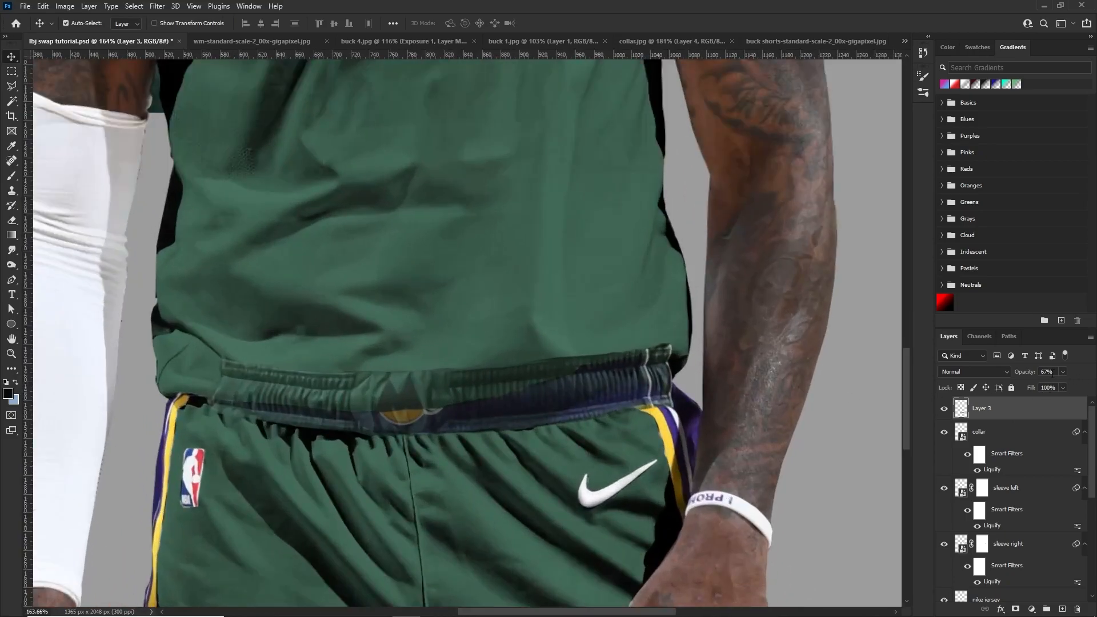
Add a layer mask to the waistband, reduce its opacity to 62% and paint out the part overlapping the jersey hem
click(1016, 608)
key(b)
drag(1080, 384, 1044, 385)
drag(484, 390, 513, 376)
mouse_move(265, 361)
mouse_down()
mouse_move(320, 363)
mouse_move(297, 353)
mouse_up()
click(335, 23)
drag(333, 36, 375, 38)
drag(351, 168, 327, 168)
mouse_move(236, 367)
mouse_down()
mouse_move(337, 382)
mouse_move(329, 390)
mouse_move(484, 381)
mouse_move(396, 396)
mouse_move(644, 340)
mouse_up()
mouse_move(581, 354)
mouse_down()
mouse_move(445, 390)
mouse_move(326, 399)
mouse_up()
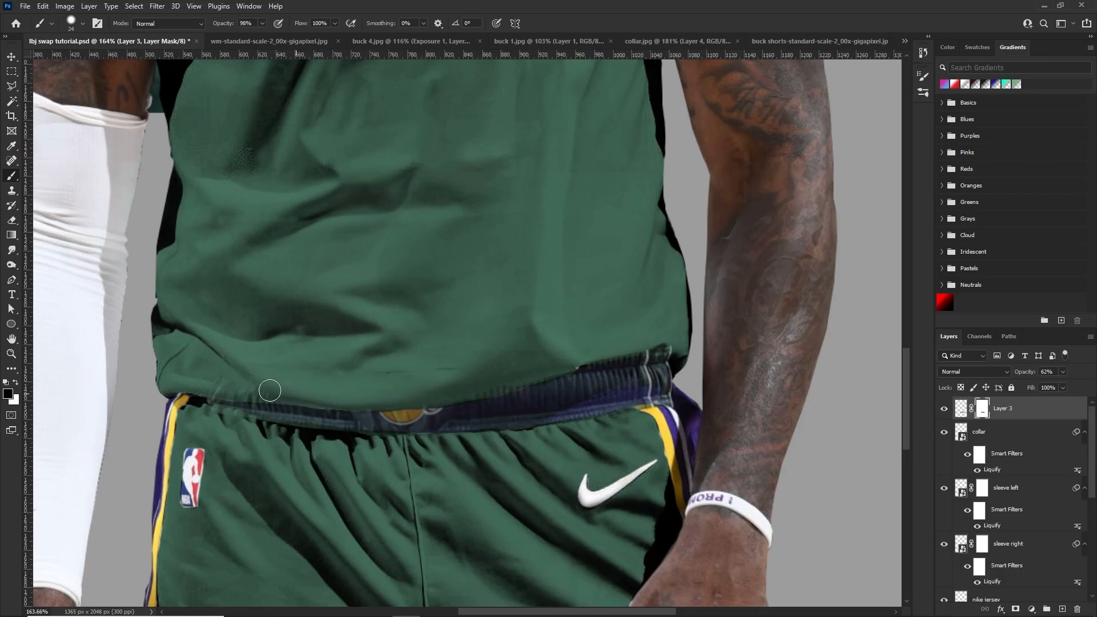
Mask out the excess along the waistband's lower edge above the shorts and return the layer to 100% opacity
key(x)
key(x)
drag(338, 434, 267, 427)
drag(337, 435, 482, 441)
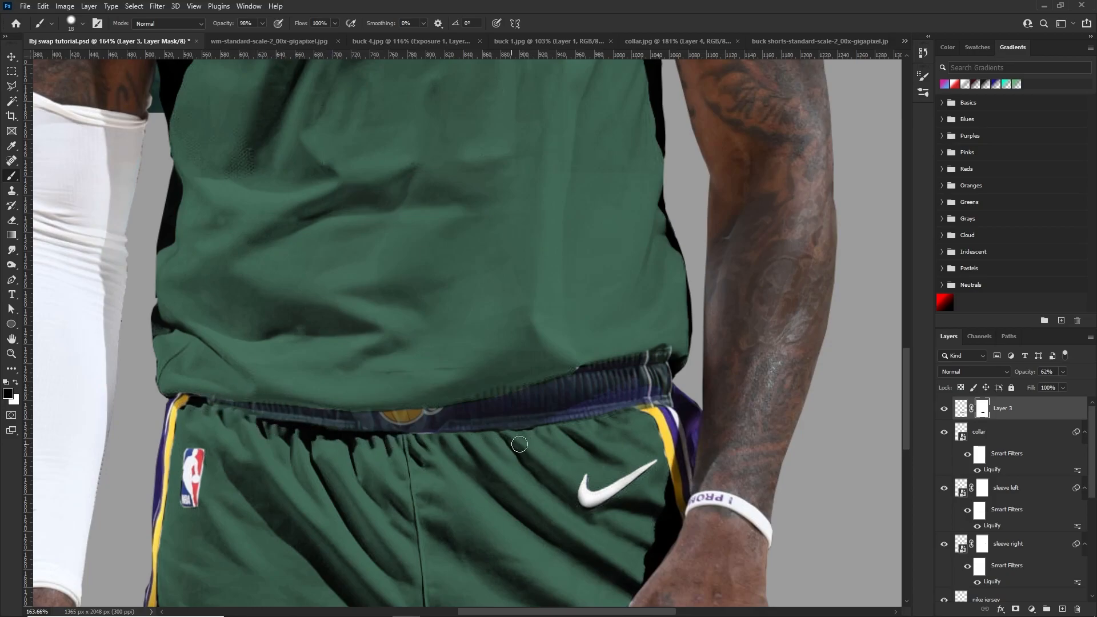
drag(1087, 387, 1091, 387)
Touch up the waistband's mask along the jersey hem by alternating between restoring and hiding paint
scroll(491, 377, down, 4)
scroll(468, 407, up, 7)
key(x)
drag(372, 412, 443, 413)
key(x)
drag(147, 394, 118, 362)
key(x)
mouse_move(343, 384)
mouse_down()
mouse_move(737, 319)
mouse_move(514, 386)
mouse_move(337, 397)
mouse_up()
scroll(509, 436, down, 5)
scroll(509, 436, up, 4)
key(x)
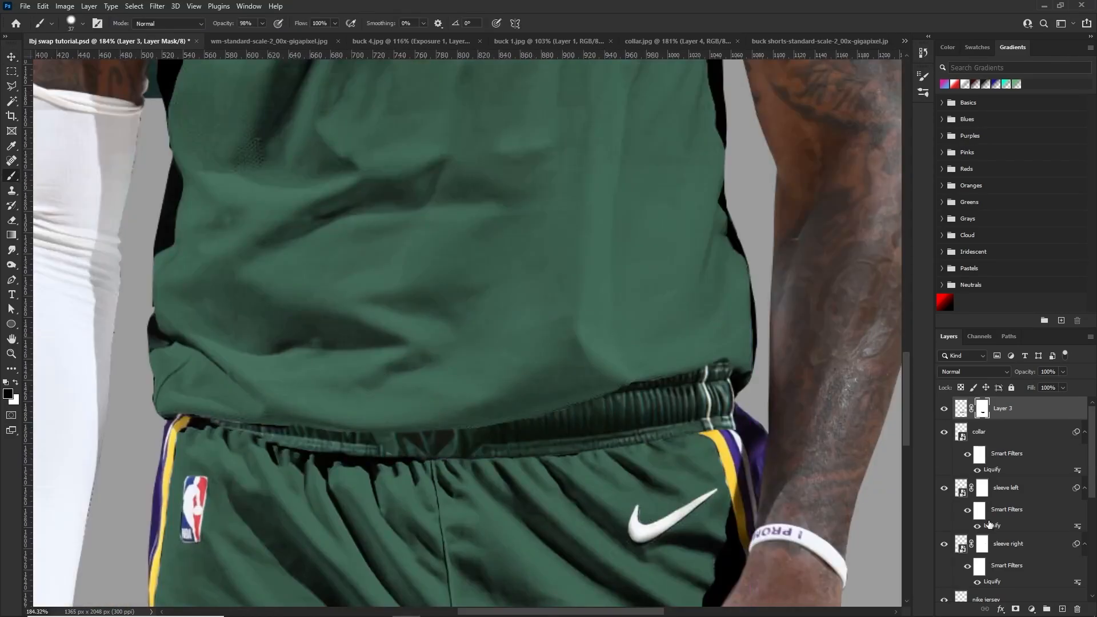
Add a Curves adjustment clipped to the waistband to match its tone to the shorts
click(1031, 608)
click(1051, 430)
scroll(328, 433, down, 7)
alt+click(1019, 419)
drag(829, 252, 830, 260)
Rename the layer holding the chest lettering as milwaukee
click(982, 432)
scroll(551, 395, up, 8)
click(334, 23)
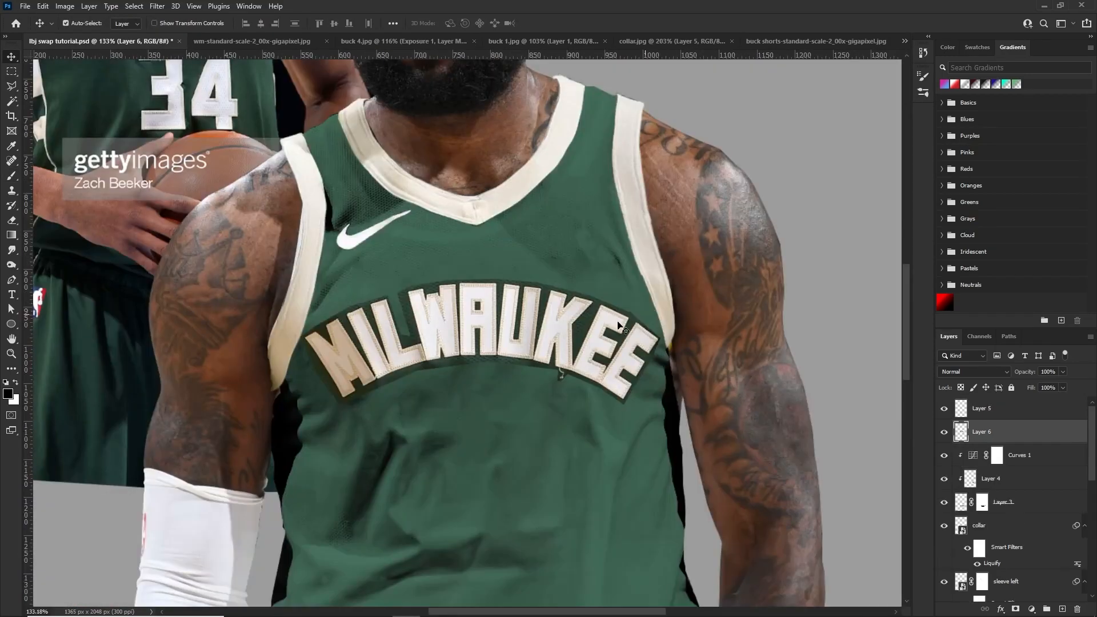
scroll(553, 340, up, 5)
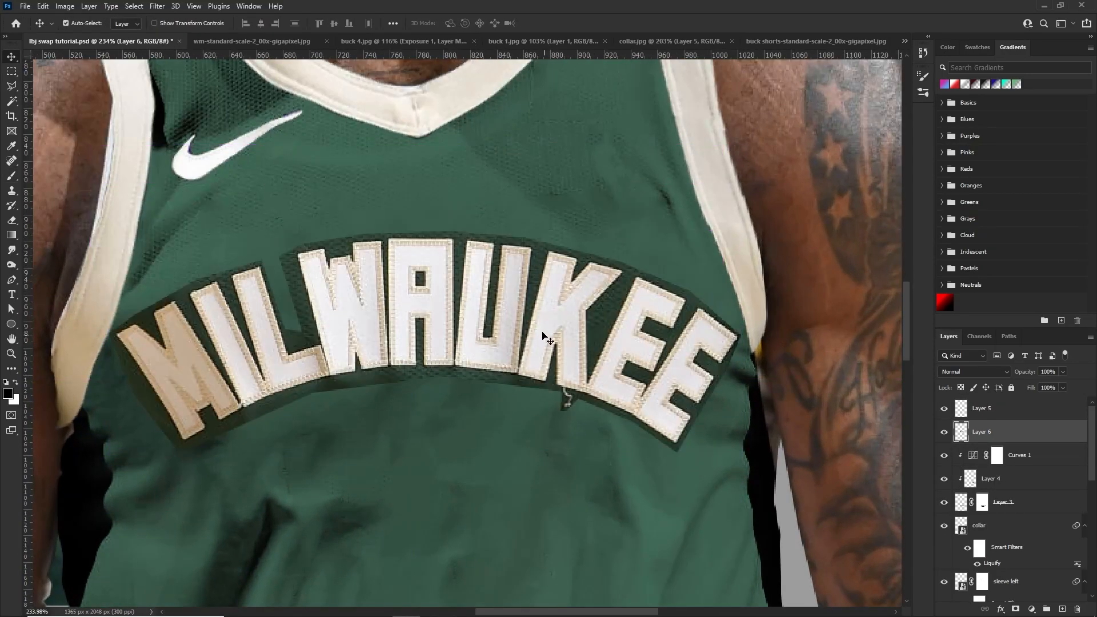
scroll(520, 322, down, 9)
scroll(517, 324, up, 5)
mouse_move(515, 324)
mouse_down()
mouse_move(513, 313)
mouse_move(512, 324)
mouse_up()
scroll(475, 320, down, 5)
scroll(476, 318, up, 5)
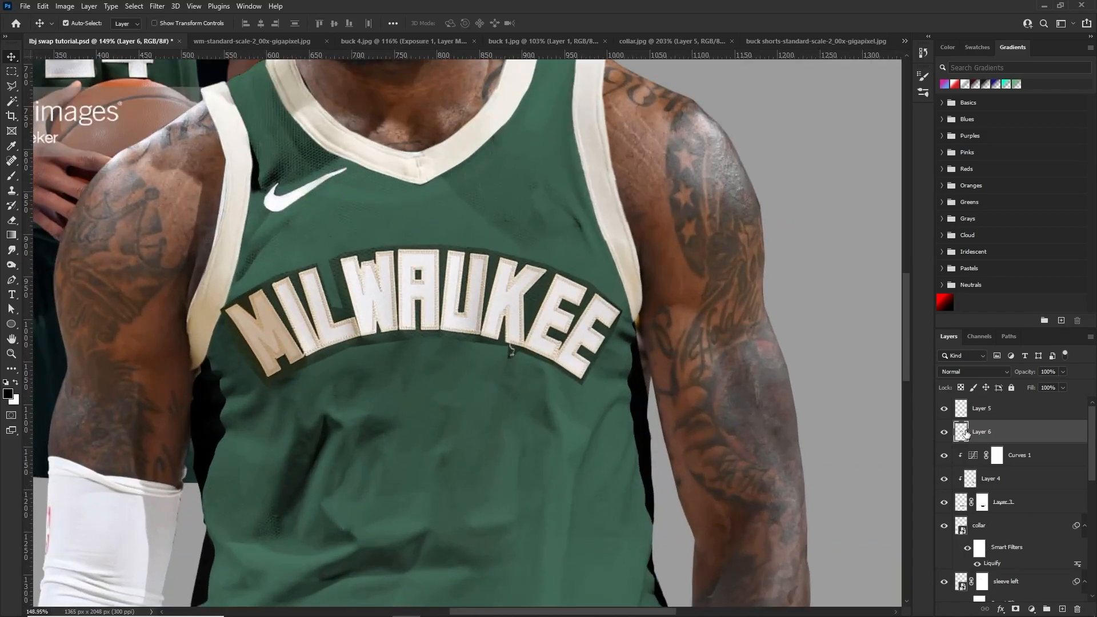
double_click(987, 433)
text(milwaukee)
key(Return)
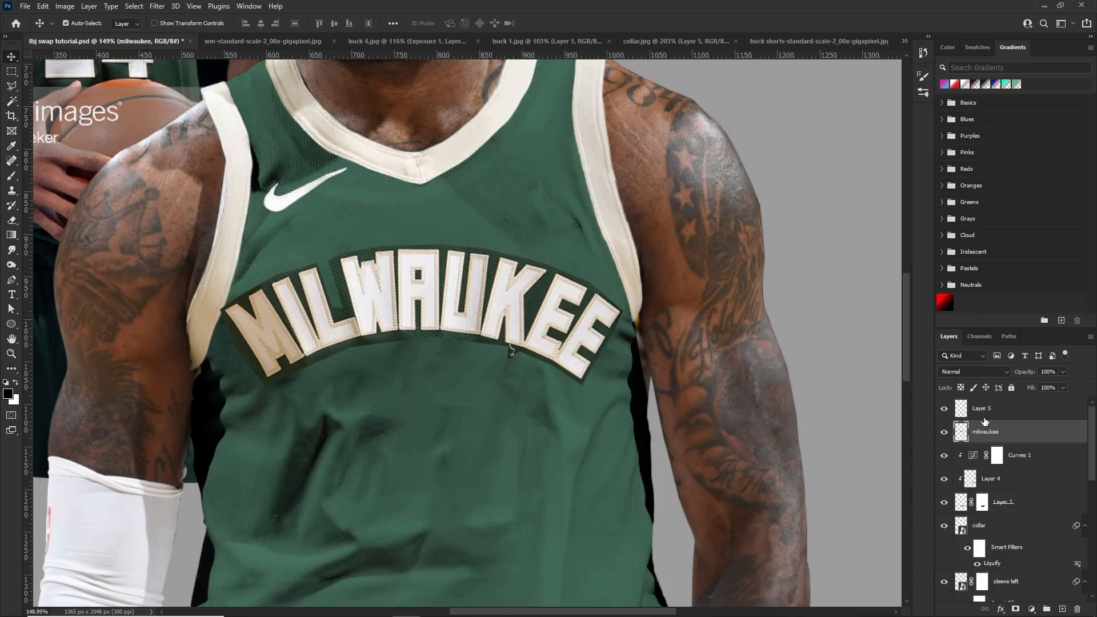
Hide the lettering's dark backing by raising This Layer's Blend If shadow value to about 95, and convert the layer to a Smart Object
right_click(953, 435)
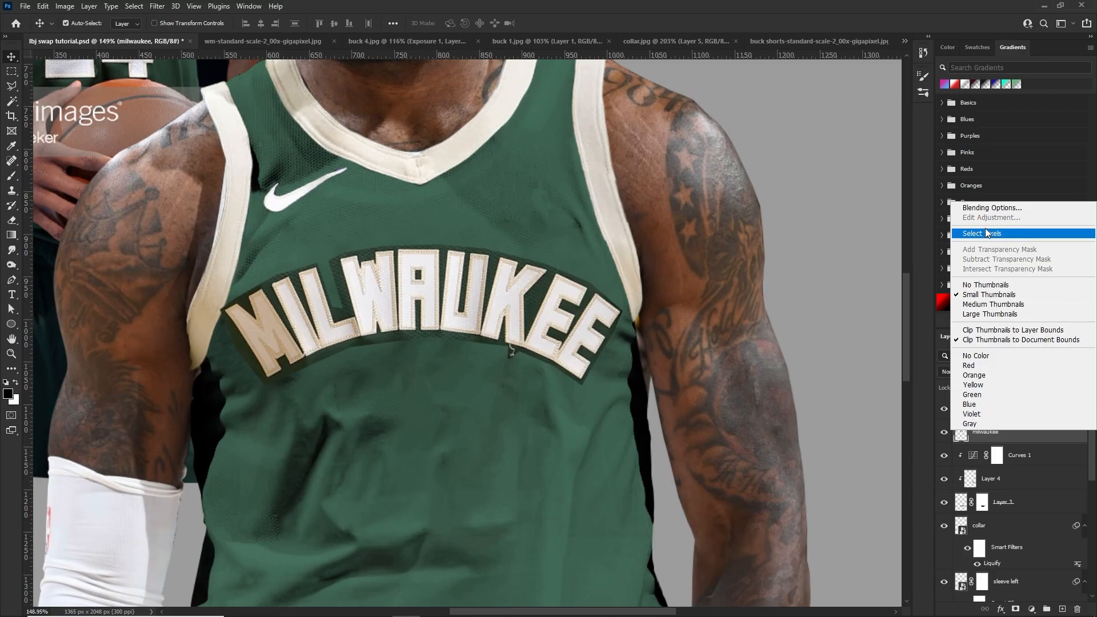
click(978, 208)
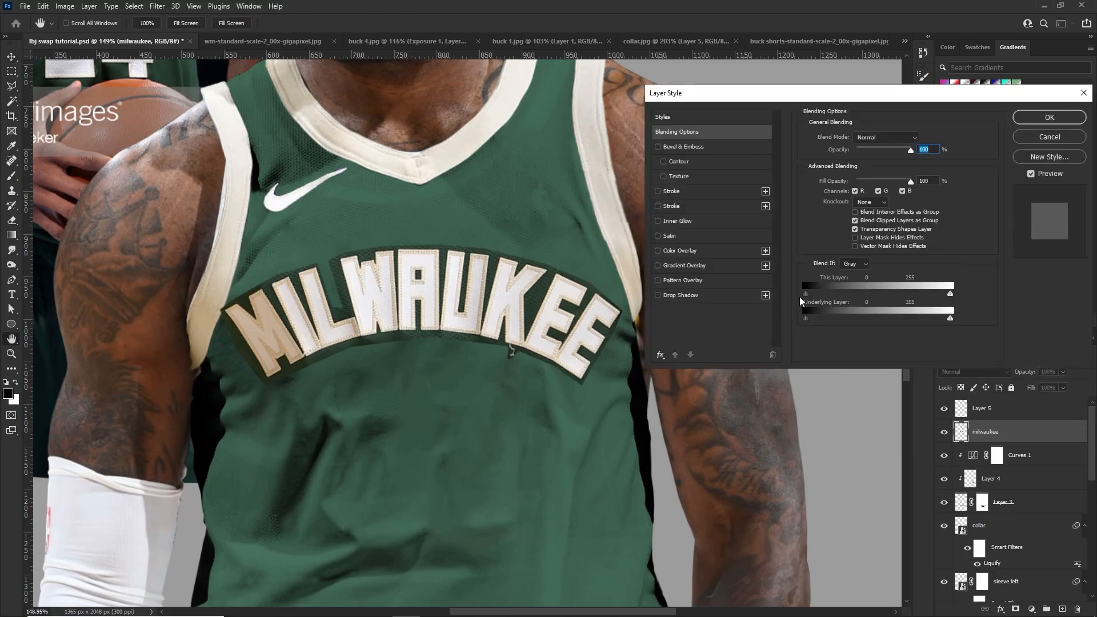
drag(817, 287, 861, 285)
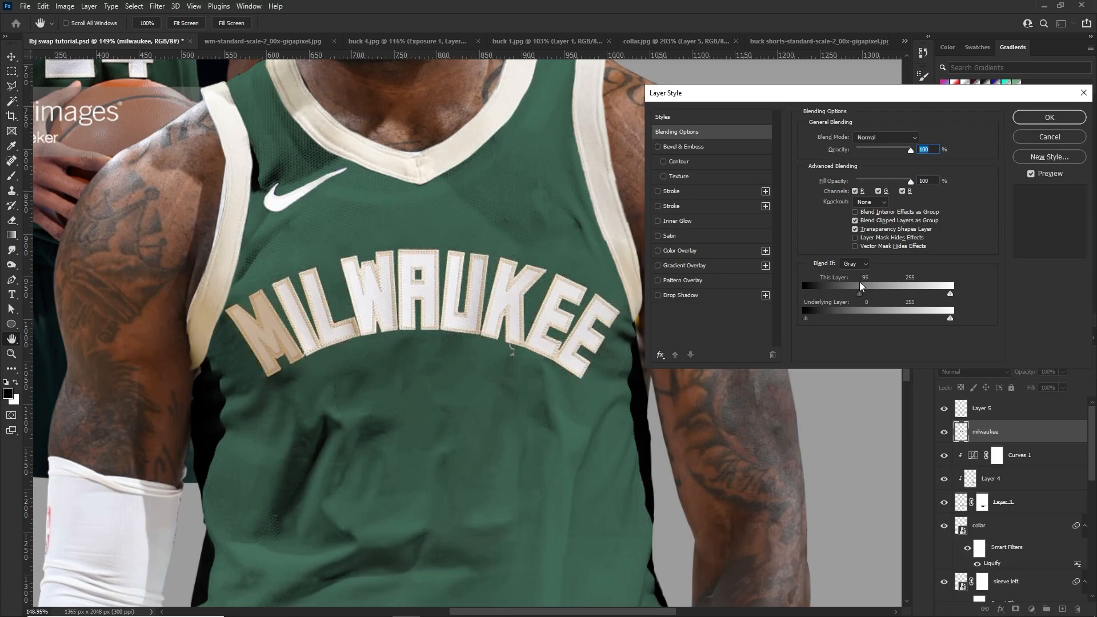
click(1027, 119)
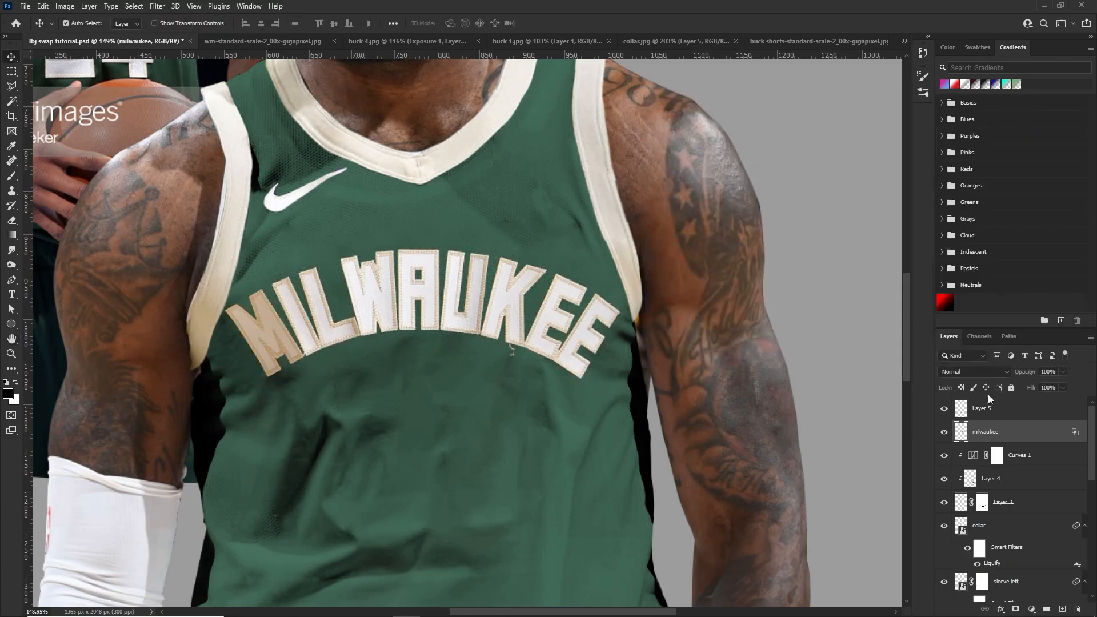
right_click(997, 436)
click(939, 292)
Scale the MILWAUKEE lettering to 93.19%, rotate it to -4.79 degrees and place it across the chest
key(ctrl+t)
mouse_move(673, 305)
mouse_down()
mouse_move(693, 281)
mouse_move(671, 293)
mouse_up()
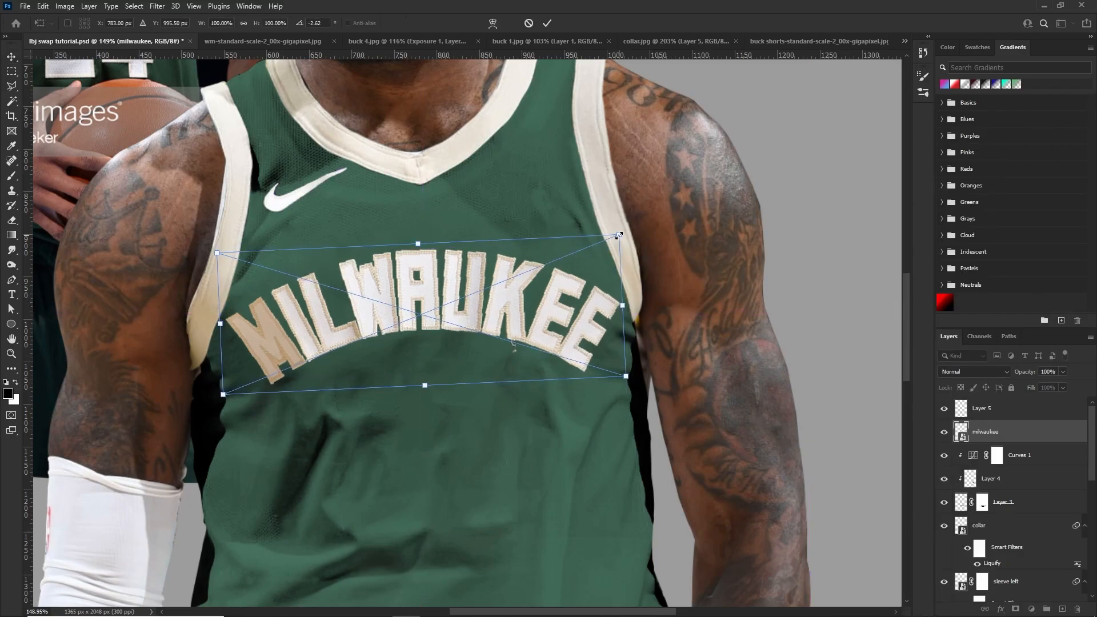
scroll(619, 236, down, 3)
scroll(587, 276, up, 1)
scroll(903, 259, up, 3)
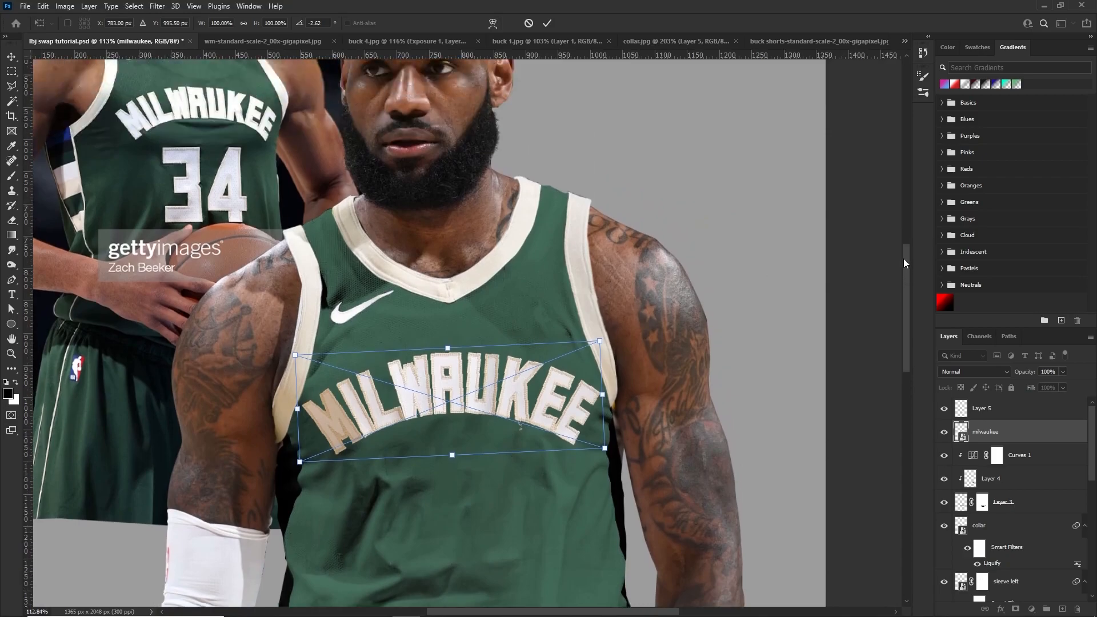
drag(596, 361, 557, 400)
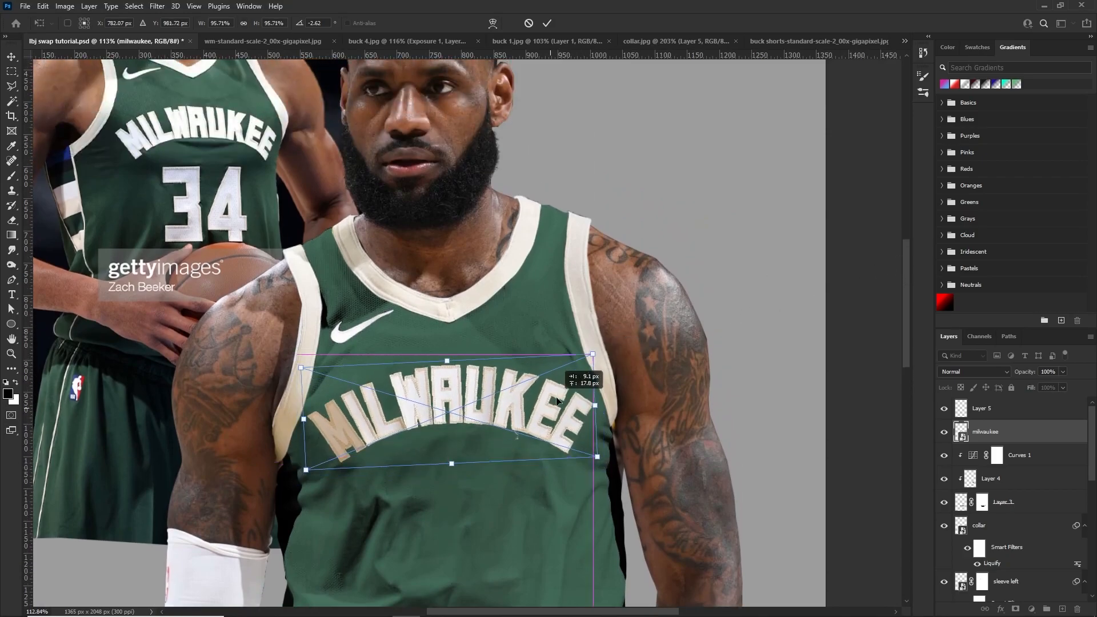
mouse_move(594, 355)
mouse_down()
mouse_move(587, 363)
mouse_move(593, 345)
mouse_move(607, 349)
mouse_up()
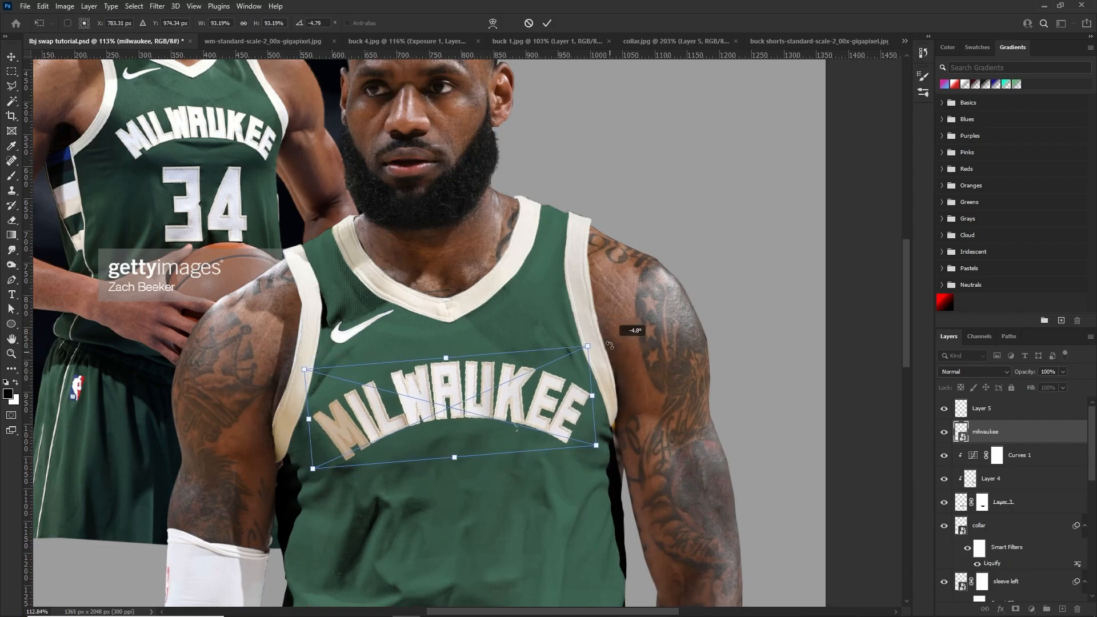
Distort the lettering by moving the corner above the M slightly inward, and apply the transform
right_click(414, 393)
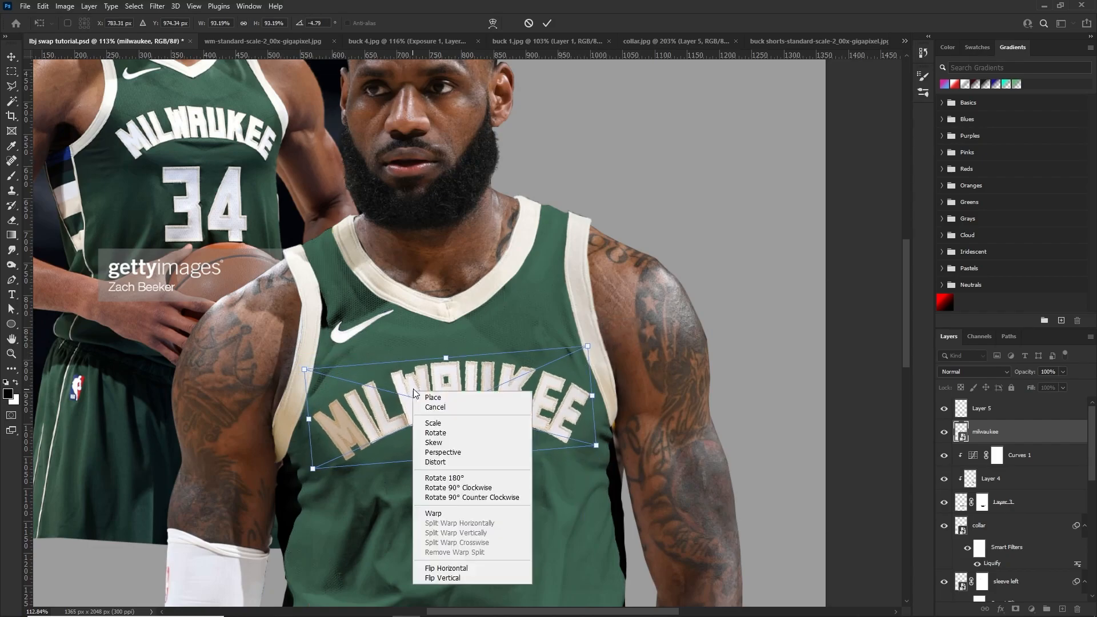
click(435, 462)
drag(304, 369, 313, 368)
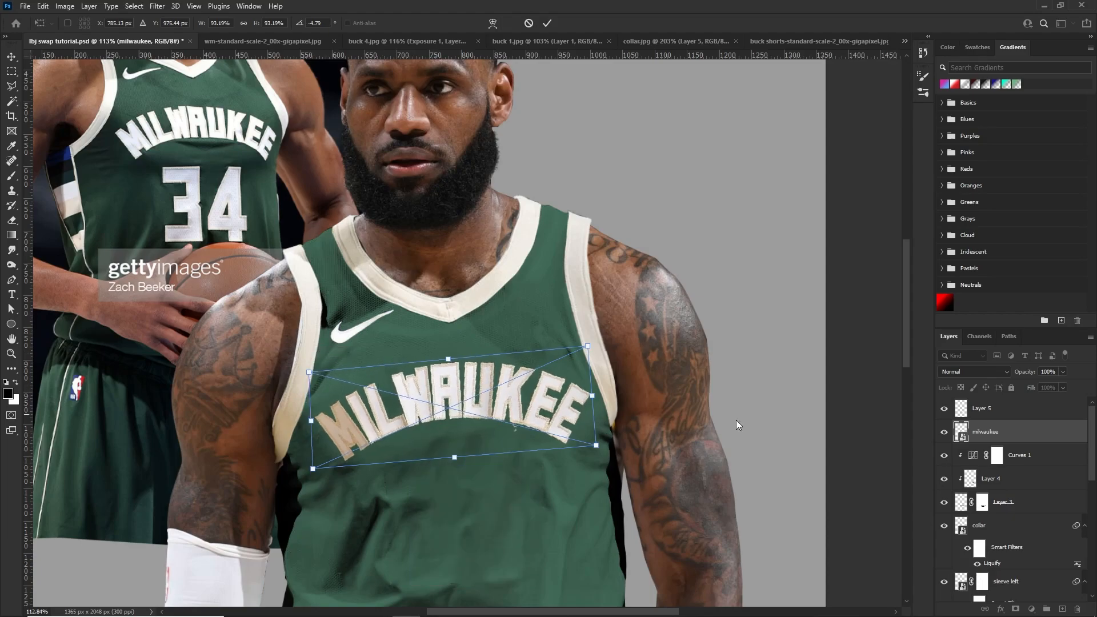
click(996, 433)
scroll(512, 405, down, 6)
scroll(496, 408, up, 5)
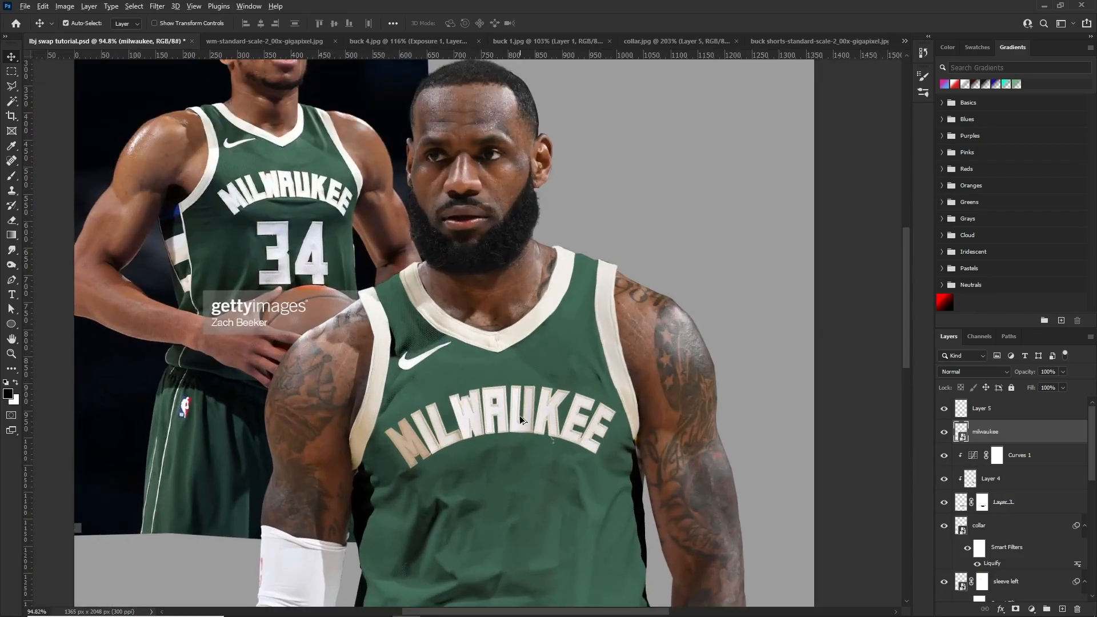
Apply the Displace filter to the lettering with horizontal and vertical scale 2, using the displacement PSD as the map
scroll(520, 418, up, 1)
drag(530, 406, 529, 407)
scroll(504, 454, up, 4)
scroll(511, 400, down, 5)
scroll(496, 300, up, 5)
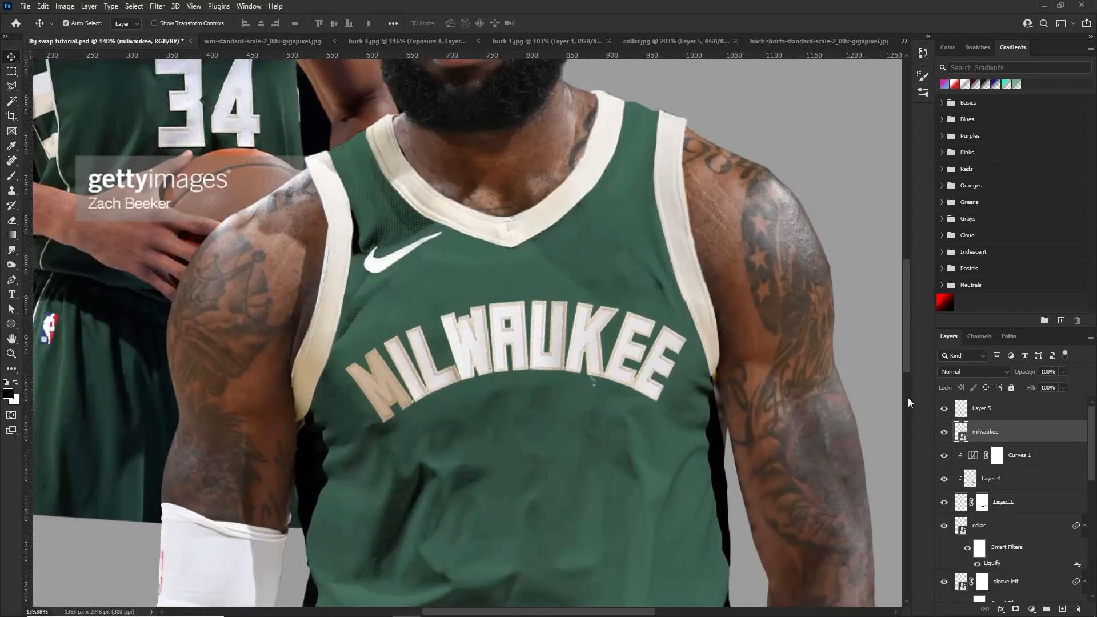
click(155, 7)
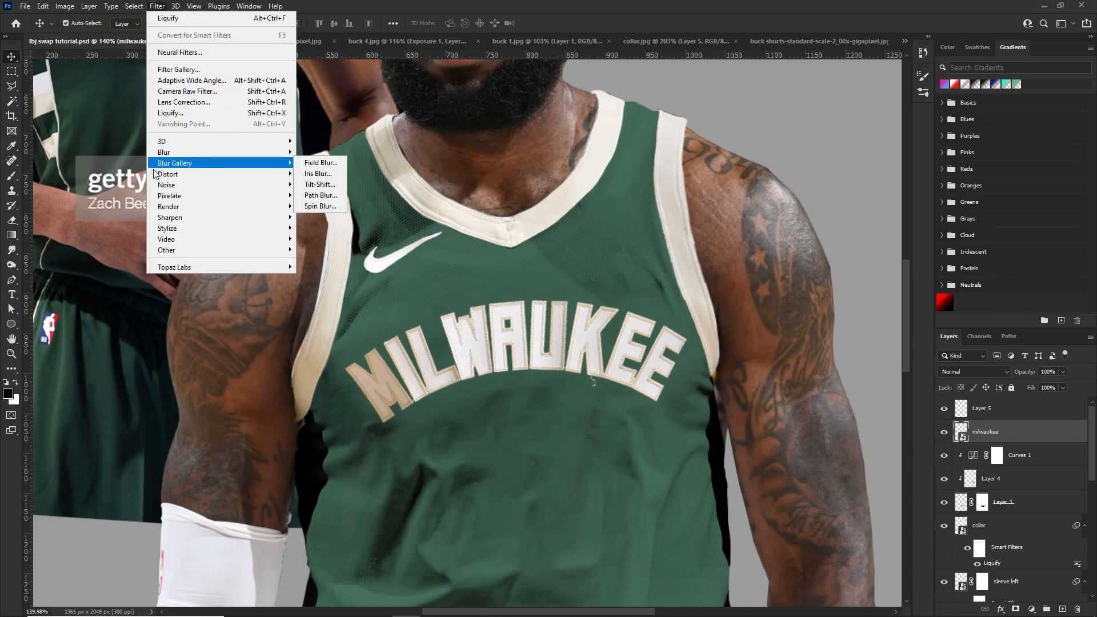
mouse_move(274, 174)
click(308, 174)
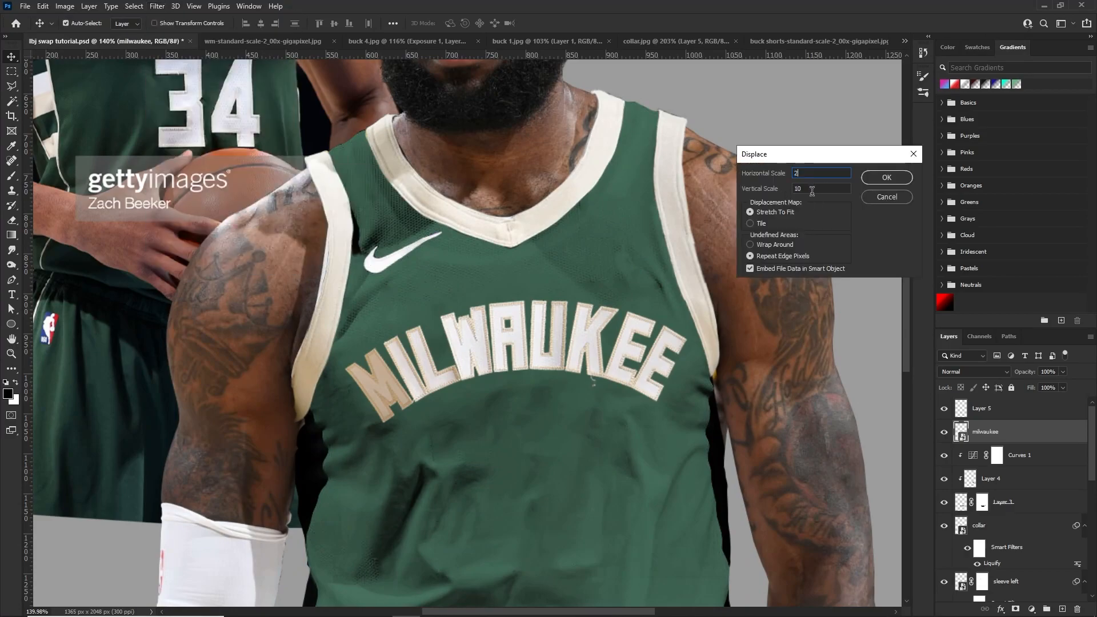
click(885, 181)
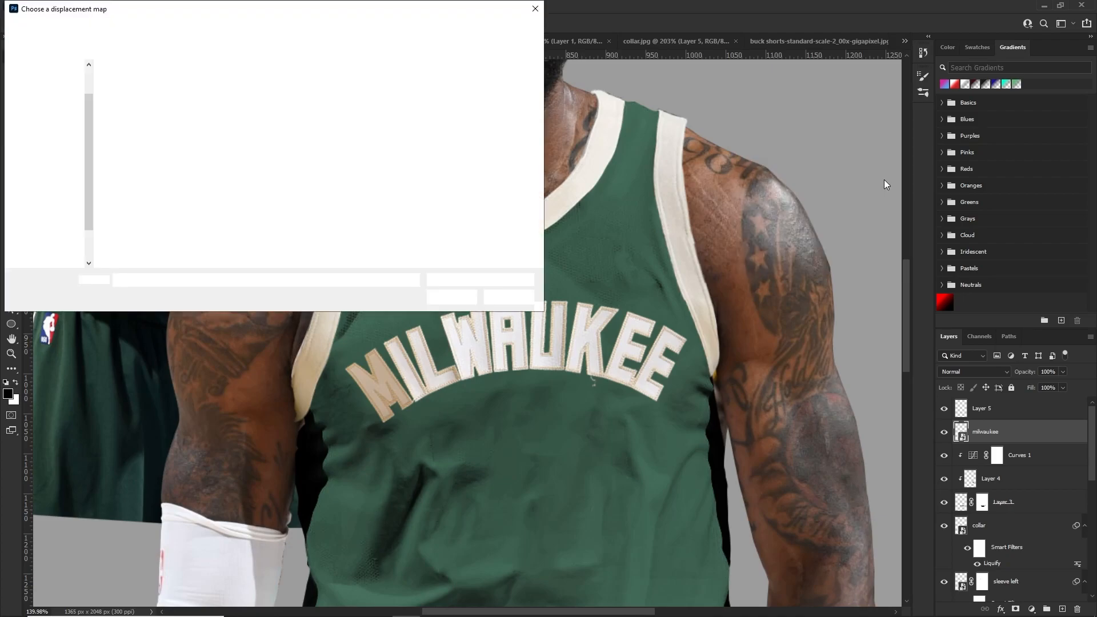
click(147, 97)
double_click(147, 97)
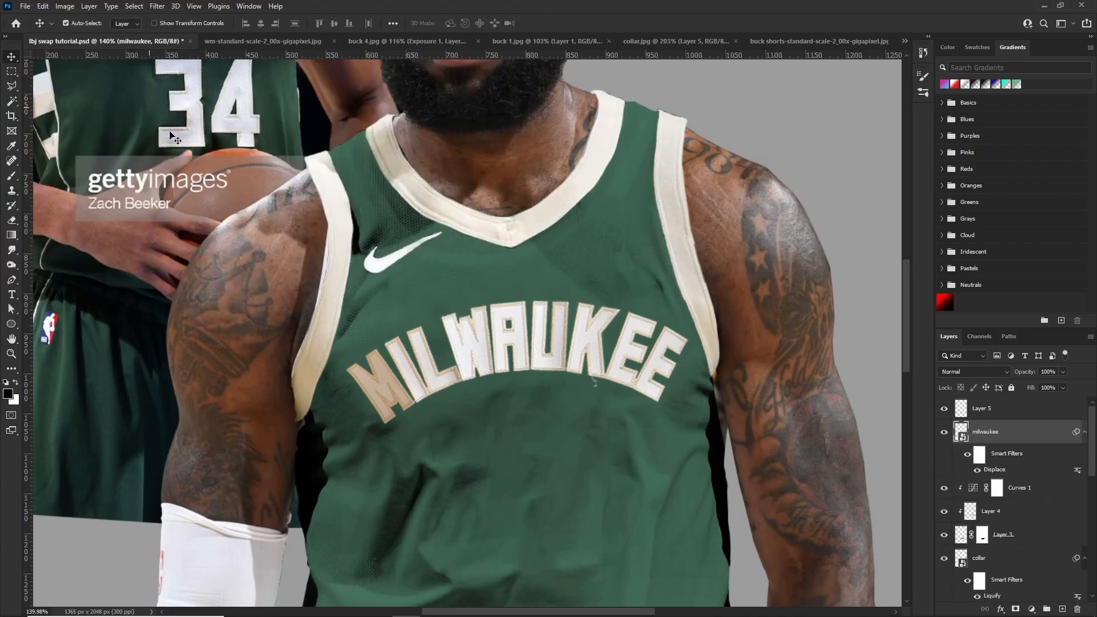
Adjust the scale of the lettering's Displace filter and reapply it with the displacement PSD
double_click(999, 470)
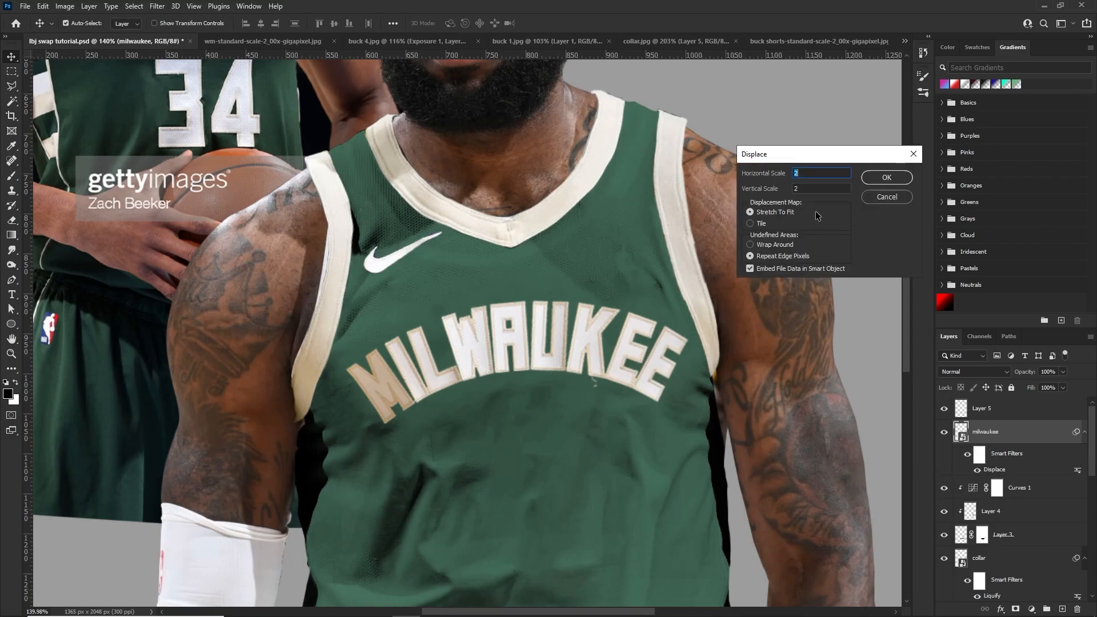
click(874, 179)
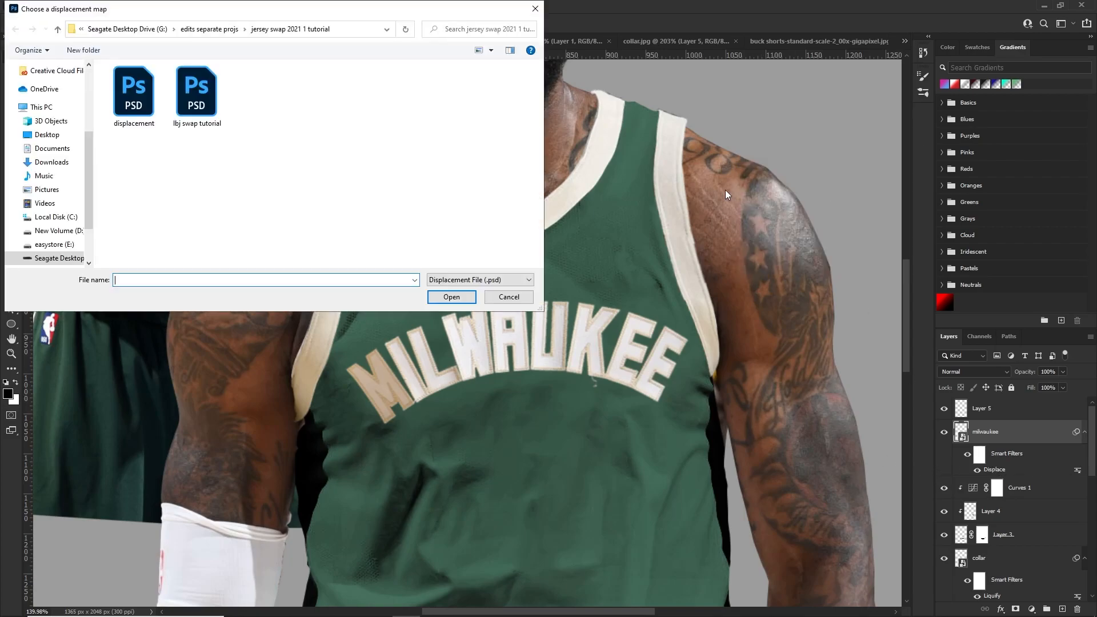
double_click(143, 109)
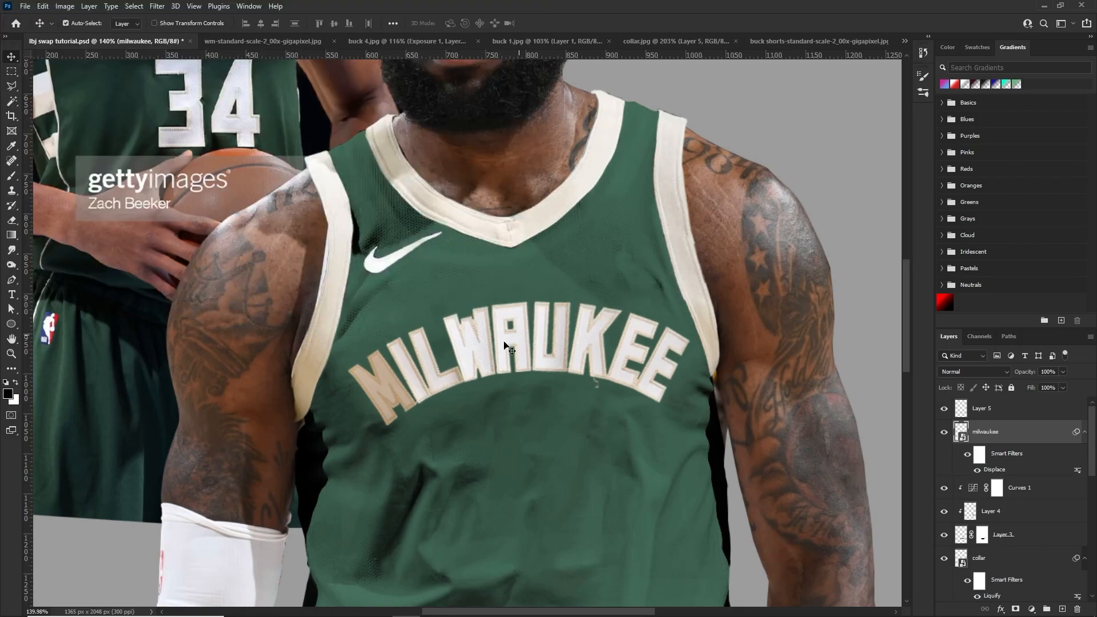
Nudge the MILWAUKEE lettering slightly upward on the chest
drag(545, 327, 548, 330)
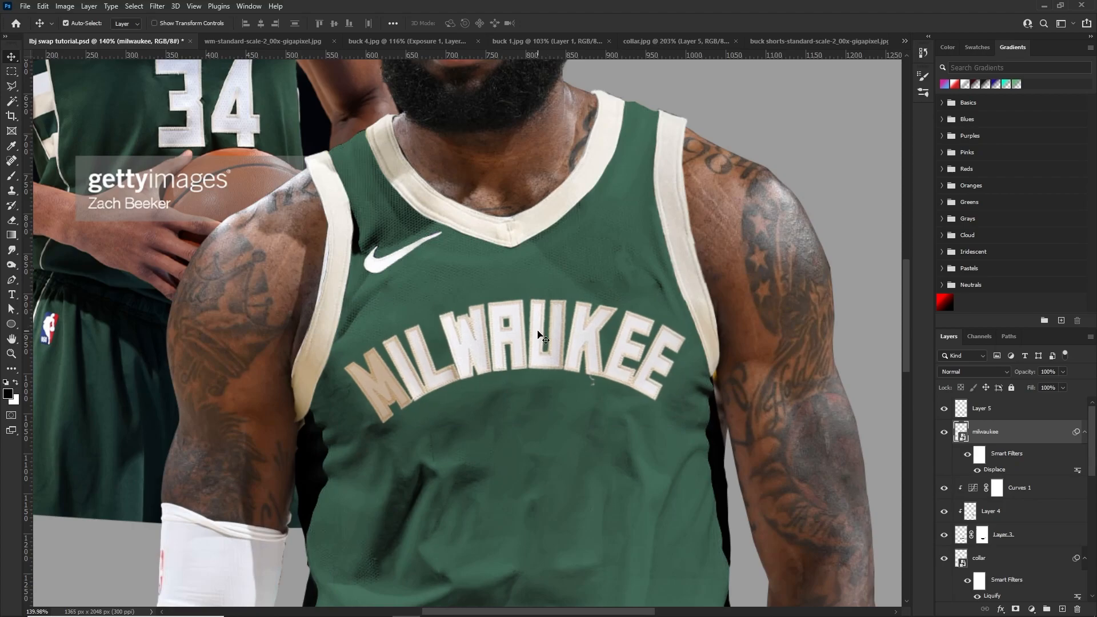
key(ctrl+0)
scroll(463, 327, up, 2)
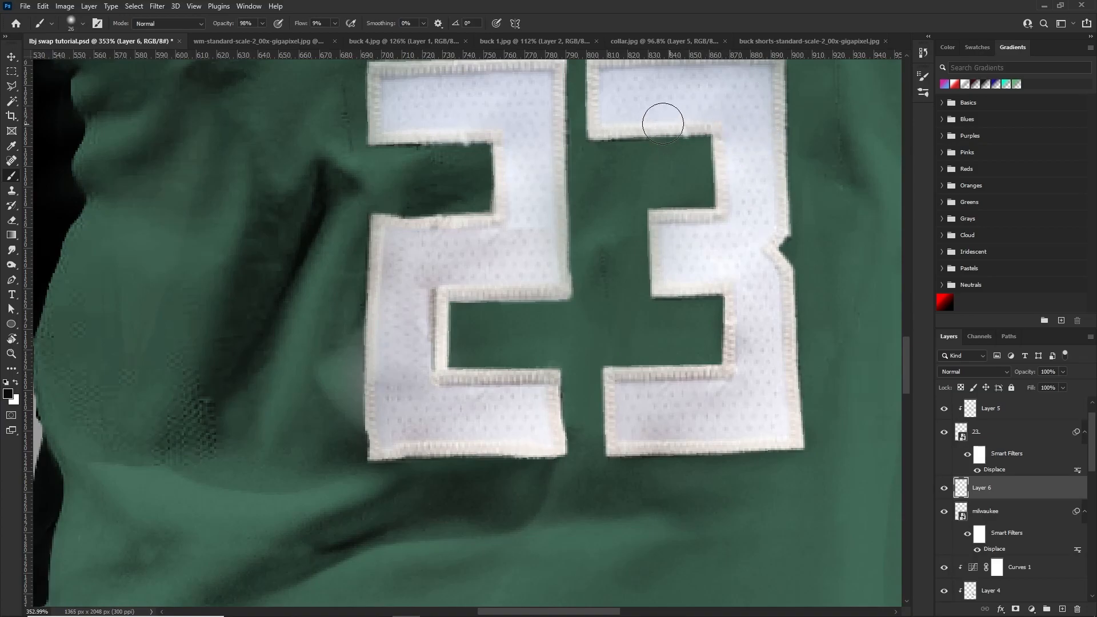
Examine the 23 numerals, the chest lettering and the old stripes along both sides of the shorts
scroll(399, 179, up, 2)
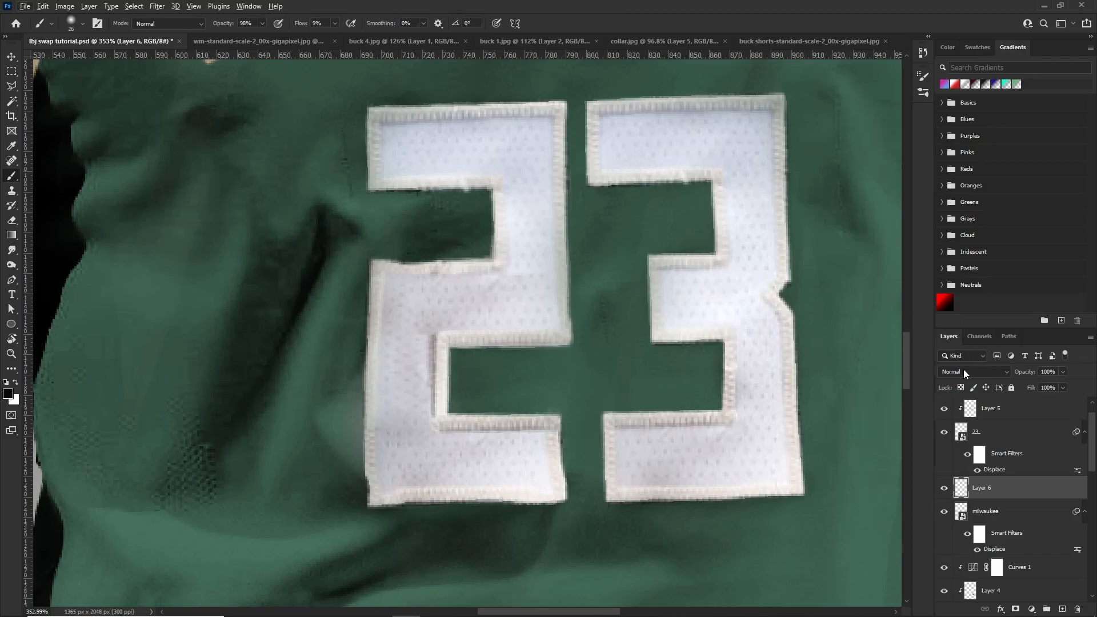
scroll(498, 309, down, 8)
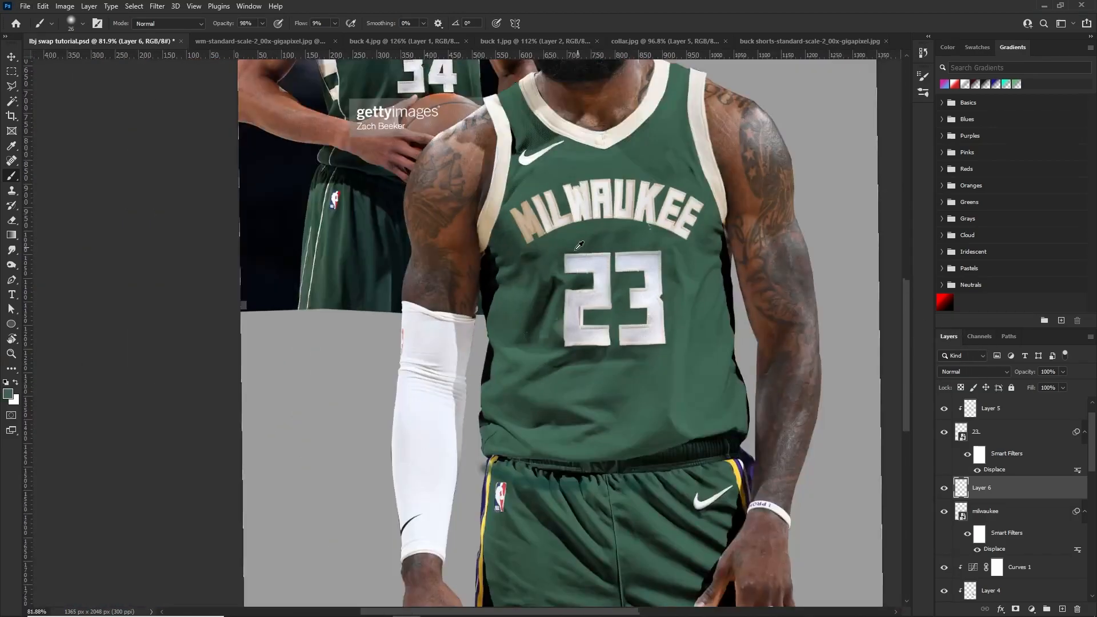
scroll(499, 308, up, 6)
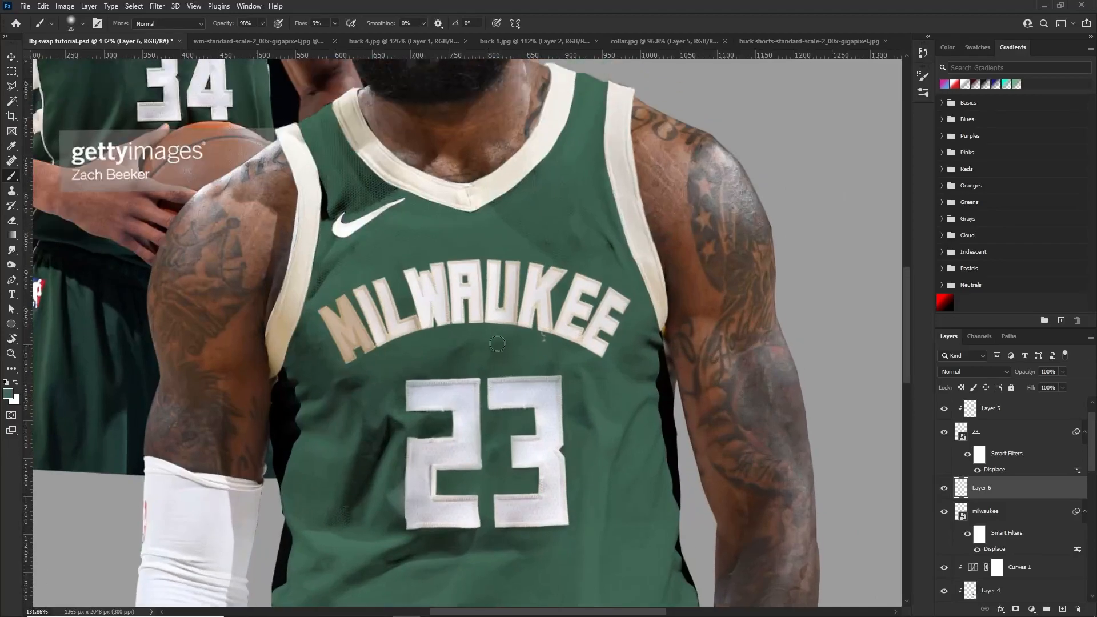
scroll(453, 361, up, 2)
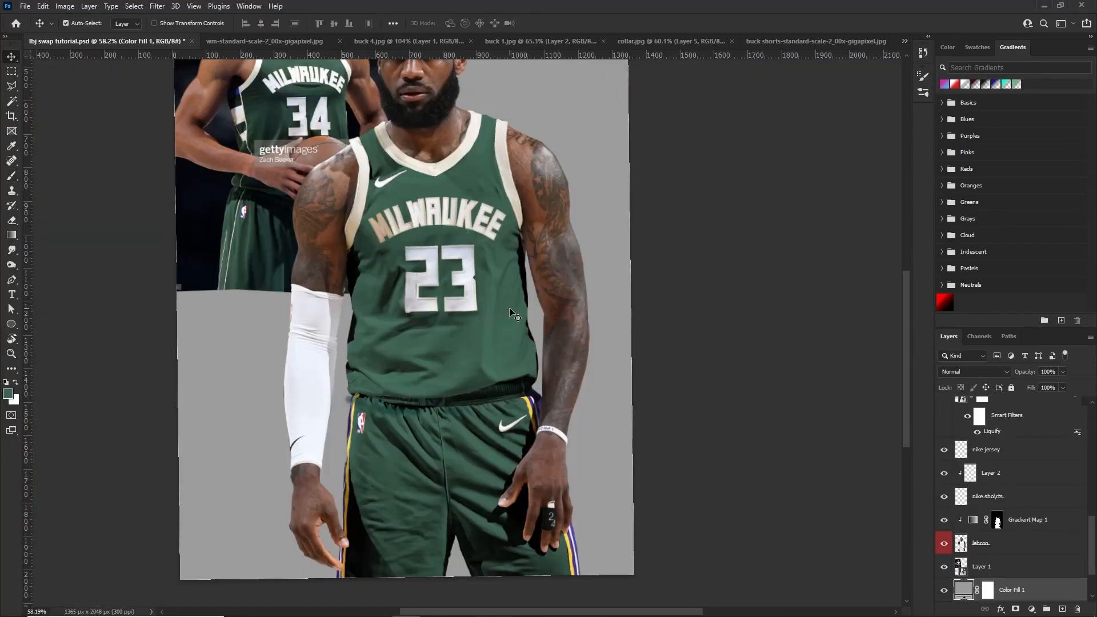
scroll(506, 330, down, 2)
scroll(479, 322, up, 3)
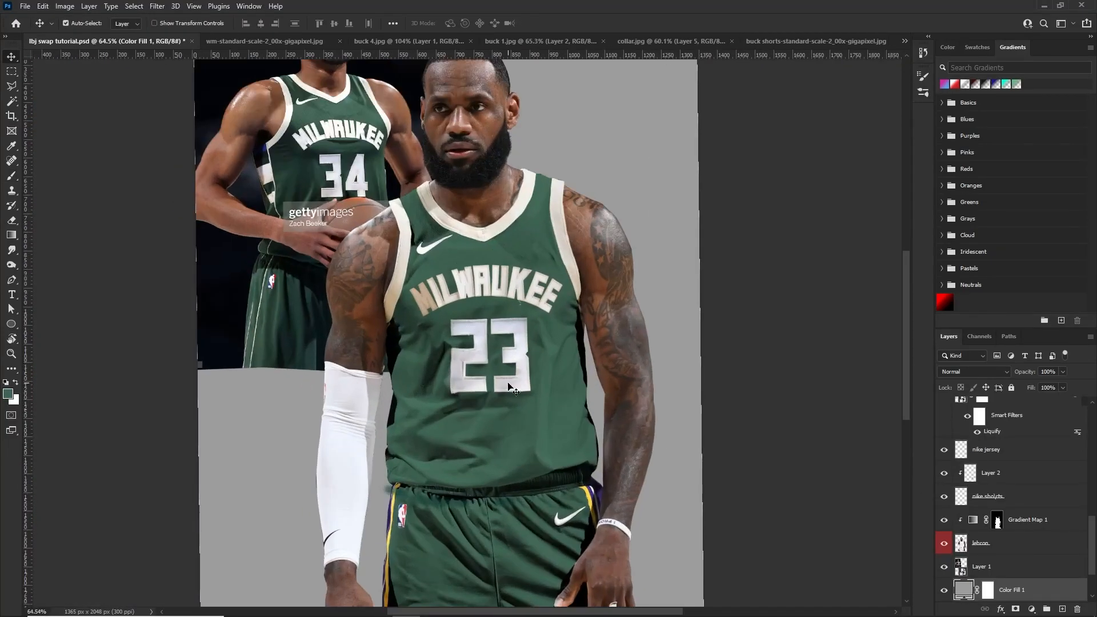
scroll(525, 355, down, 3)
scroll(571, 377, up, 3)
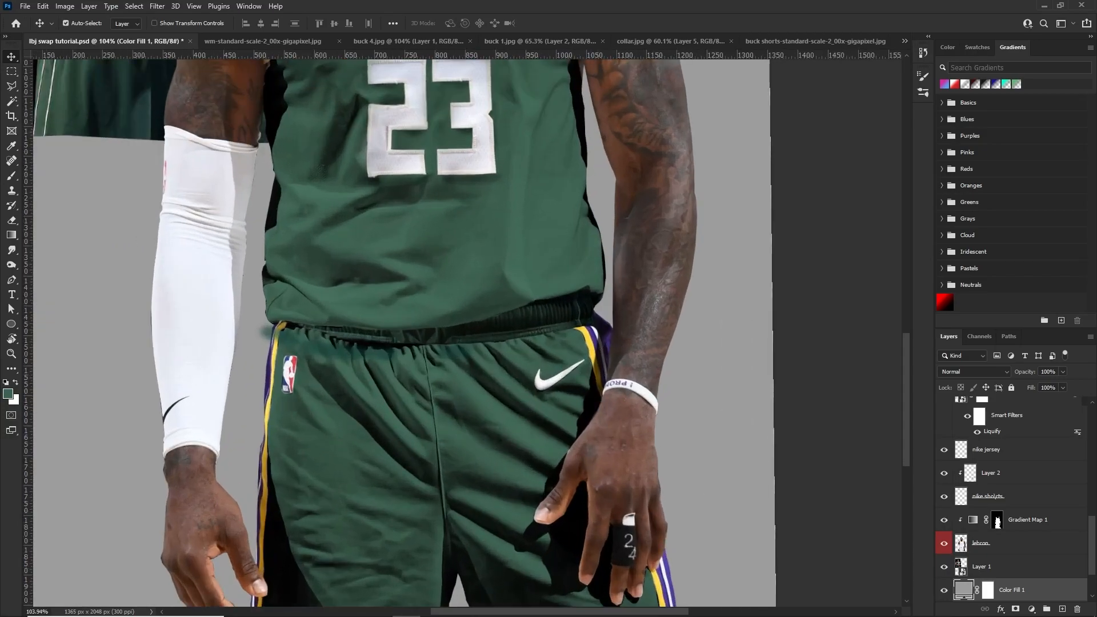
scroll(383, 426, down, 3)
scroll(495, 407, up, 3)
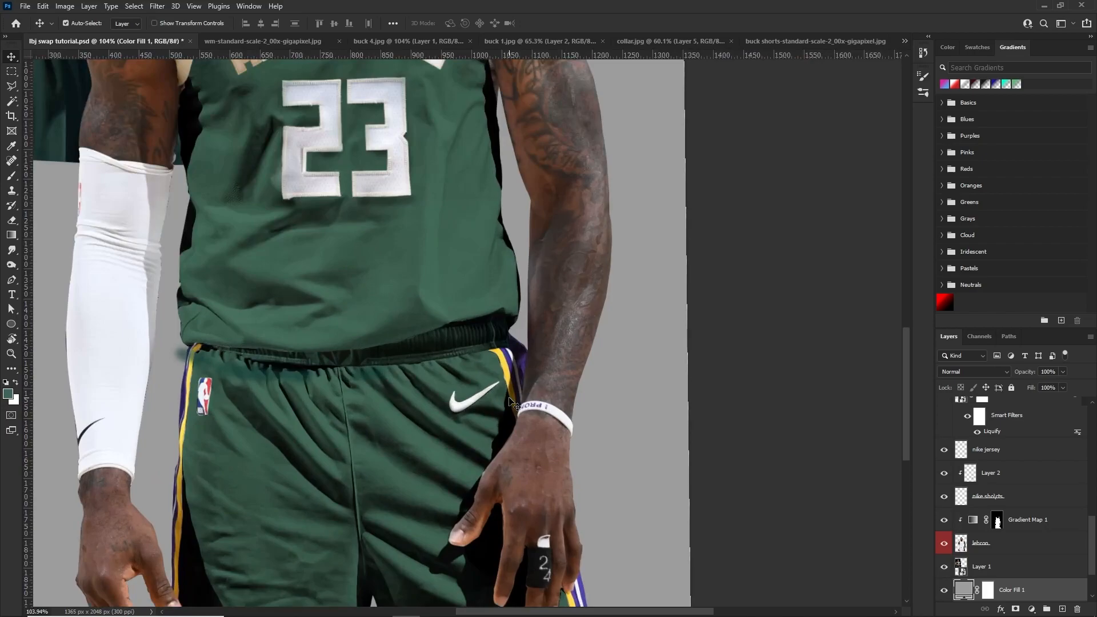
scroll(511, 394, up, 2)
scroll(501, 358, down, 5)
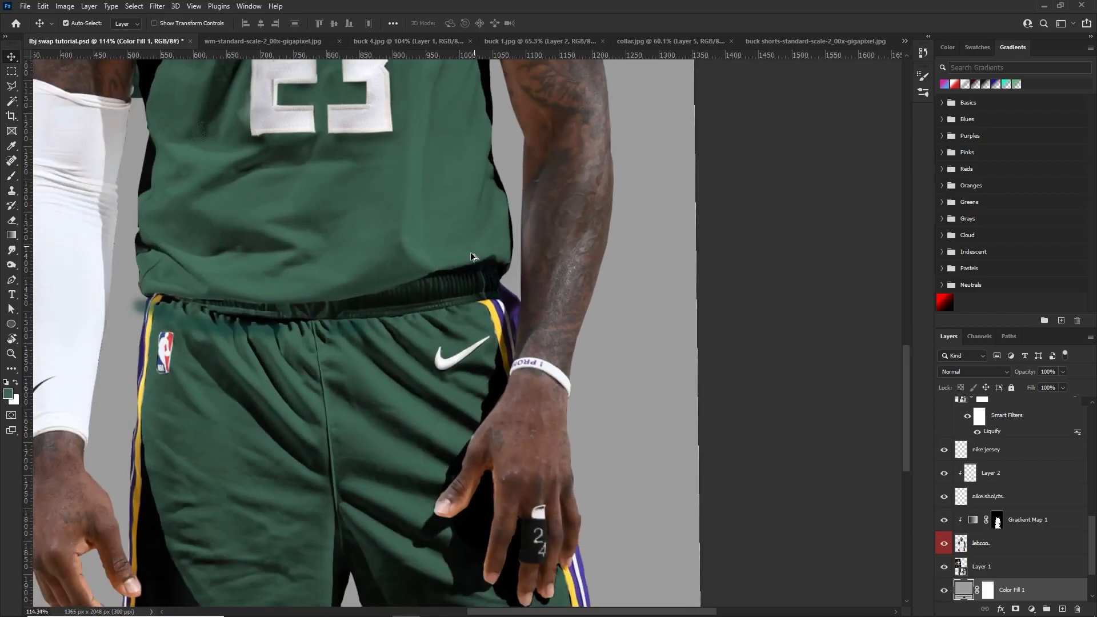
scroll(464, 273, down, 1)
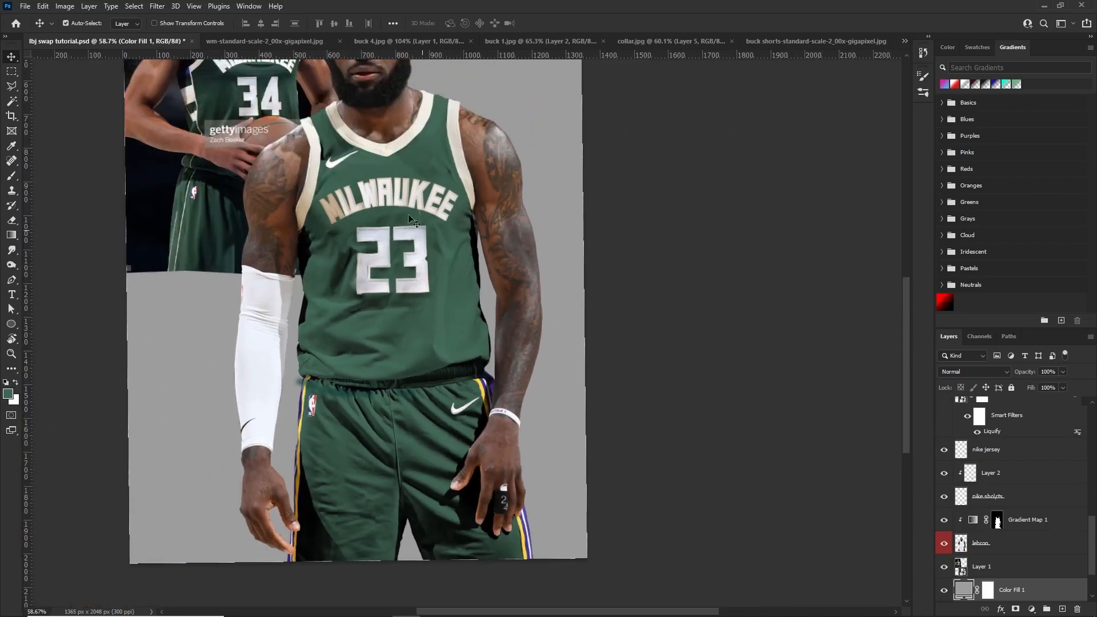
Look through the reference photos for a shorts side panel and unlock the Background layer of buck 4.jpg
click(499, 45)
scroll(404, 458, down, 1)
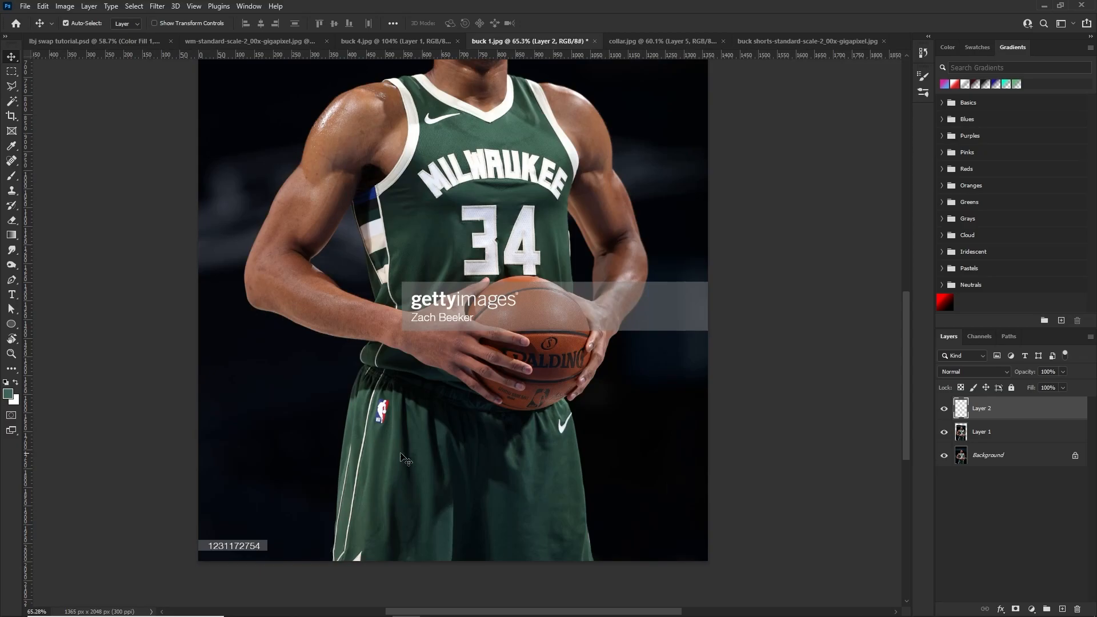
click(657, 42)
click(377, 44)
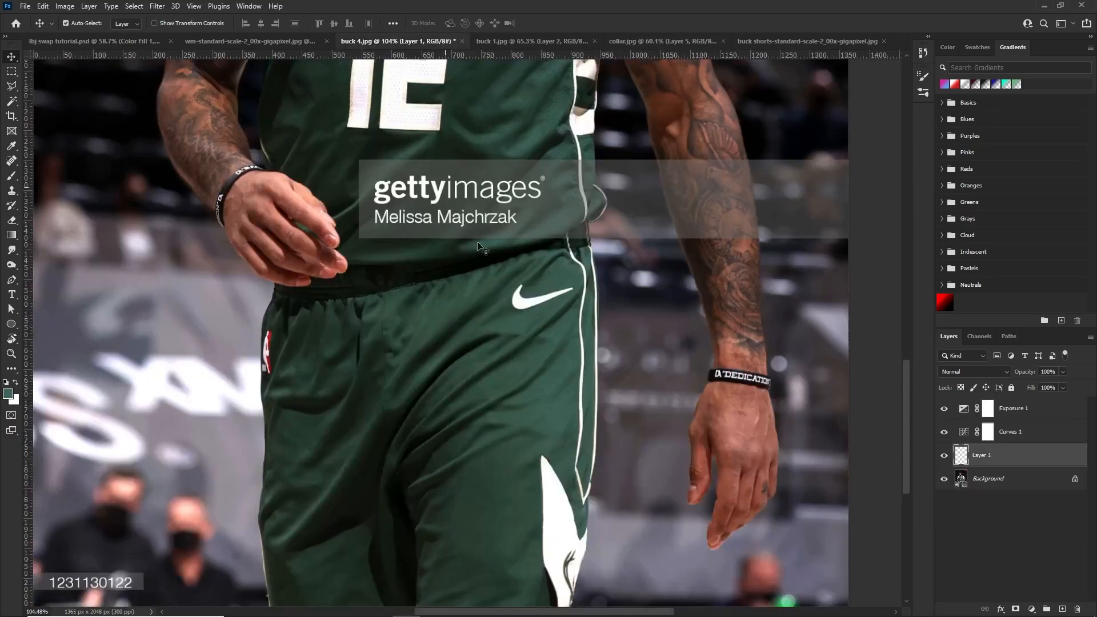
scroll(558, 281, down, 1)
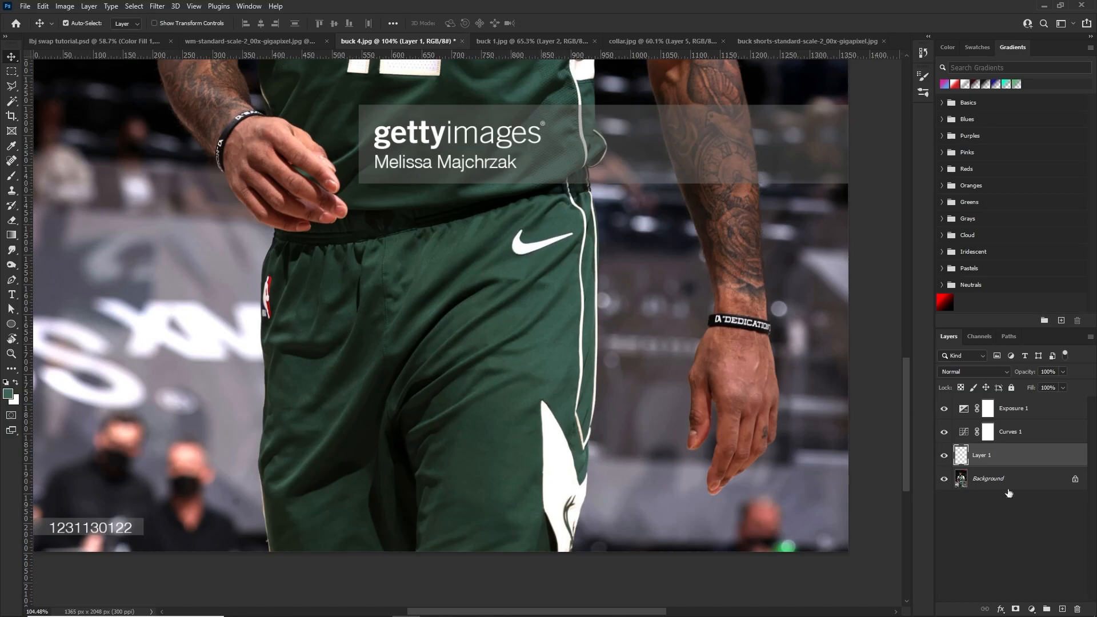
click(1056, 478)
click(1073, 480)
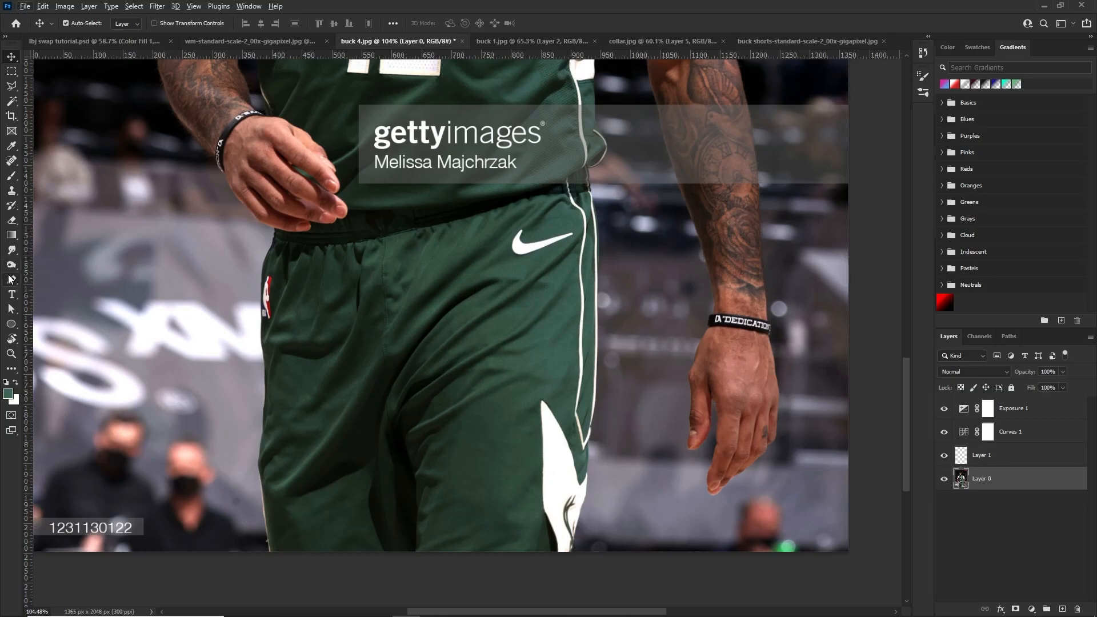
Trace the inner edge of the striped side panel beside the Nike logo with the Pen tool, from the hem up to the waistband
click(12, 279)
scroll(462, 426, up, 2)
click(570, 592)
drag(567, 573, 563, 549)
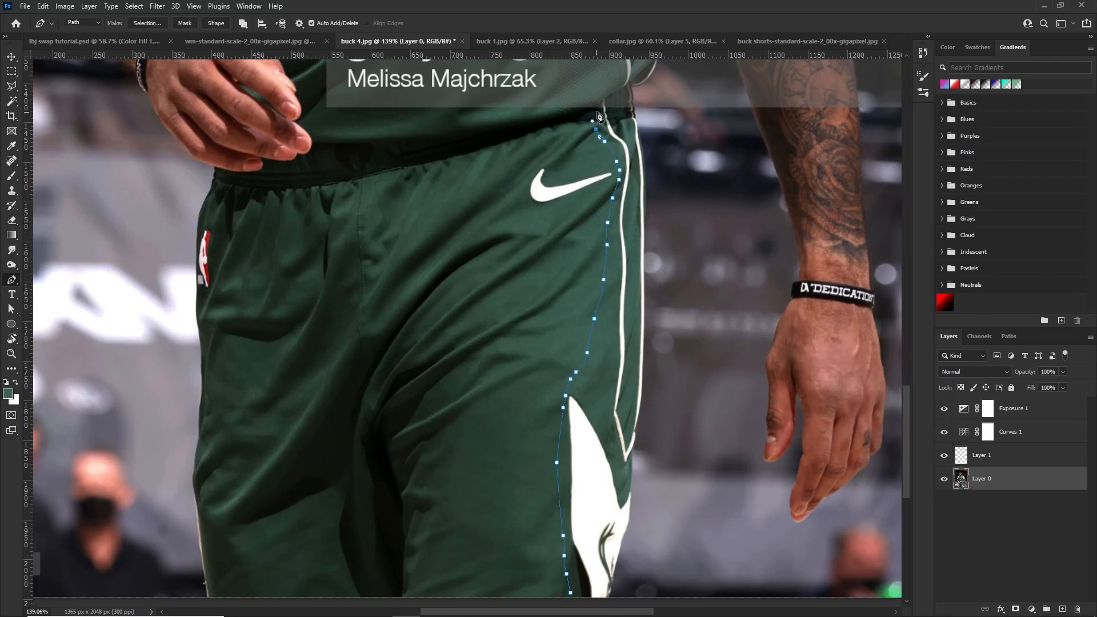
Continue the path across the waistband and down the outer edge of the side panel toward the hem
scroll(598, 118, up, 3)
scroll(623, 165, up, 4)
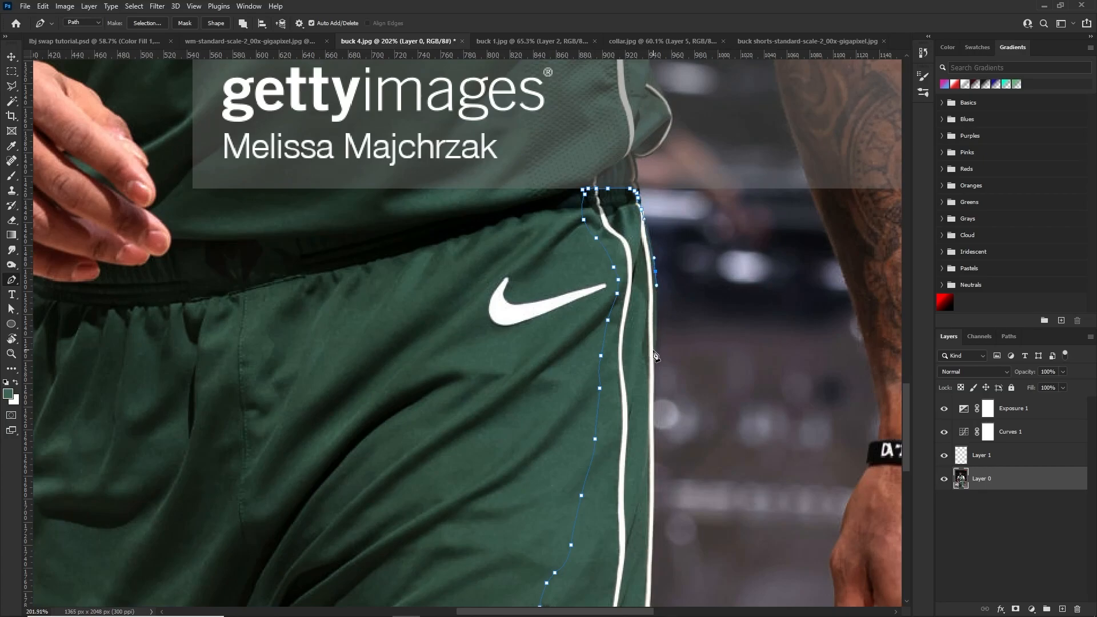
scroll(655, 361, down, 1)
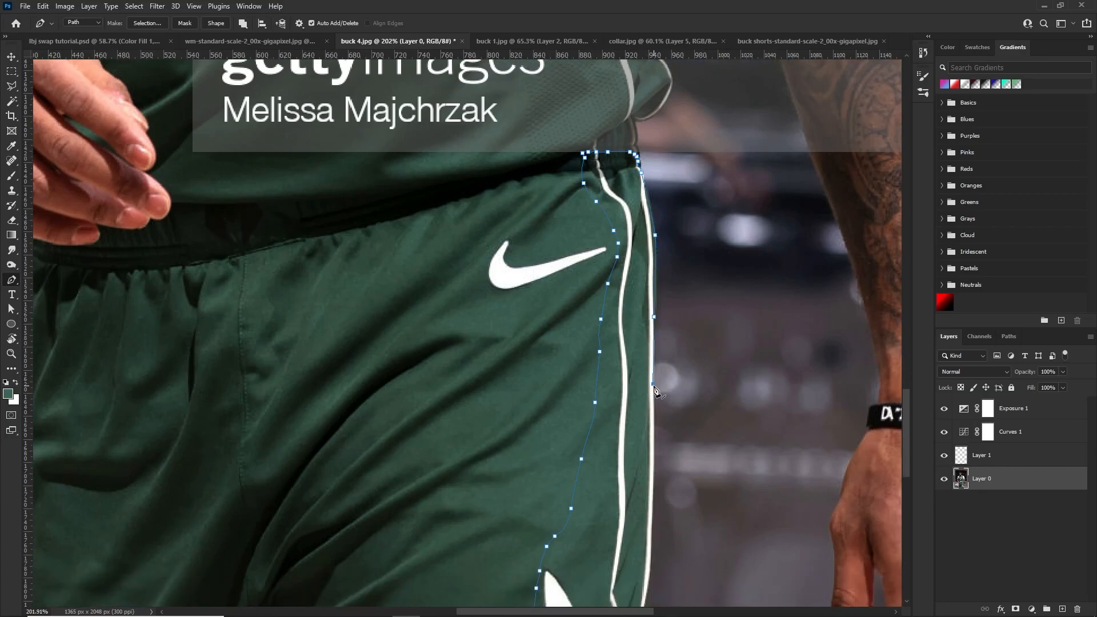
scroll(650, 423, down, 2)
scroll(654, 417, down, 2)
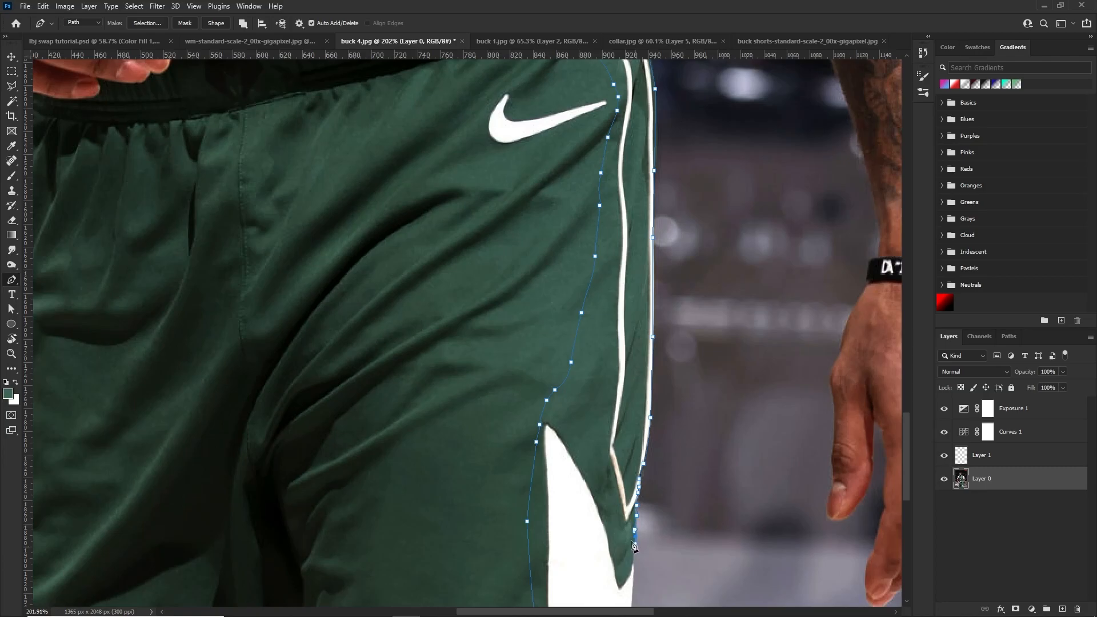
scroll(635, 532, down, 2)
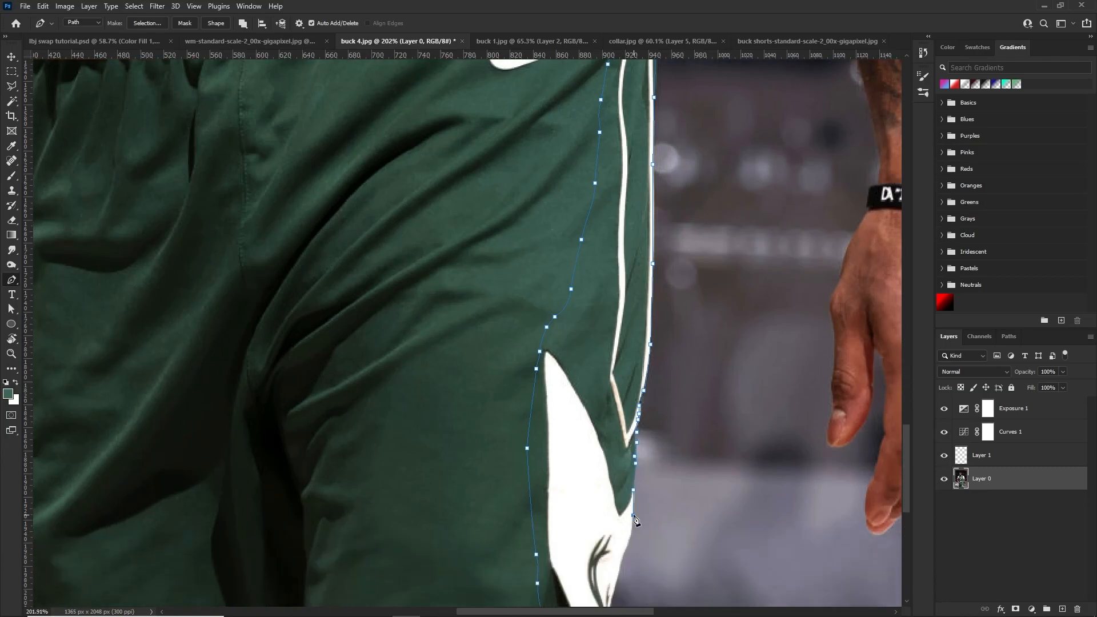
scroll(635, 531, down, 2)
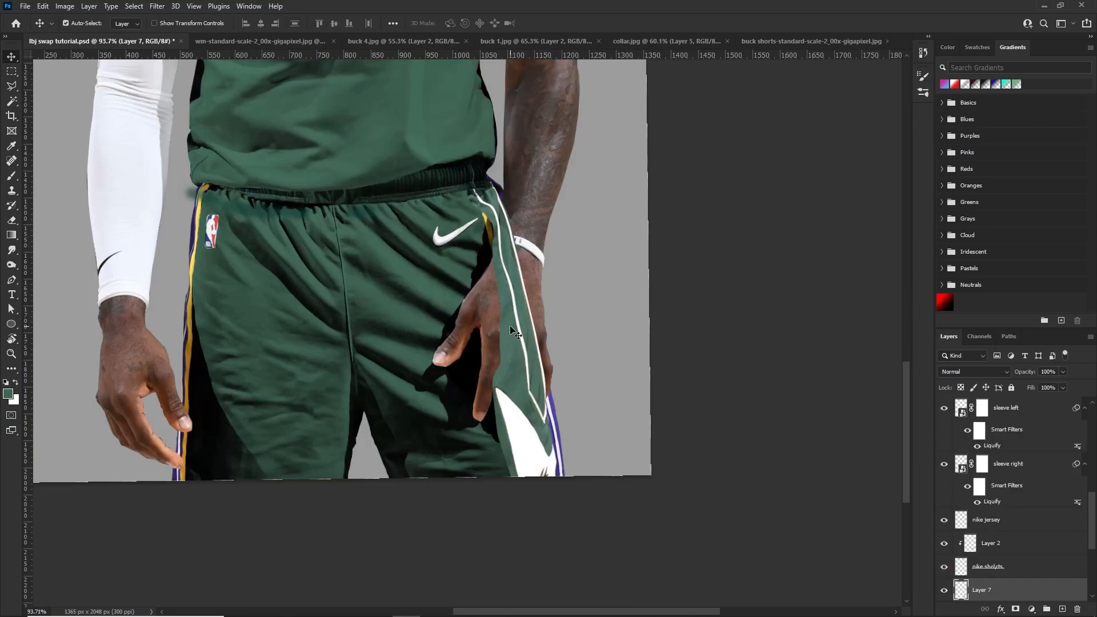
Place the cut-out side panel in lbj swap tutorial.psd over the old stripe beside the shorts' Nike logo
mouse_move(513, 330)
mouse_down()
mouse_move(528, 328)
mouse_move(518, 318)
mouse_up()
scroll(495, 317, down, 5)
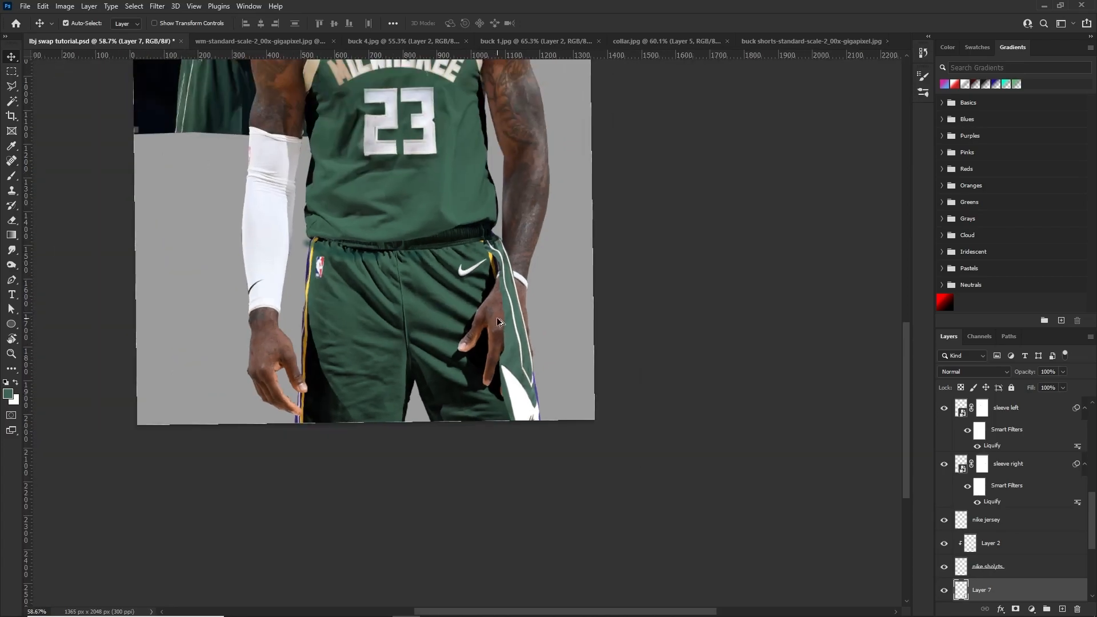
scroll(496, 317, up, 6)
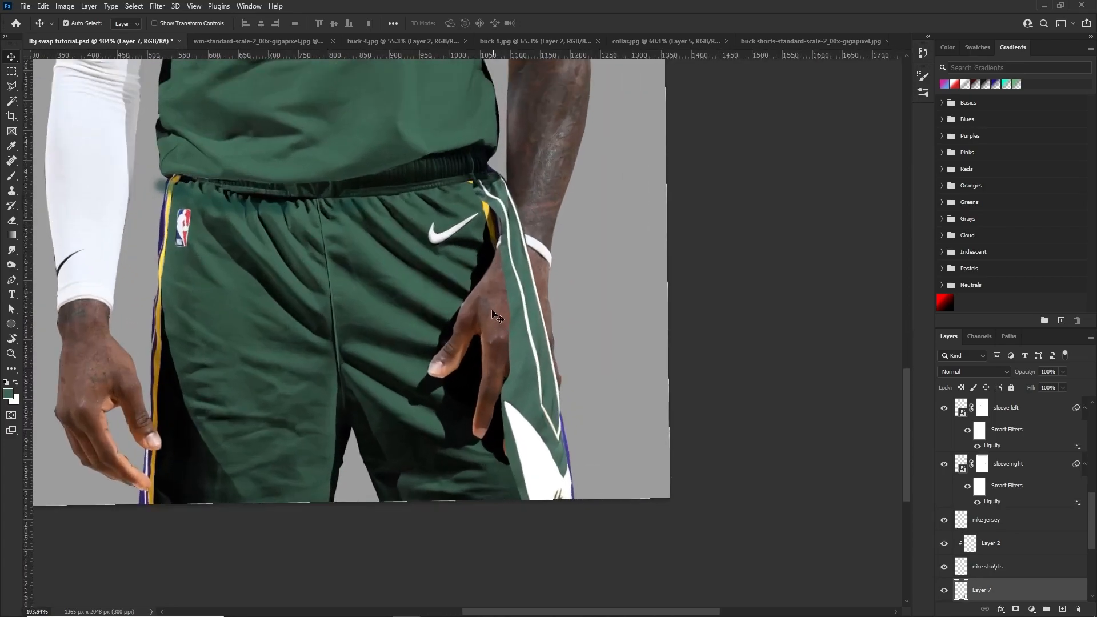
Add a Curves adjustment clipped to the side panel's Layer 7 and lower its RGB curve slightly to darken the panel
click(1035, 608)
click(1041, 466)
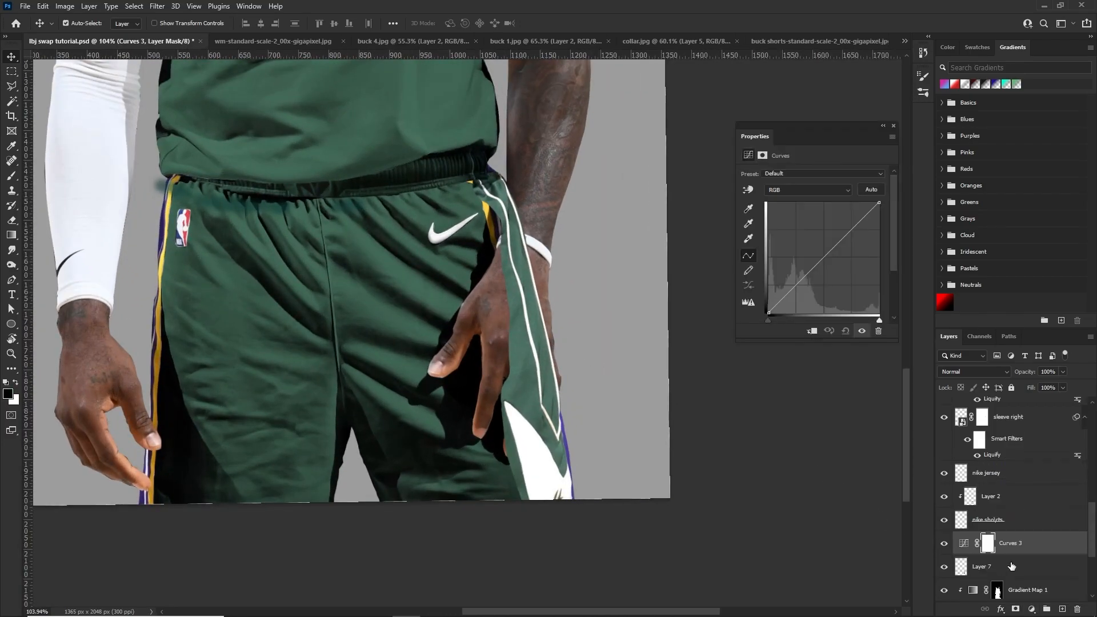
right_click(1016, 551)
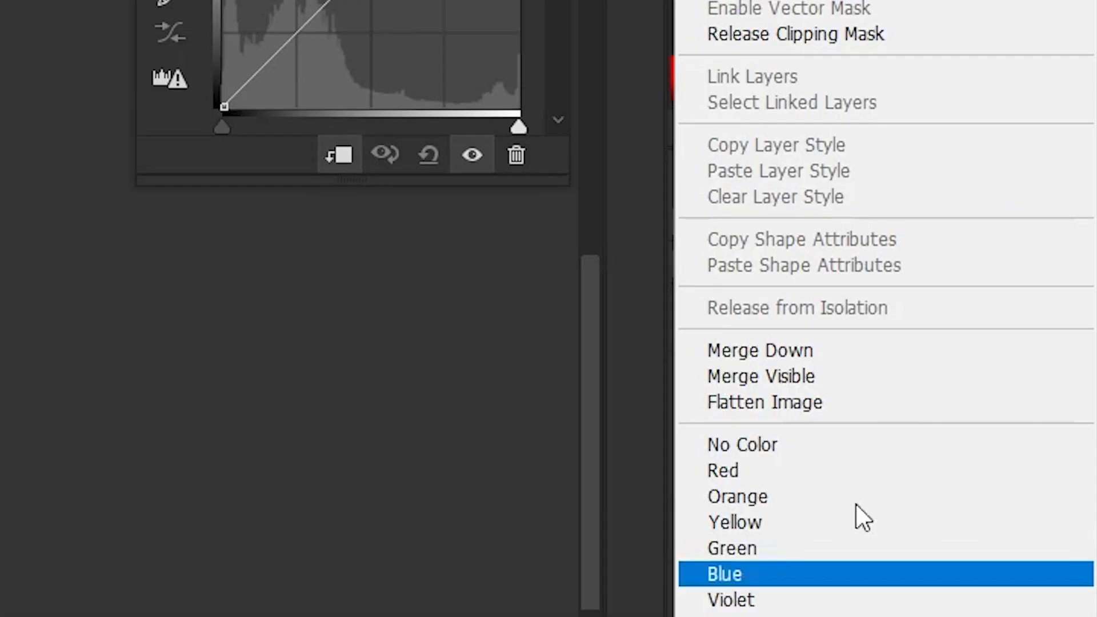
click(807, 45)
right_click(698, 539)
click(743, 23)
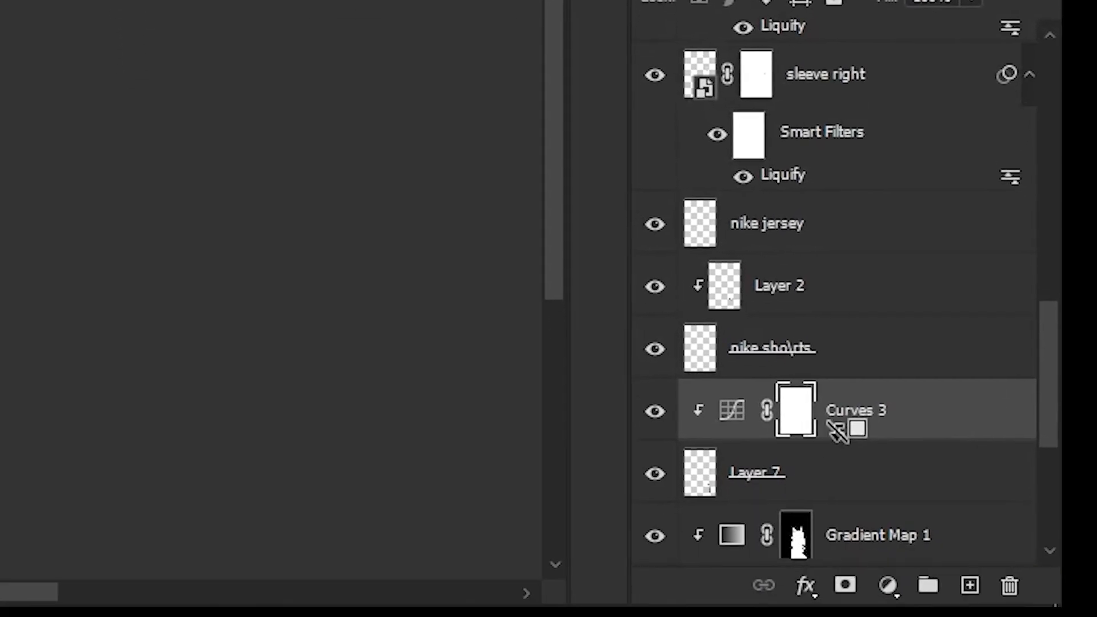
drag(906, 436, 869, 433)
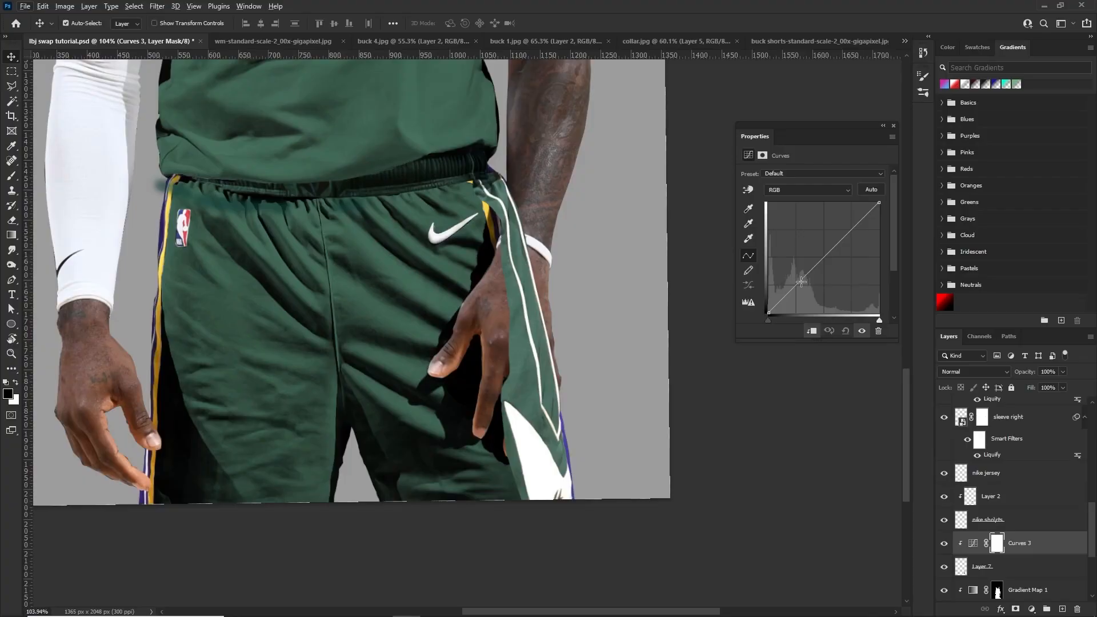
drag(801, 282, 836, 255)
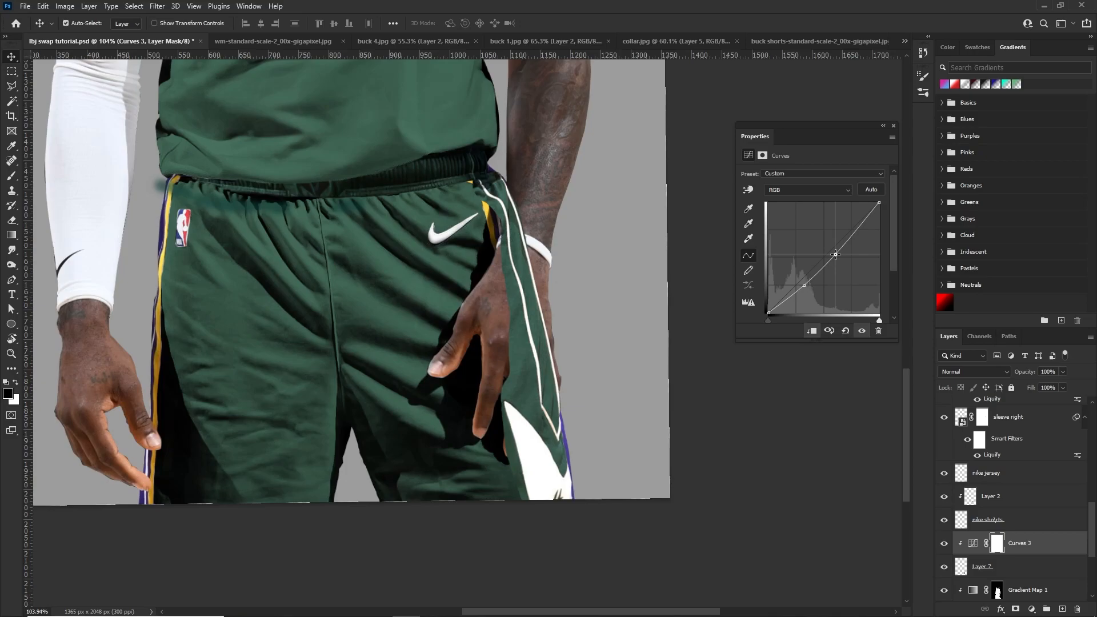
Convert the side panel's Layer 7 to a smart object
click(985, 565)
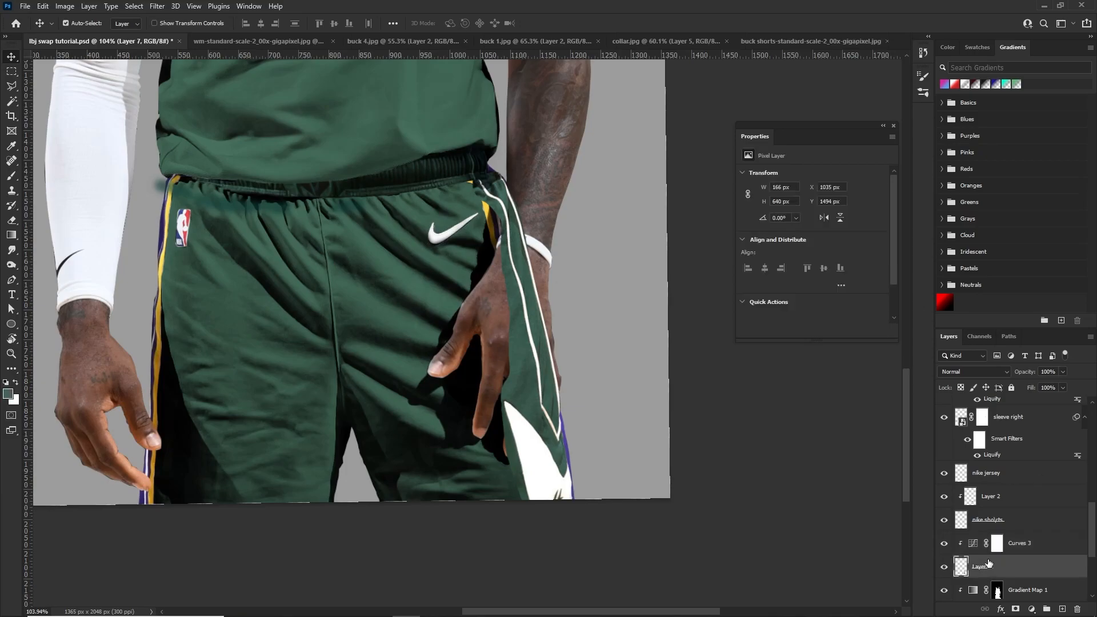
click(153, 6)
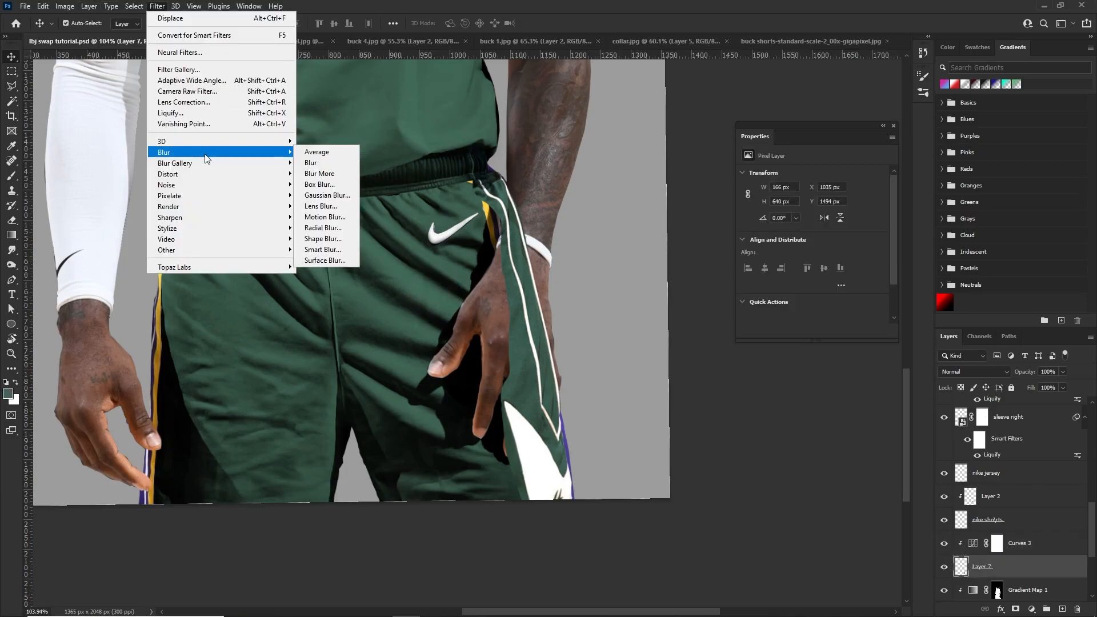
click(996, 563)
right_click(995, 563)
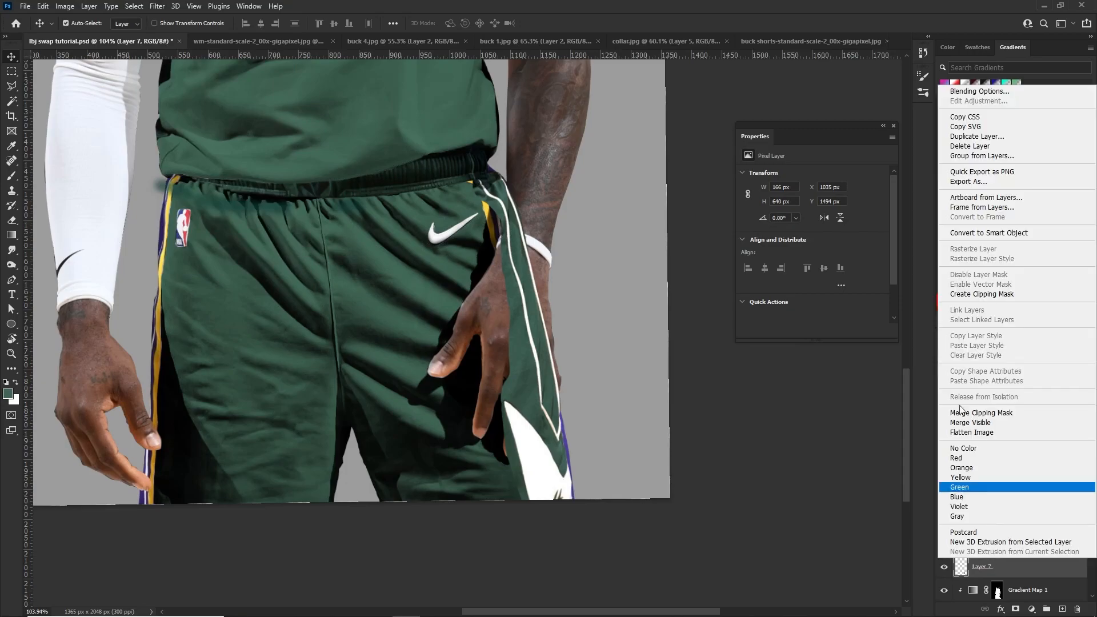
click(973, 233)
Open the Liquify filter on the side panel's Layer 7 and use the original lebron layer as the backdrop
click(157, 6)
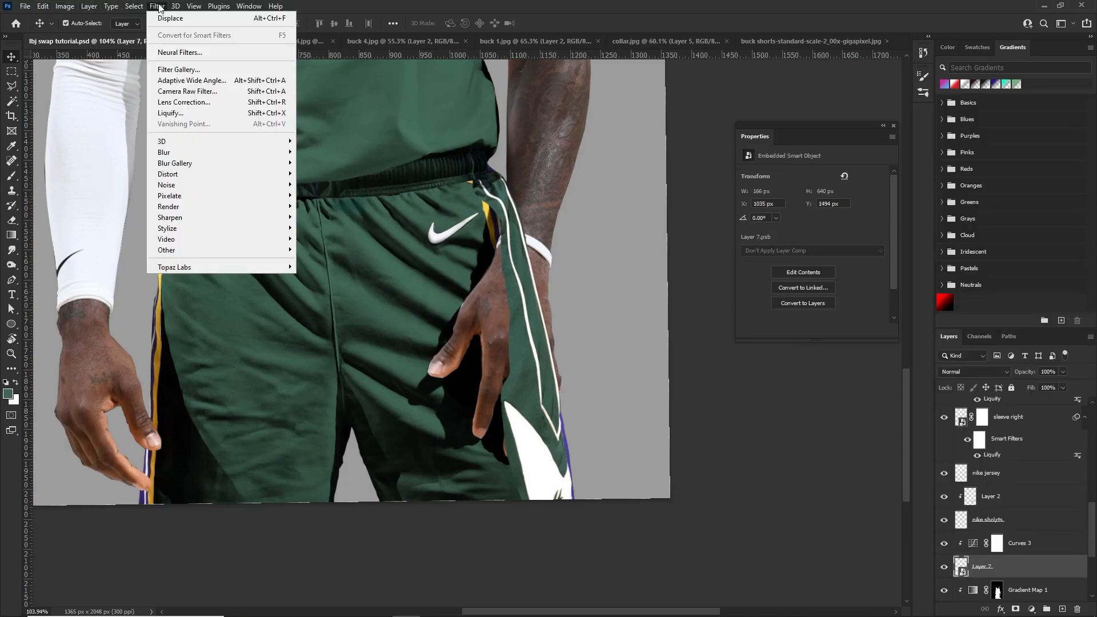
click(211, 116)
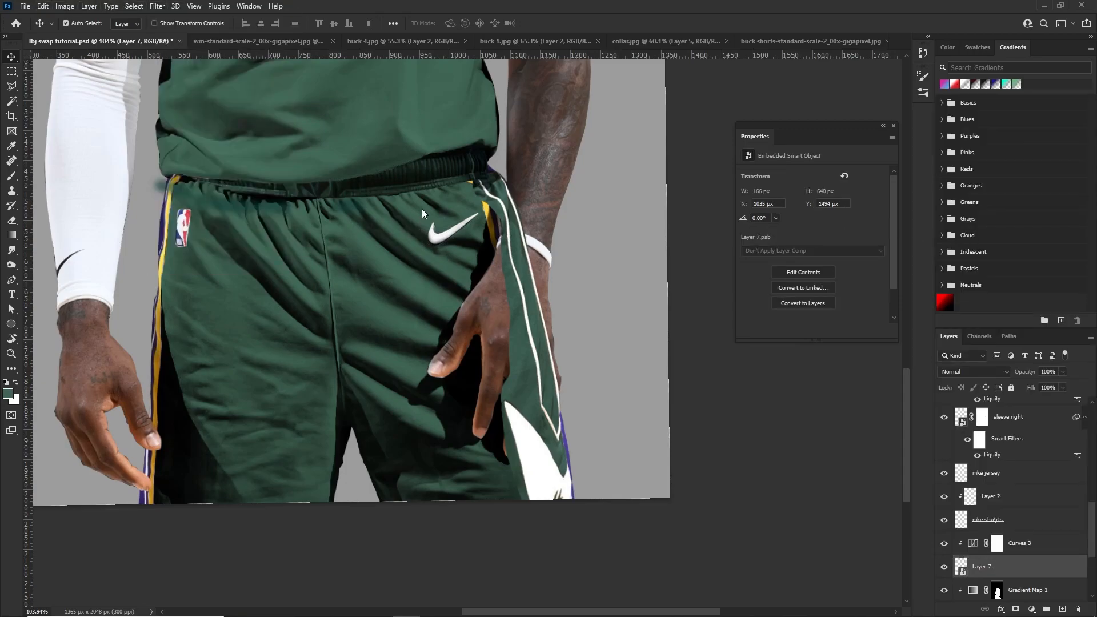
scroll(549, 405, up, 3)
scroll(606, 416, up, 2)
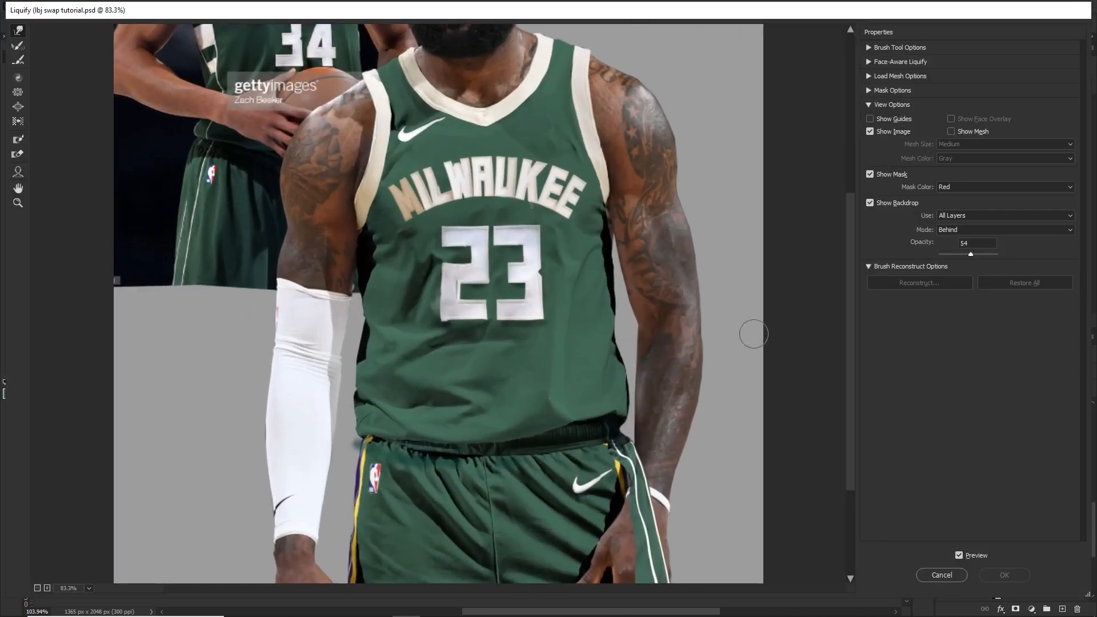
scroll(743, 337, up, 2)
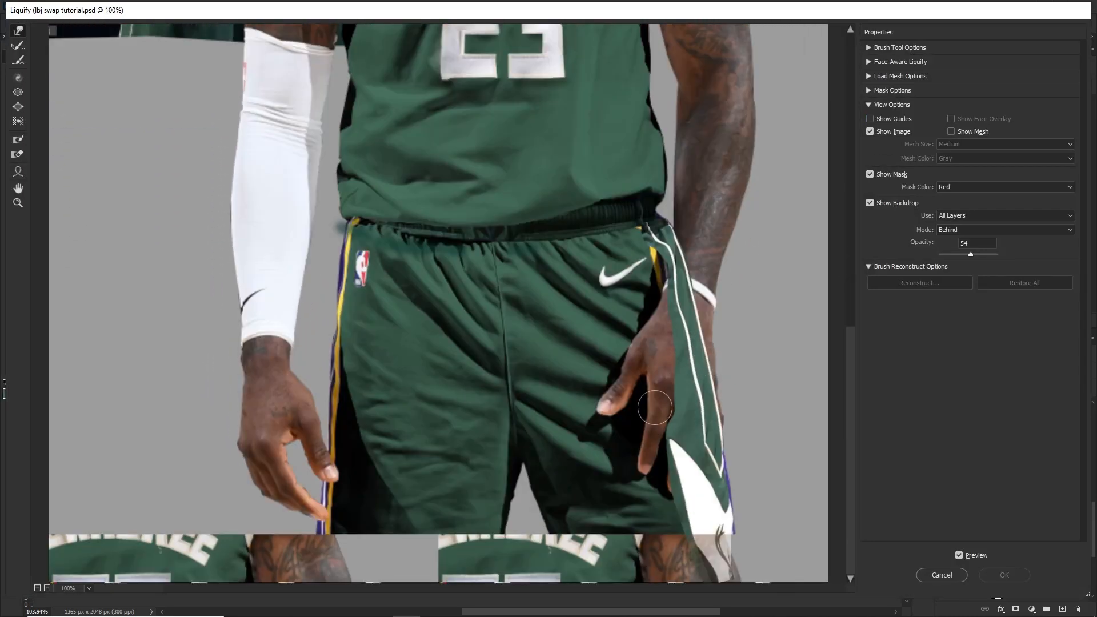
click(962, 217)
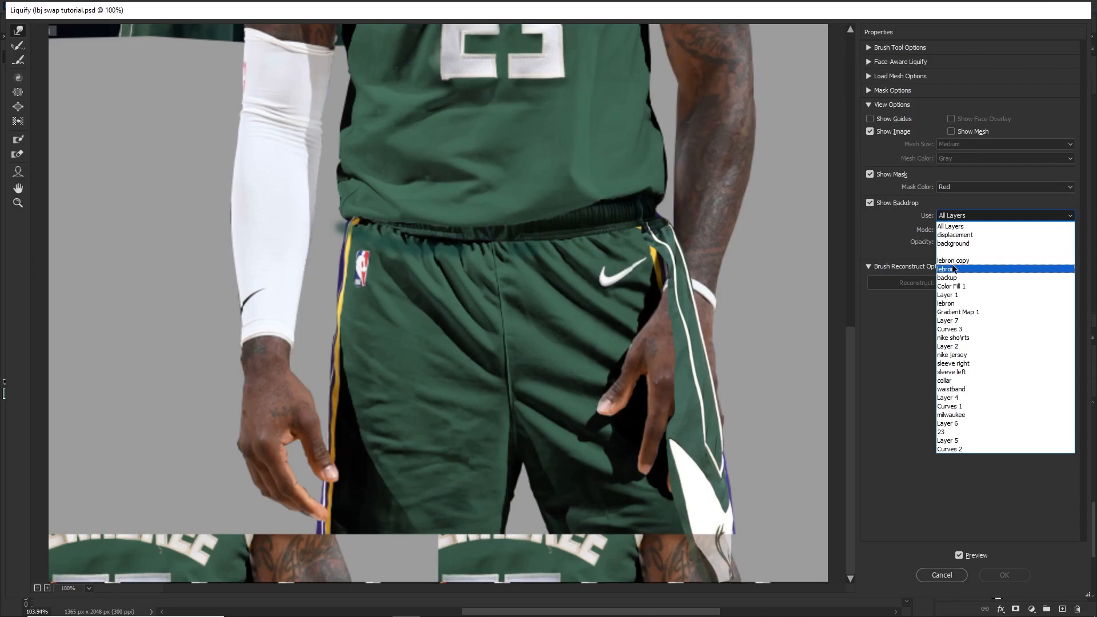
click(960, 269)
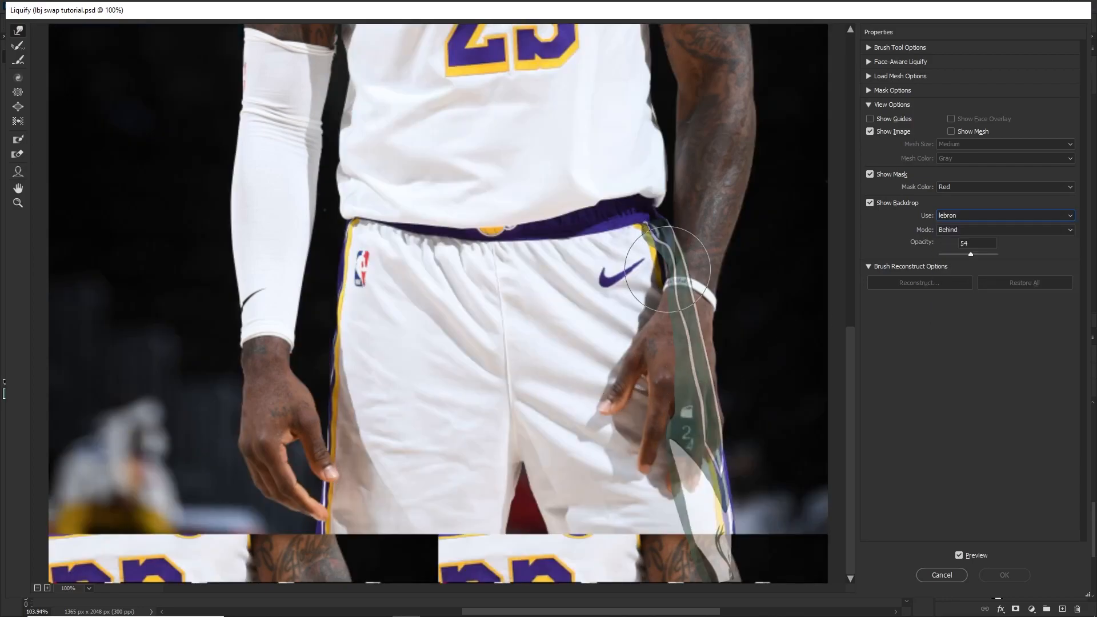
Warp the side panel from waistband to hem so it follows the original shorts stripe, and apply the Liquify result
mouse_move(677, 264)
mouse_down()
mouse_move(664, 265)
mouse_move(655, 301)
mouse_move(655, 269)
mouse_up()
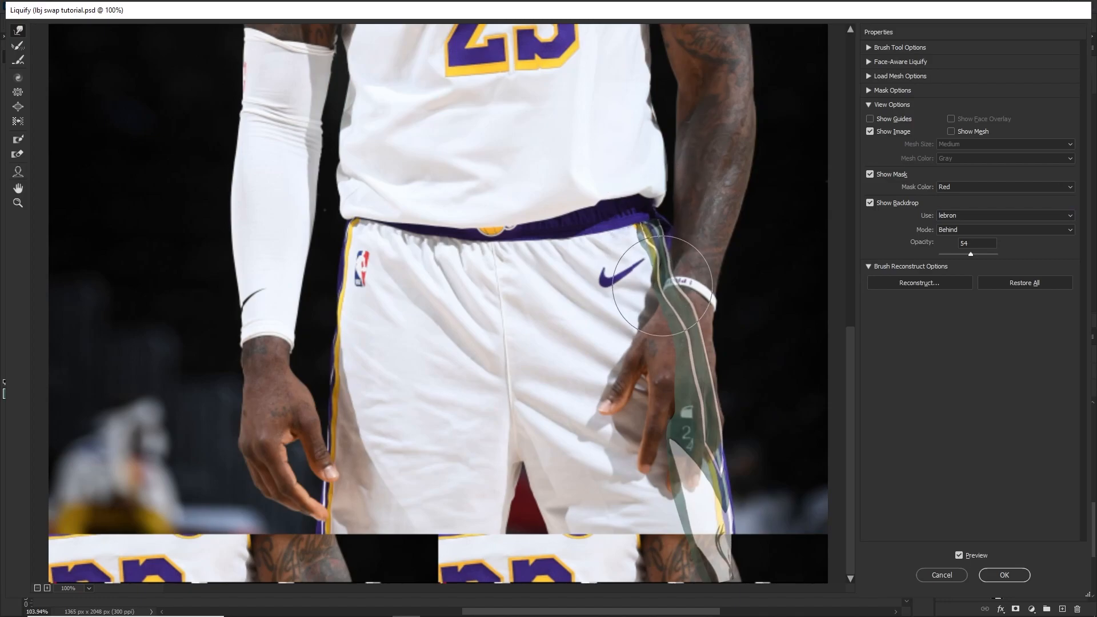
key(bracketright)
key(bracketright)
key(bracketright)
mouse_move(695, 446)
mouse_down()
mouse_move(683, 446)
mouse_move(701, 412)
mouse_up()
drag(710, 465, 707, 463)
key(bracketleft)
key(bracketleft)
key(bracketleft)
key(bracketleft)
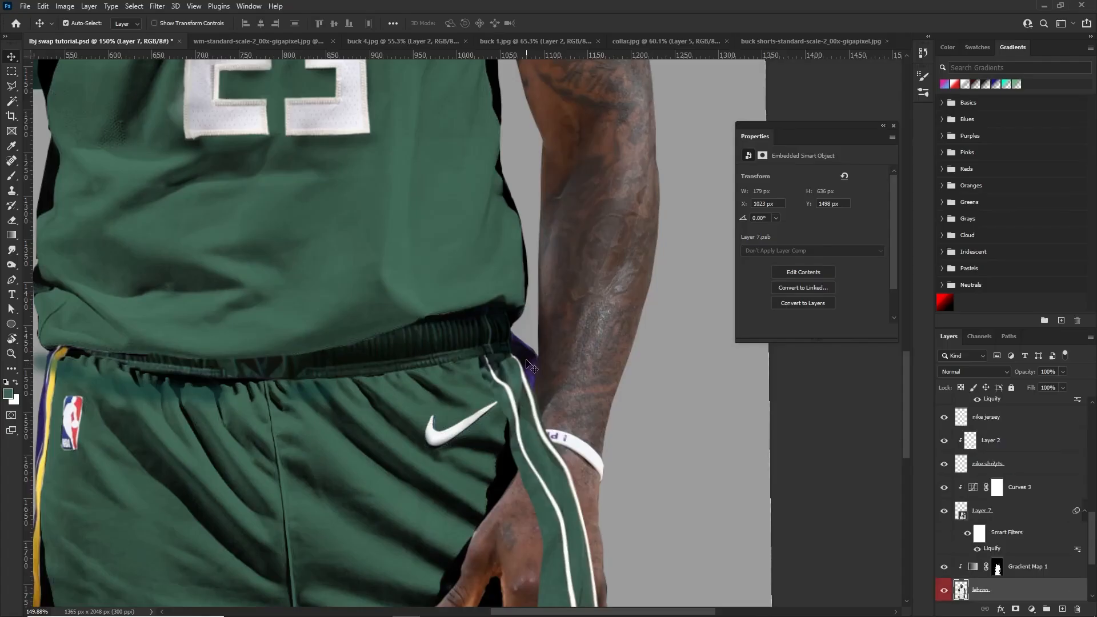
Paint white on Gradient Map 1's mask over the leftover purple fabric between the waistband and the wrist
scroll(525, 365, up, 2)
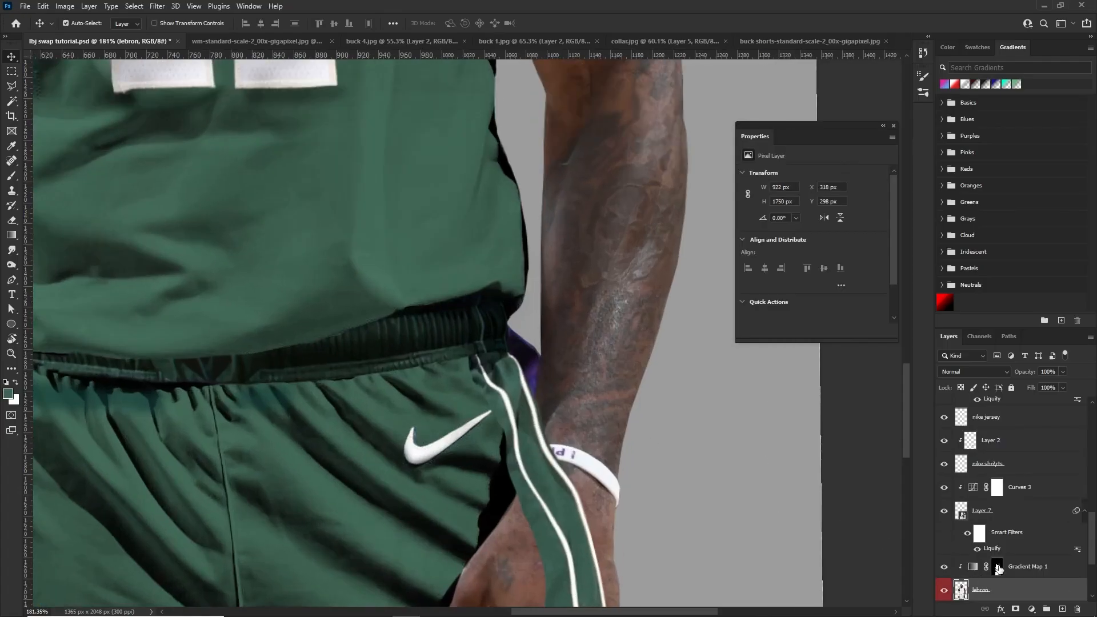
click(996, 567)
key(b)
mouse_move(487, 377)
mouse_down()
mouse_move(508, 337)
mouse_move(521, 371)
mouse_up()
key(x)
key(ctrl+z)
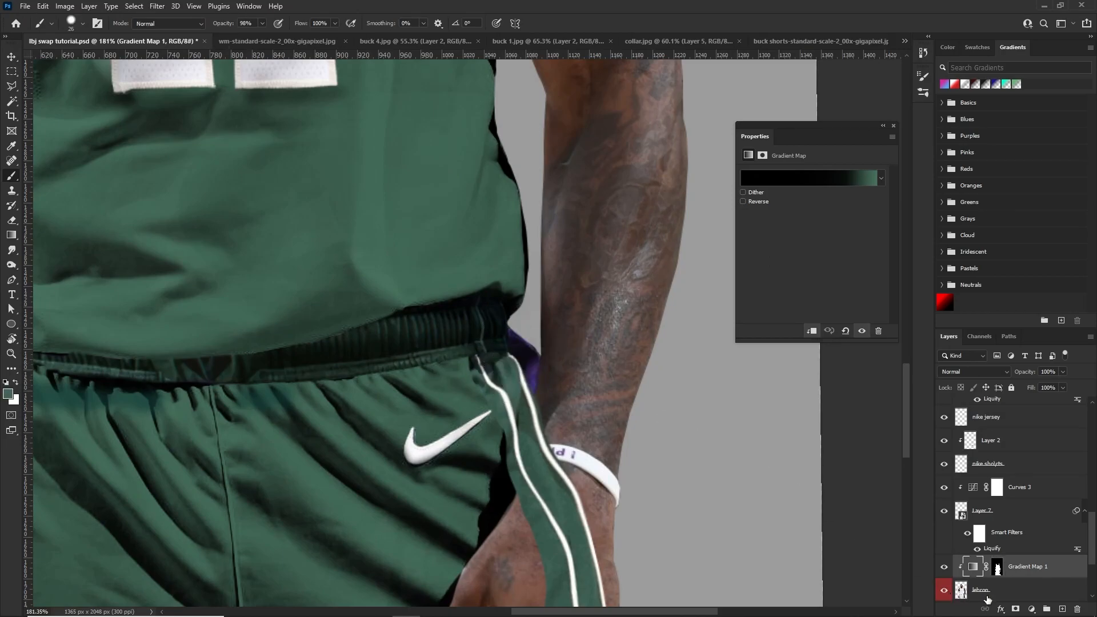
click(996, 567)
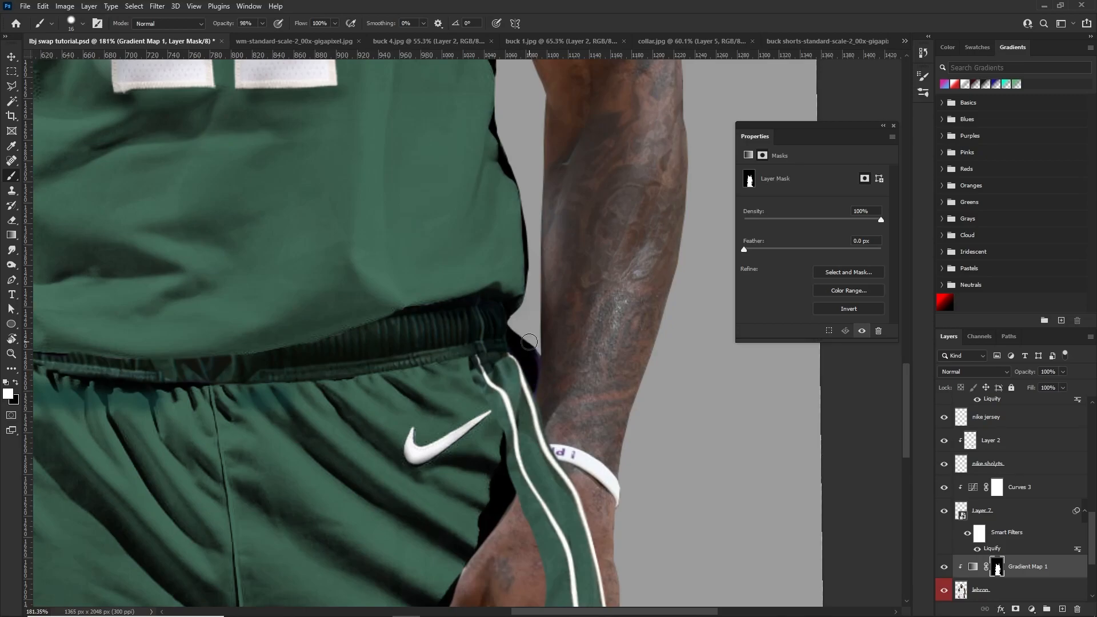
scroll(523, 380, down, 10)
mouse_move(566, 467)
mouse_down()
mouse_move(634, 581)
mouse_move(634, 436)
mouse_up()
Lower the side panel's Layer 7 opacity to 45% and add a layer mask to it
key(v)
scroll(633, 435, up, 7)
click(589, 369)
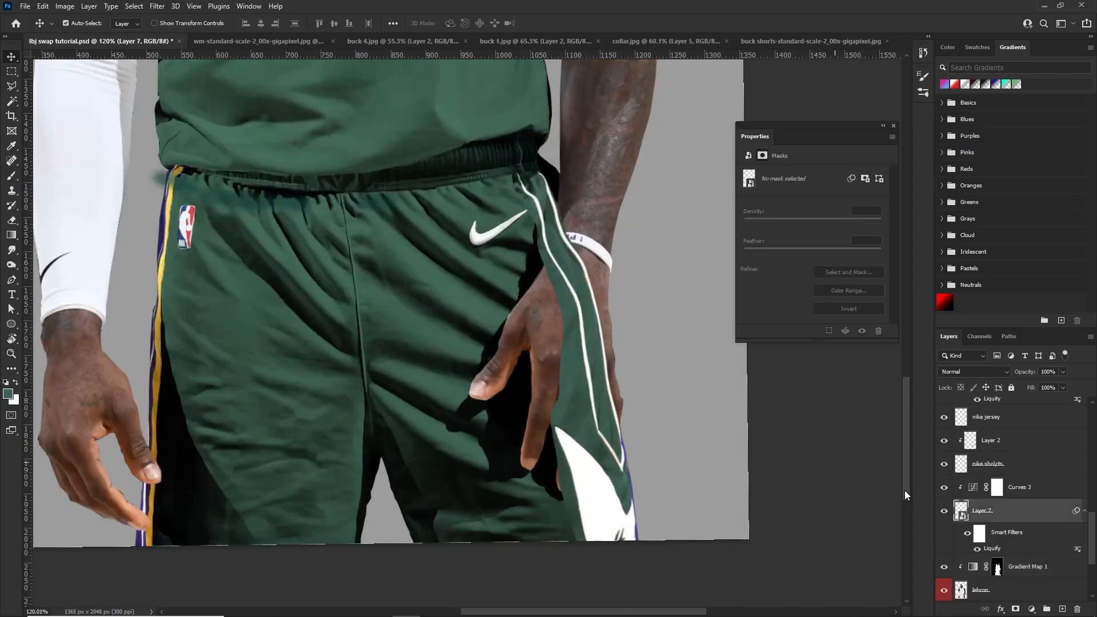
drag(1036, 389, 1031, 388)
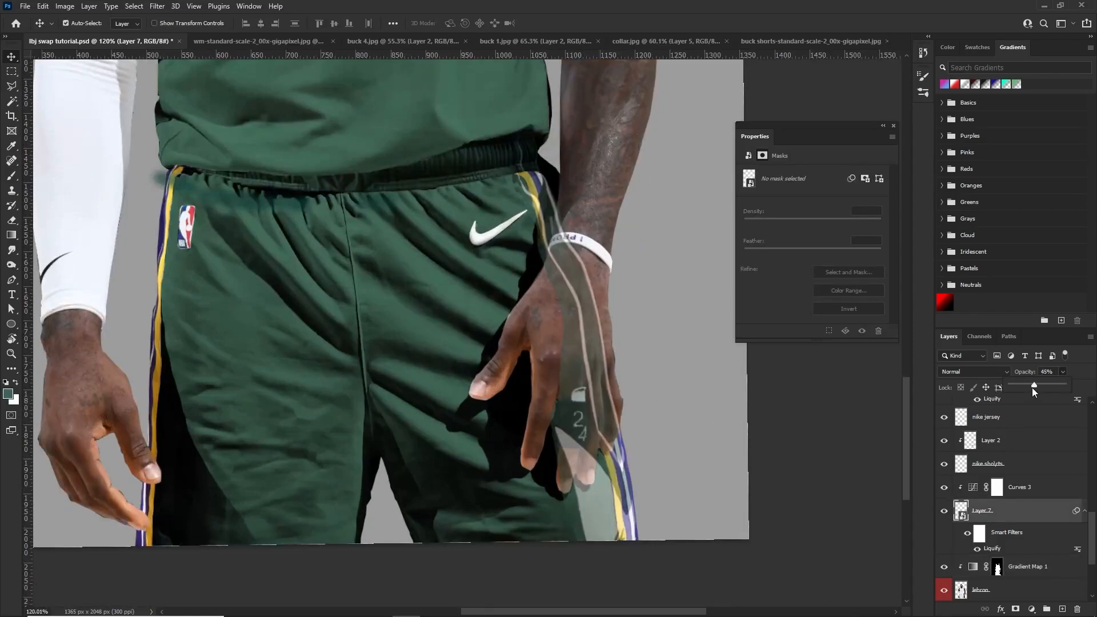
click(1014, 609)
key(b)
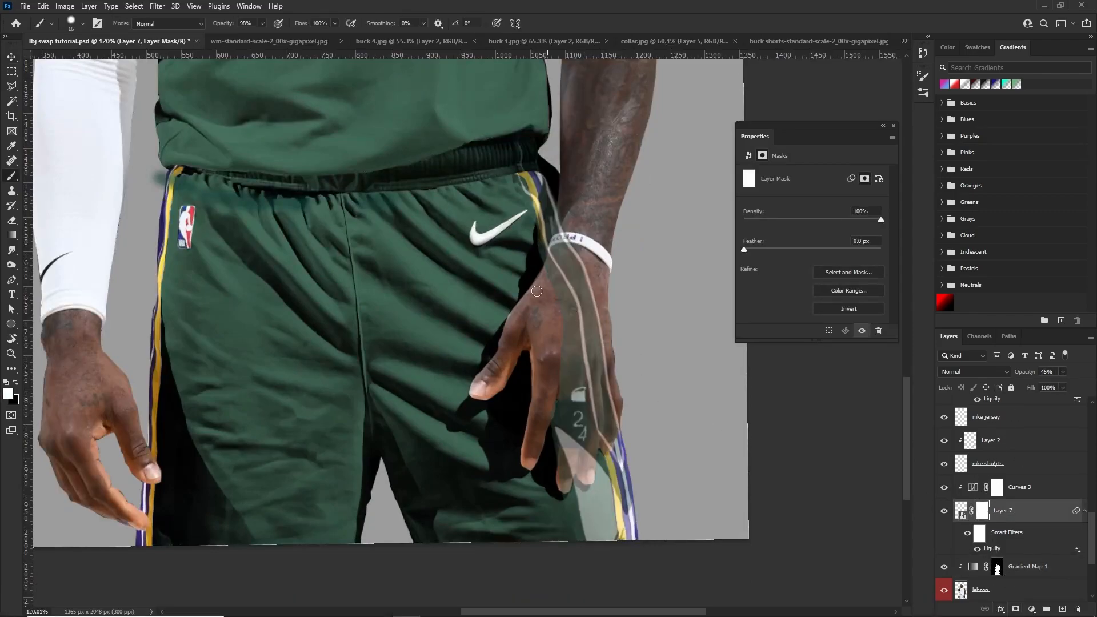
Mask the side panel off the wrist, hand and fingers with black, and restore Layer 7's opacity to 100%
scroll(570, 257, up, 5)
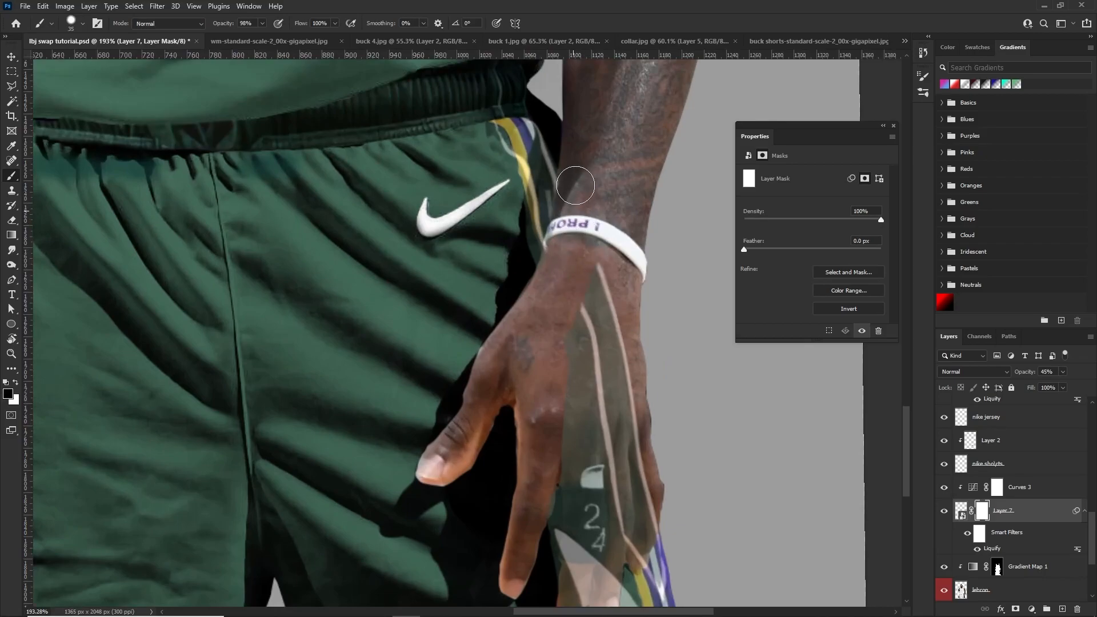
mouse_move(572, 208)
mouse_down()
mouse_move(558, 269)
mouse_move(594, 311)
mouse_move(602, 251)
mouse_move(619, 285)
mouse_move(593, 336)
mouse_move(612, 505)
mouse_move(622, 423)
mouse_up()
scroll(588, 302, down, 2)
right_click(609, 369)
click(610, 356)
scroll(590, 312, down, 6)
scroll(588, 314, up, 6)
mouse_move(547, 365)
mouse_down()
mouse_move(551, 276)
mouse_move(570, 411)
mouse_move(563, 292)
mouse_move(592, 366)
mouse_move(680, 250)
mouse_move(657, 366)
mouse_up()
scroll(641, 266, down, 5)
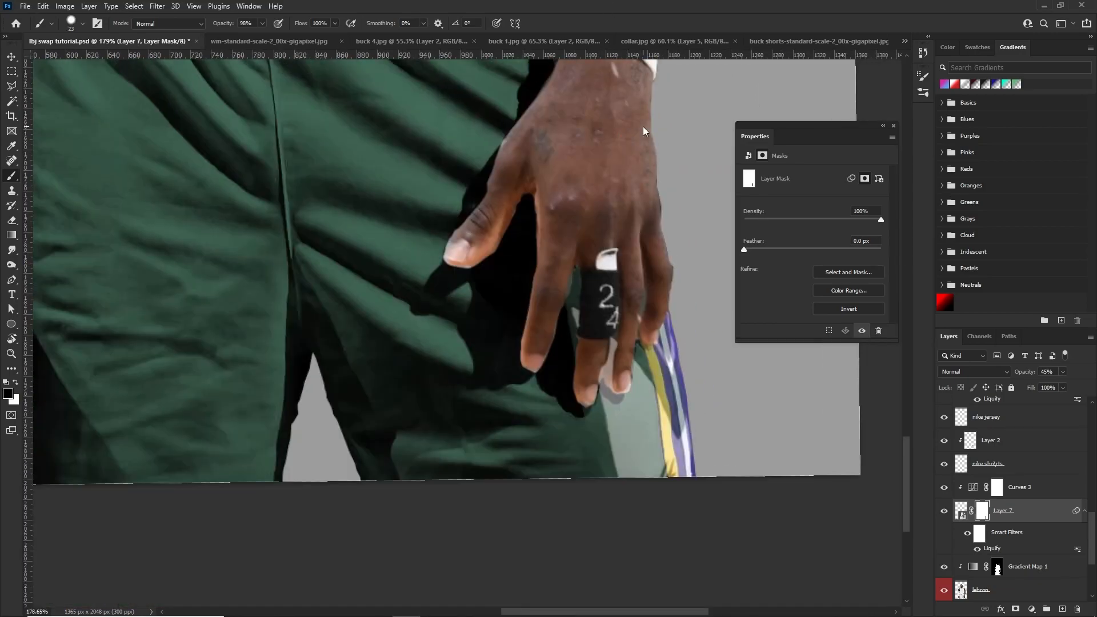
key(v)
key(0)
Add an Exposure adjustment clipped to the side panel above Curves 3 and set its exposure to -9.00
drag(651, 318, 522, 362)
key(b)
click(1031, 609)
click(982, 465)
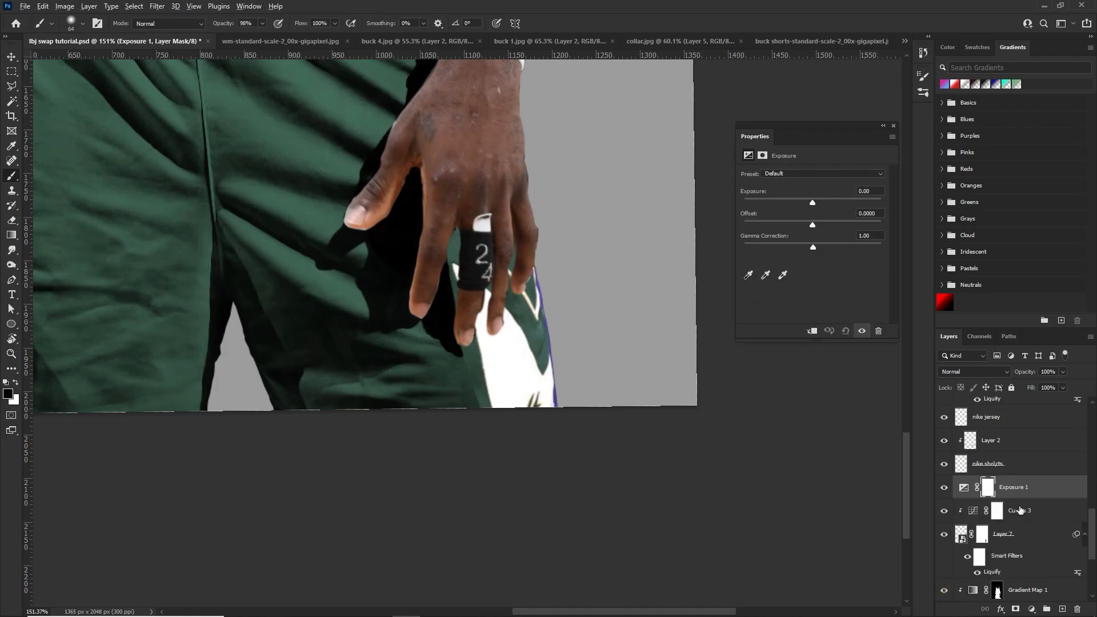
alt+click(1021, 497)
drag(820, 201, 756, 217)
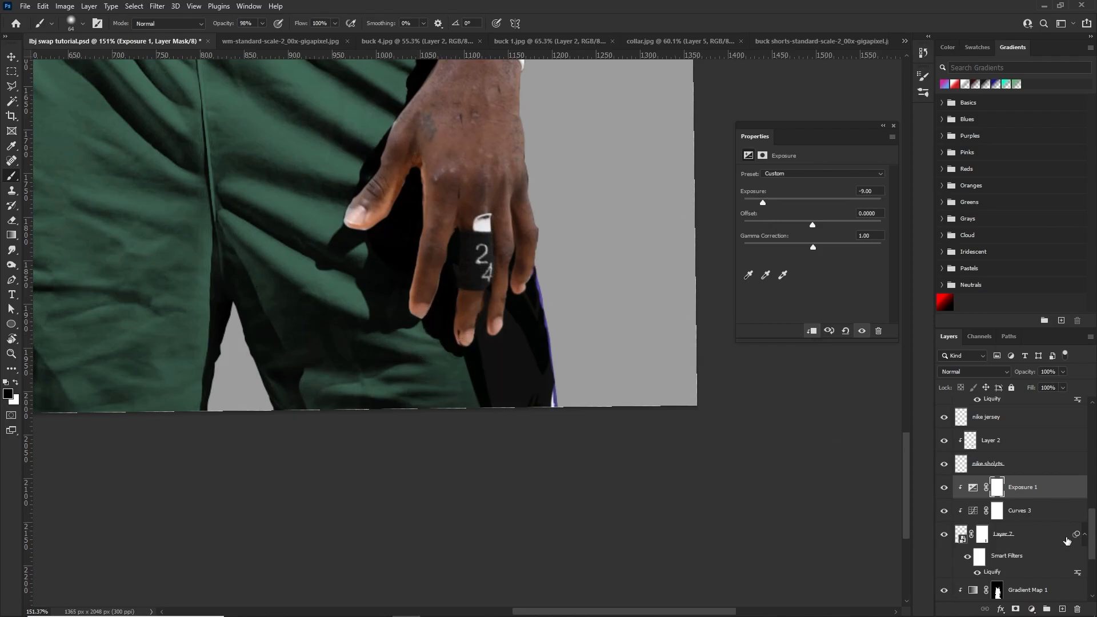
Invert the Exposure 1 mask and paint a soft shadow on the white panel area beneath the fingers at 26% brush opacity
key(ctrl+i)
drag(517, 318, 533, 318)
key(x)
drag(489, 236, 484, 235)
mouse_move(554, 244)
mouse_down()
mouse_move(460, 258)
mouse_move(457, 344)
mouse_move(452, 305)
mouse_move(513, 231)
mouse_move(507, 299)
mouse_move(491, 264)
mouse_move(499, 255)
mouse_move(543, 442)
mouse_move(511, 391)
mouse_move(519, 417)
mouse_up()
click(263, 23)
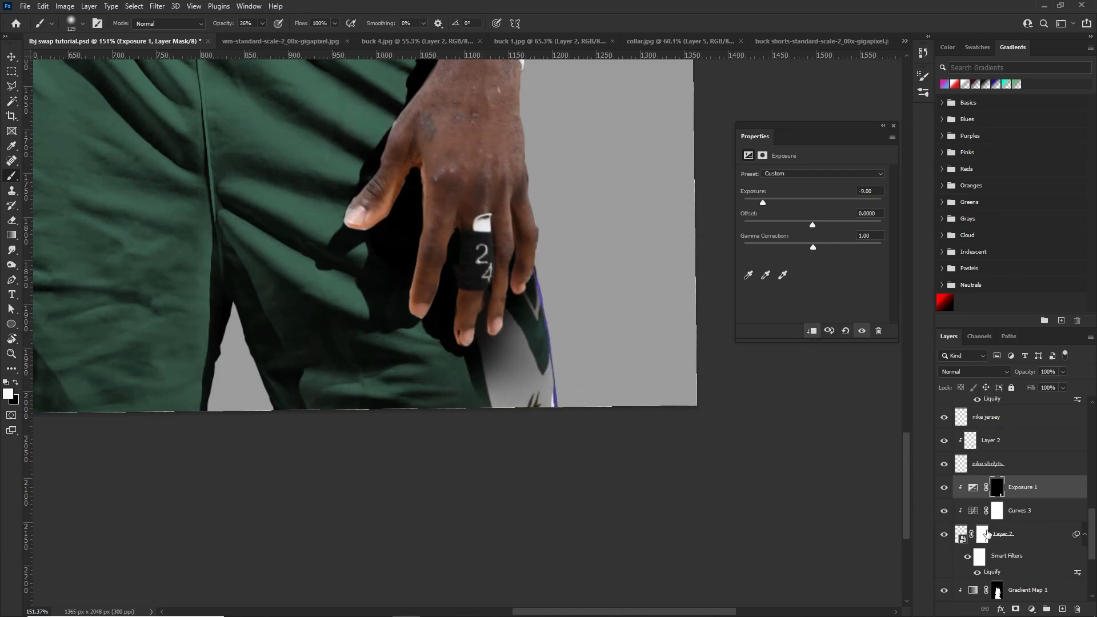
Refine Layer 7's mask with the 26% brush to remove panel remnants around the fingertips and beside the taped finger
click(982, 534)
drag(420, 341, 402, 341)
drag(468, 371, 409, 377)
key(x)
scroll(458, 386, up, 4)
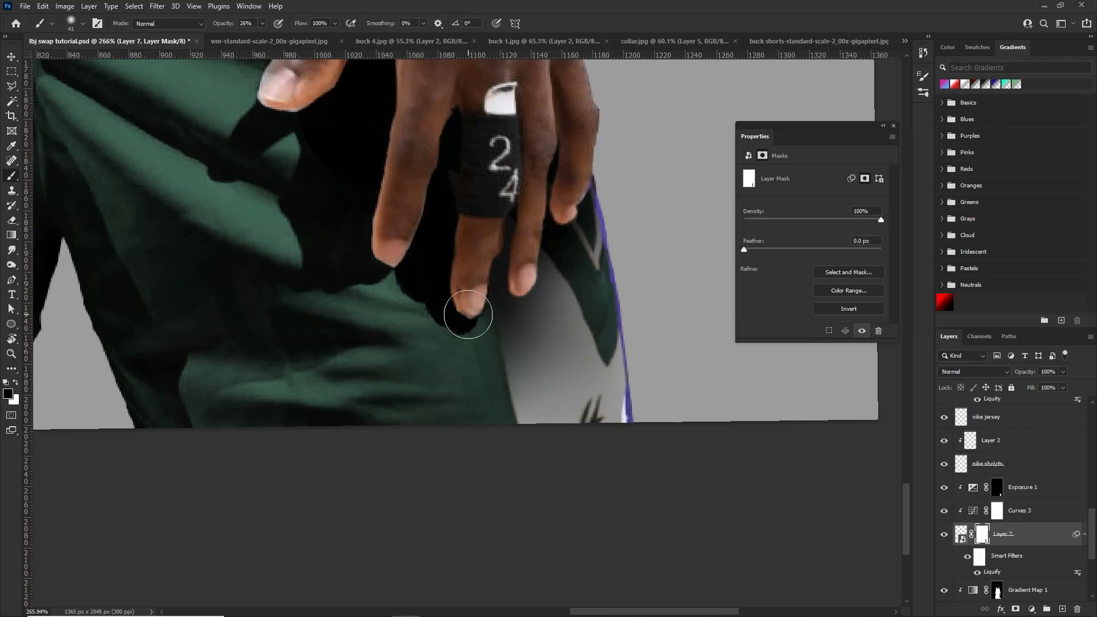
drag(466, 382, 450, 381)
key(x)
key(x)
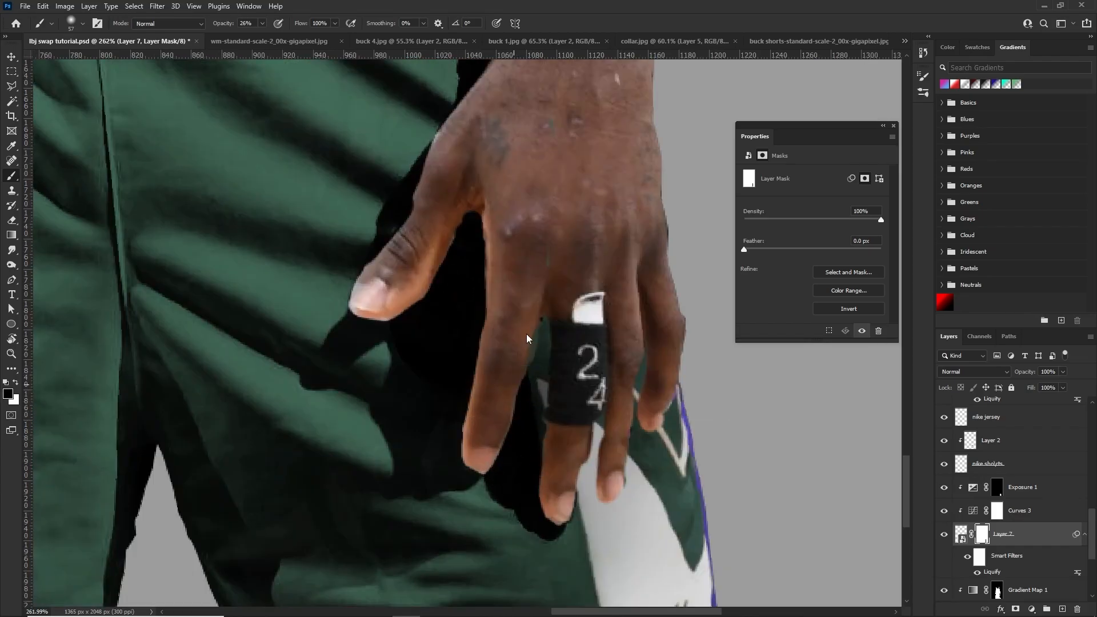
mouse_move(529, 367)
mouse_down()
mouse_move(539, 230)
mouse_move(551, 232)
mouse_up()
drag(521, 348, 474, 359)
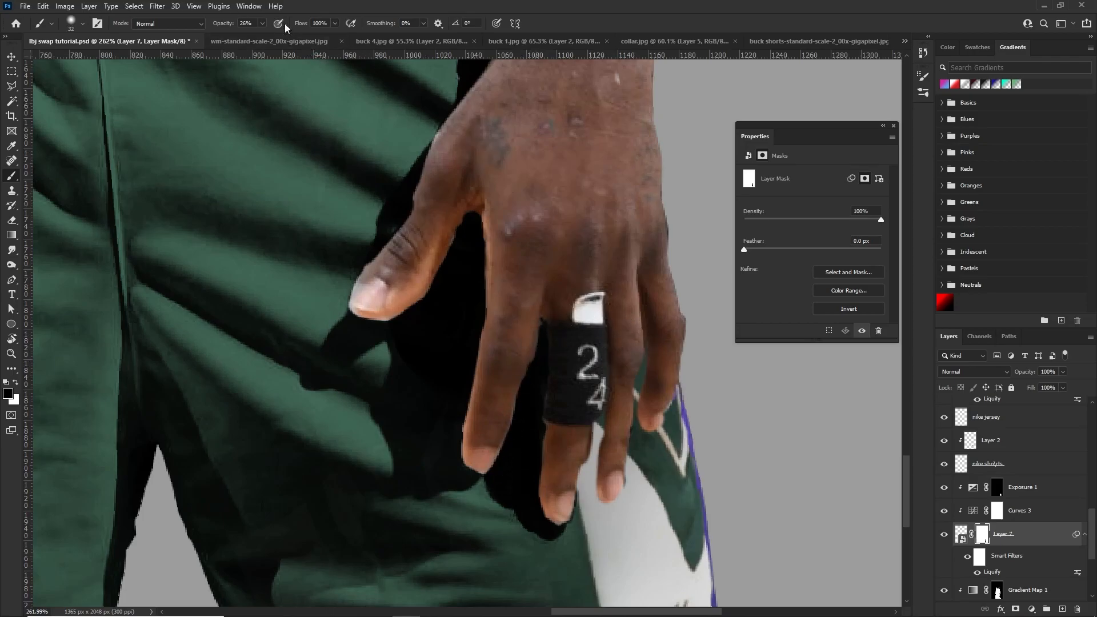
Raise the brush opacity to 76% and touch up Layer 7's mask around the lower edge of the taped finger
key(bracketright)
key(bracketright)
key(bracketright)
key(7)
key(6)
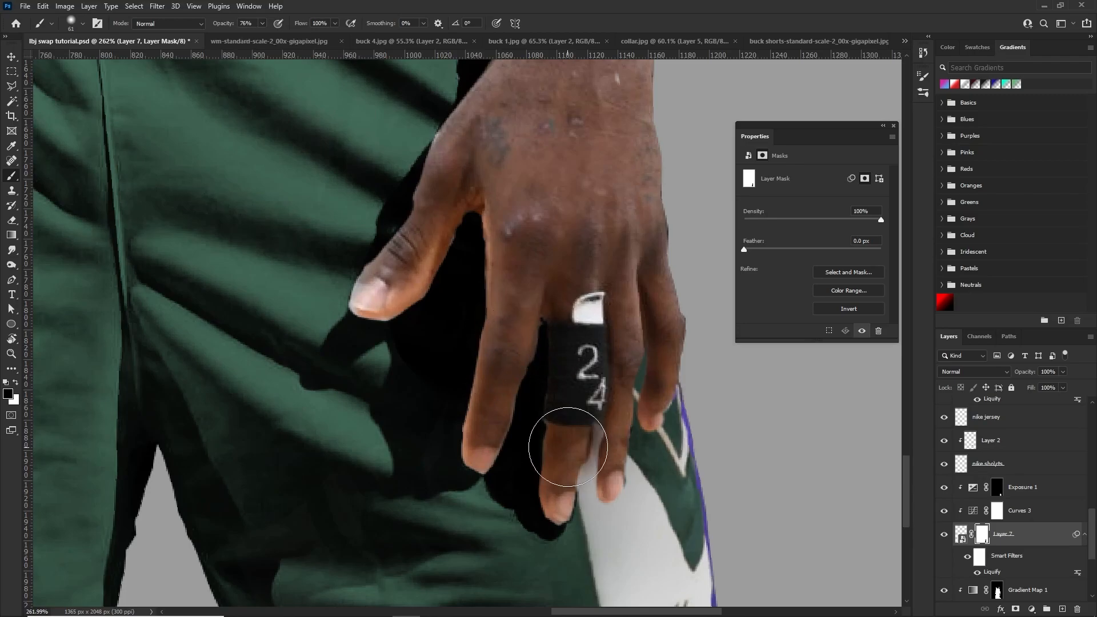
mouse_move(573, 403)
mouse_down()
mouse_move(547, 395)
mouse_move(554, 420)
mouse_up()
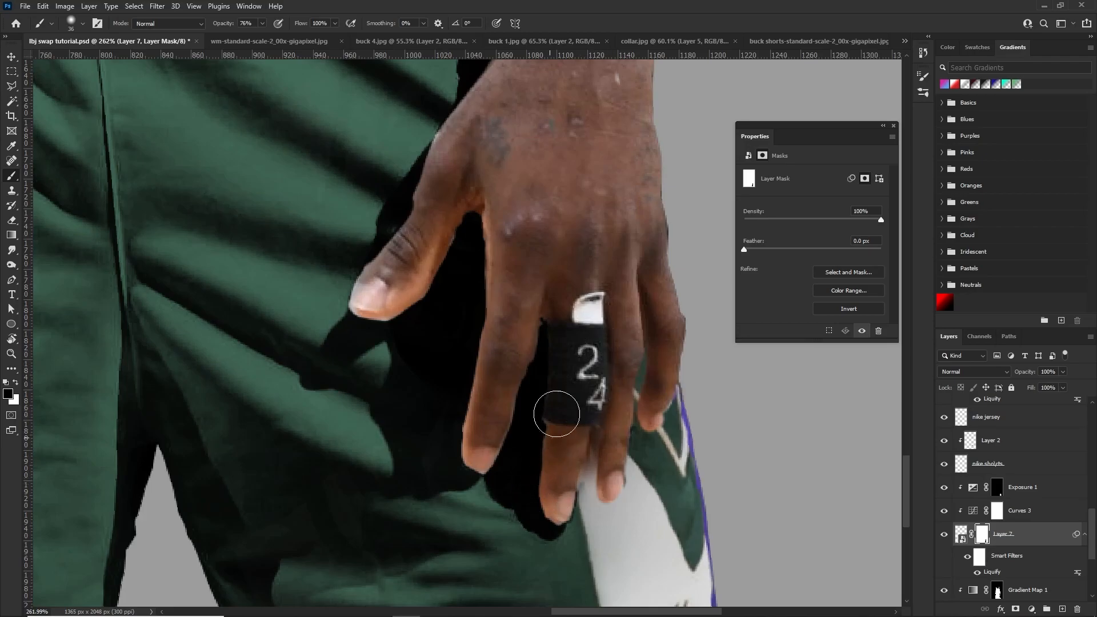
scroll(553, 421, down, 5)
scroll(574, 395, up, 6)
key(x)
mouse_move(583, 381)
mouse_down()
mouse_move(564, 384)
mouse_move(565, 417)
mouse_up()
key(ctrl+z)
alt+right_click(580, 407)
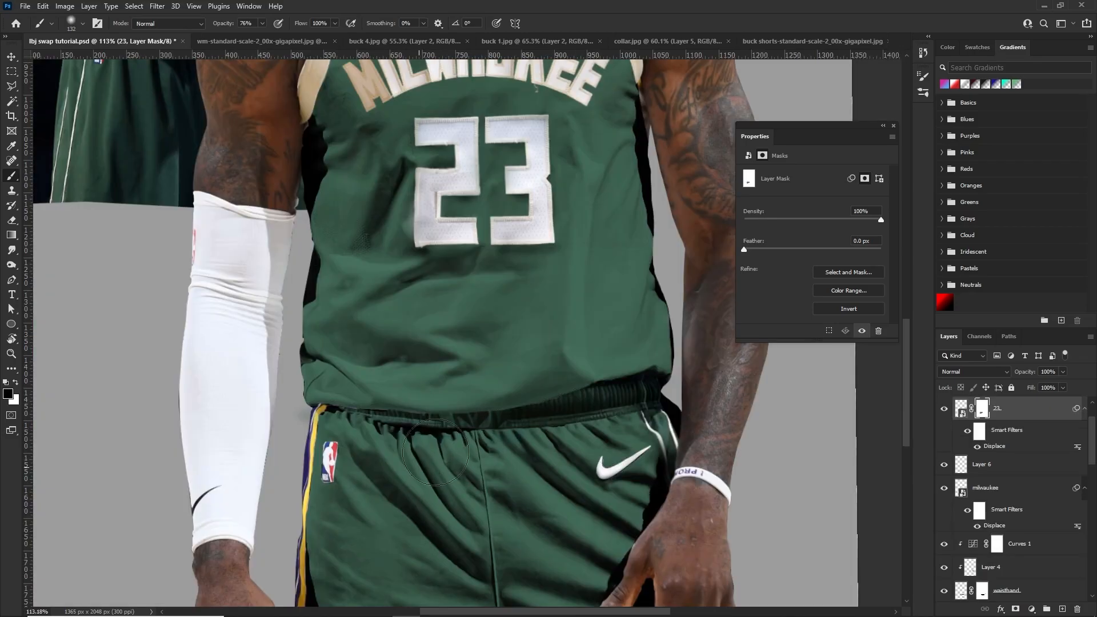
Examine the whole composite and the remaining yellow and purple stripe beside the shorts' NBA logo
scroll(361, 491, down, 8)
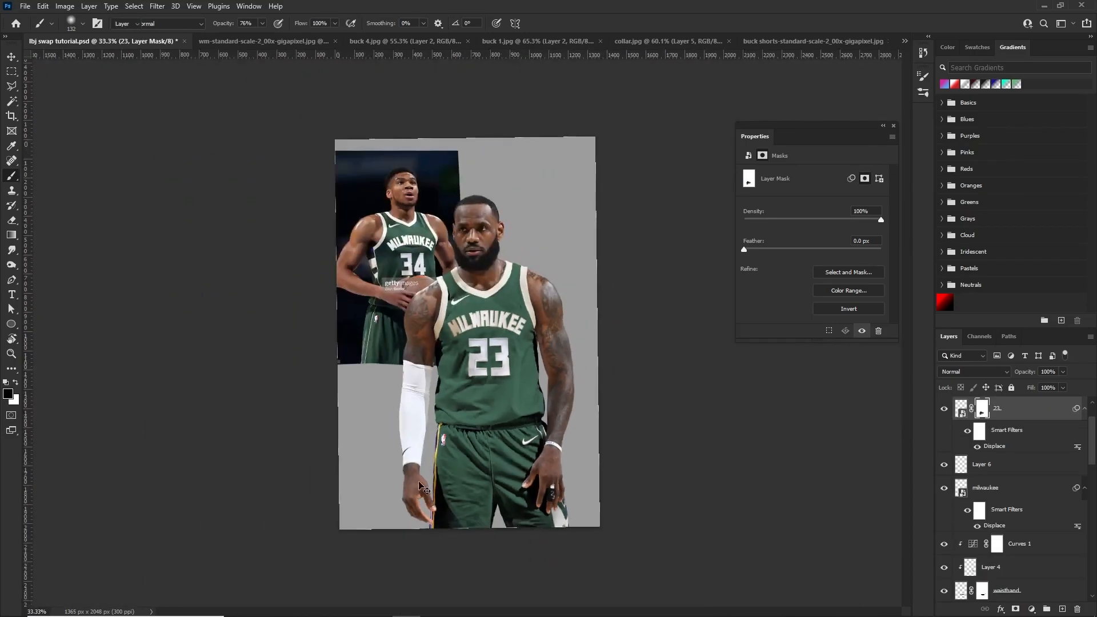
key(v)
scroll(450, 444, up, 8)
scroll(392, 413, down, 2)
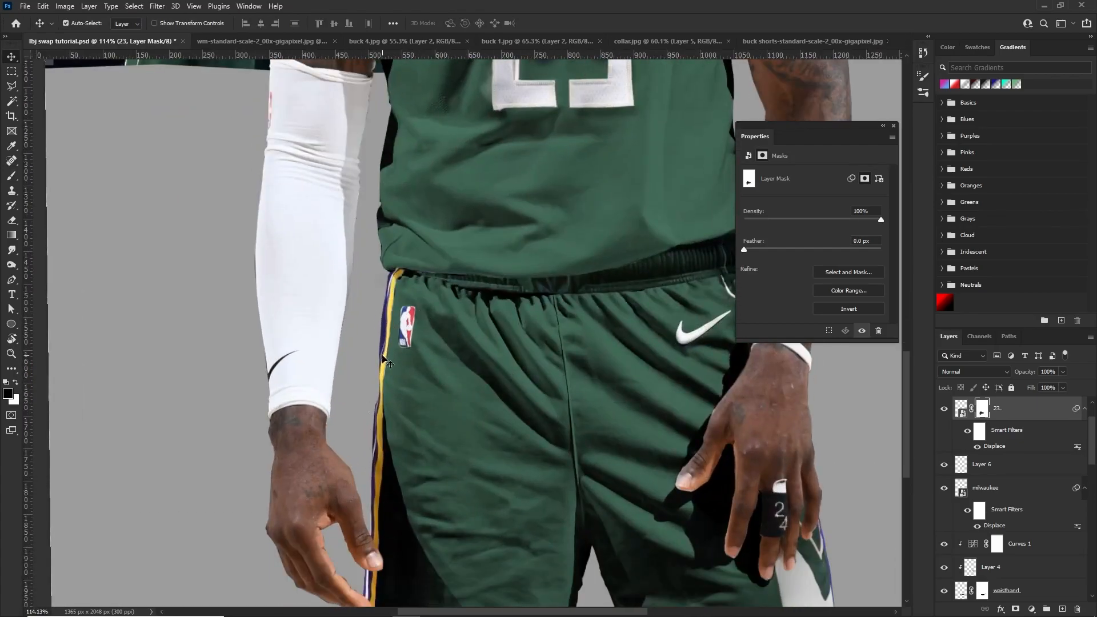
scroll(374, 488, down, 3)
scroll(449, 388, up, 2)
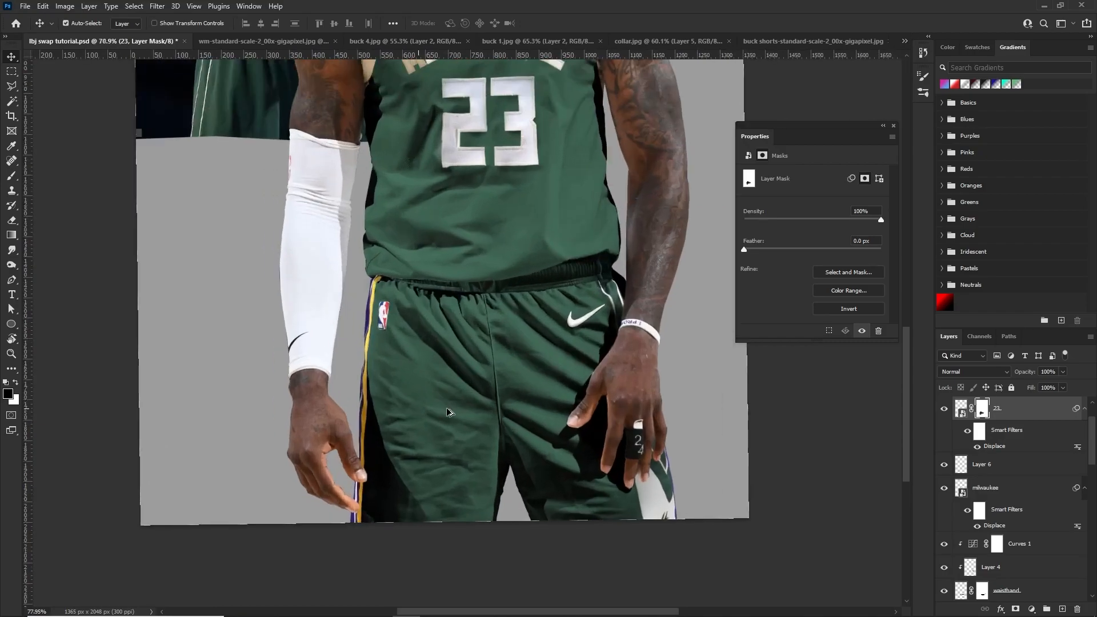
scroll(462, 394, up, 6)
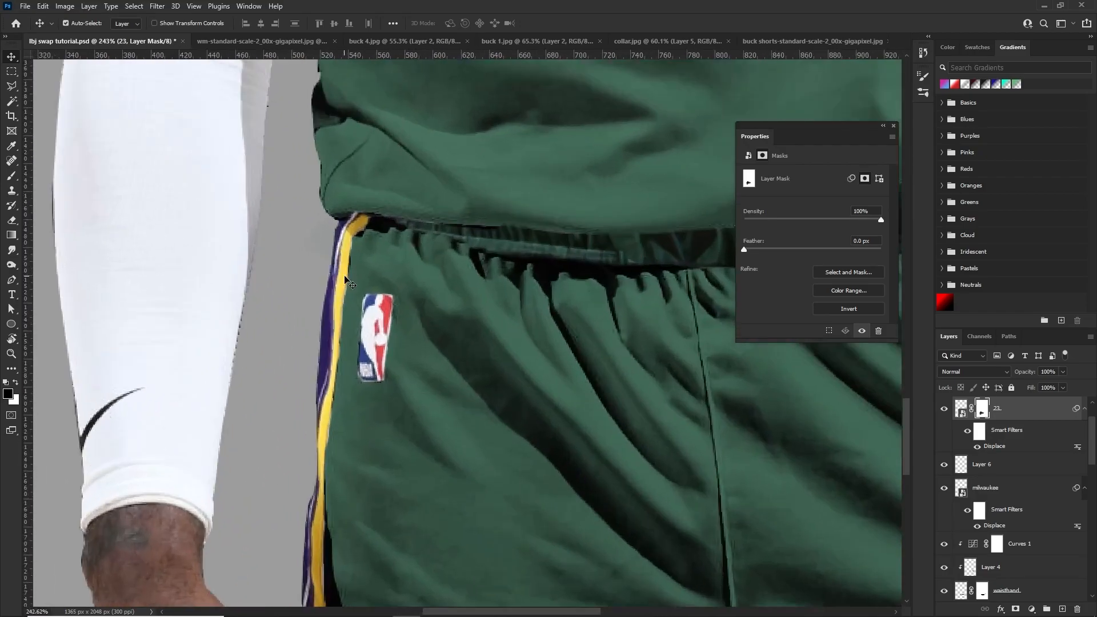
click(346, 280)
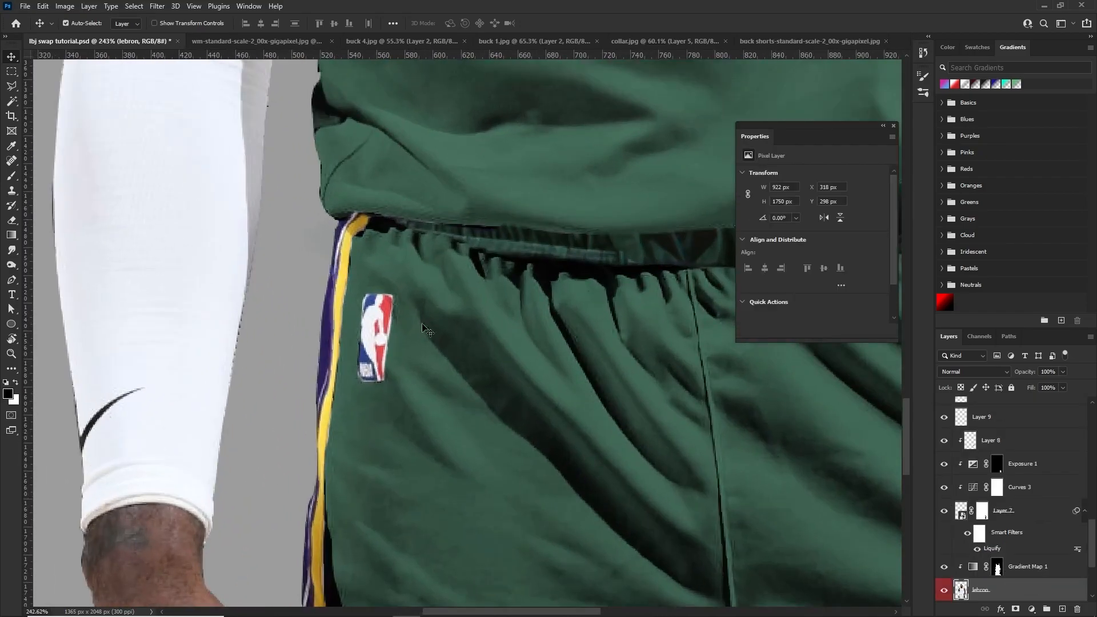
scroll(360, 492, down, 5)
click(359, 496)
key(ctrl+z)
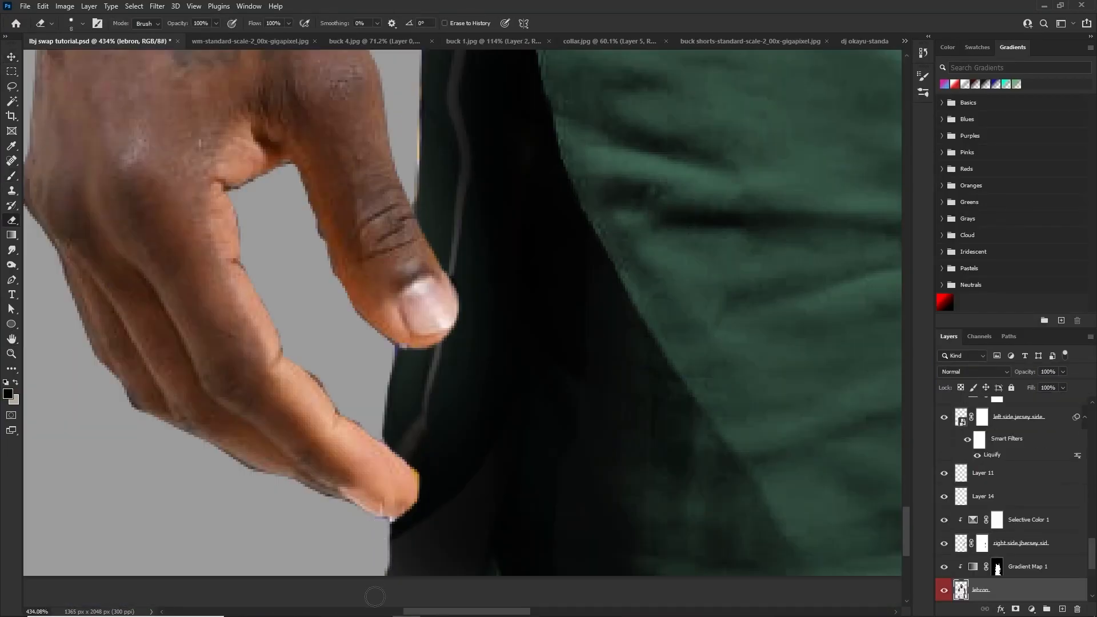
Review the side panel beside the NBA logo, the full uniform and the MILWAUKEE lettering up close
scroll(397, 559, down, 14)
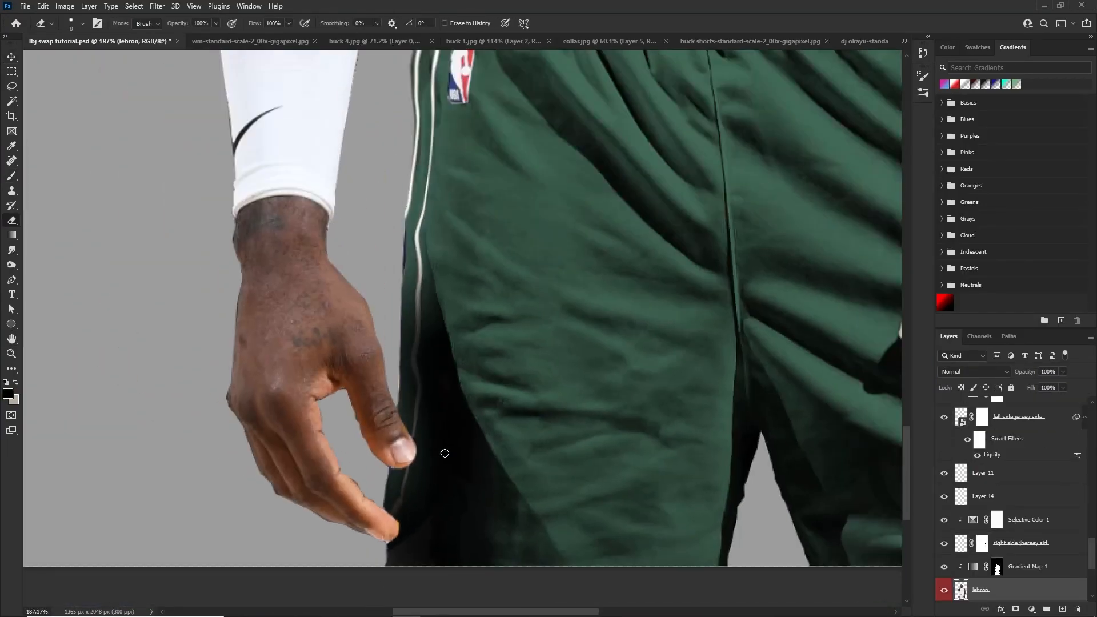
key(v)
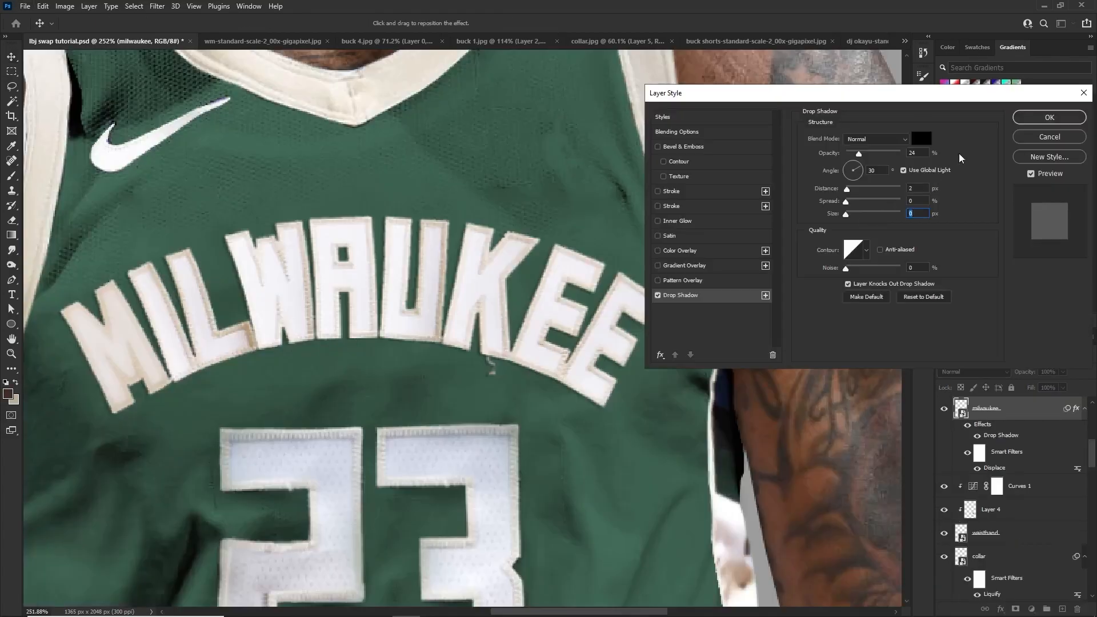
key(Return)
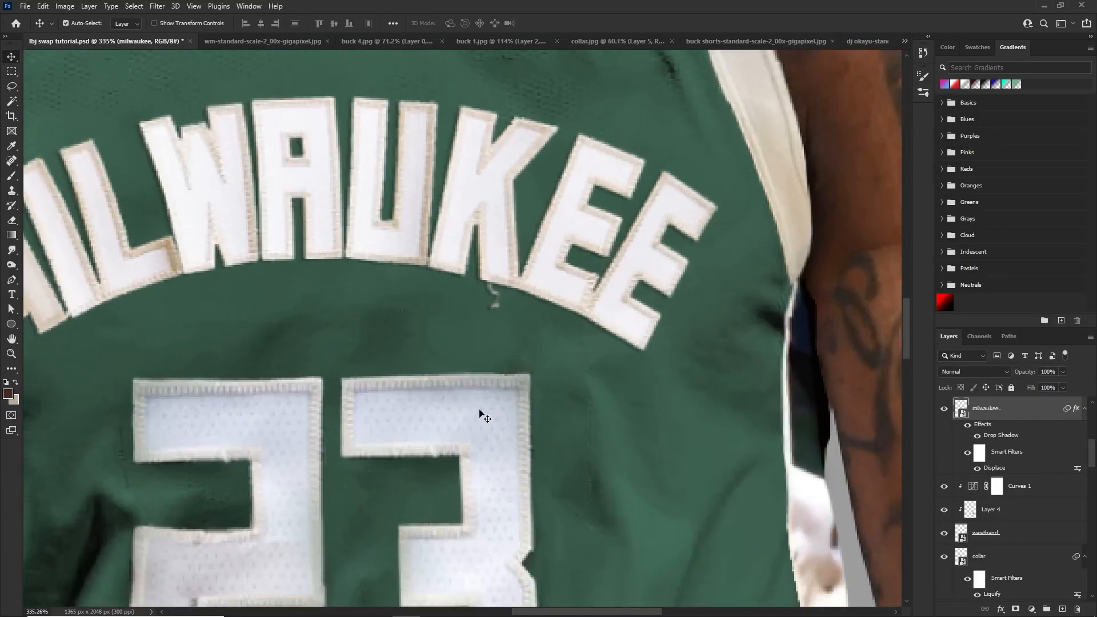
scroll(480, 414, down, 8)
scroll(410, 326, up, 4)
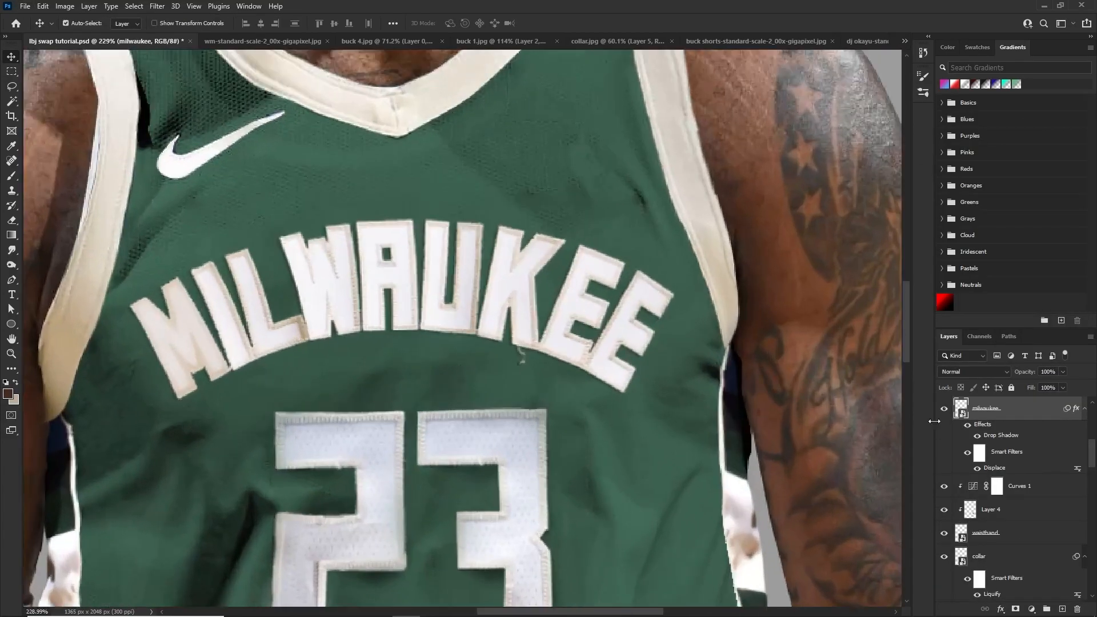
Examine the MILWAUKEE lettering with its drop shadow toggled, the shorts' details and the full uniform for remaining flaws
scroll(578, 327, up, 7)
click(977, 435)
scroll(437, 321, down, 20)
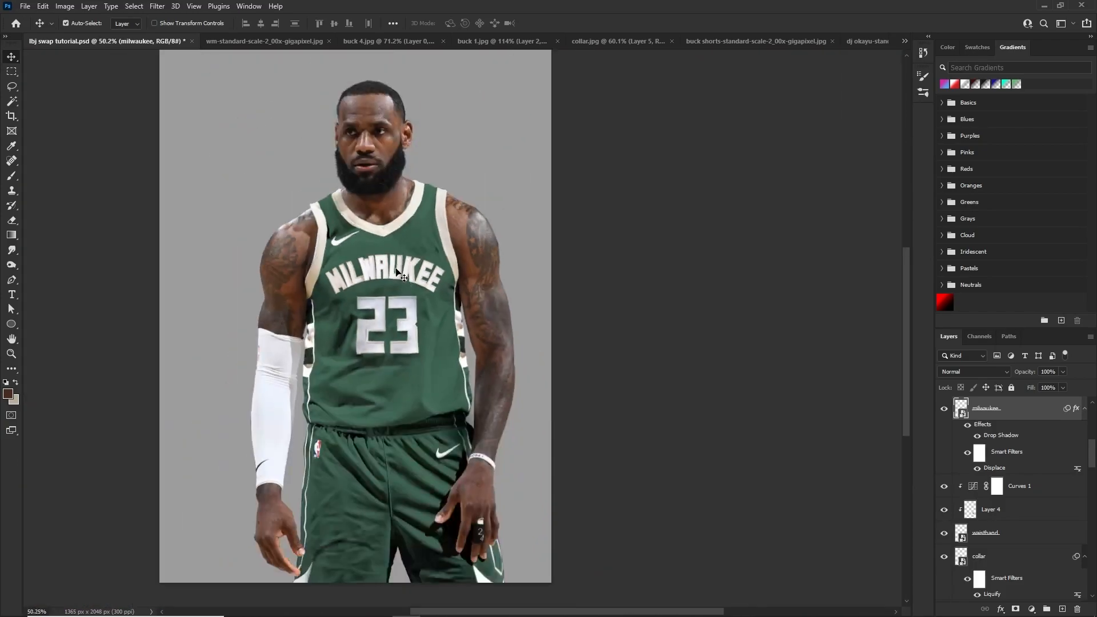
scroll(354, 327, up, 2)
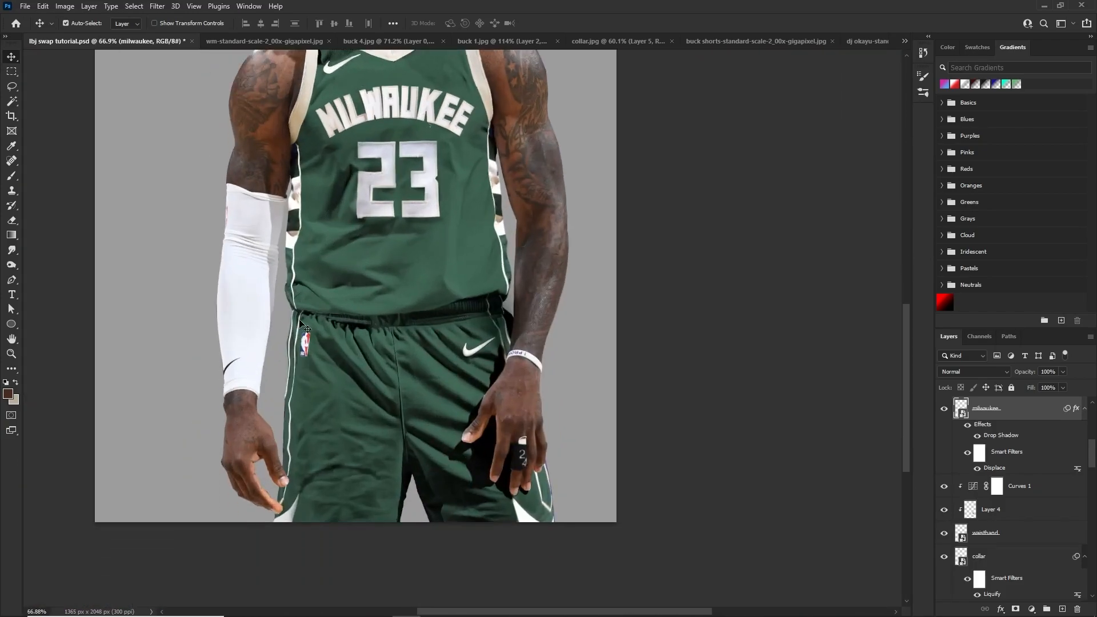
scroll(439, 320, down, 2)
scroll(485, 301, up, 3)
scroll(414, 337, down, 6)
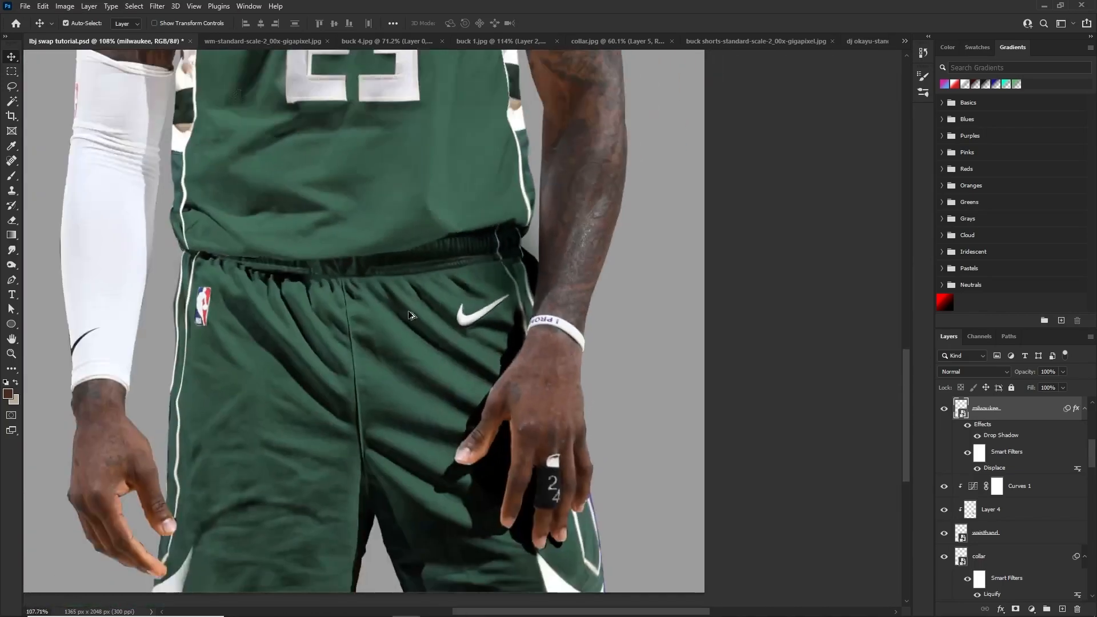
scroll(514, 439, up, 4)
scroll(341, 348, down, 3)
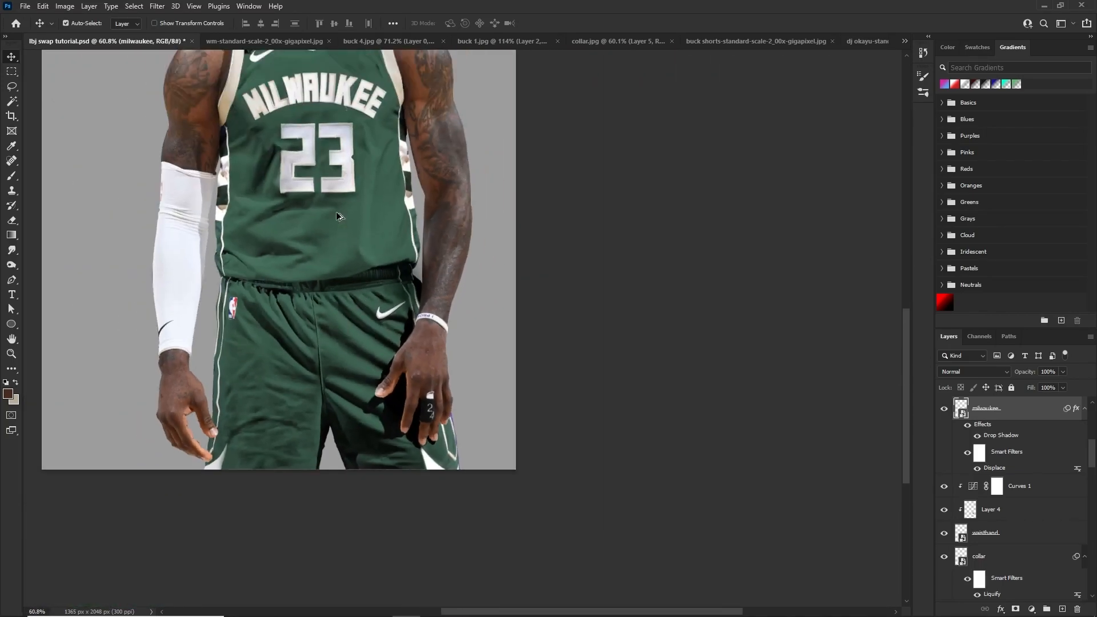
scroll(308, 217, up, 1)
scroll(250, 206, up, 1)
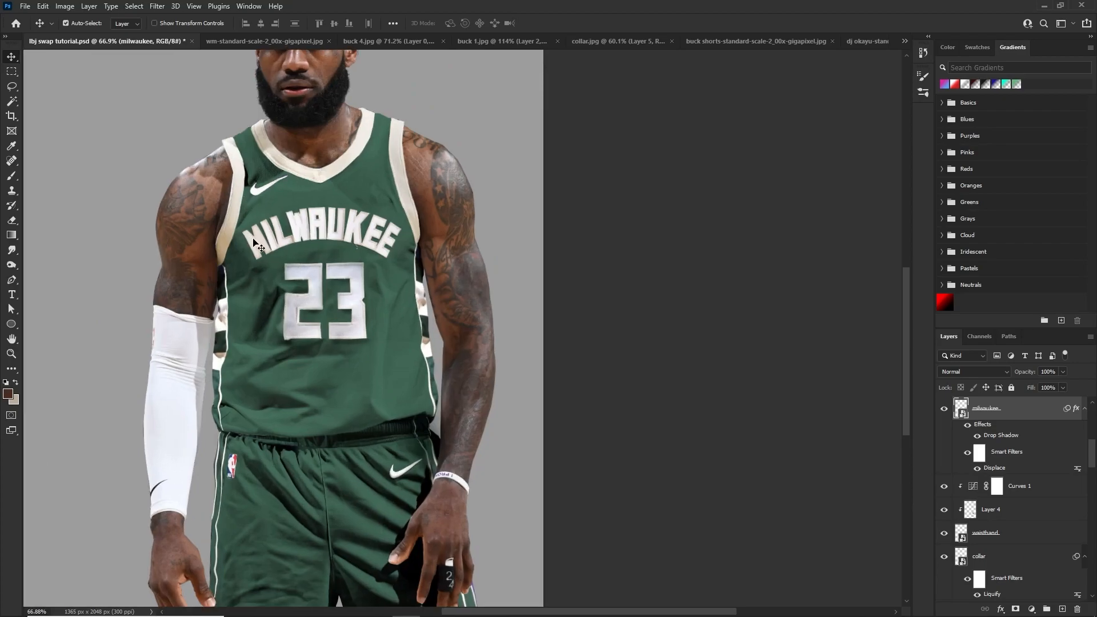
scroll(357, 299, down, 2)
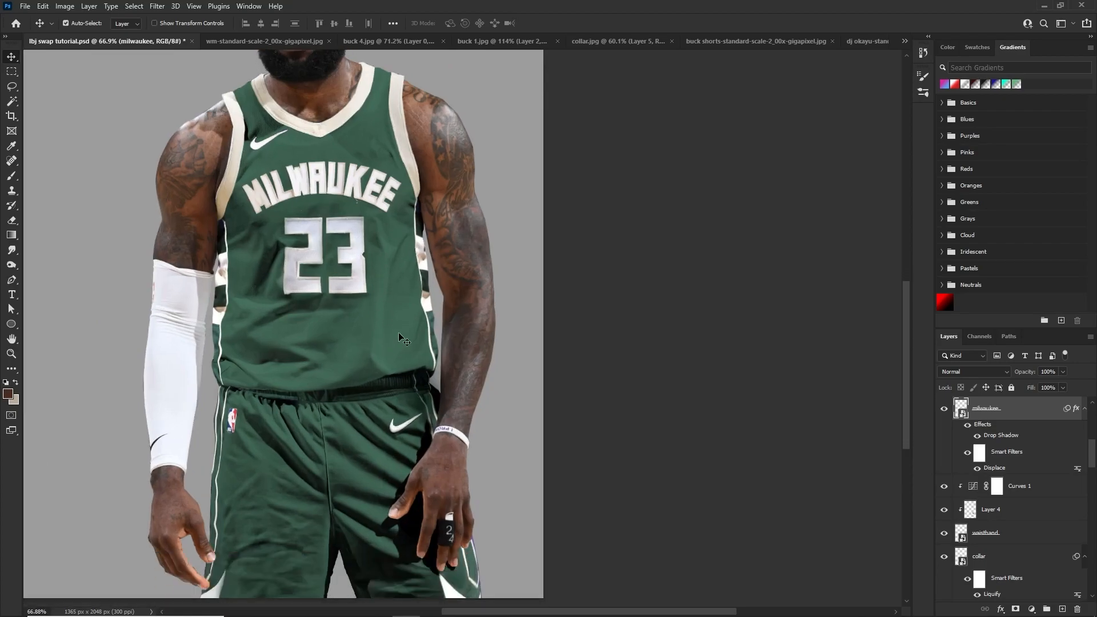
scroll(313, 197, up, 3)
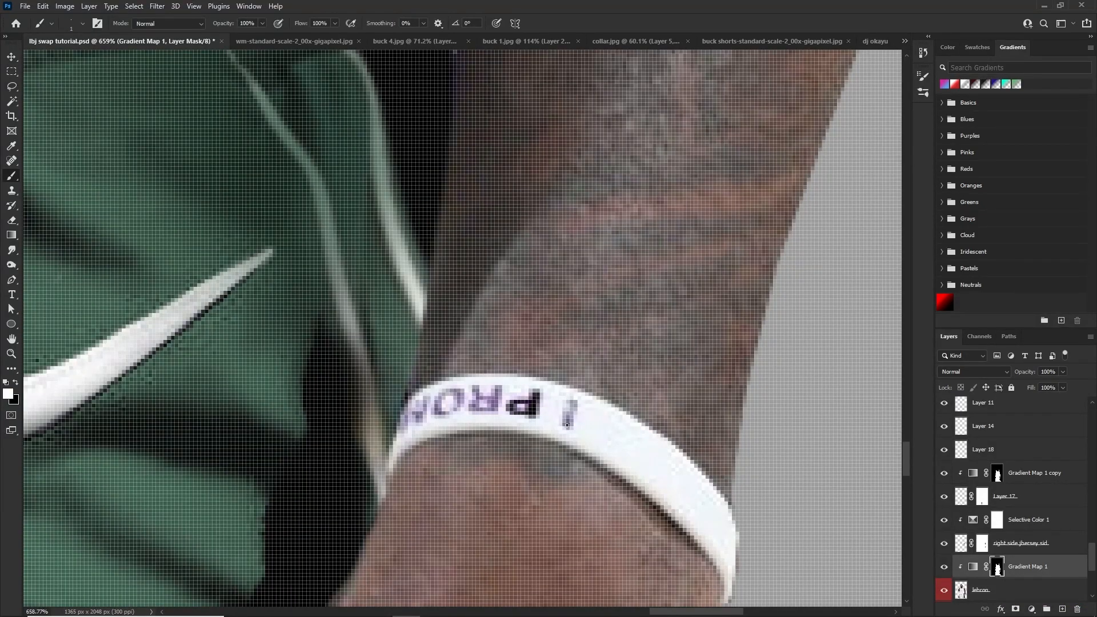
Touch up the mask of the monochrome Channel Mixer above Gradient Map 1 with a 24 px brush around the taped finger
scroll(476, 405, down, 4)
scroll(520, 443, down, 5)
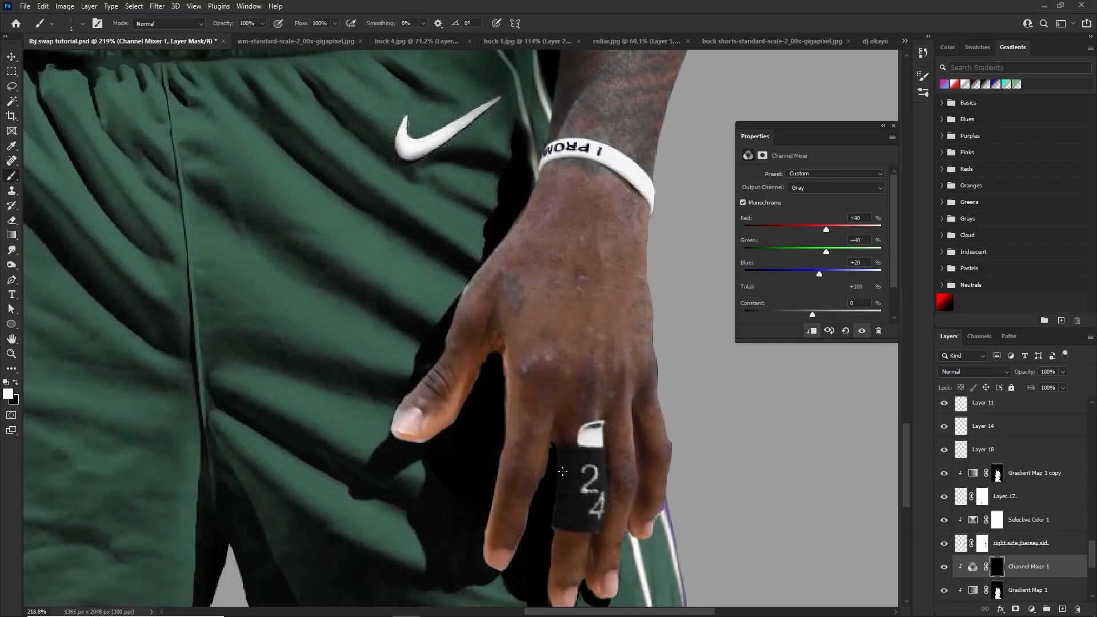
scroll(540, 486, up, 2)
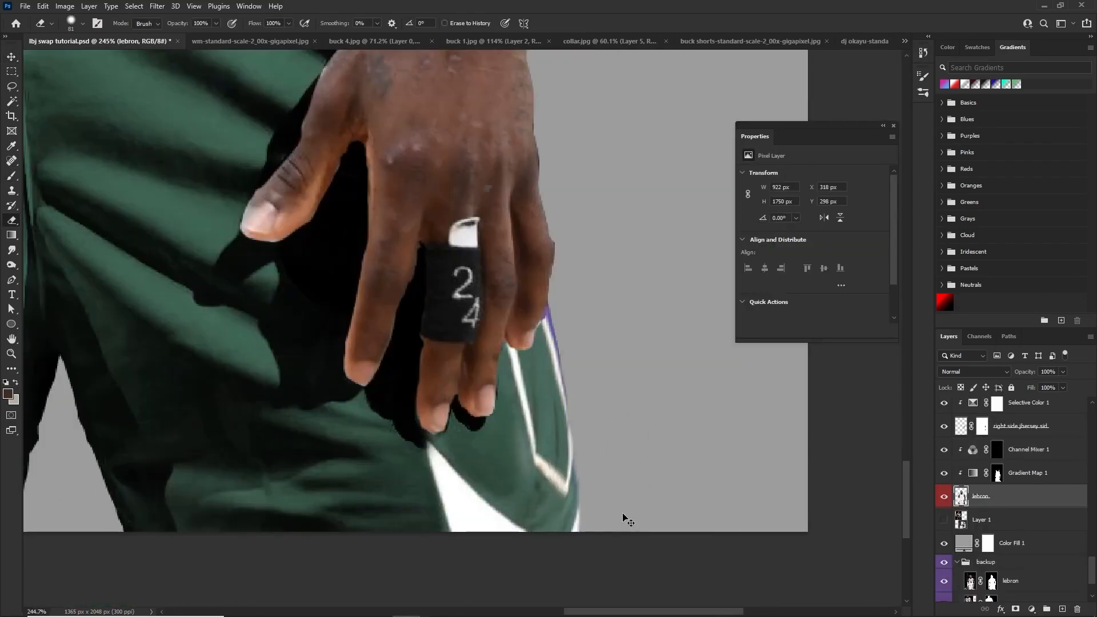
key(x)
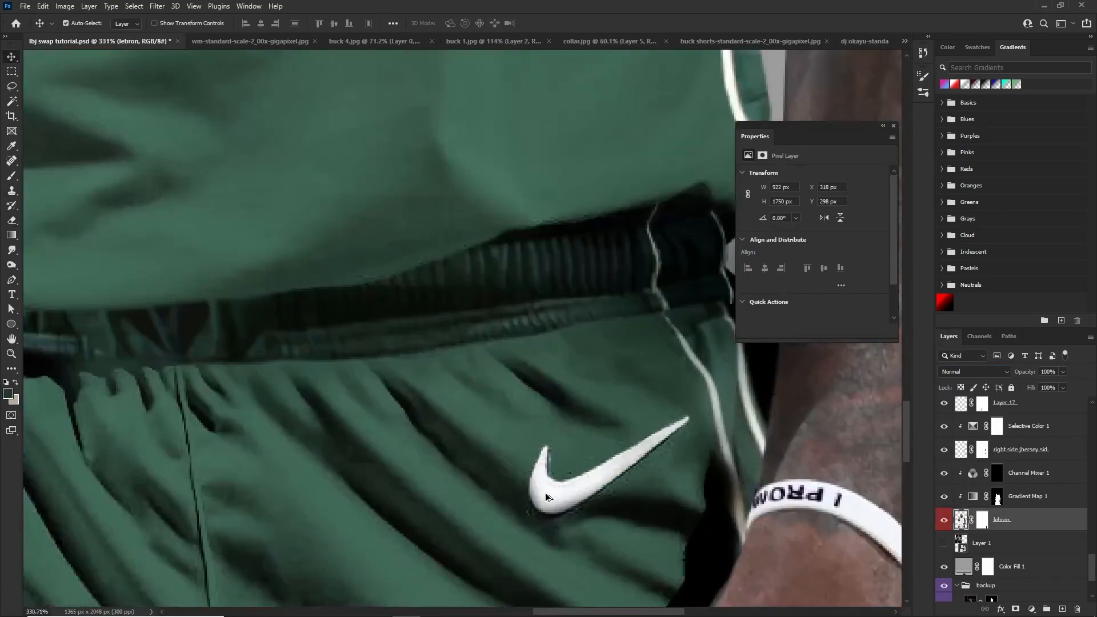
Clone out stray edge remnants around the jersey swoosh, the shorts swoosh and the NBA logo on the lebron layer
scroll(547, 497, up, 1)
key(s)
drag(608, 494, 642, 475)
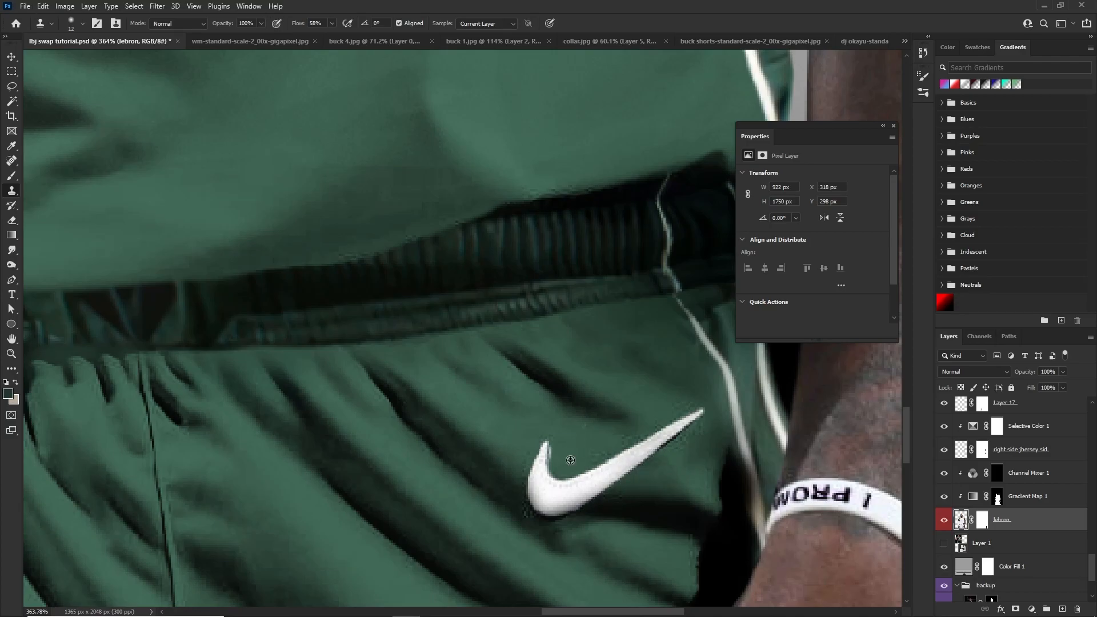
scroll(557, 443, down, 3)
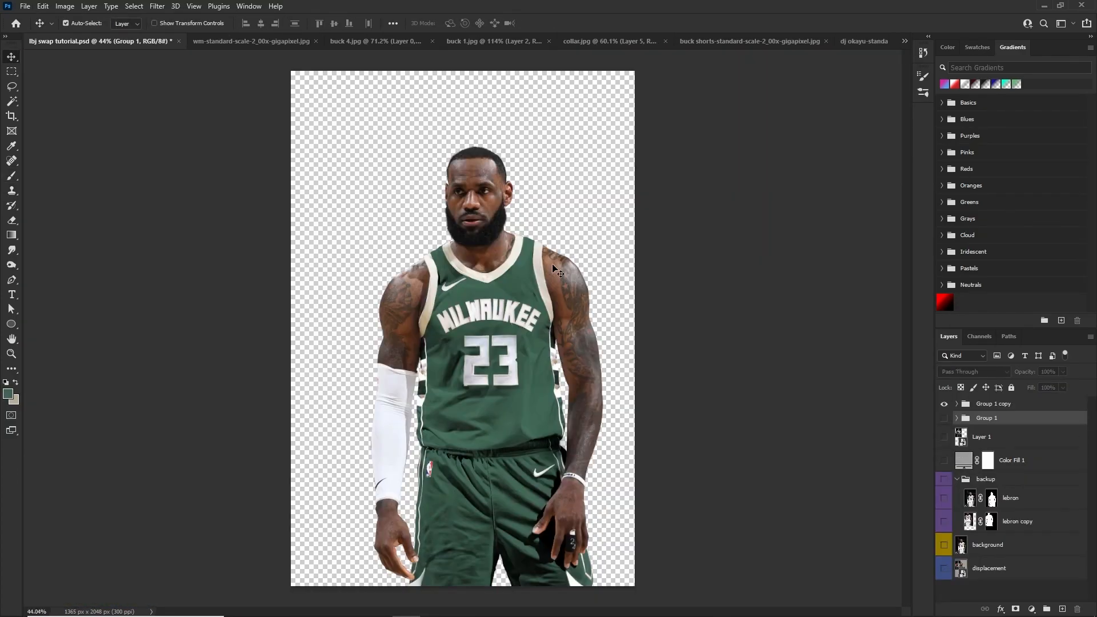
scroll(551, 266, up, 2)
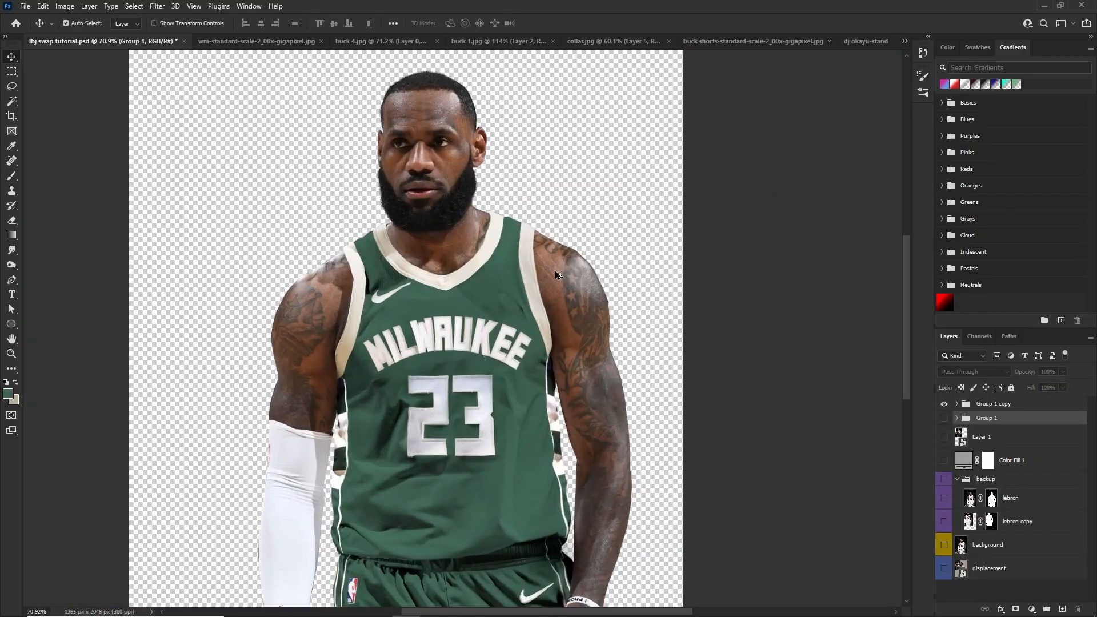
Compare the finished cutout with and without the gray Color Fill 1 background
click(941, 462)
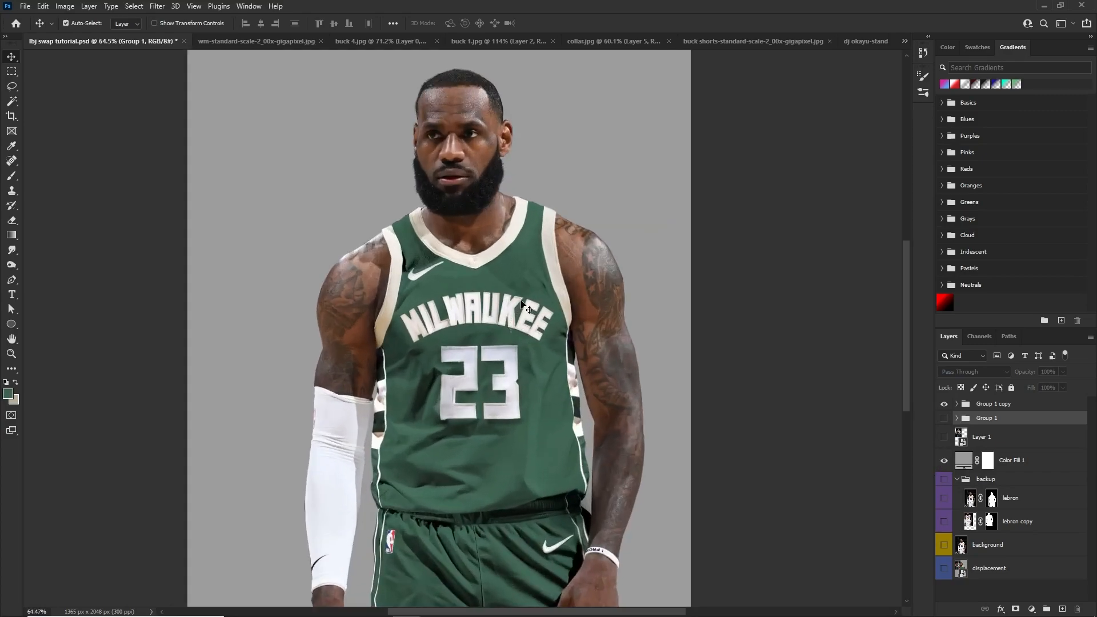
scroll(902, 436, down, 1)
click(944, 437)
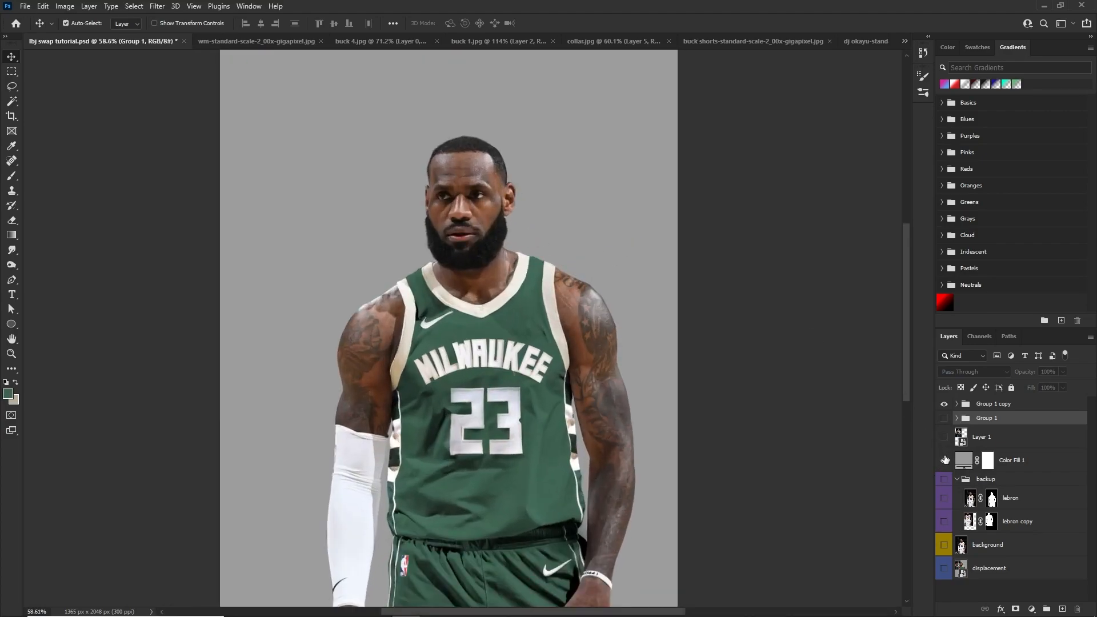
click(943, 461)
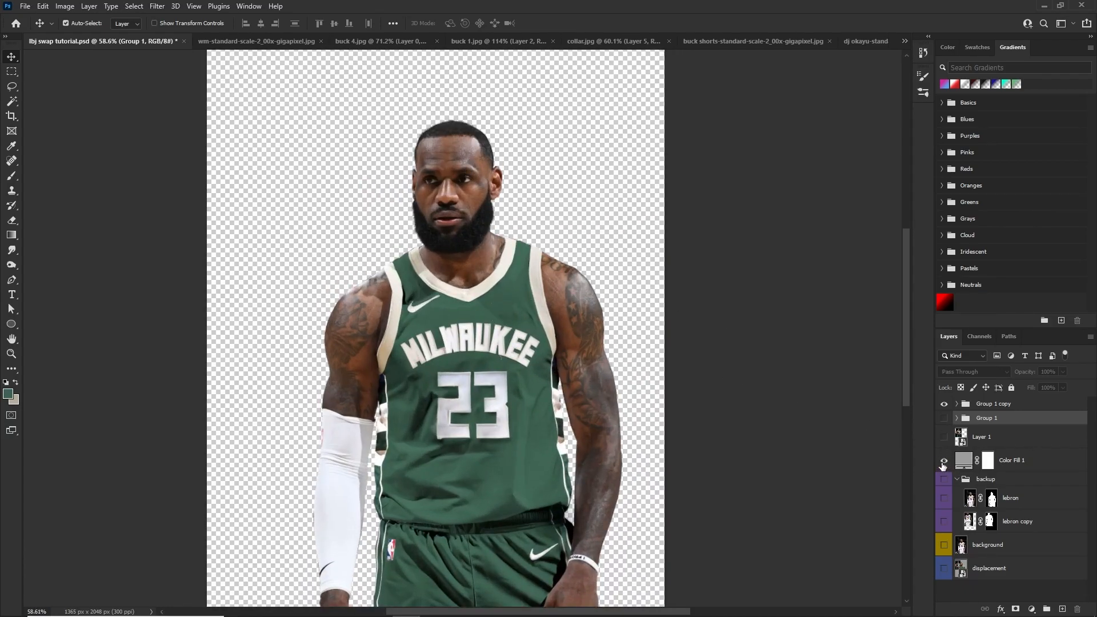
click(944, 460)
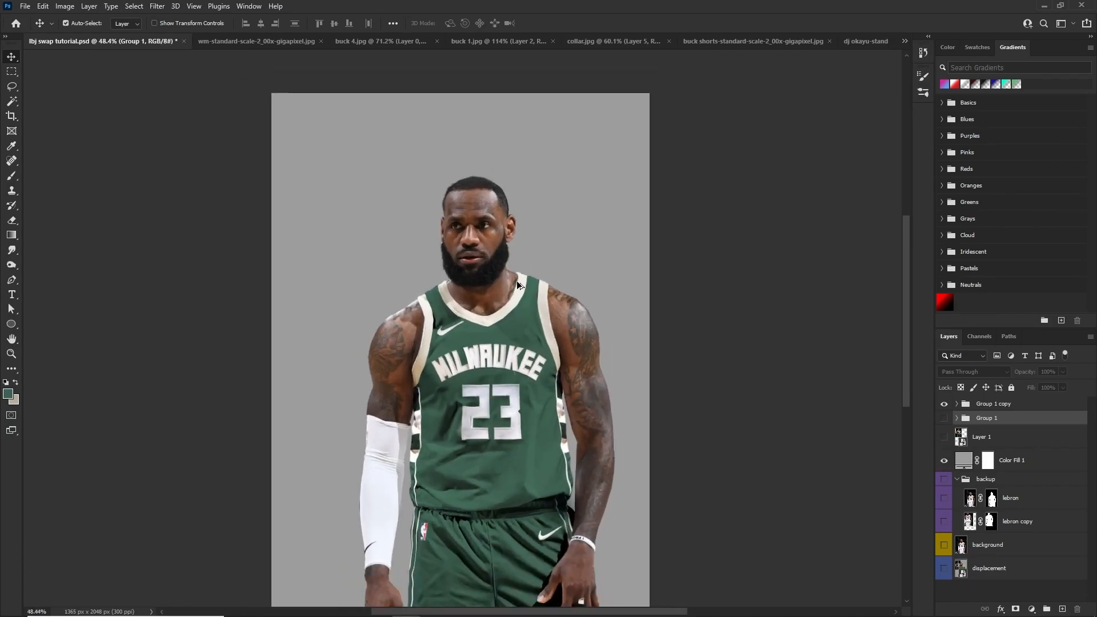
scroll(516, 281, down, 1)
scroll(520, 269, up, 1)
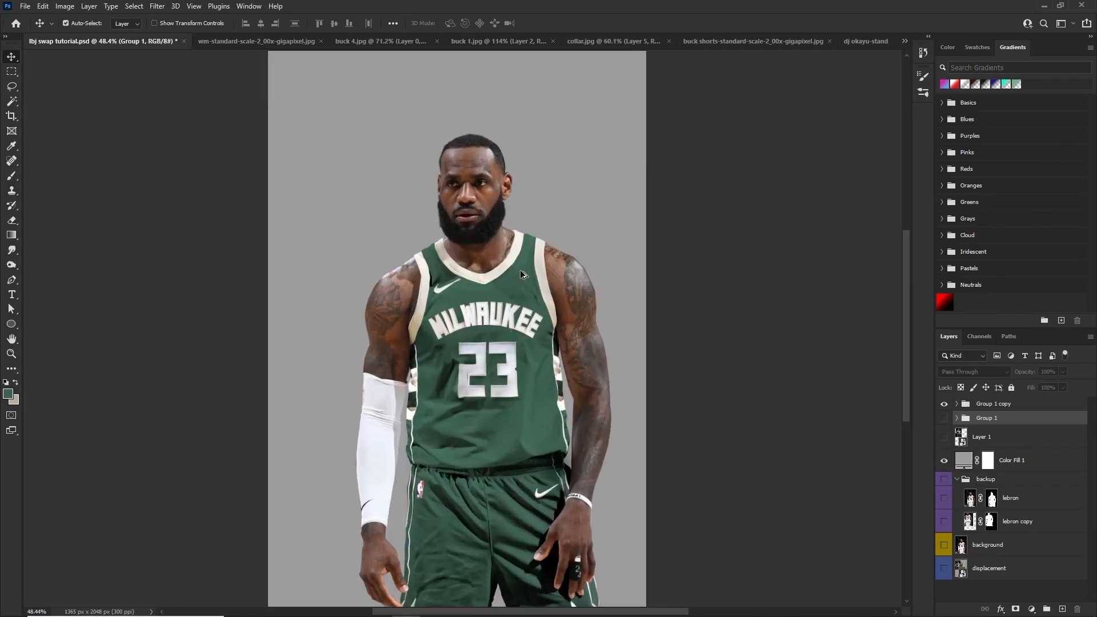
Select Group 1 copy and hide the Color Fill 1 background, leaving only the player's cutout on transparency
click(979, 405)
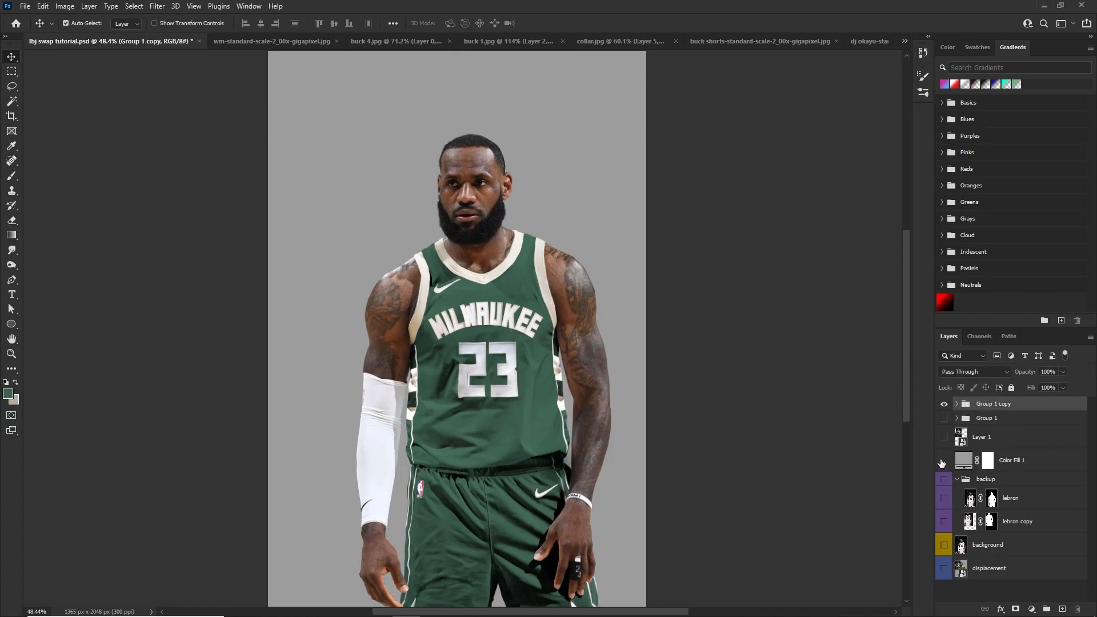
click(943, 461)
click(943, 461)
click(943, 460)
scroll(517, 258, down, 4)
scroll(517, 257, up, 9)
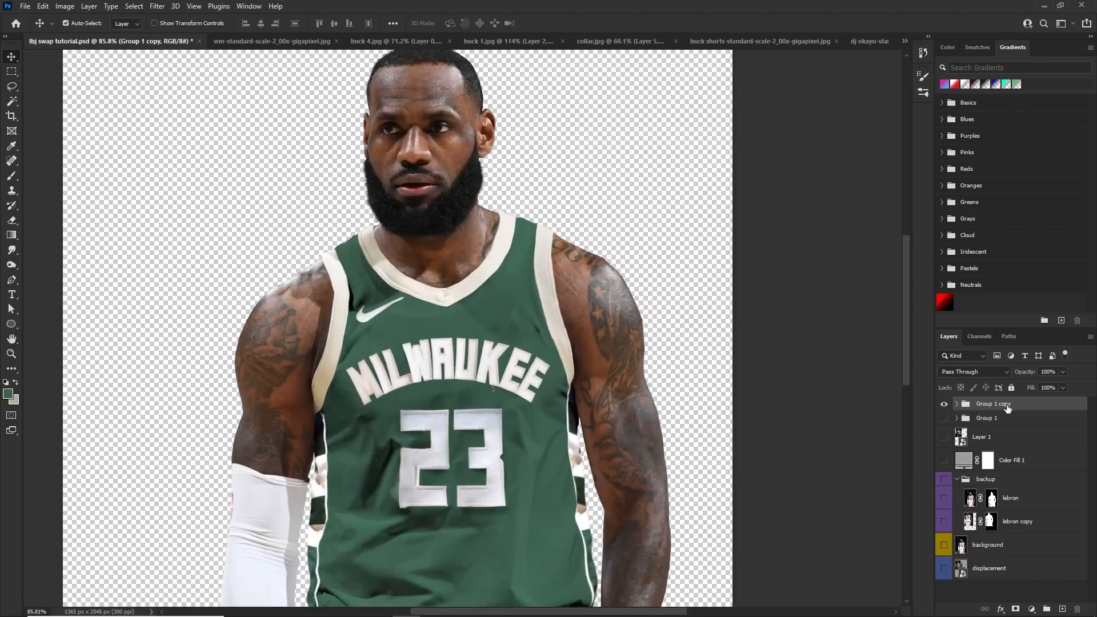
scroll(440, 300, down, 3)
scroll(472, 299, up, 1)
scroll(473, 302, down, 1)
scroll(463, 297, down, 3)
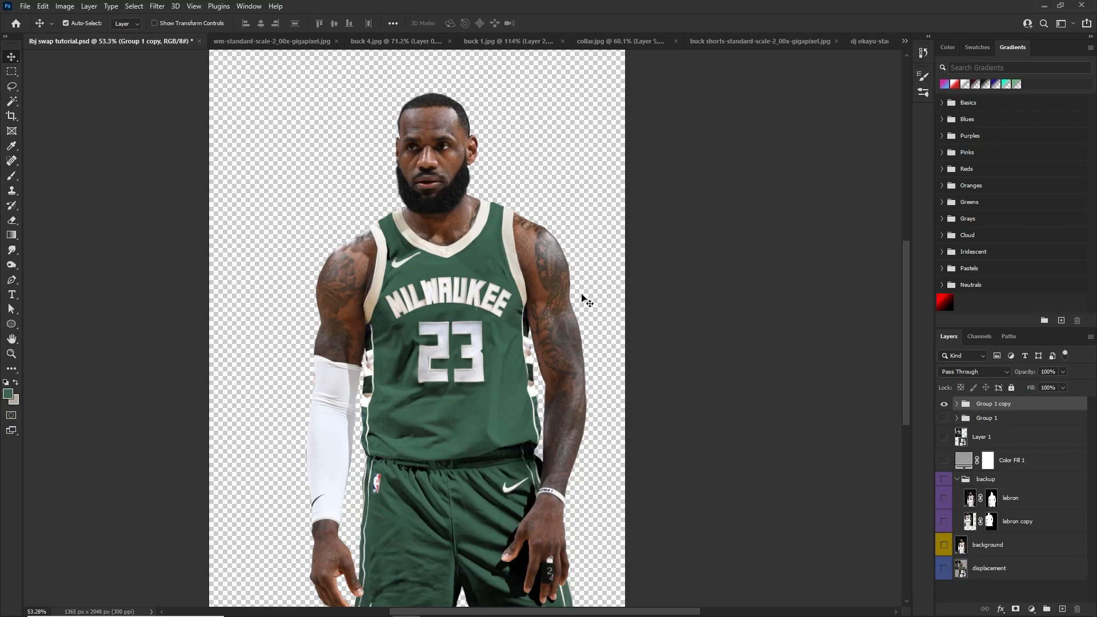
scroll(474, 167, up, 1)
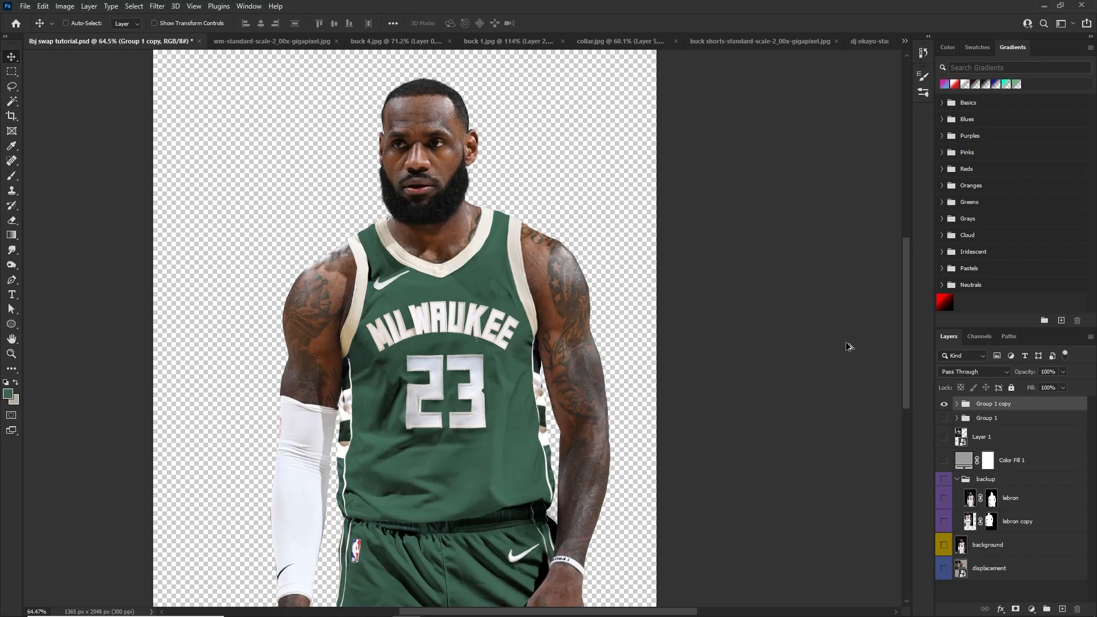
Stamp the visible cutout into a new merged layer, hide Group 1 copy and test-move the merged player, undoing the move
key(ctrl+shift+alt+e)
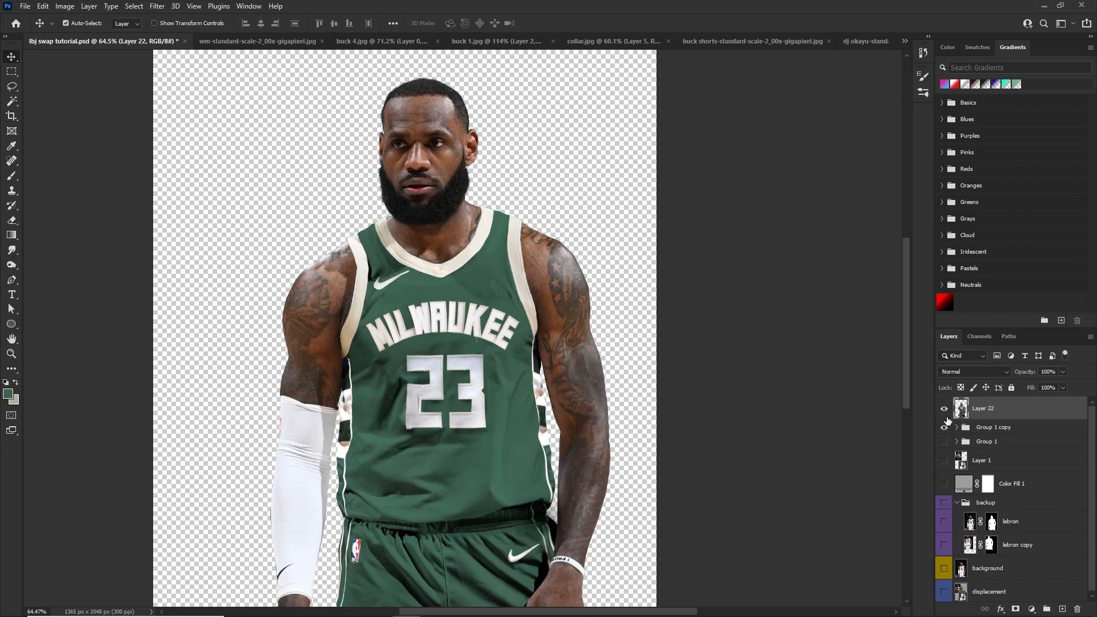
click(943, 408)
click(943, 408)
click(944, 408)
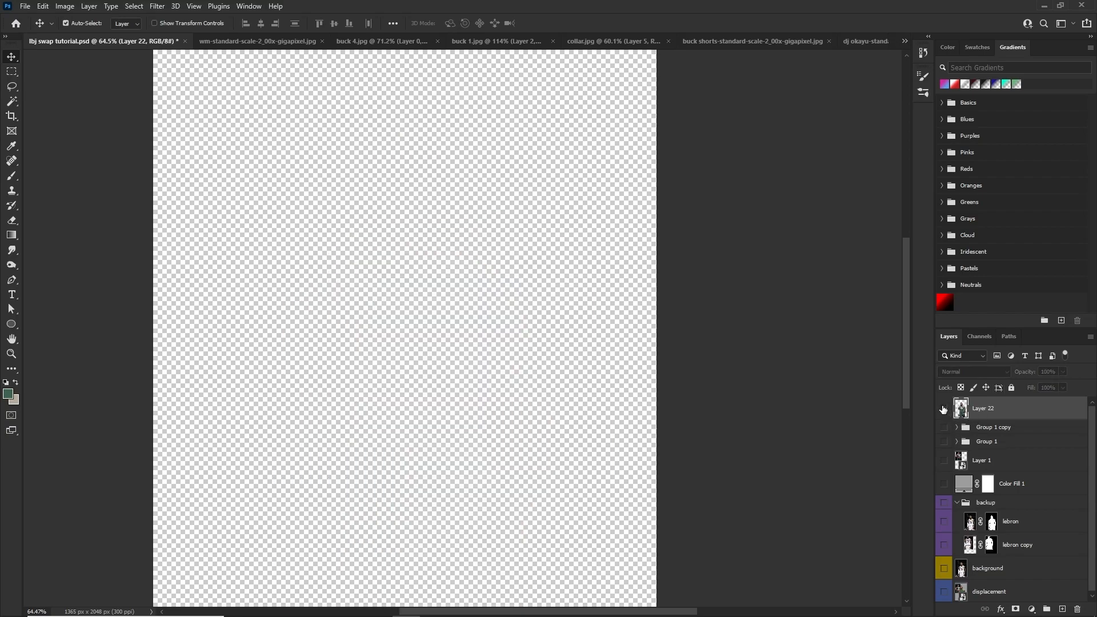
click(944, 408)
drag(522, 272, 560, 201)
key(ctrl+z)
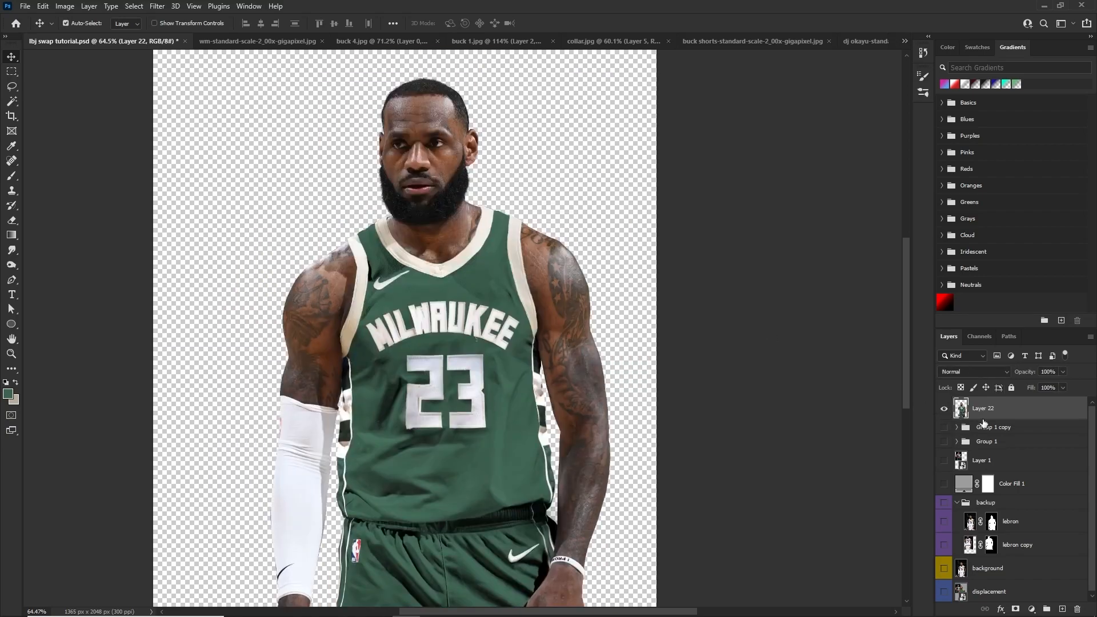
Convert the merged player layer to a smart object and rename it lebron finito
right_click(965, 414)
click(883, 292)
key(Return)
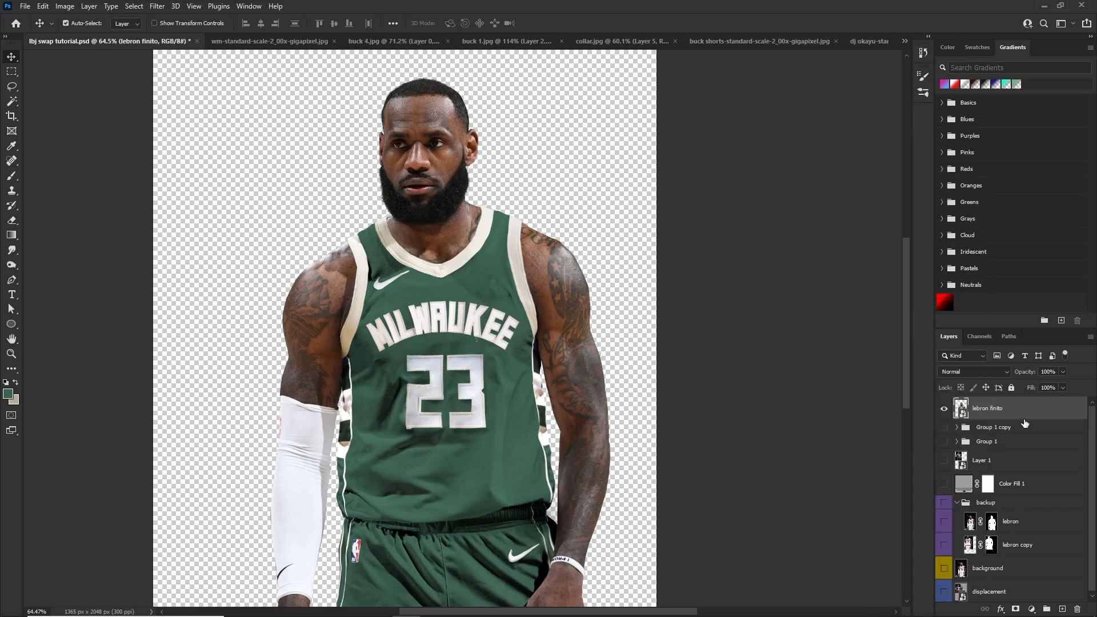
Open Camera Raw for lebron finito and set Contrast +37, Highlights -4, Shadows +4, Whites -12 and Blacks +21
click(166, 5)
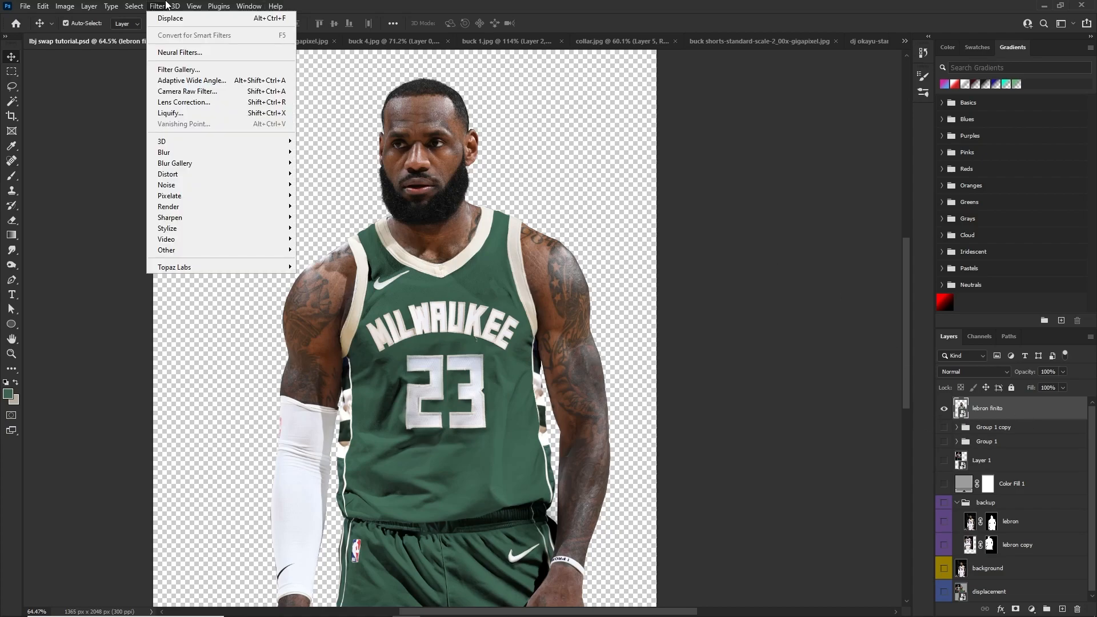
click(189, 91)
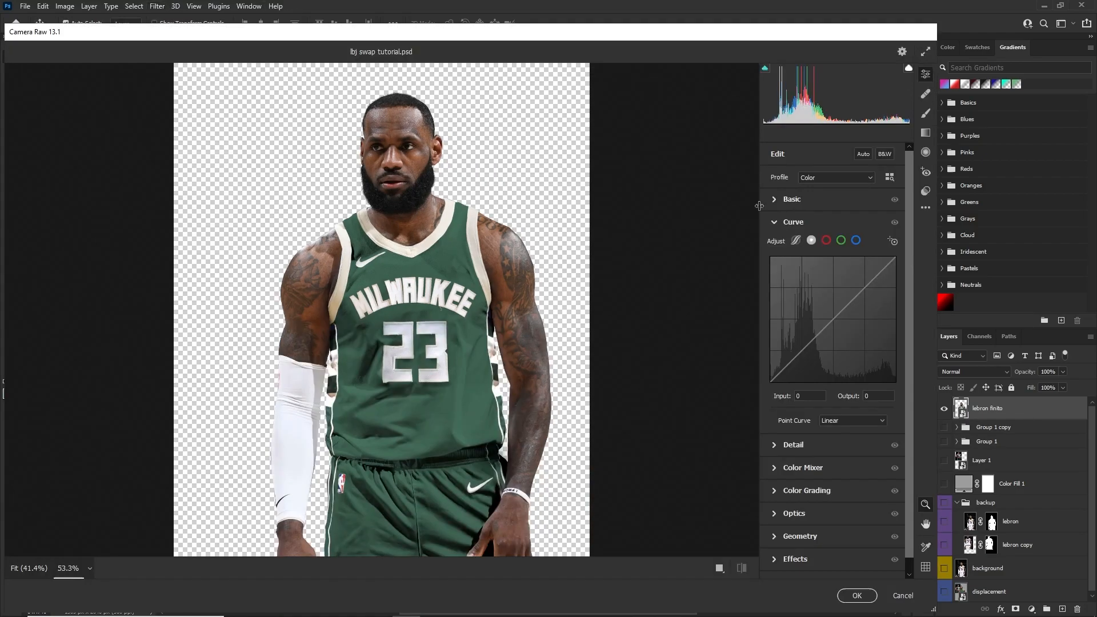
click(789, 200)
drag(833, 308, 846, 376)
Set the Camera Raw Clarity to +10, Dehaze to -7 and Vibrance to +5
drag(834, 421, 840, 421)
scroll(835, 420, down, 2)
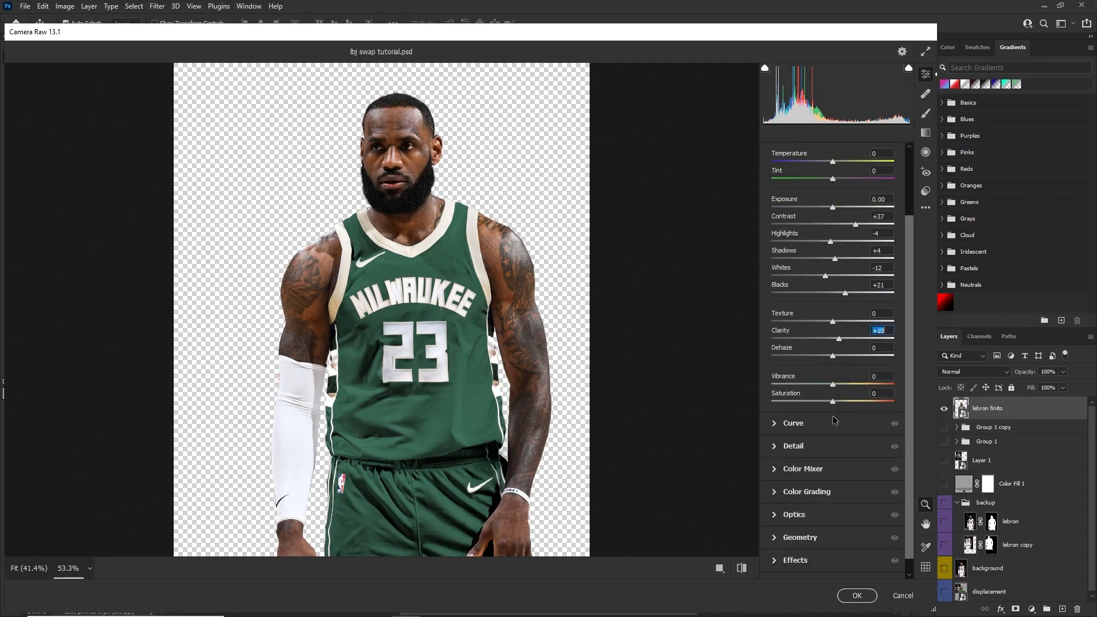
drag(832, 356, 834, 386)
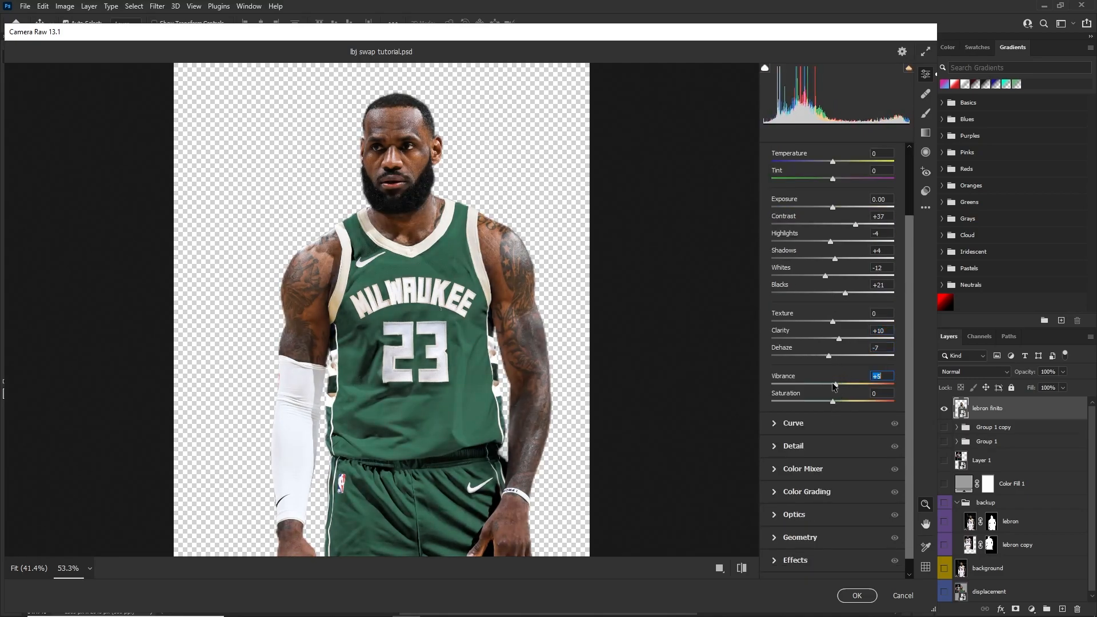
Fine-tune the shadows and midtones of the Camera Raw curve and apply the filter to the player
scroll(822, 393, down, 1)
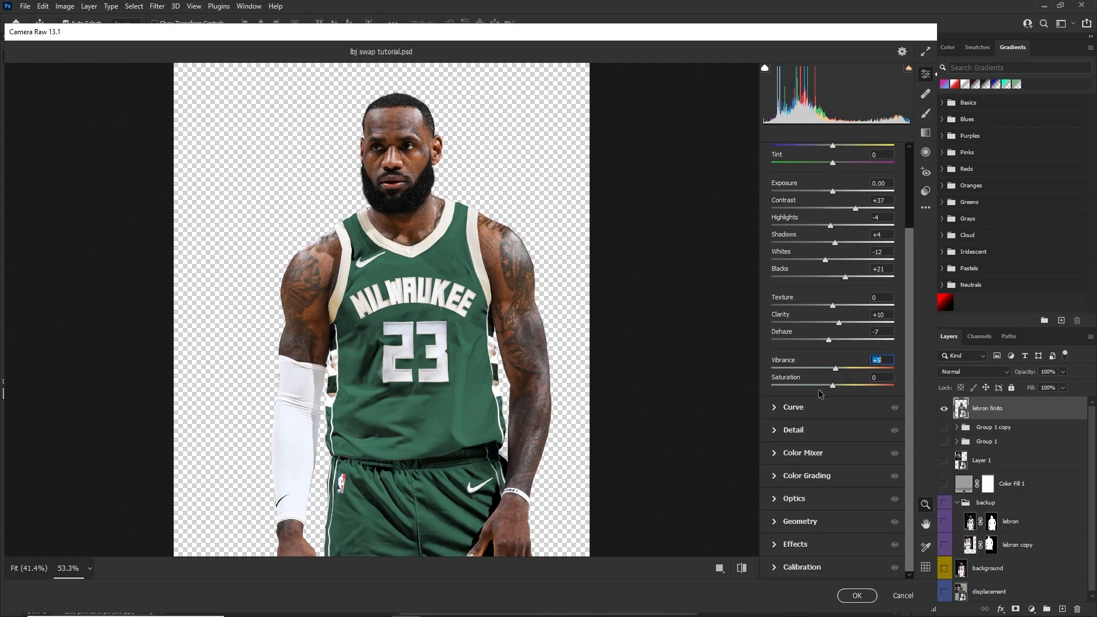
click(783, 409)
drag(780, 350, 788, 363)
mouse_move(826, 325)
mouse_down()
mouse_move(848, 294)
mouse_move(826, 326)
mouse_up()
click(857, 594)
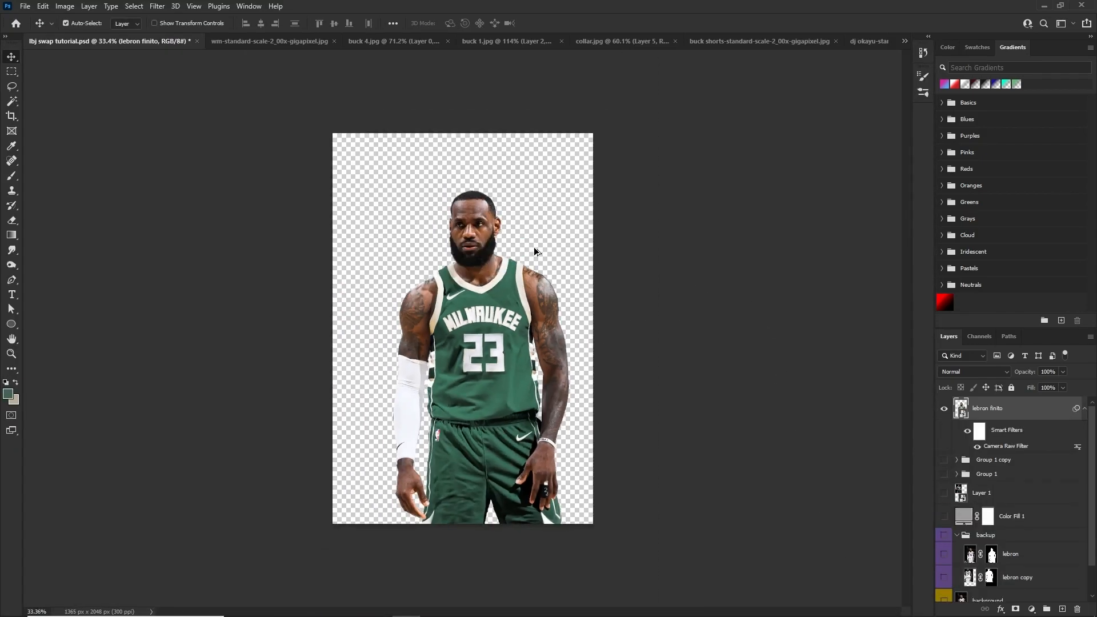
Try the Topaz Adjust 5 preset Light Pop Smooth with an overall transparency of 0.68 on the player, and undo it
scroll(535, 248, up, 4)
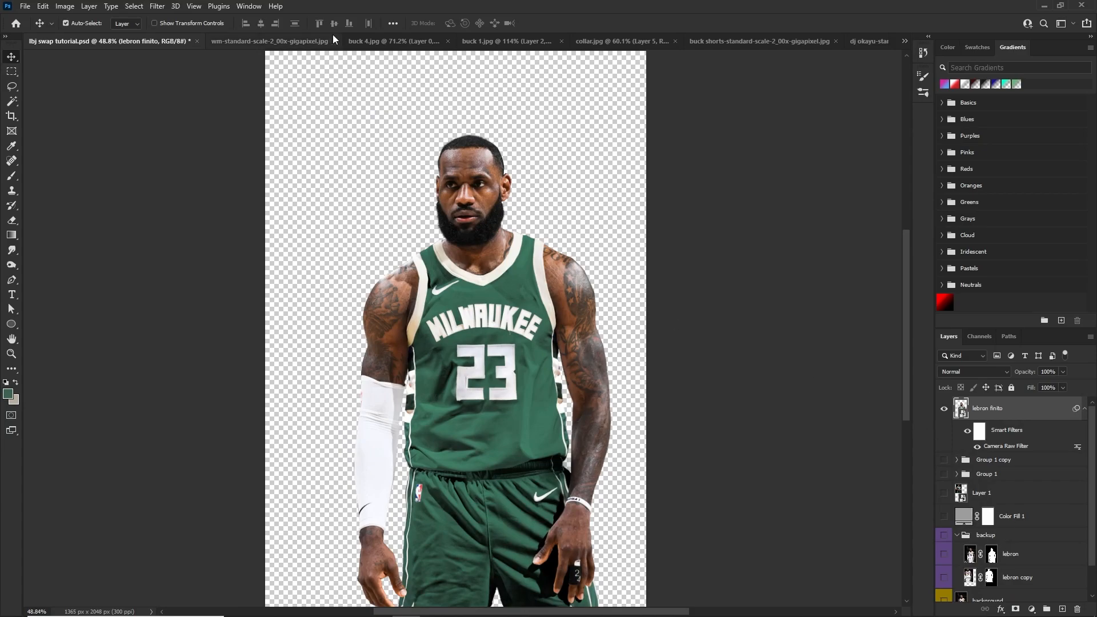
click(157, 6)
mouse_move(222, 267)
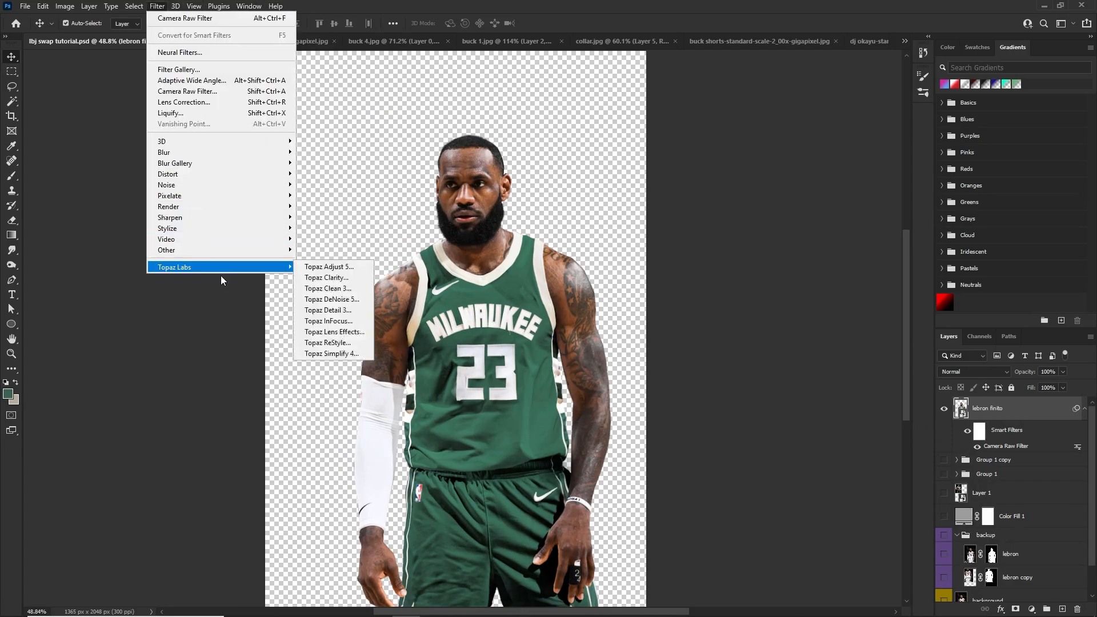
click(308, 266)
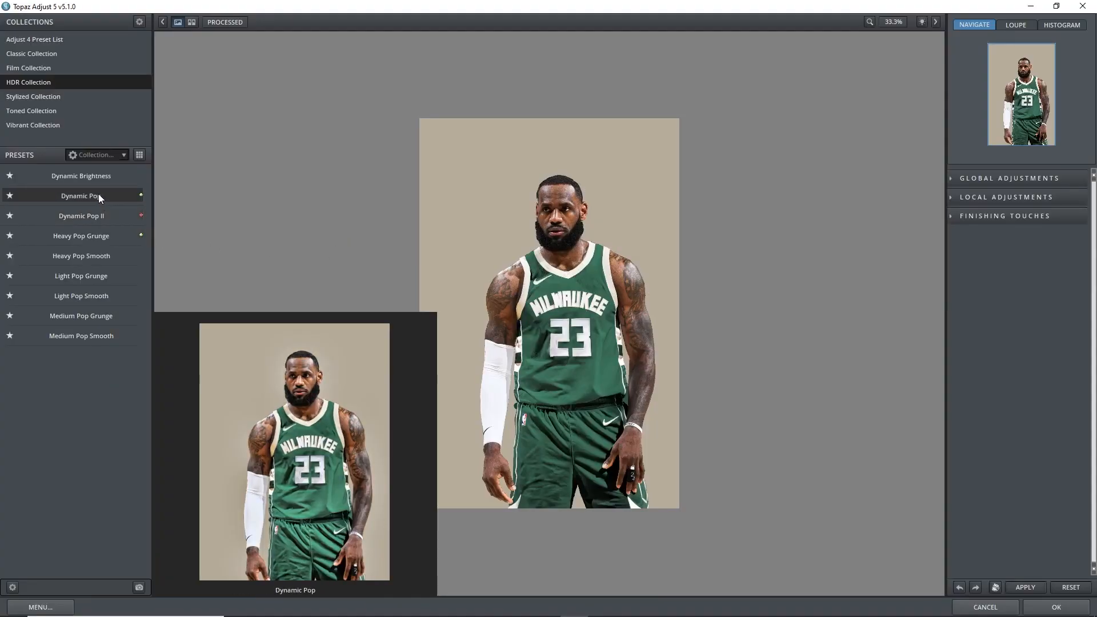
click(99, 193)
click(80, 296)
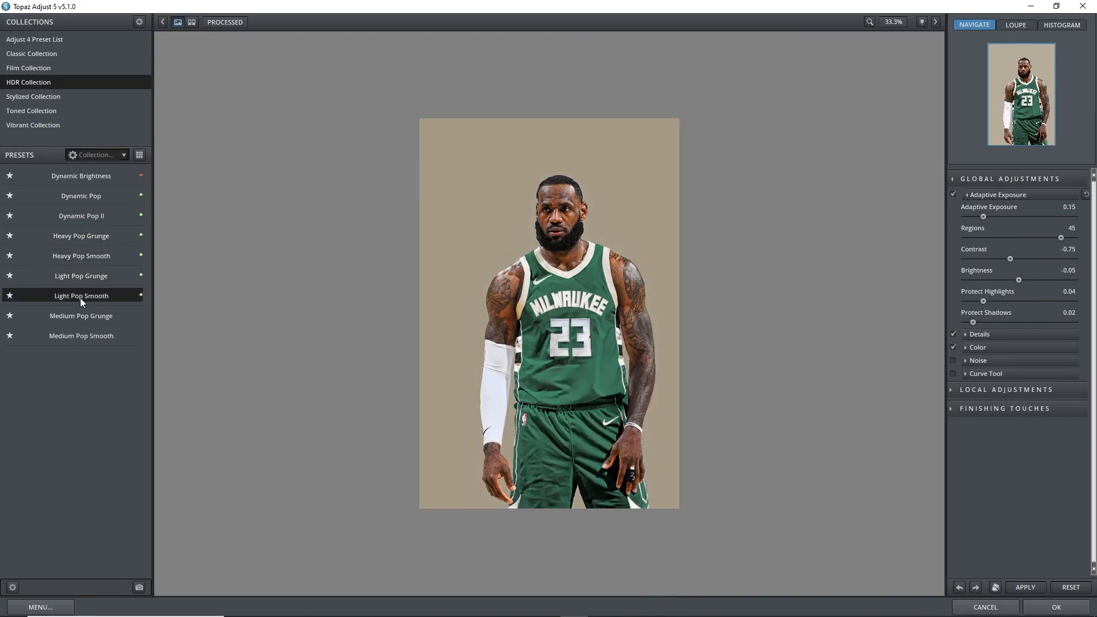
click(977, 406)
click(1009, 451)
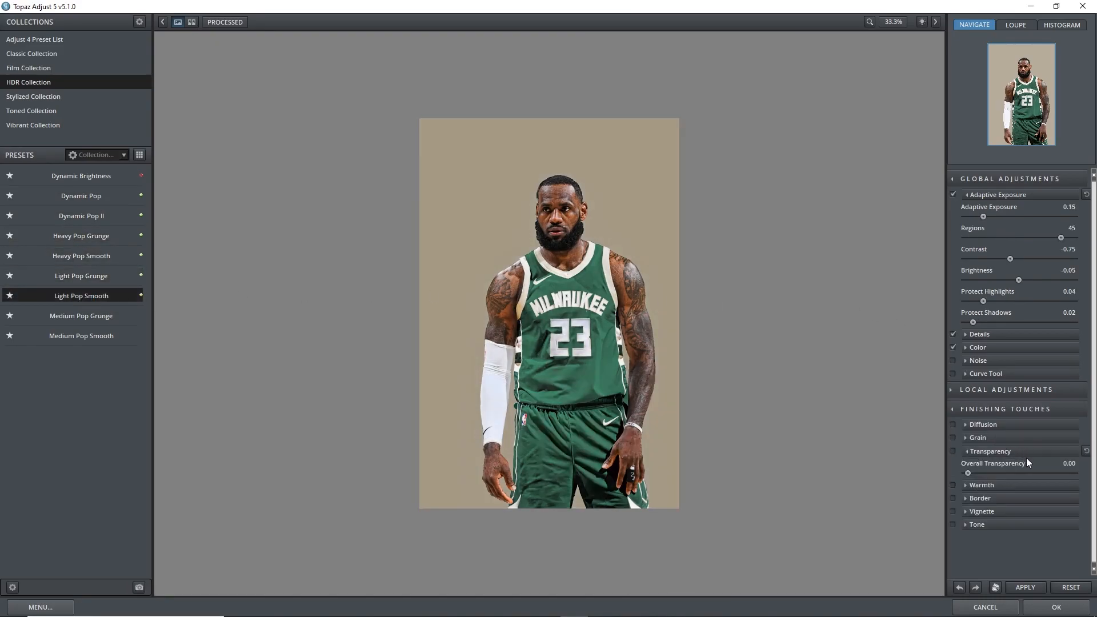
drag(1045, 472, 1038, 472)
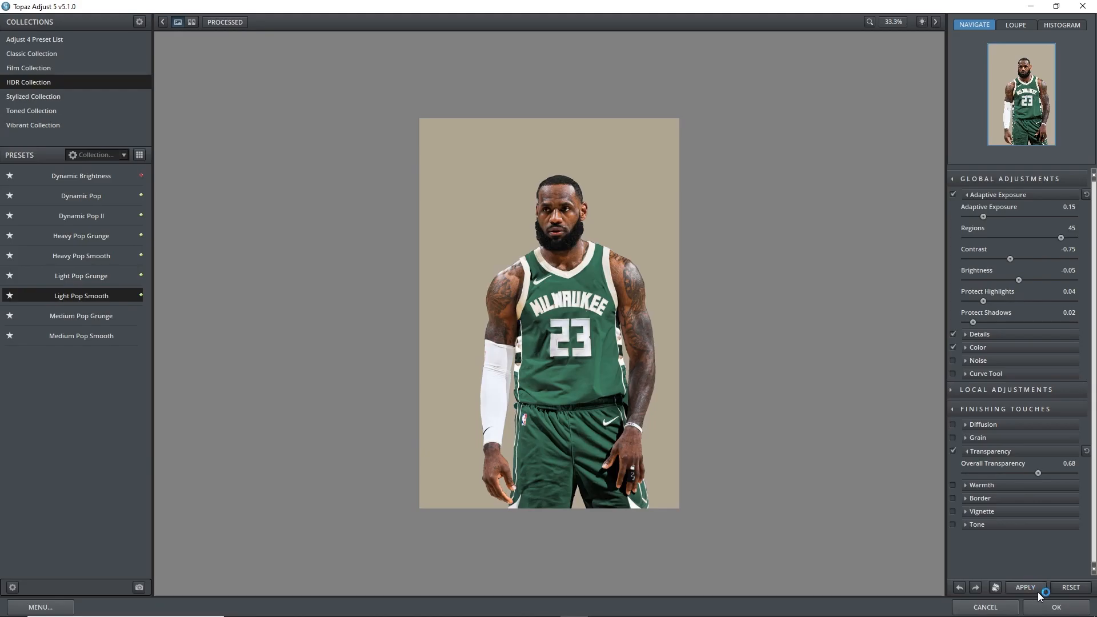
click(1053, 607)
key(ctrl+z)
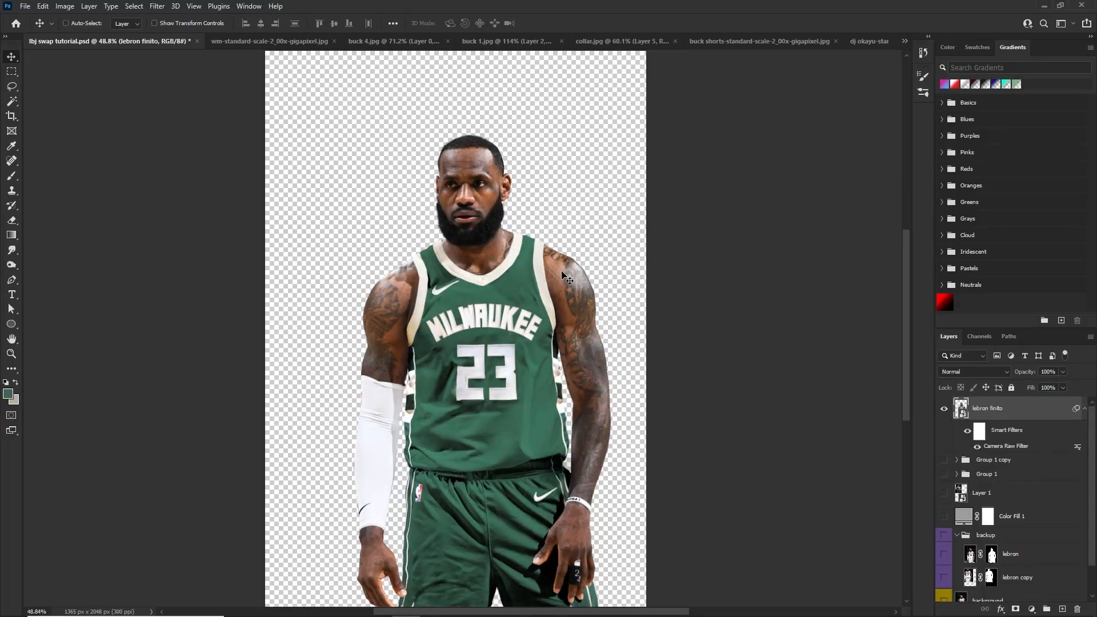
Move the background layer directly beneath lebron finito and make it visible
scroll(535, 250, up, 1)
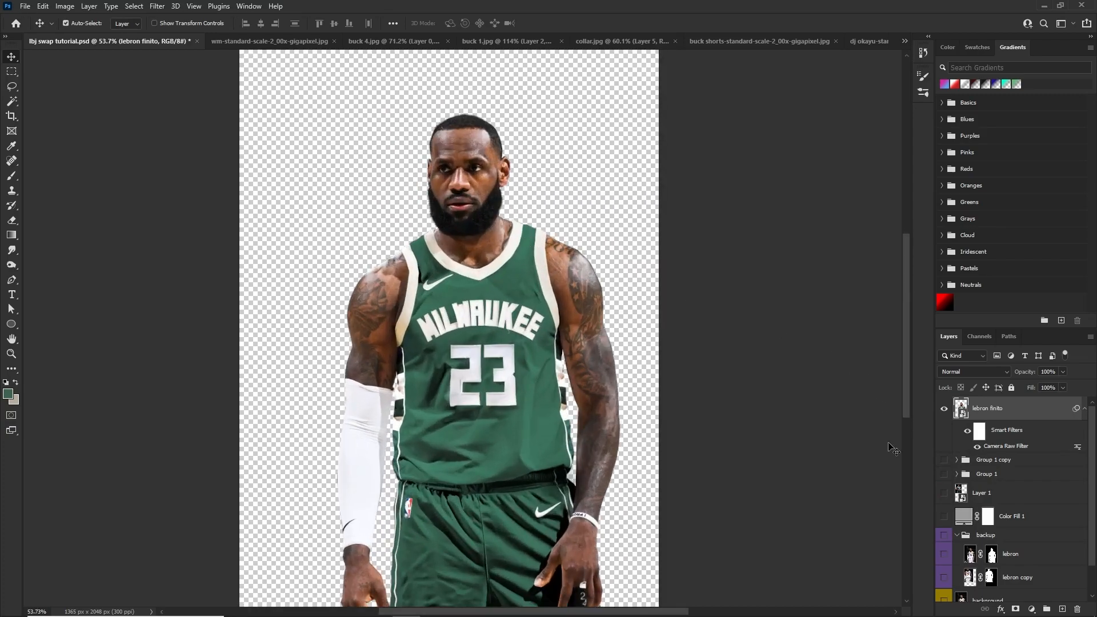
drag(1004, 600, 983, 464)
click(944, 464)
scroll(518, 272, down, 6)
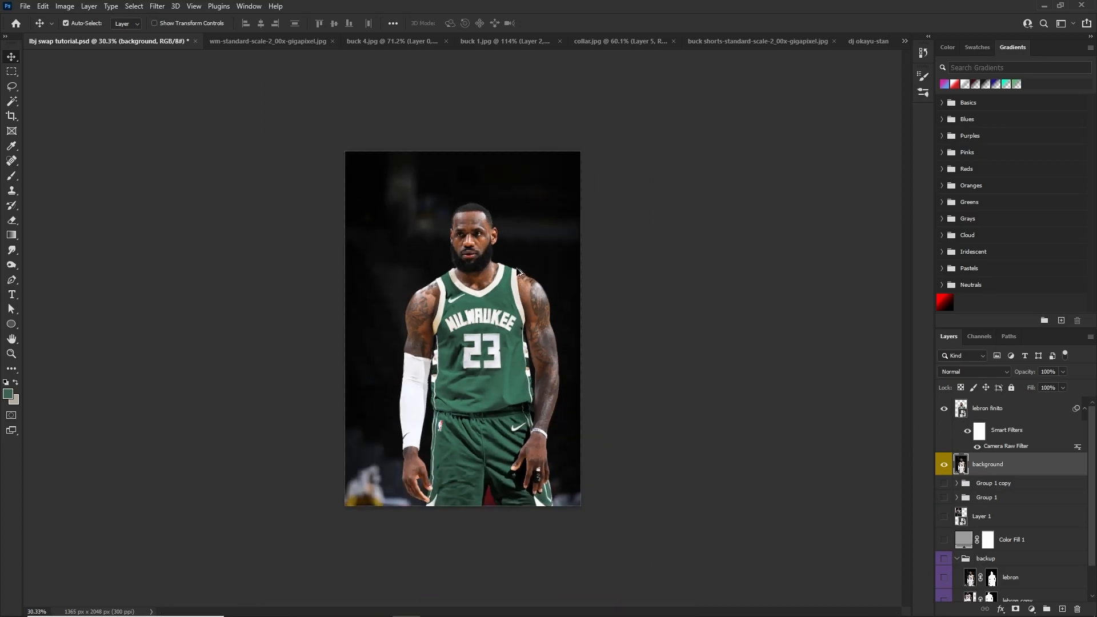
scroll(528, 272, up, 5)
Add a Curves adjustment clipped to the background layer and lift its darker tones
click(1031, 609)
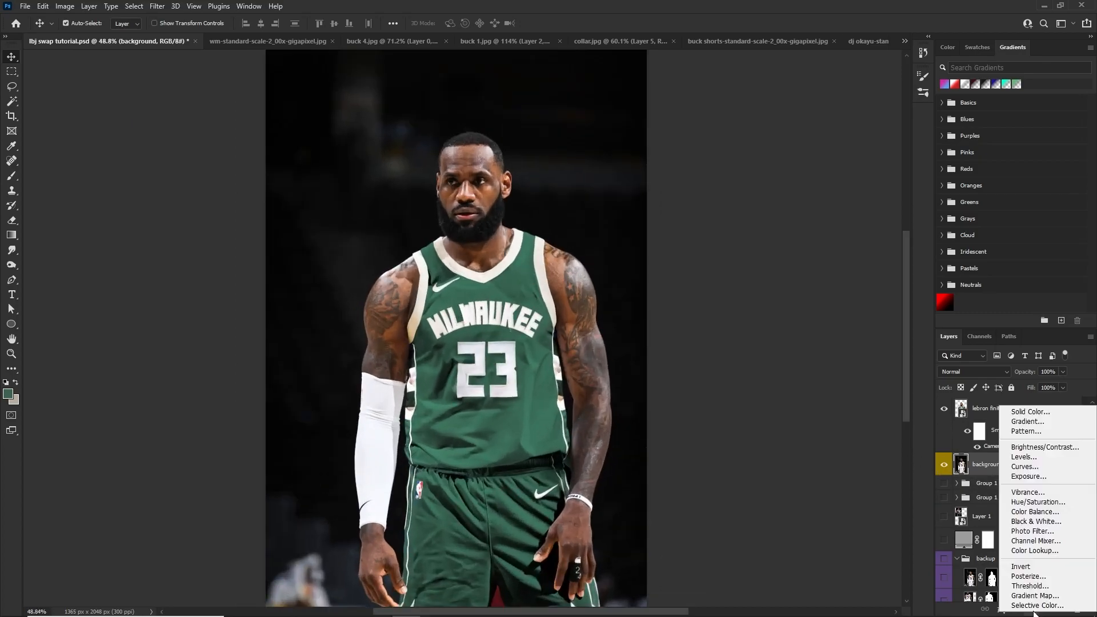
click(1034, 461)
alt+click(1027, 473)
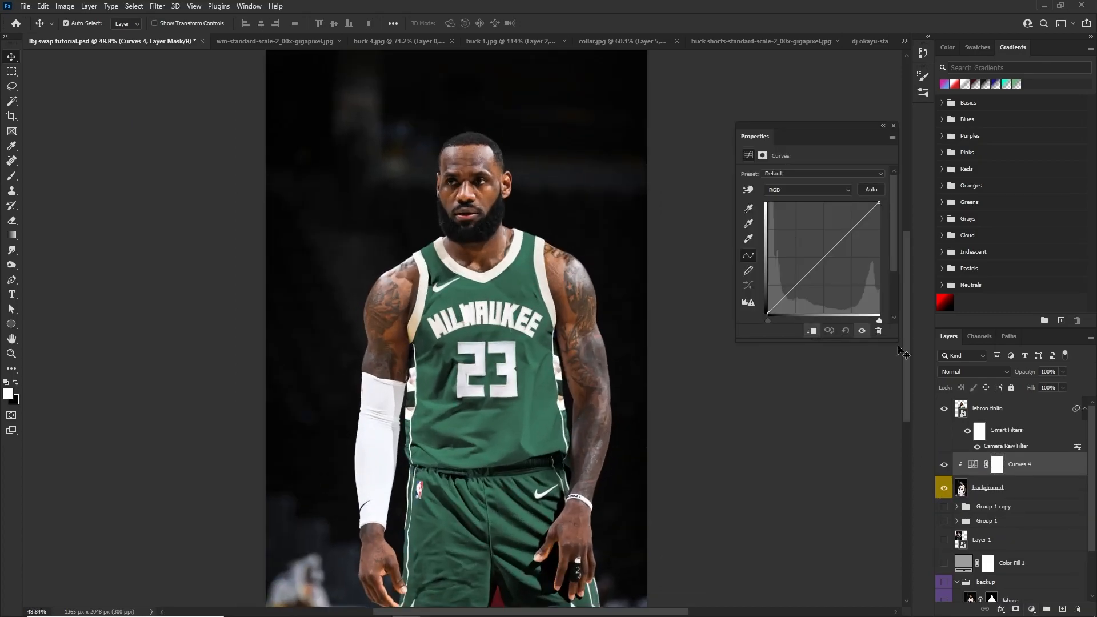
mouse_move(778, 272)
mouse_down()
mouse_move(792, 273)
mouse_move(808, 232)
mouse_move(820, 239)
mouse_move(791, 274)
mouse_up()
scroll(431, 253, down, 5)
scroll(451, 169, up, 5)
scroll(457, 163, down, 1)
scroll(485, 182, down, 4)
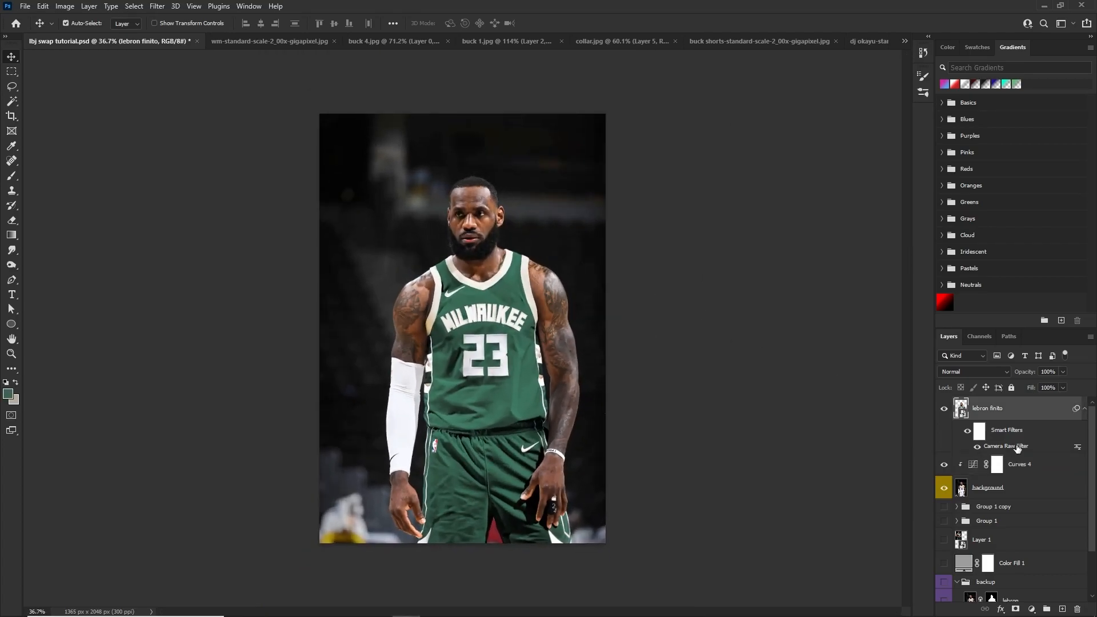
key(c)
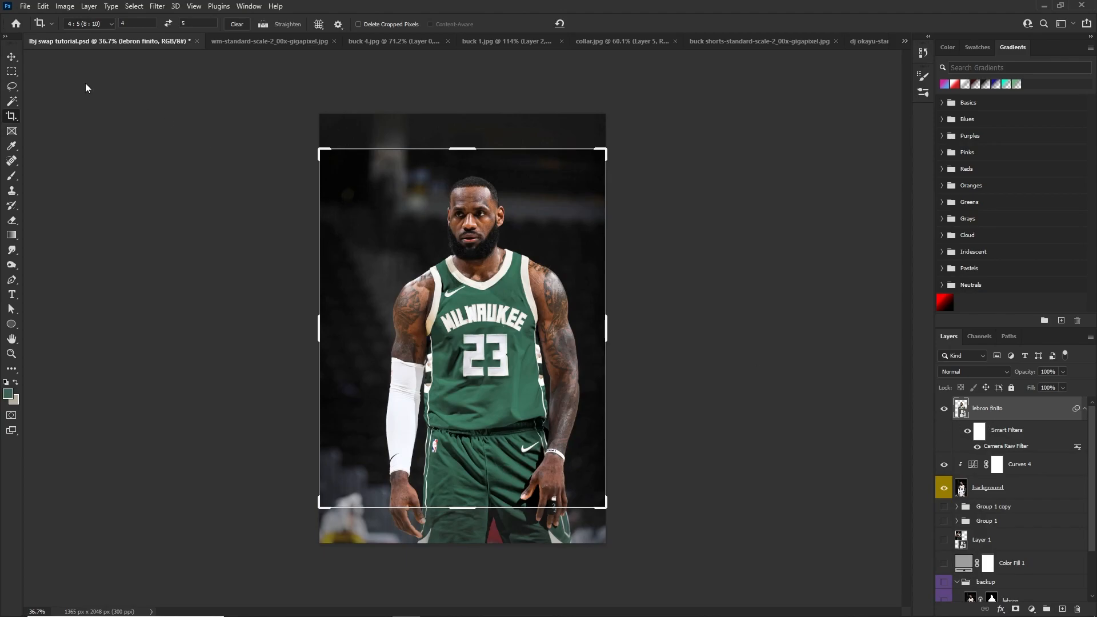
drag(535, 325, 536, 293)
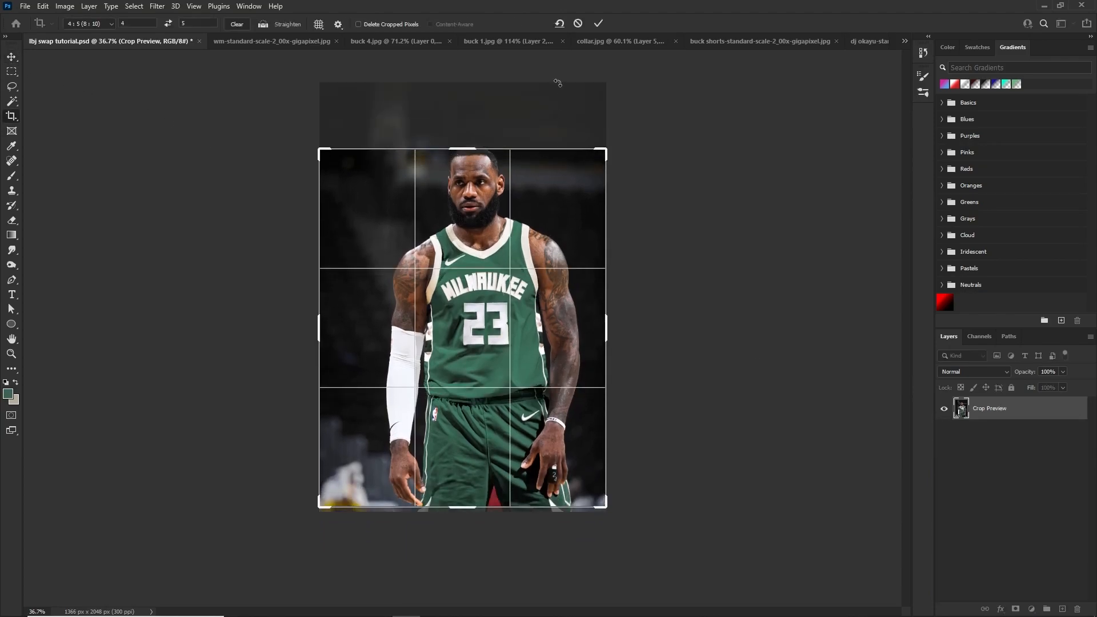
click(578, 24)
click(11, 57)
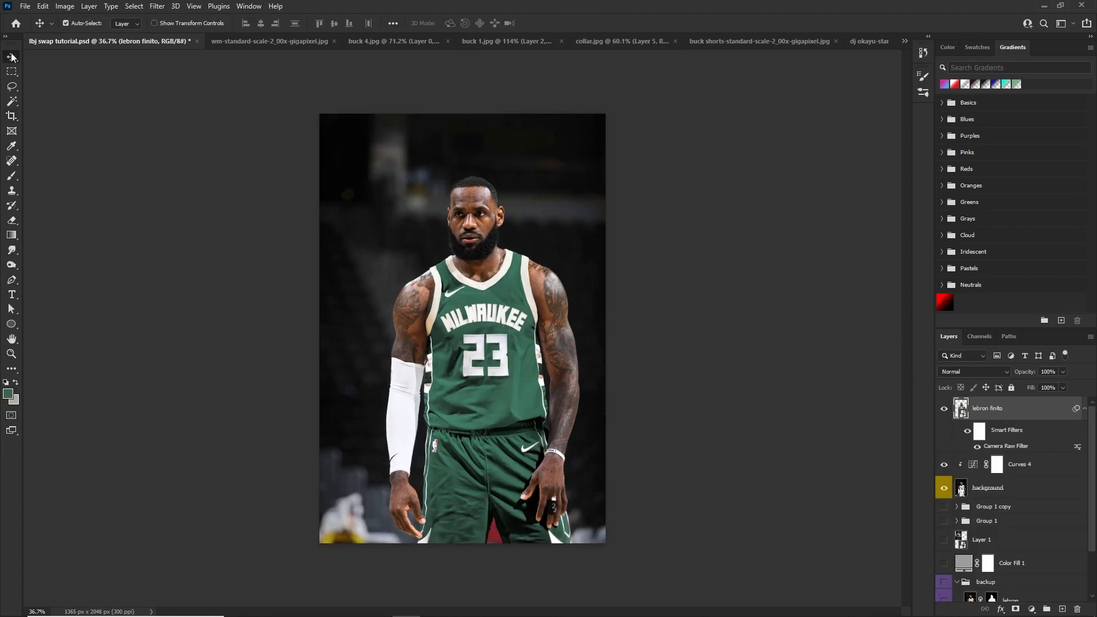
Convert the background layer to a smart object
shift+click(1022, 492)
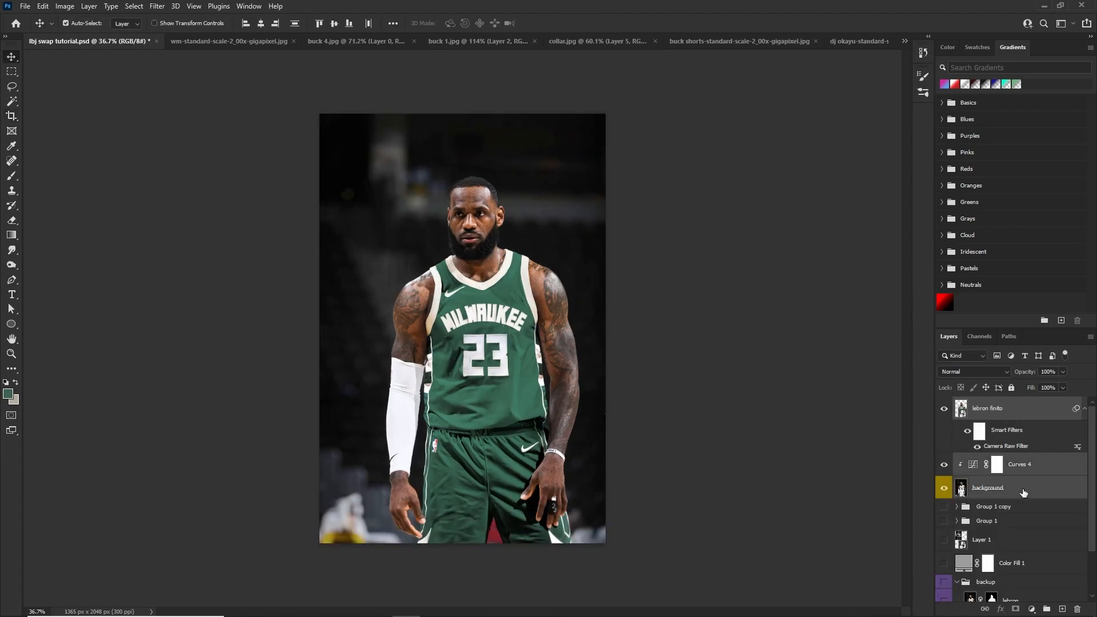
click(1022, 492)
right_click(1023, 492)
click(977, 164)
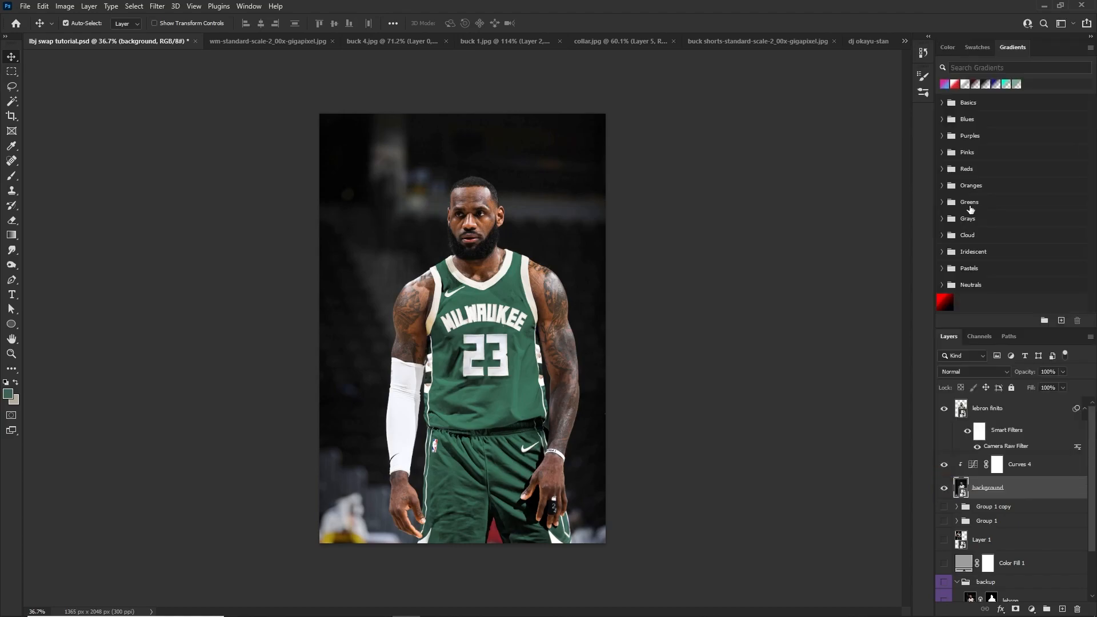
Scale the player, Curves adjustment and background down together and shift them lower on the canvas
ctrl+click(998, 416)
ctrl+click(1019, 472)
key(ctrl+t)
drag(462, 114, 465, 148)
drag(499, 277, 498, 259)
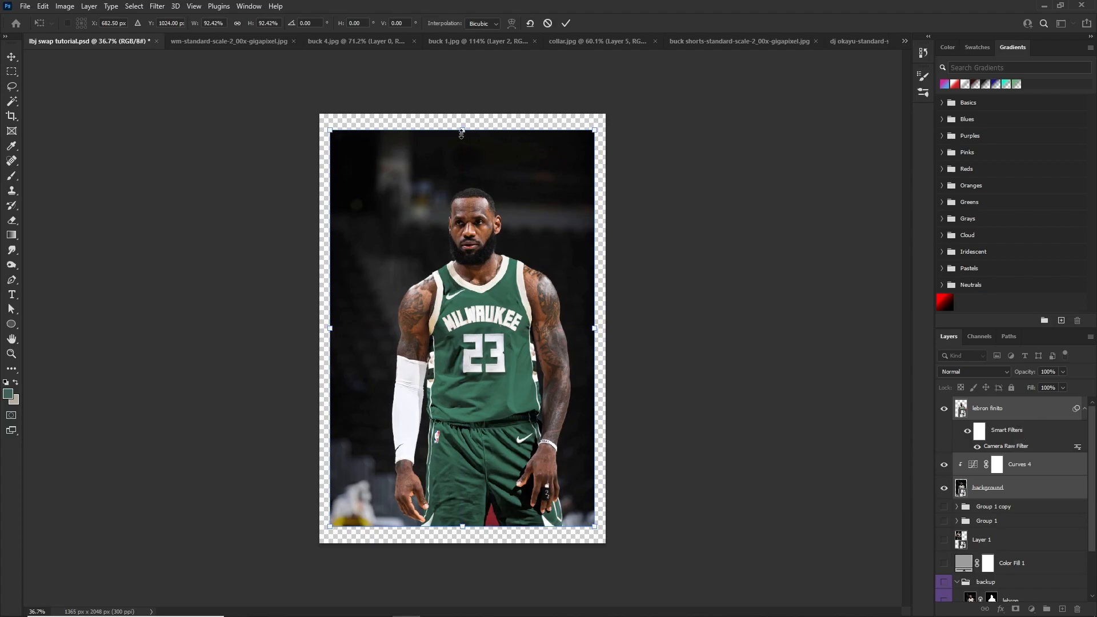
drag(461, 133, 462, 139)
drag(511, 171, 512, 187)
key(Return)
key(c)
drag(554, 318, 569, 282)
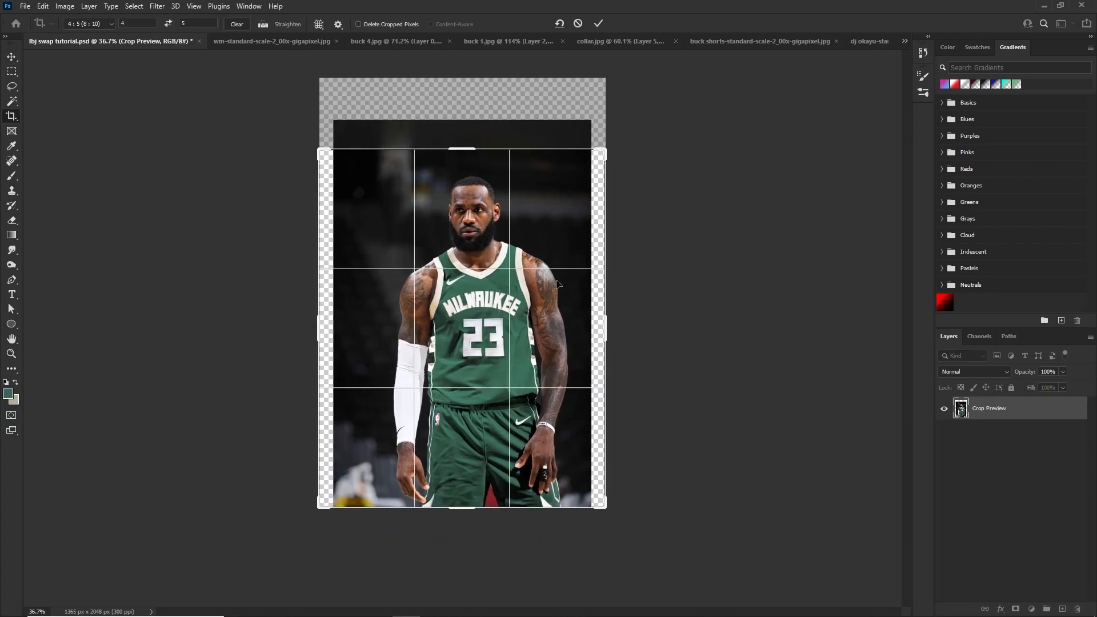
click(598, 23)
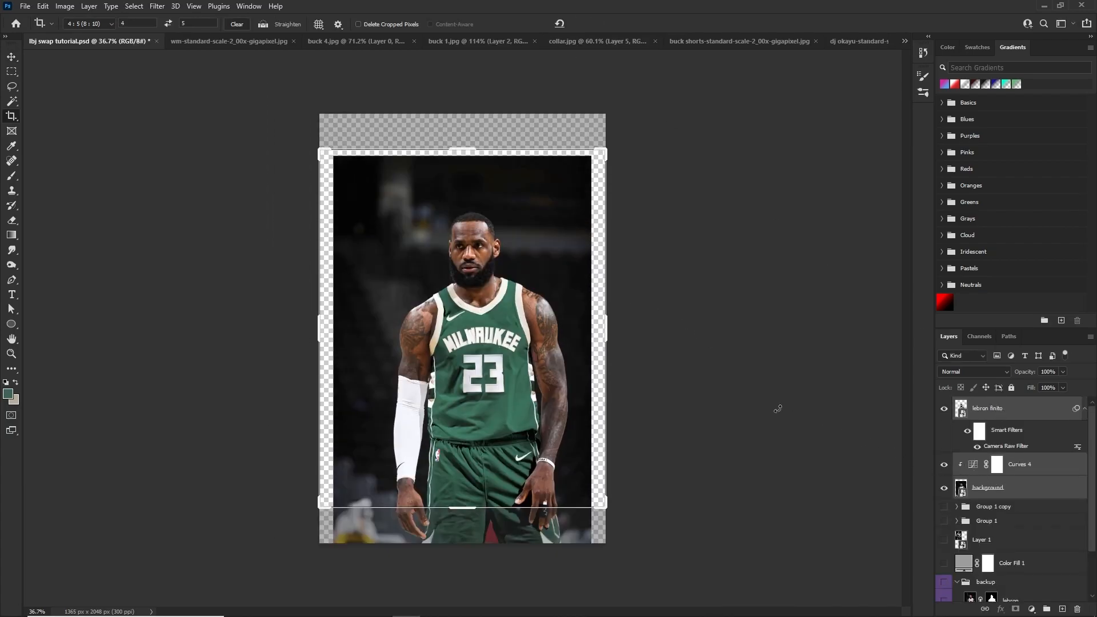
Enlarge the player, Curves adjustment and background together slightly, leaving narrow empty strips at both sides
key(ctrl+t)
drag(459, 149, 462, 137)
click(566, 24)
Crop the canvas to a 4:5 ratio, framing the player from just above the head down to the shorts' lower edge
key(c)
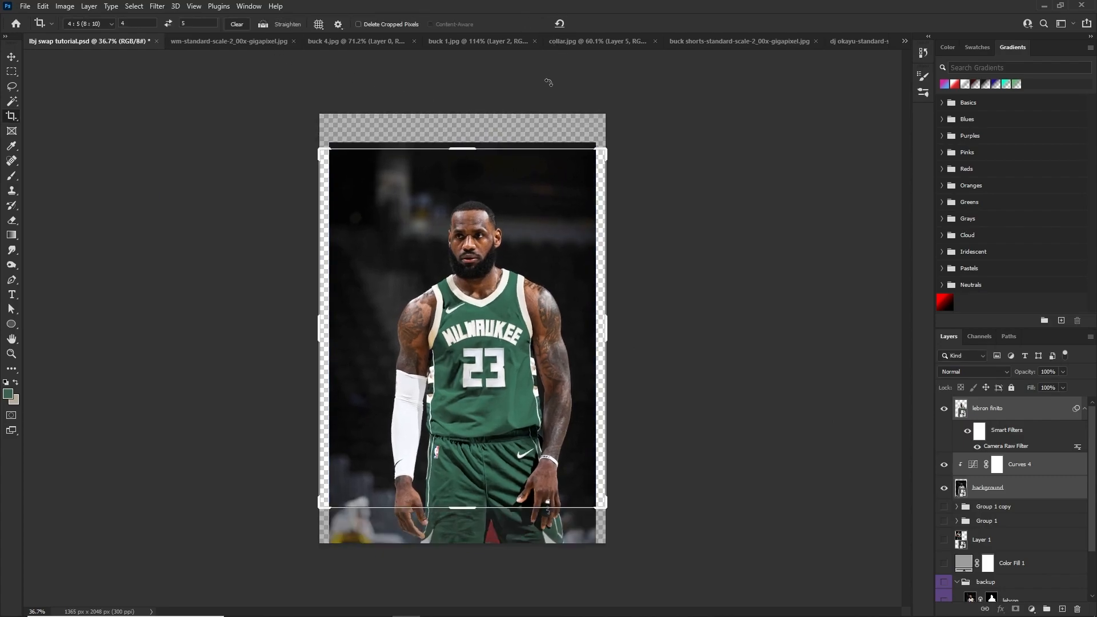
drag(504, 234, 502, 209)
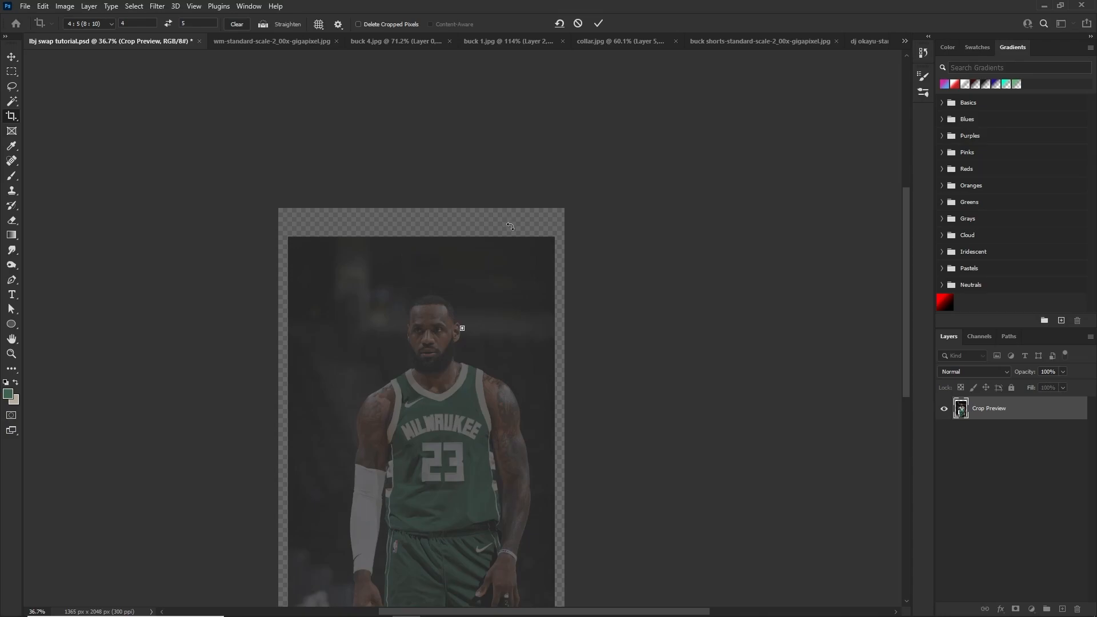
click(578, 24)
drag(435, 266, 497, 224)
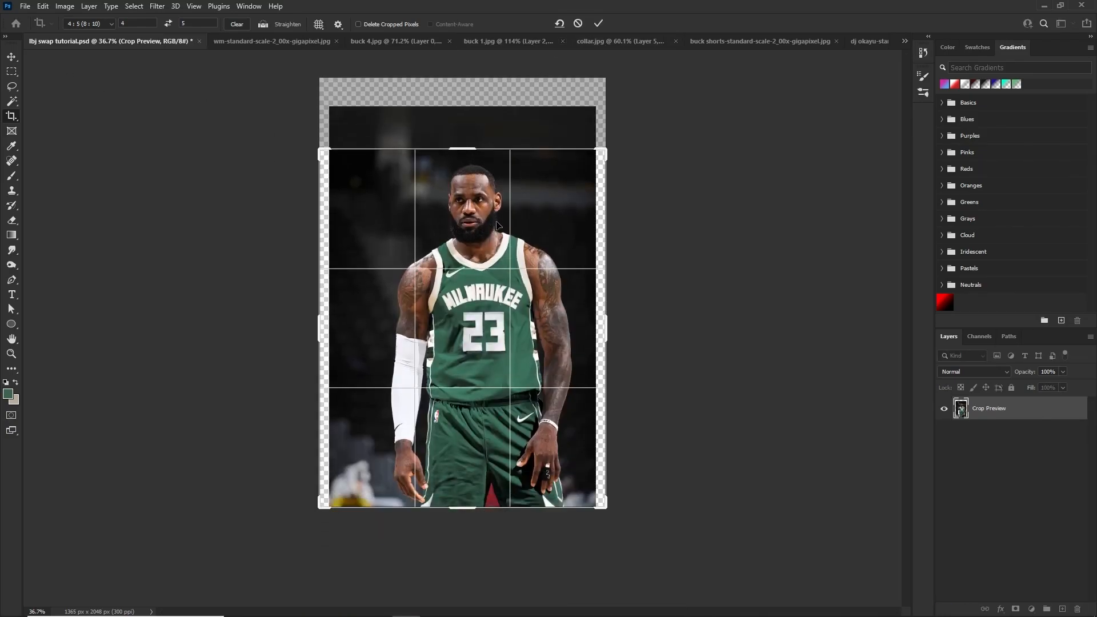
click(593, 25)
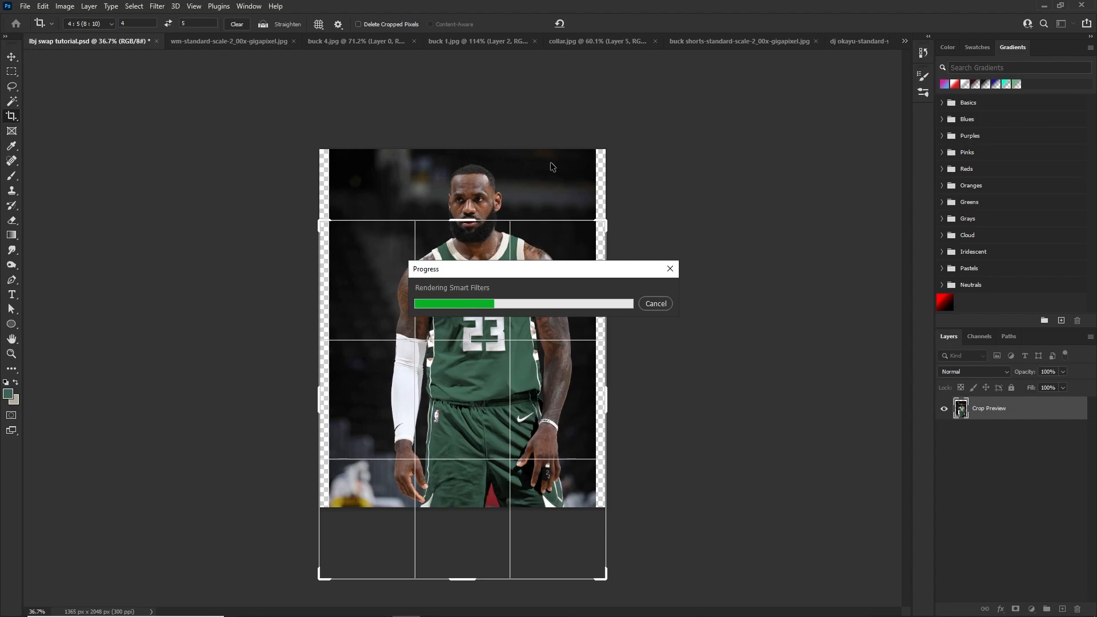
key(ctrl+0)
key(v)
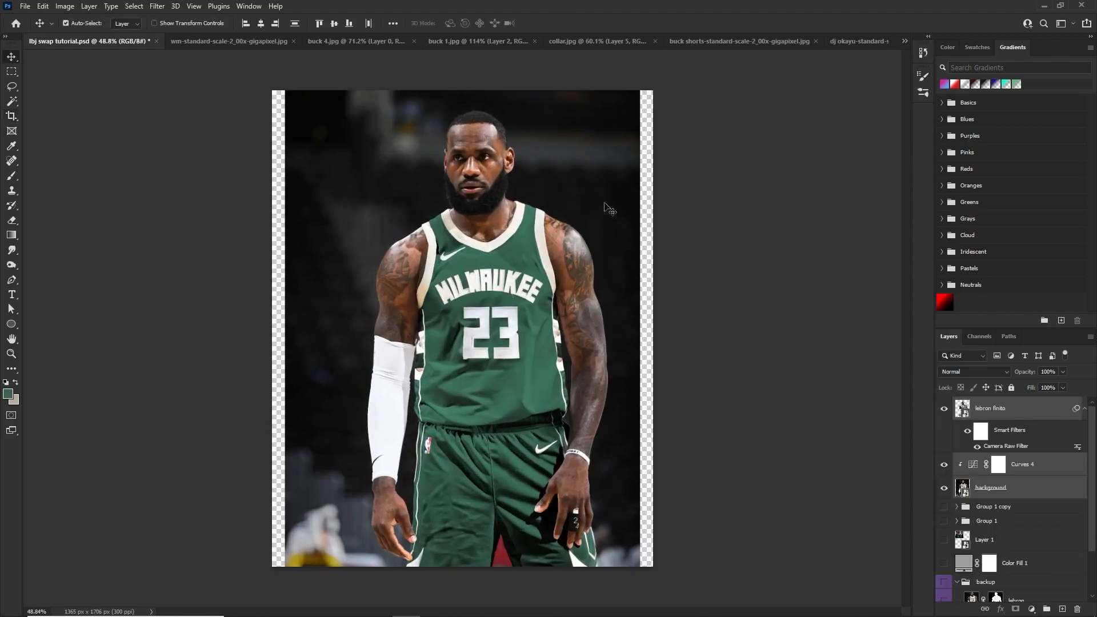
Duplicate the background layer and rasterize the copy
click(1010, 494)
key(ctrl+j)
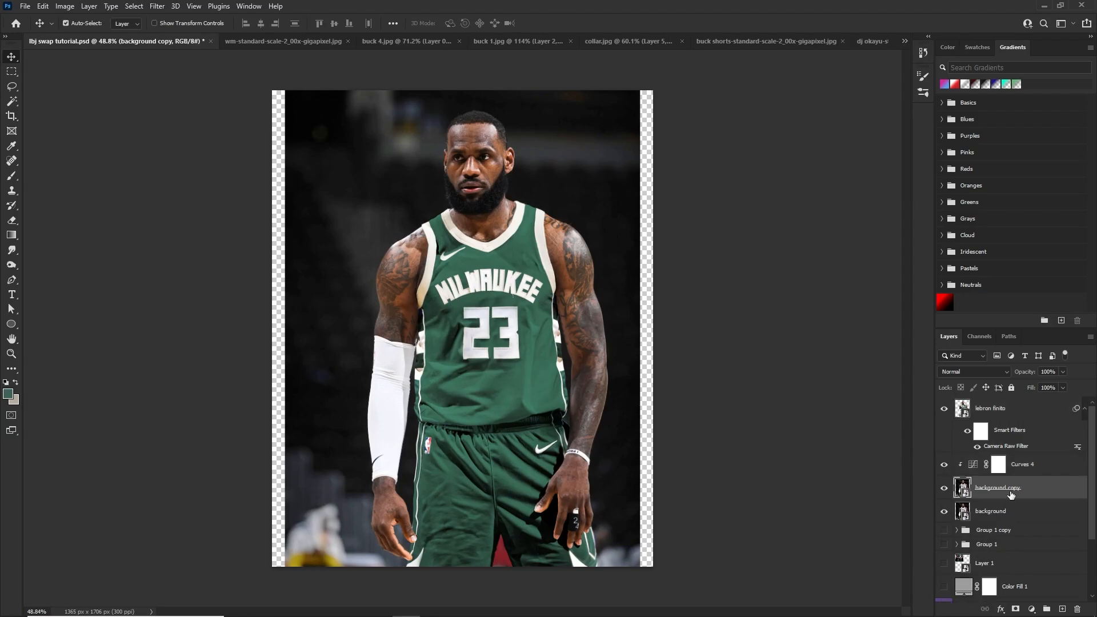
right_click(1010, 493)
click(914, 333)
Select the transparent strips along both sides of the background copy, fill them with Content-Aware and deselect
click(11, 71)
drag(273, 92, 285, 589)
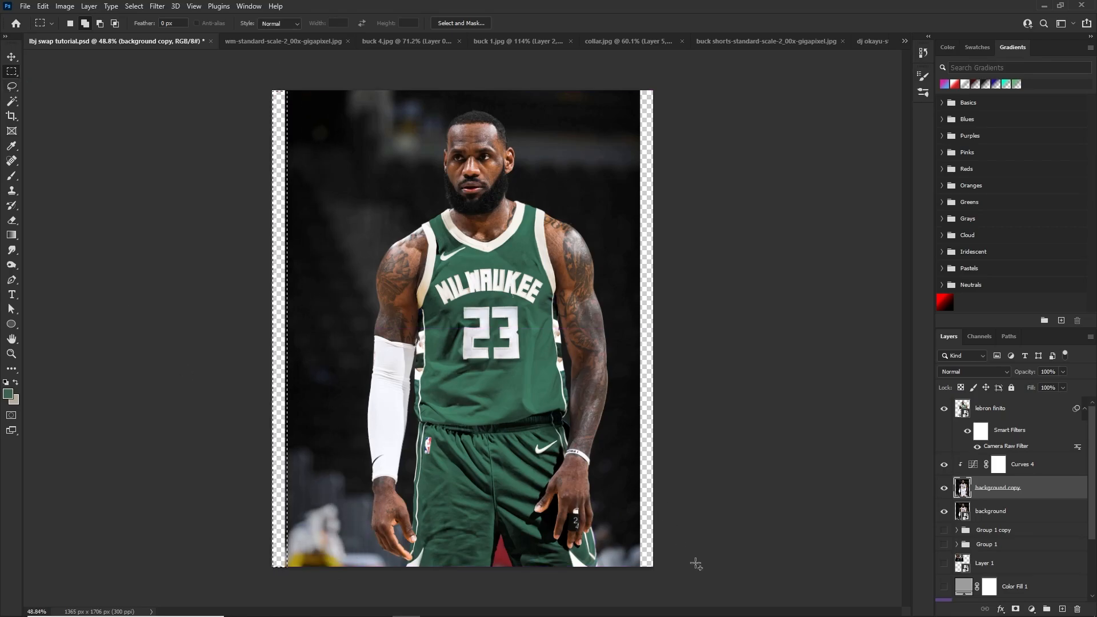
drag(654, 566, 640, 85)
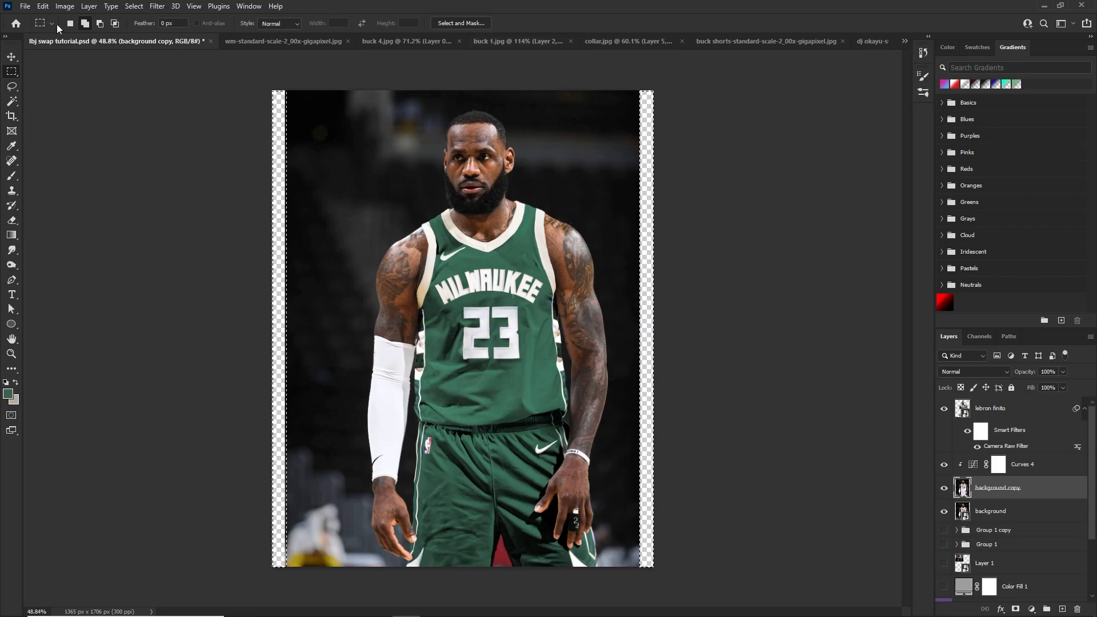
key(shift+BackSpace)
key(Return)
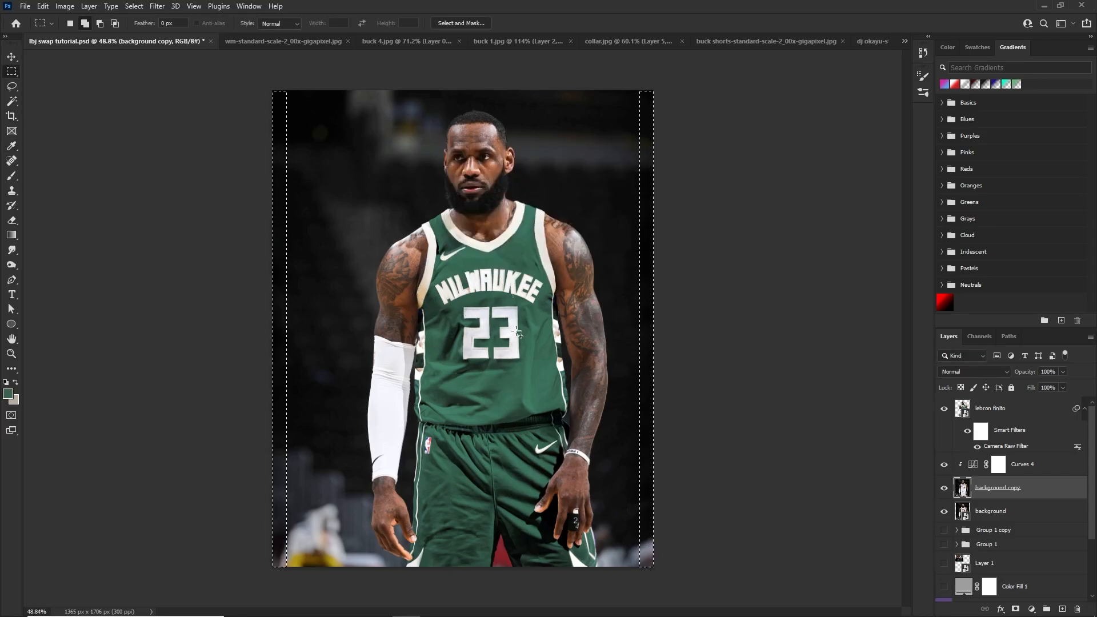
key(ctrl+d)
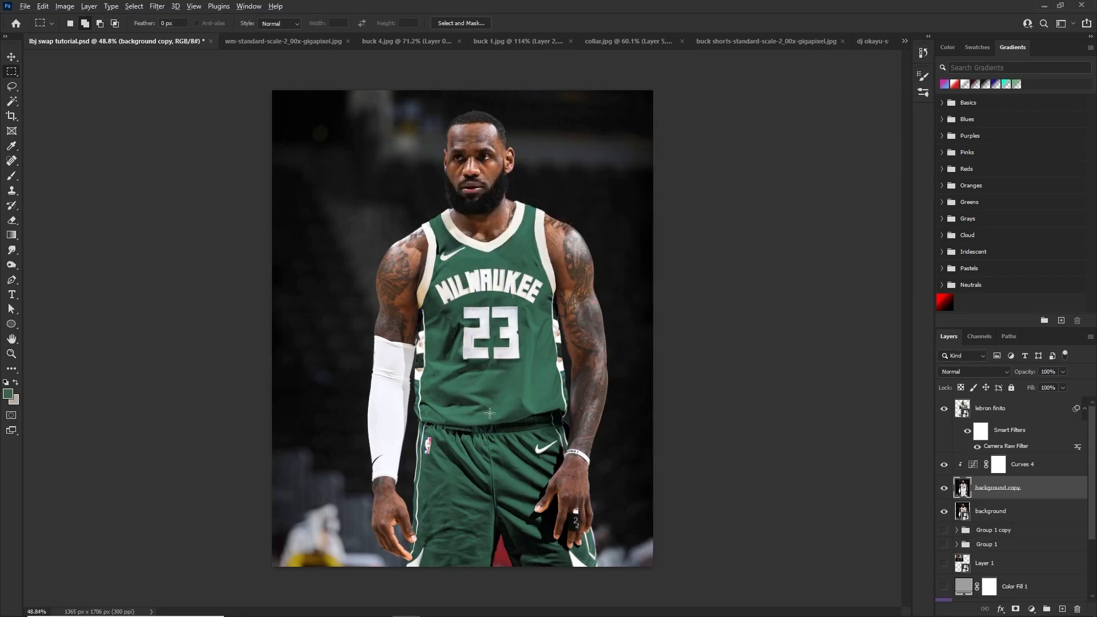
scroll(564, 394, up, 3)
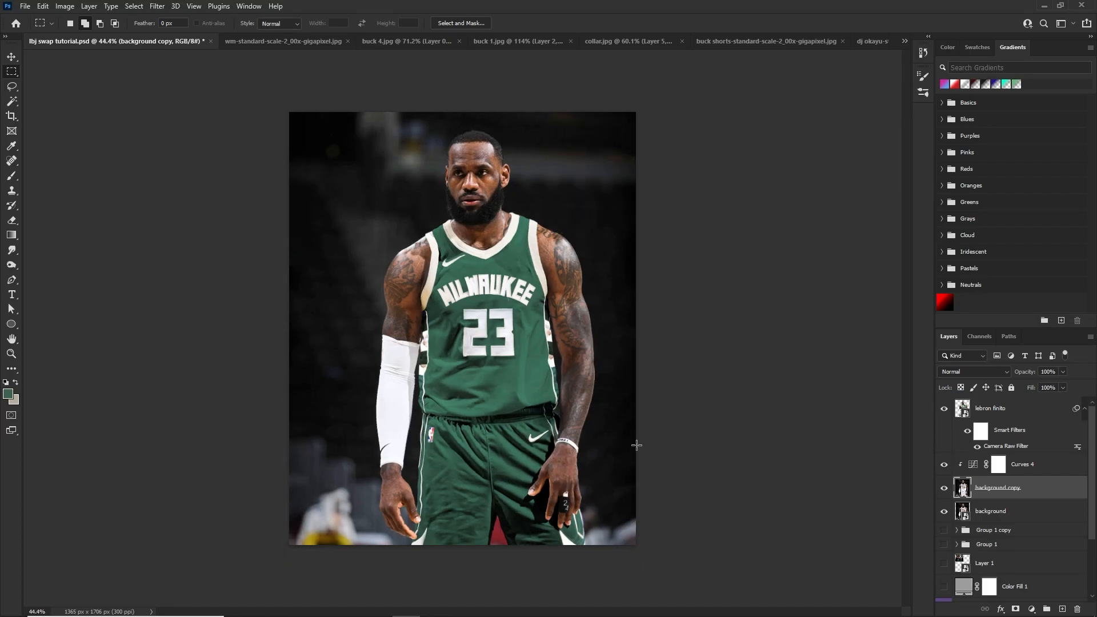
scroll(647, 478, down, 1)
scroll(638, 443, down, 1)
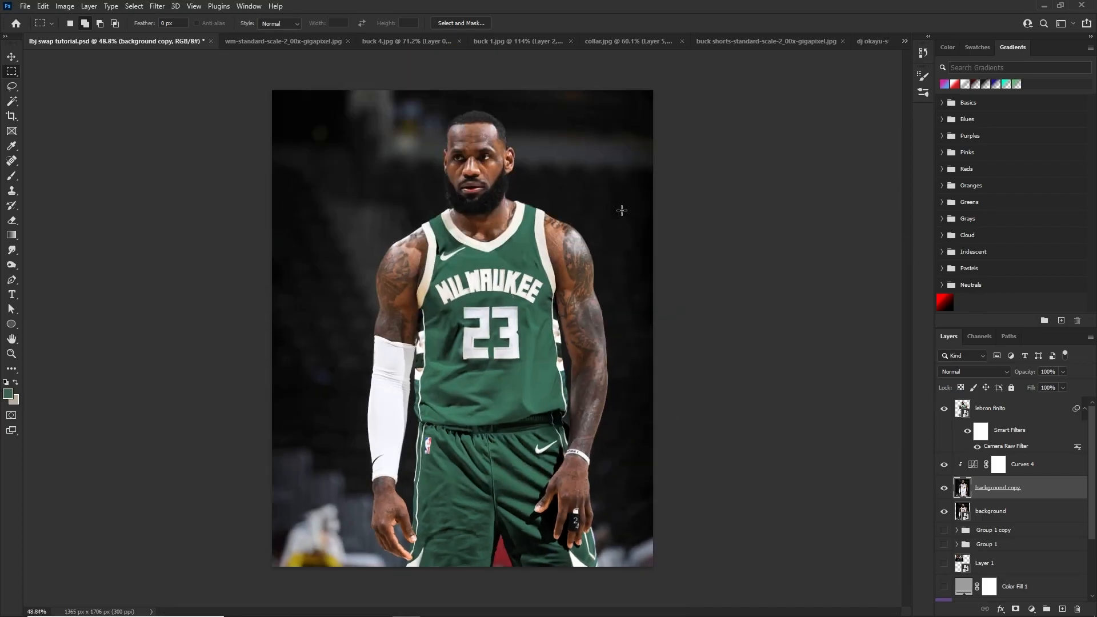
key(v)
scroll(614, 397, up, 1)
scroll(611, 394, down, 1)
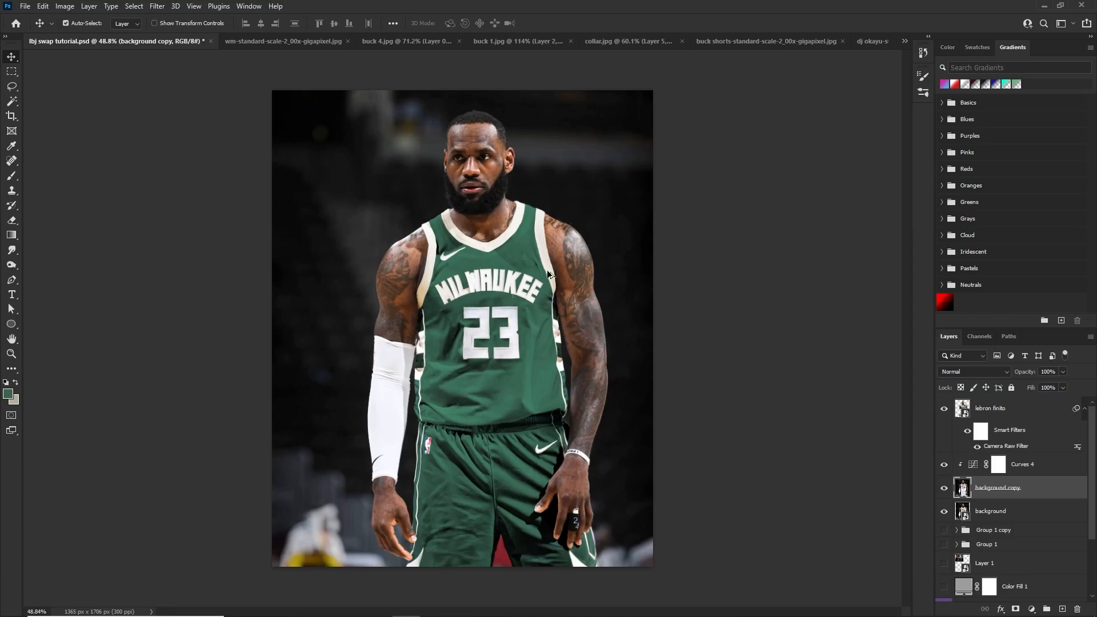
Add a Color Lookup adjustment above the player layer and try the (9) u2 studio LUT
click(1000, 409)
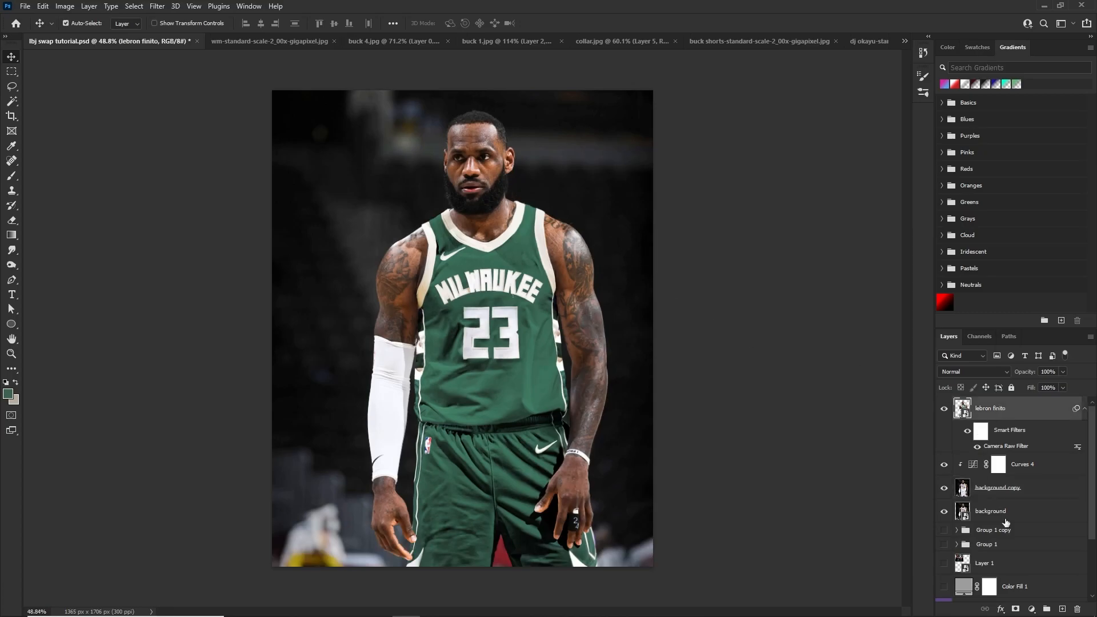
click(1031, 609)
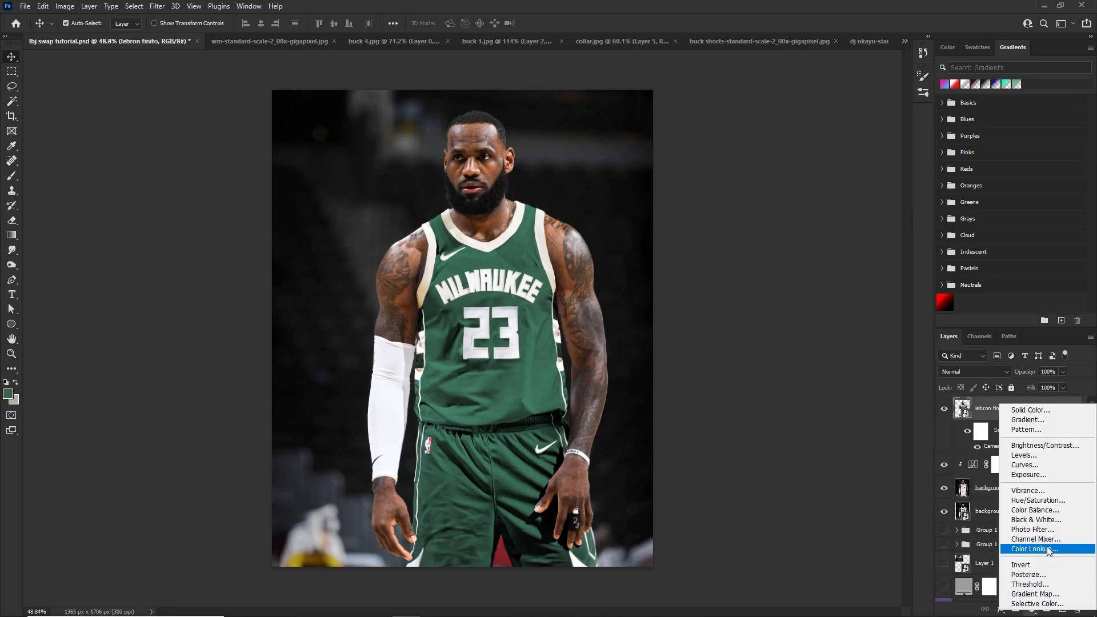
click(1050, 550)
click(834, 175)
click(837, 179)
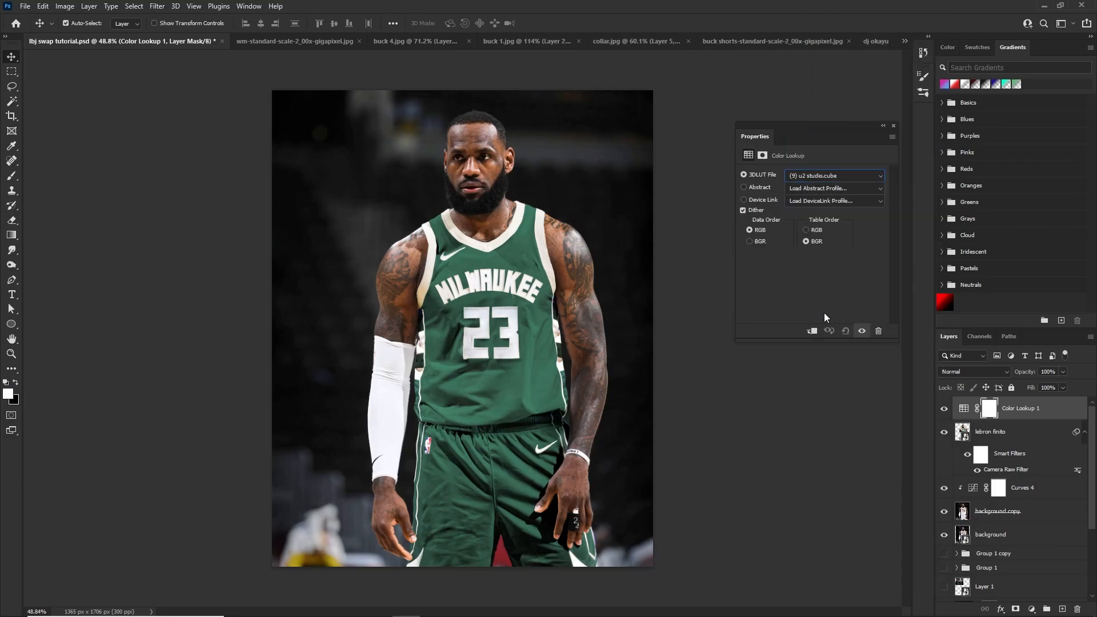
Try a range of numbered u2 studio LUTs on the Color Lookup adjustment, including 69, 106 and 141
click(833, 176)
click(845, 242)
click(842, 176)
click(826, 211)
click(841, 177)
click(829, 201)
click(850, 176)
click(829, 209)
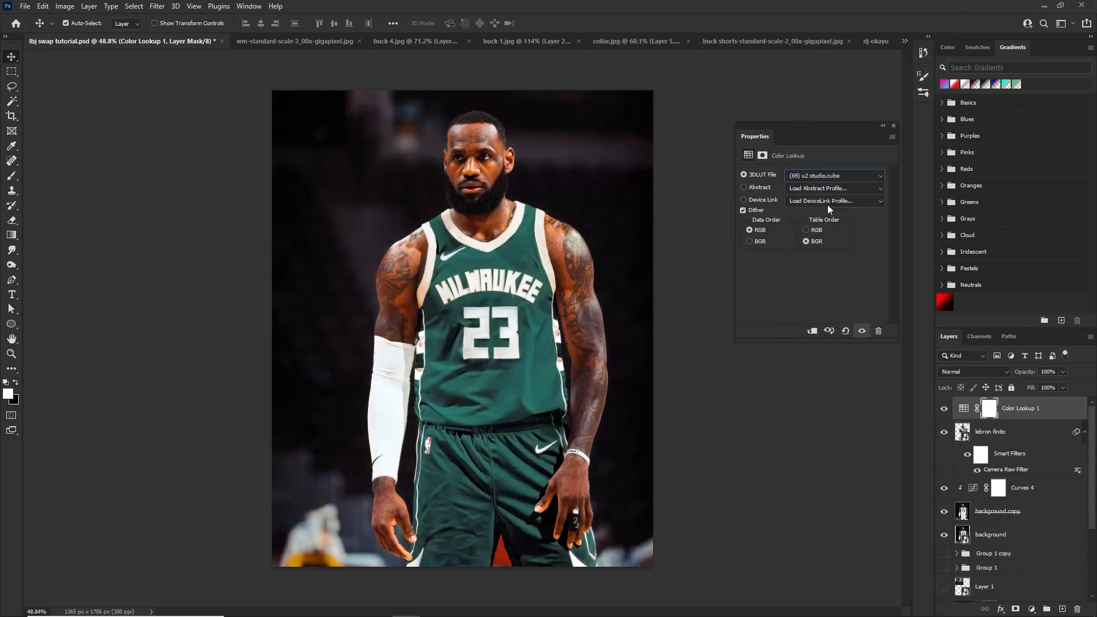
click(847, 181)
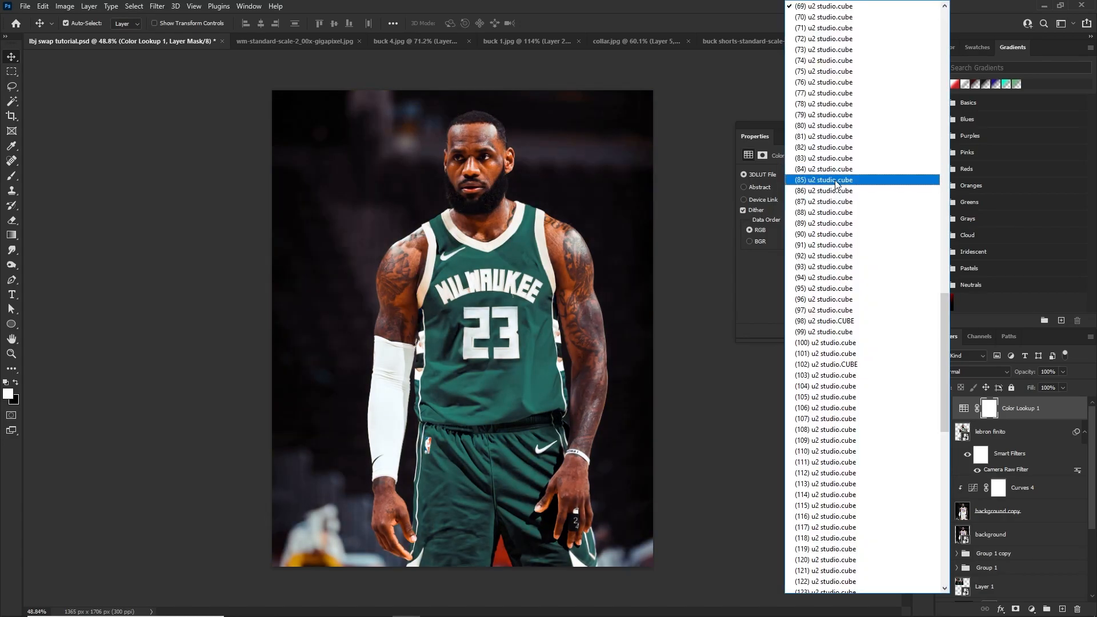
click(820, 223)
click(846, 179)
click(830, 190)
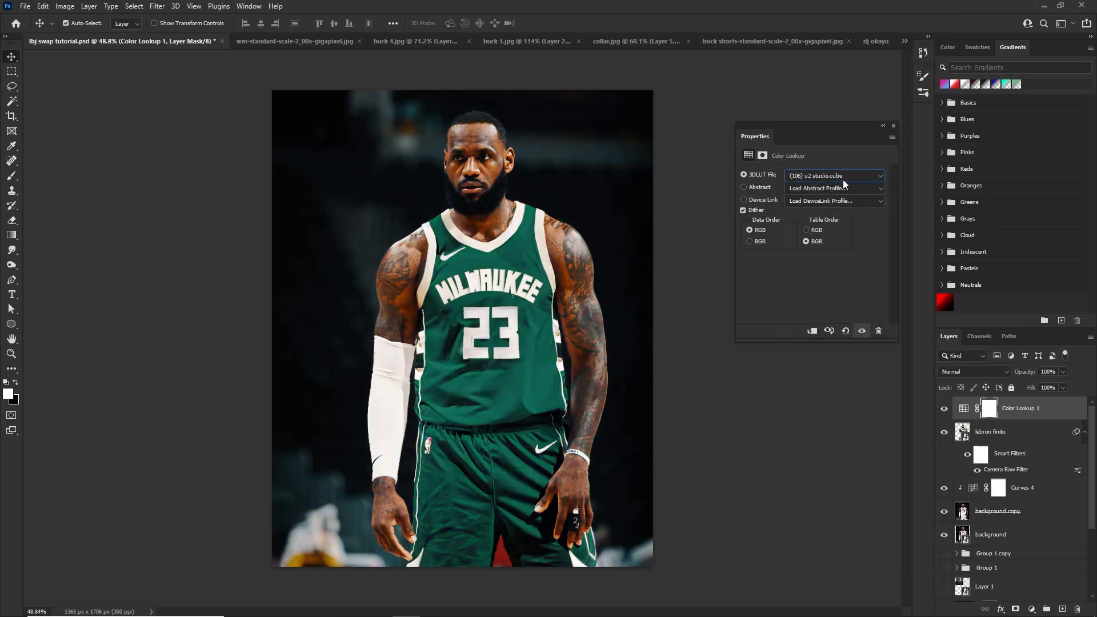
click(848, 175)
click(833, 175)
click(835, 176)
click(833, 190)
Apply the 3Strip.look LUT to the Color Lookup adjustment, keeping its blend mode at Normal
click(843, 177)
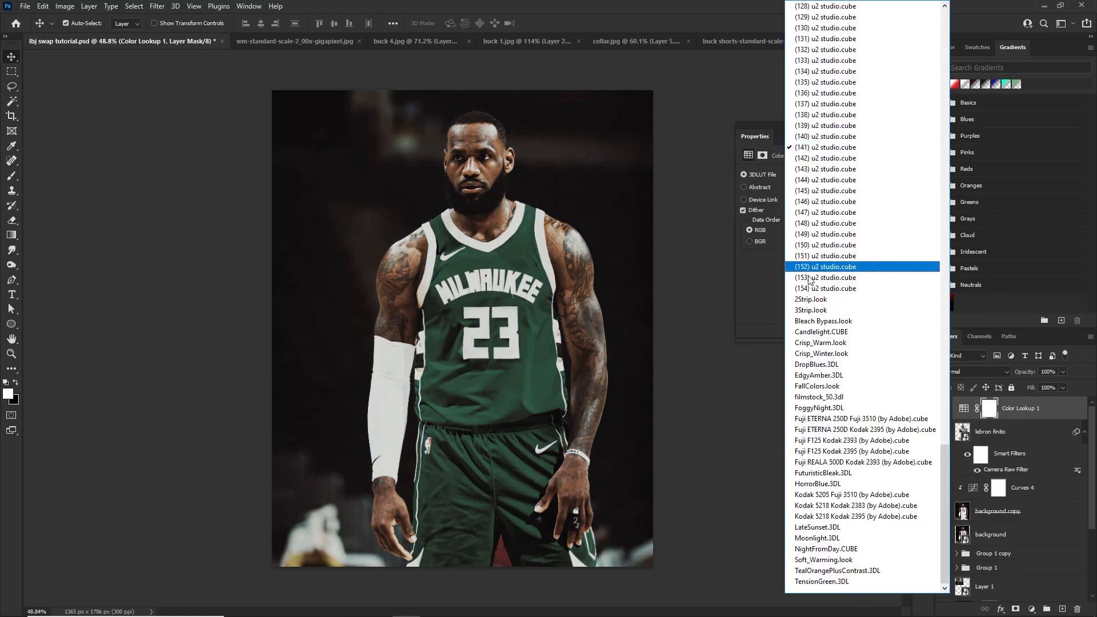
click(816, 308)
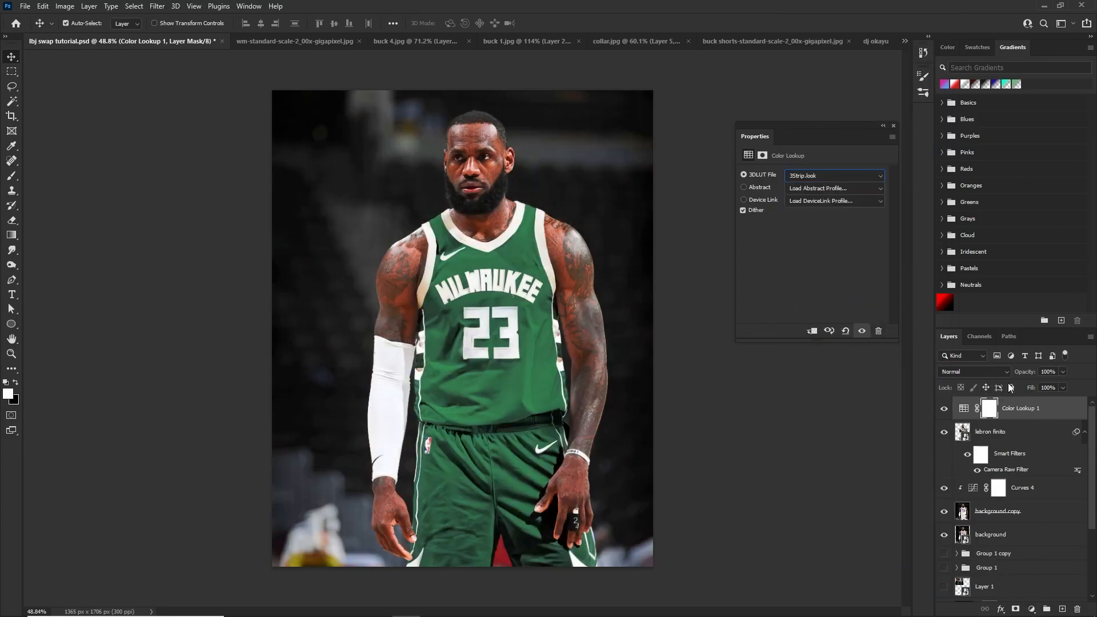
click(973, 371)
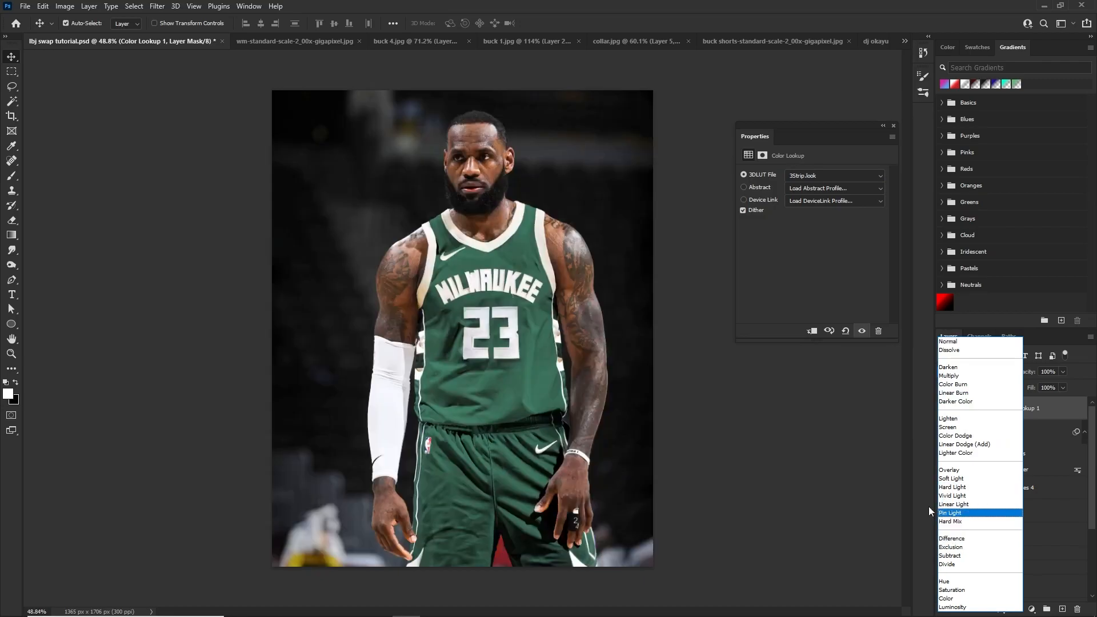
click(932, 510)
Clip a new Curves adjustment with a gentle S-curve to the Color Lookup, and lower the Color Lookup's opacity to 64%
click(1031, 609)
click(1022, 477)
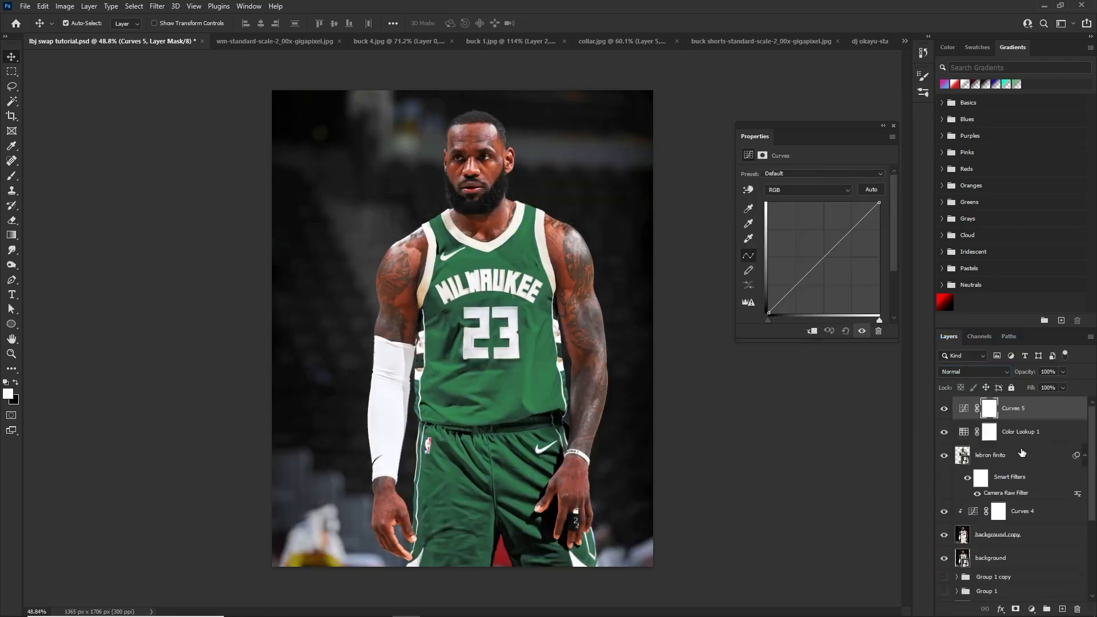
alt+click(1025, 420)
drag(798, 284, 801, 287)
drag(824, 263, 848, 240)
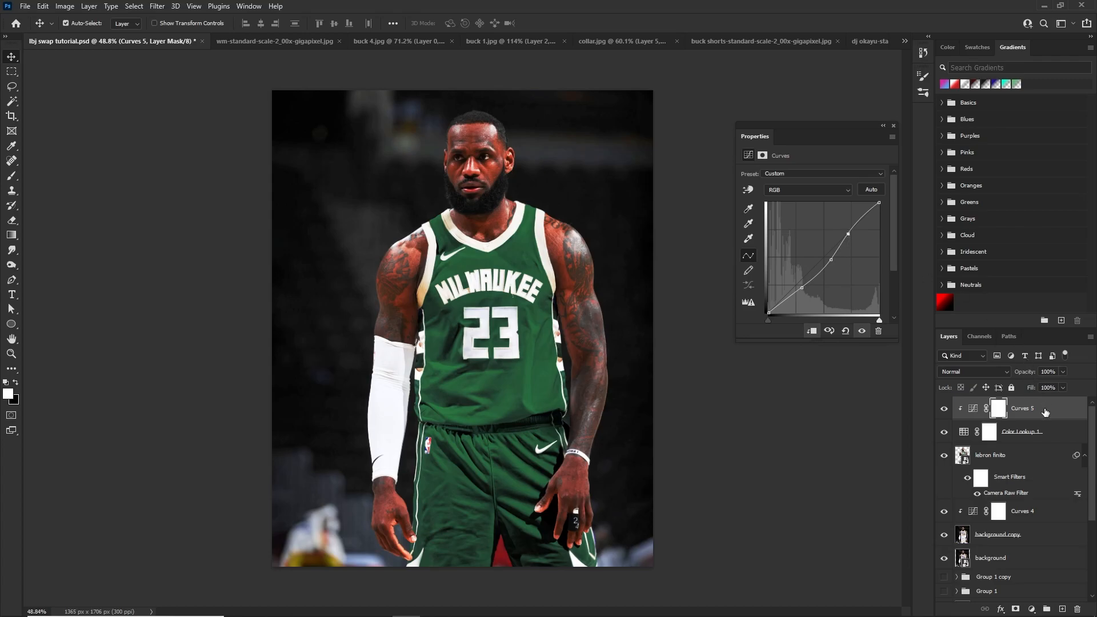
click(1040, 435)
drag(1057, 386, 1037, 387)
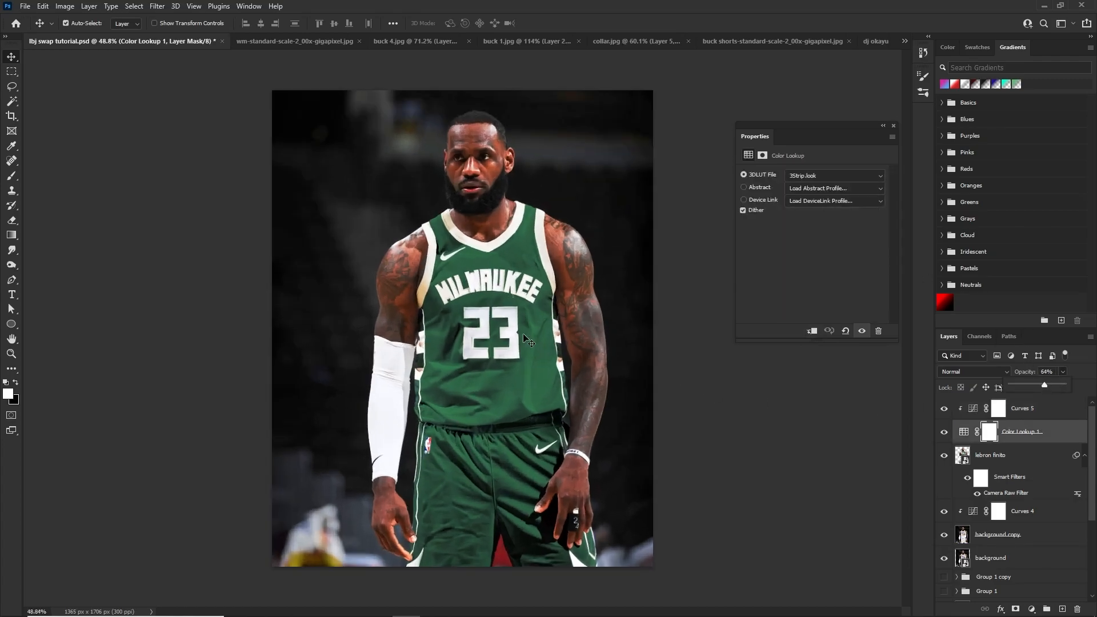
Add a Selective Color adjustment above the Curves and set its Neutrals to cyan +8, magenta +2, yellow 0 and black -2
click(1026, 410)
click(1032, 609)
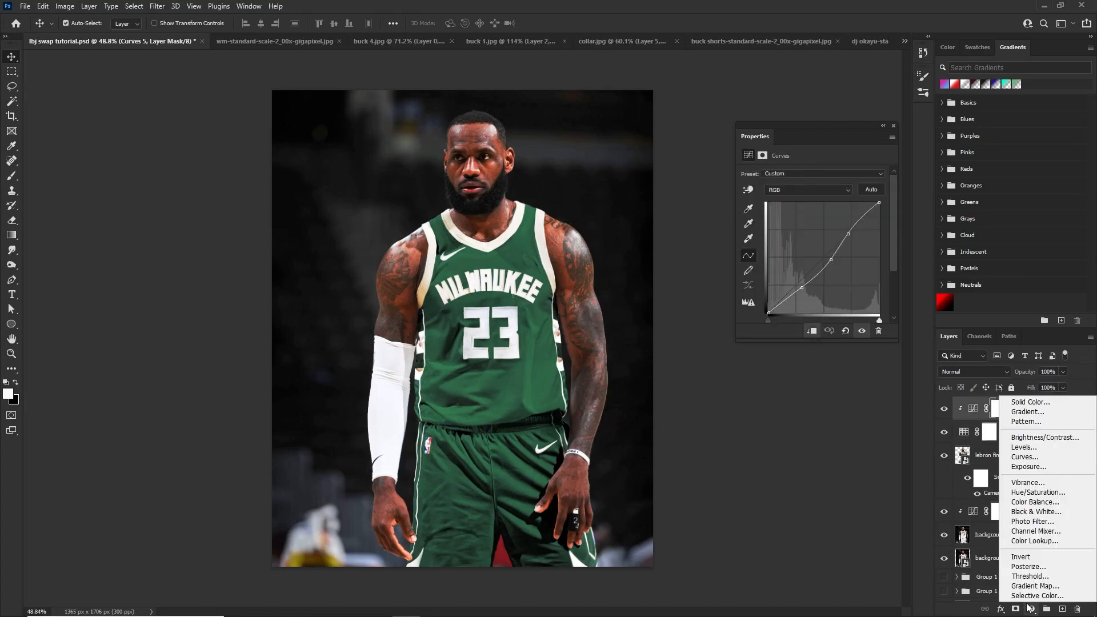
click(1023, 597)
click(823, 187)
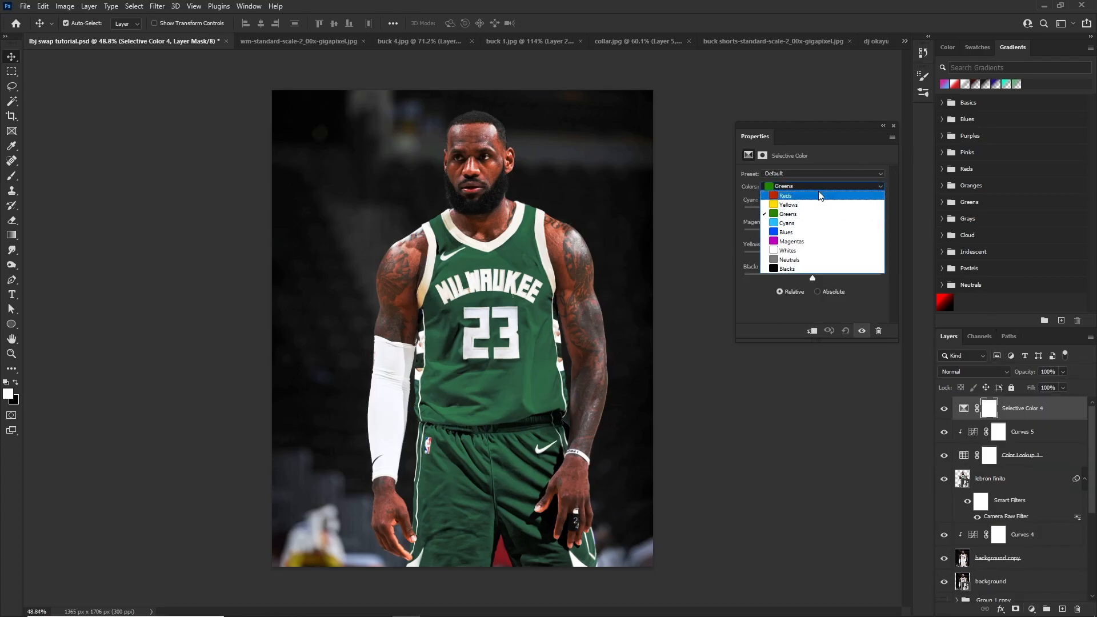
click(802, 266)
drag(812, 211, 819, 236)
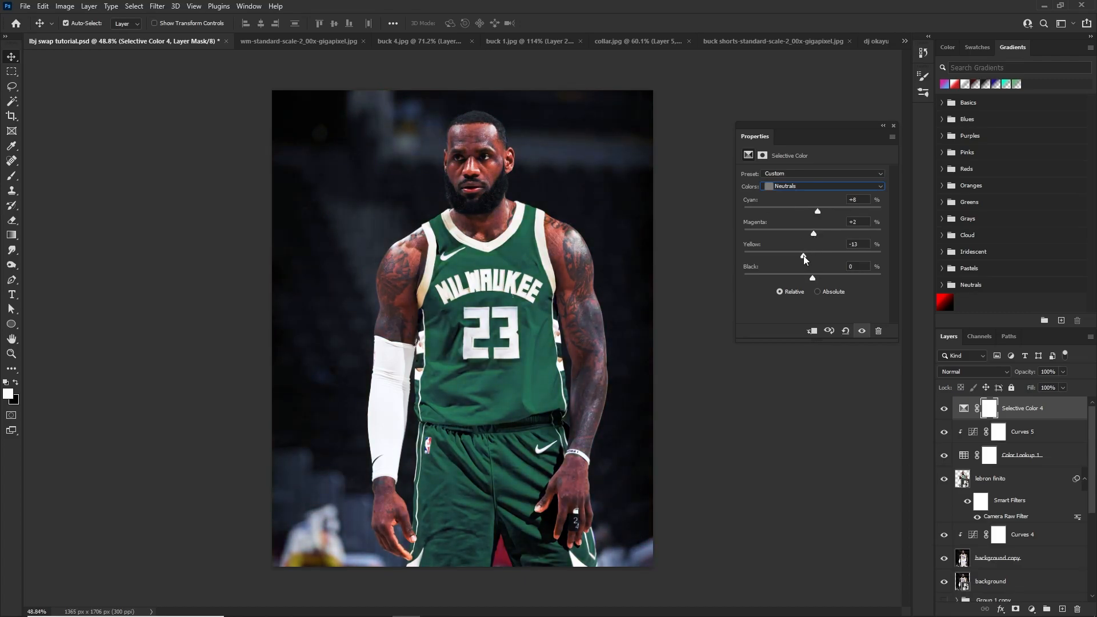
drag(813, 276, 810, 270)
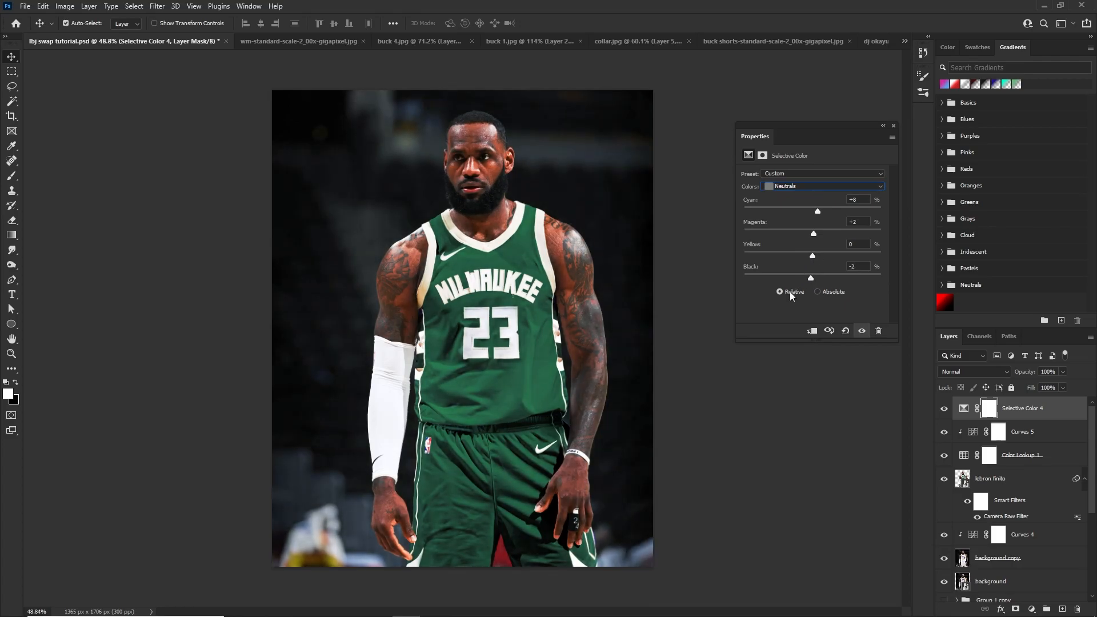